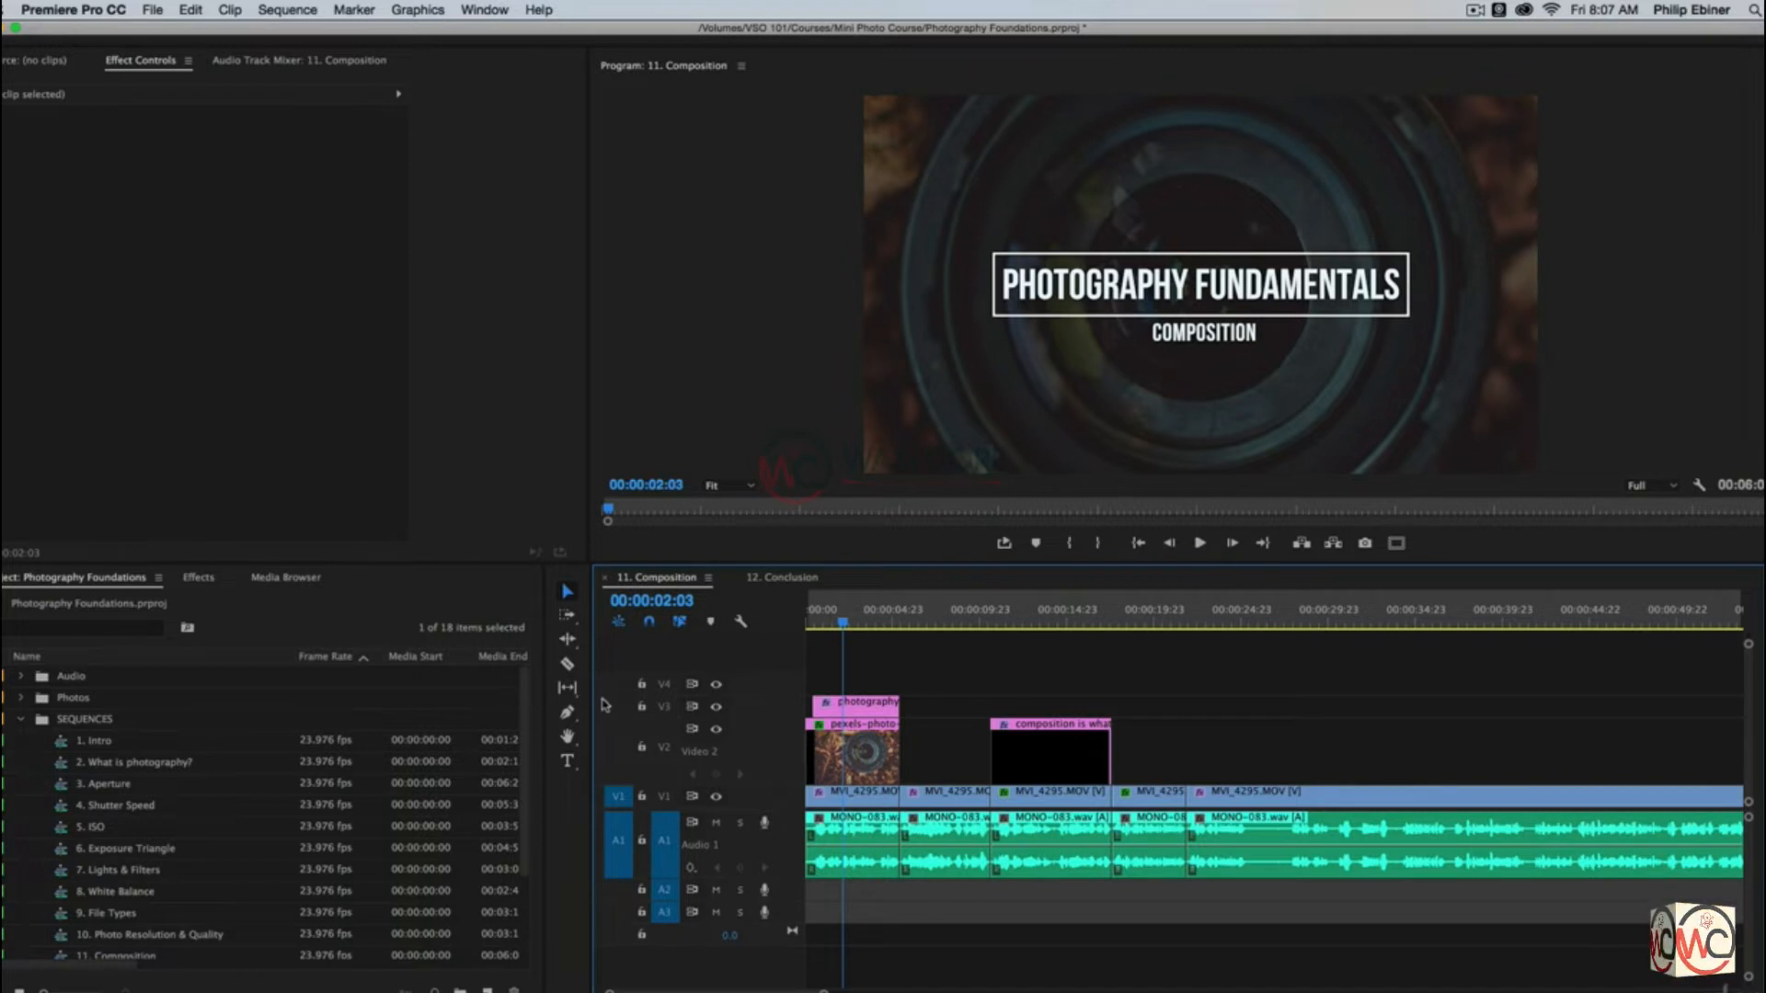
Step: Collapse the SEQUENCES bin in the project and view the available new item types without creating one
{"action": "left_click", "coordinate": [20, 718]}
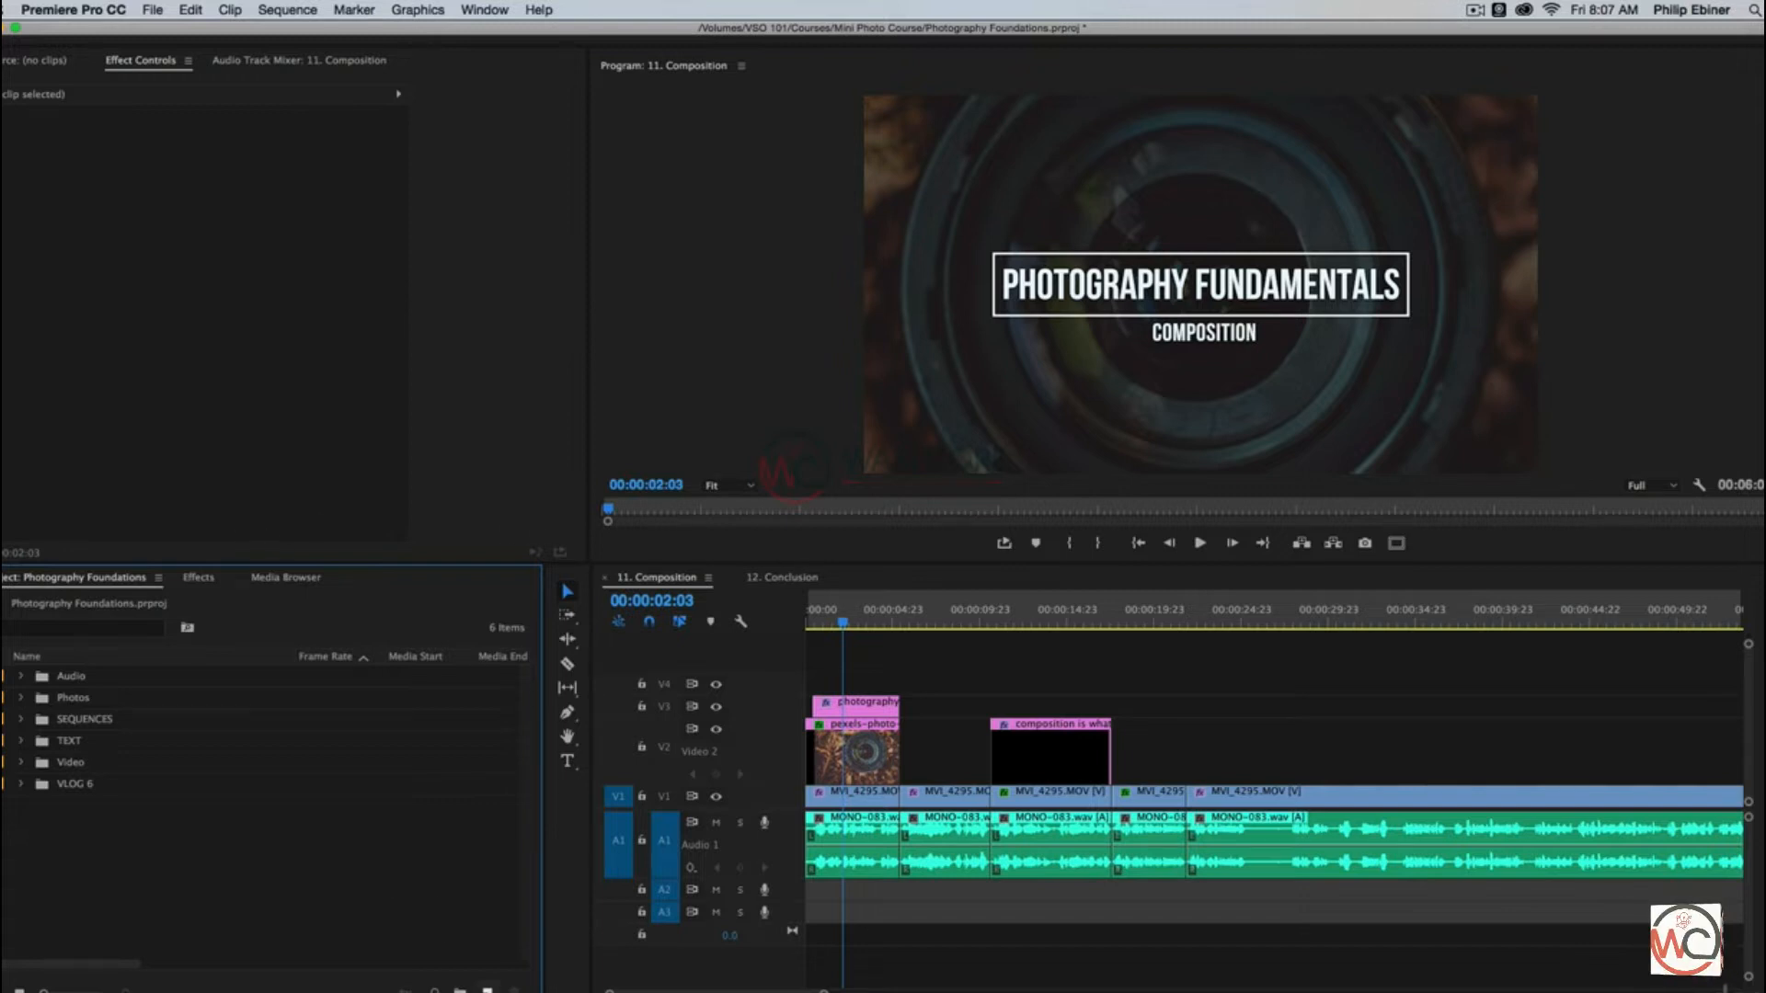
{"action": "left_click", "coordinate": [488, 989]}
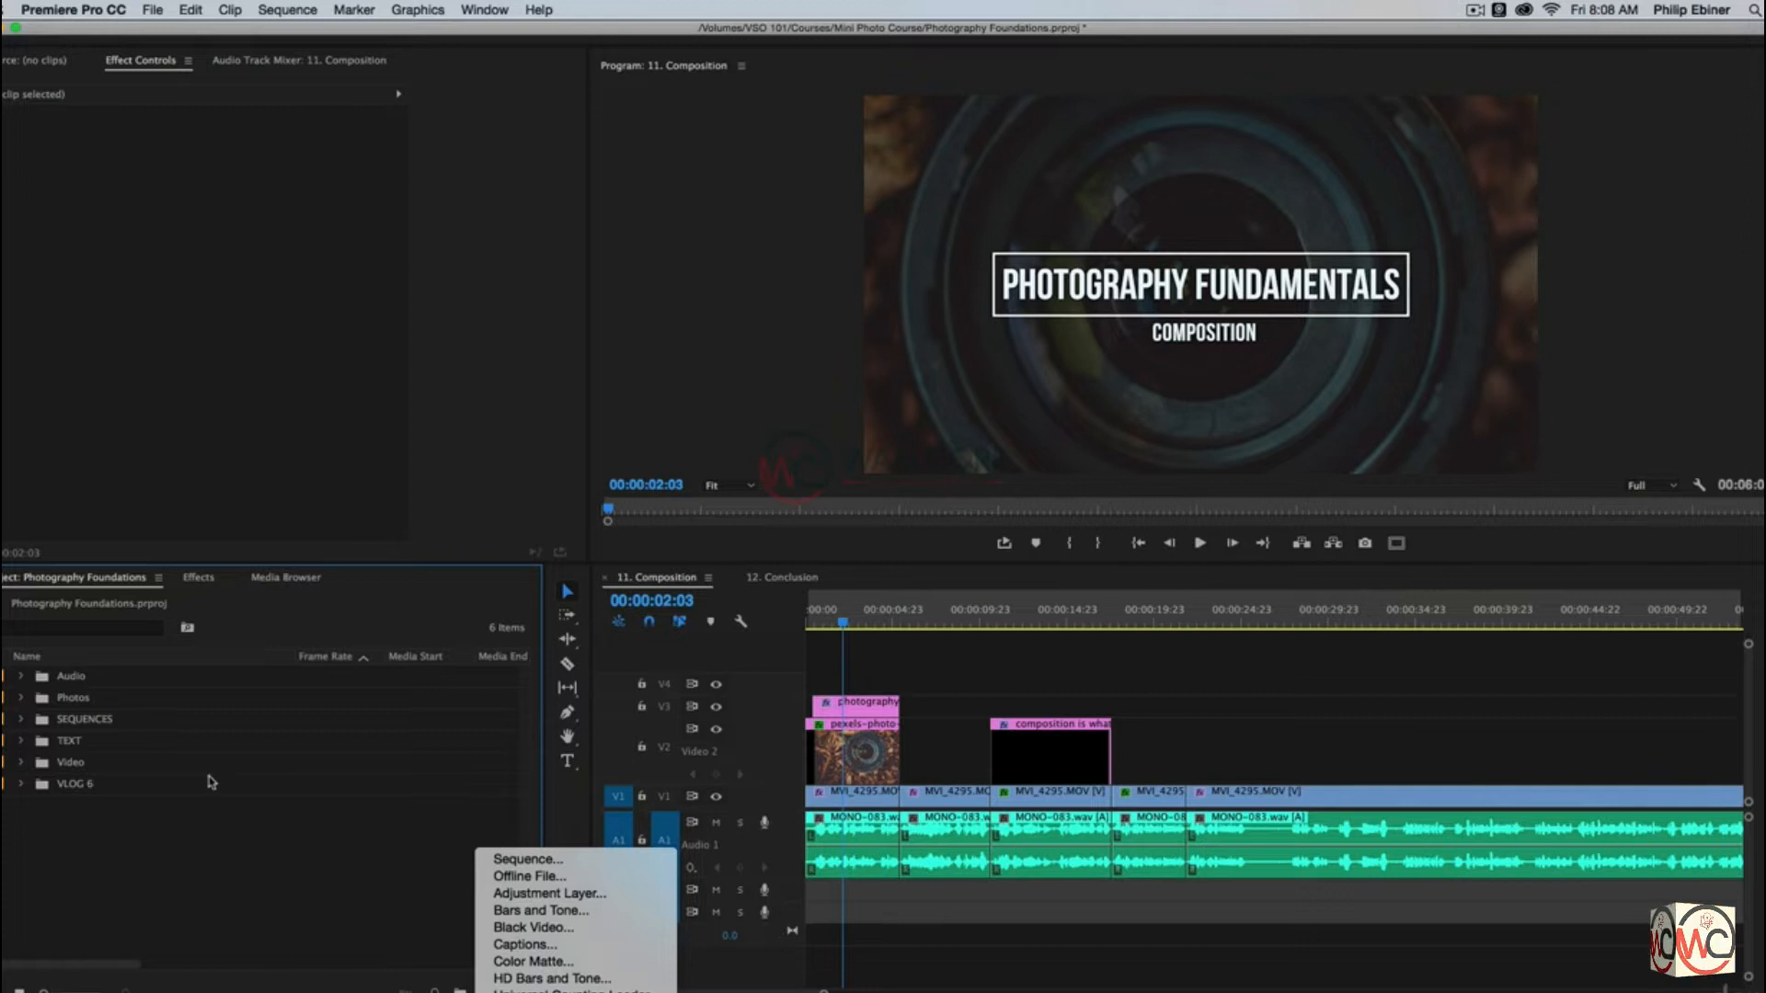
{"action": "left_click", "coordinate": [194, 888]}
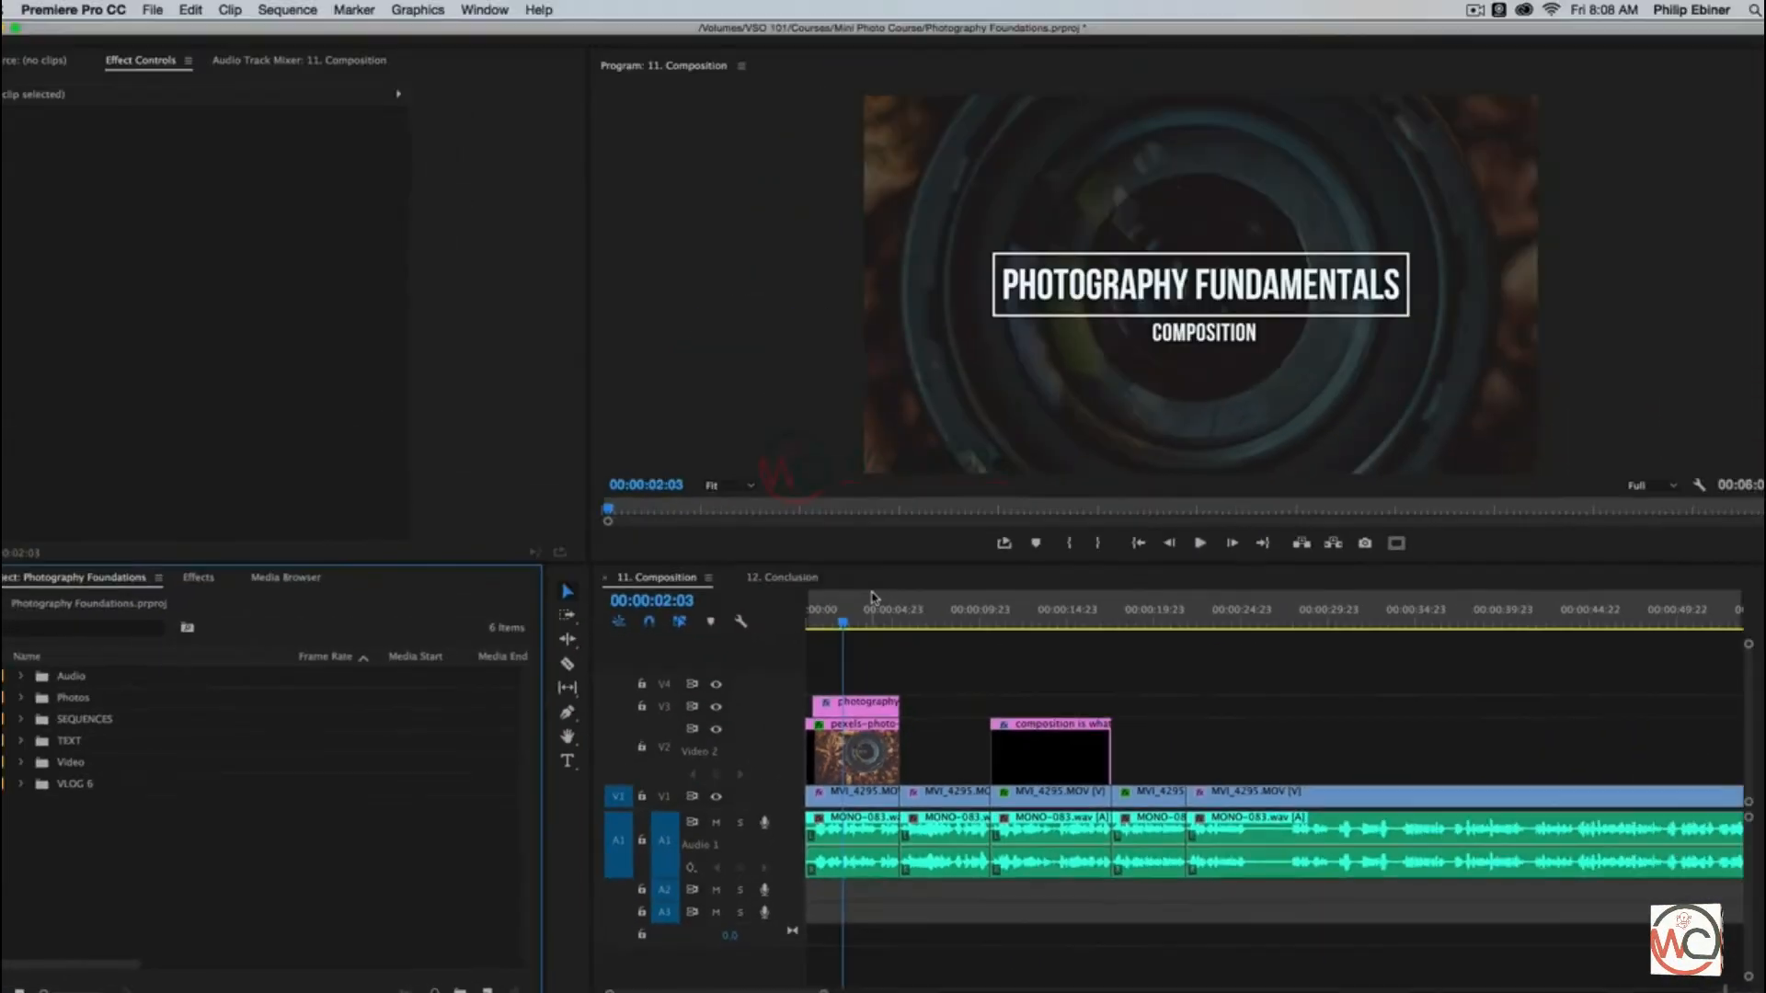
Step: Show the Essential Graphics workspace area and widen it so the template thumbnails are larger
{"action": "left_click", "coordinate": [482, 7]}
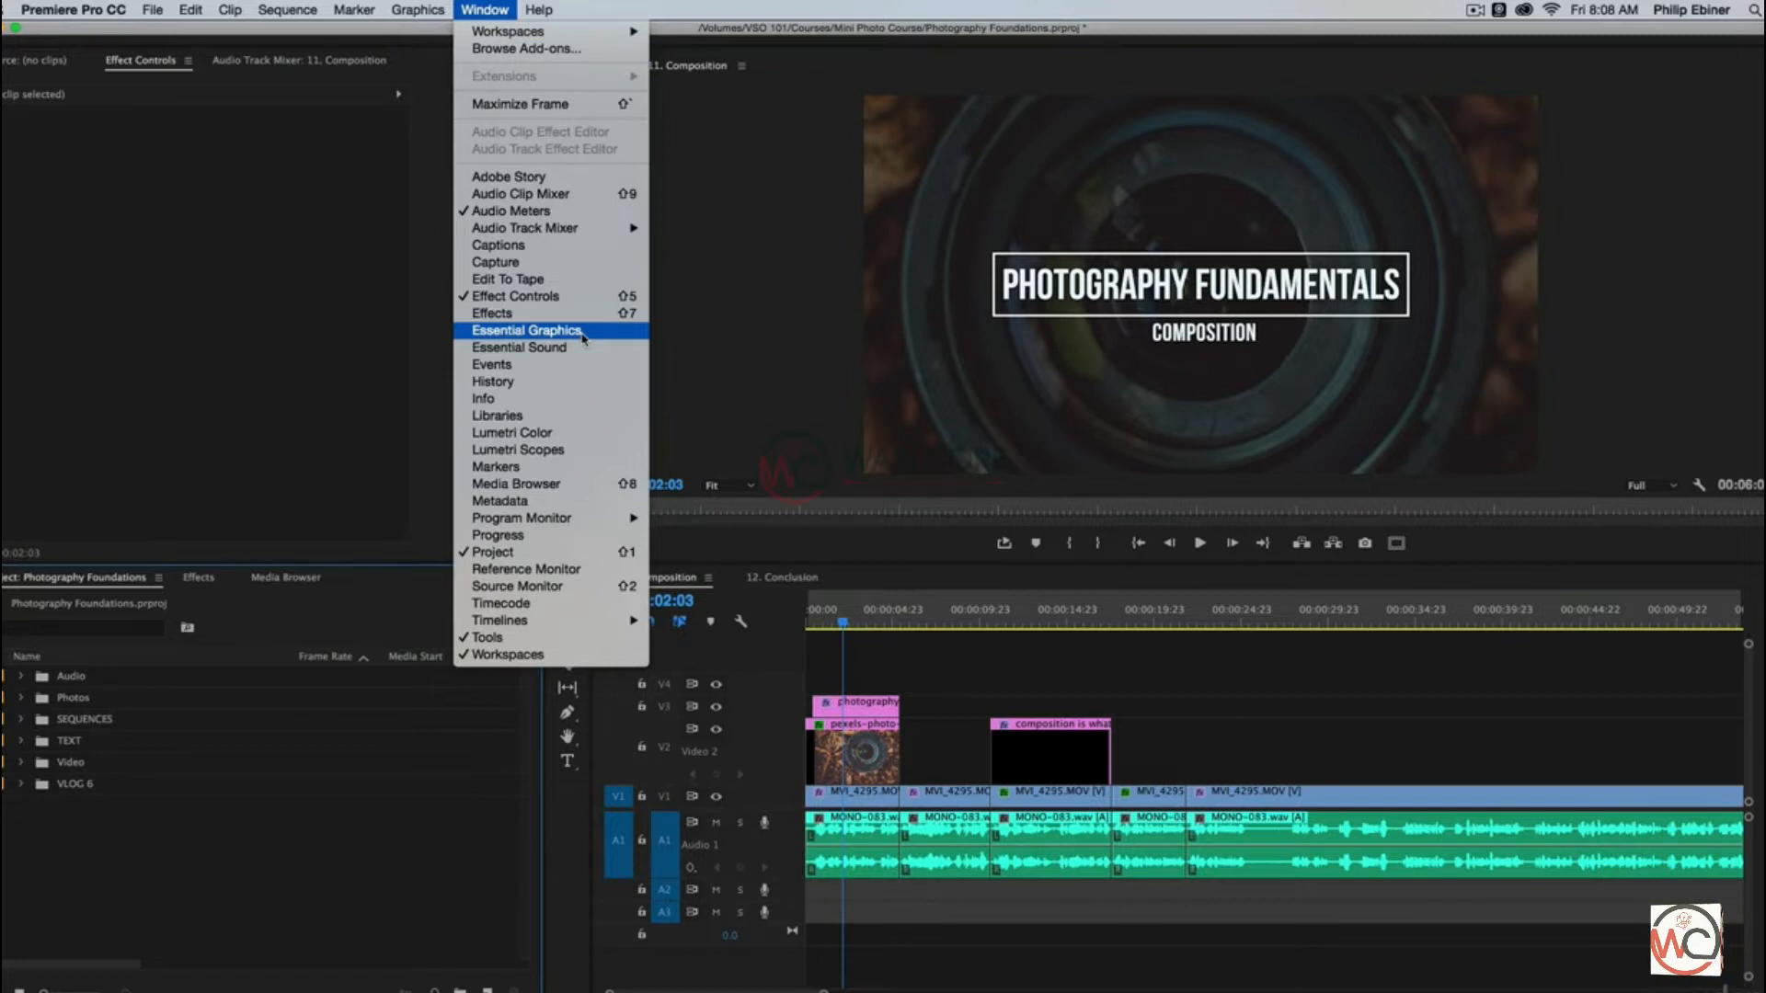
{"action": "left_click", "coordinate": [526, 330]}
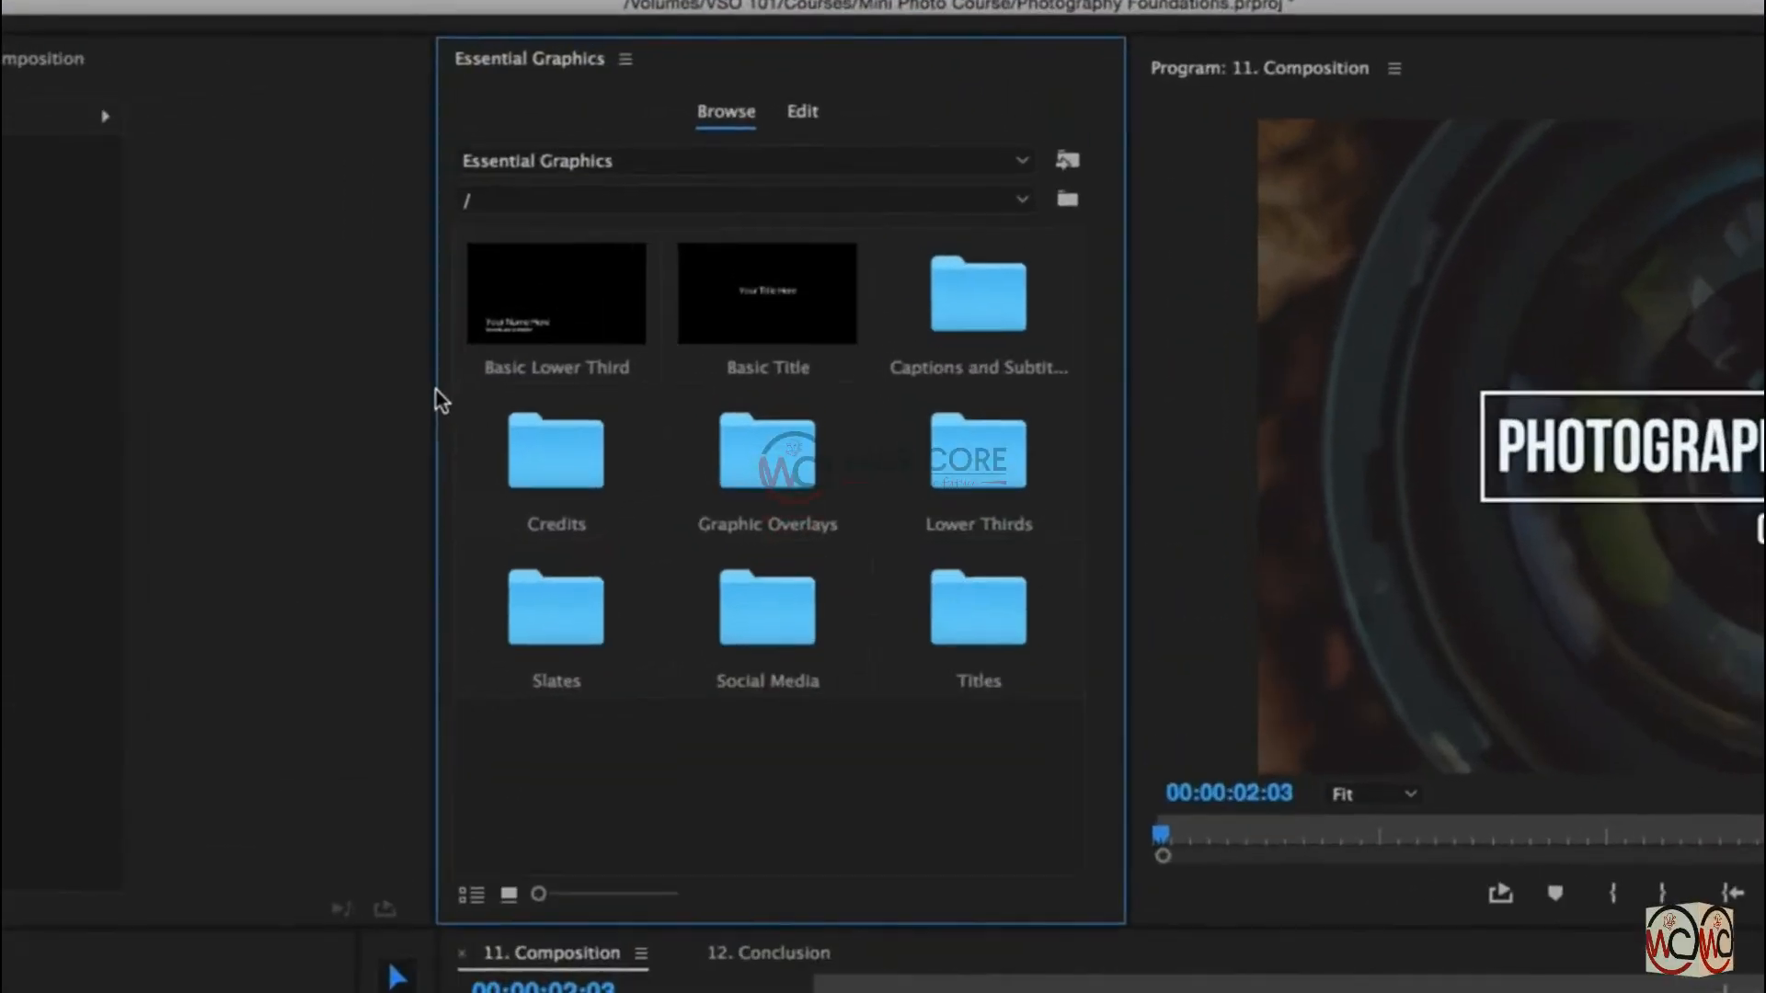
{"action": "left_click_drag", "start_coordinate": [435, 390], "coordinate": [313, 387]}
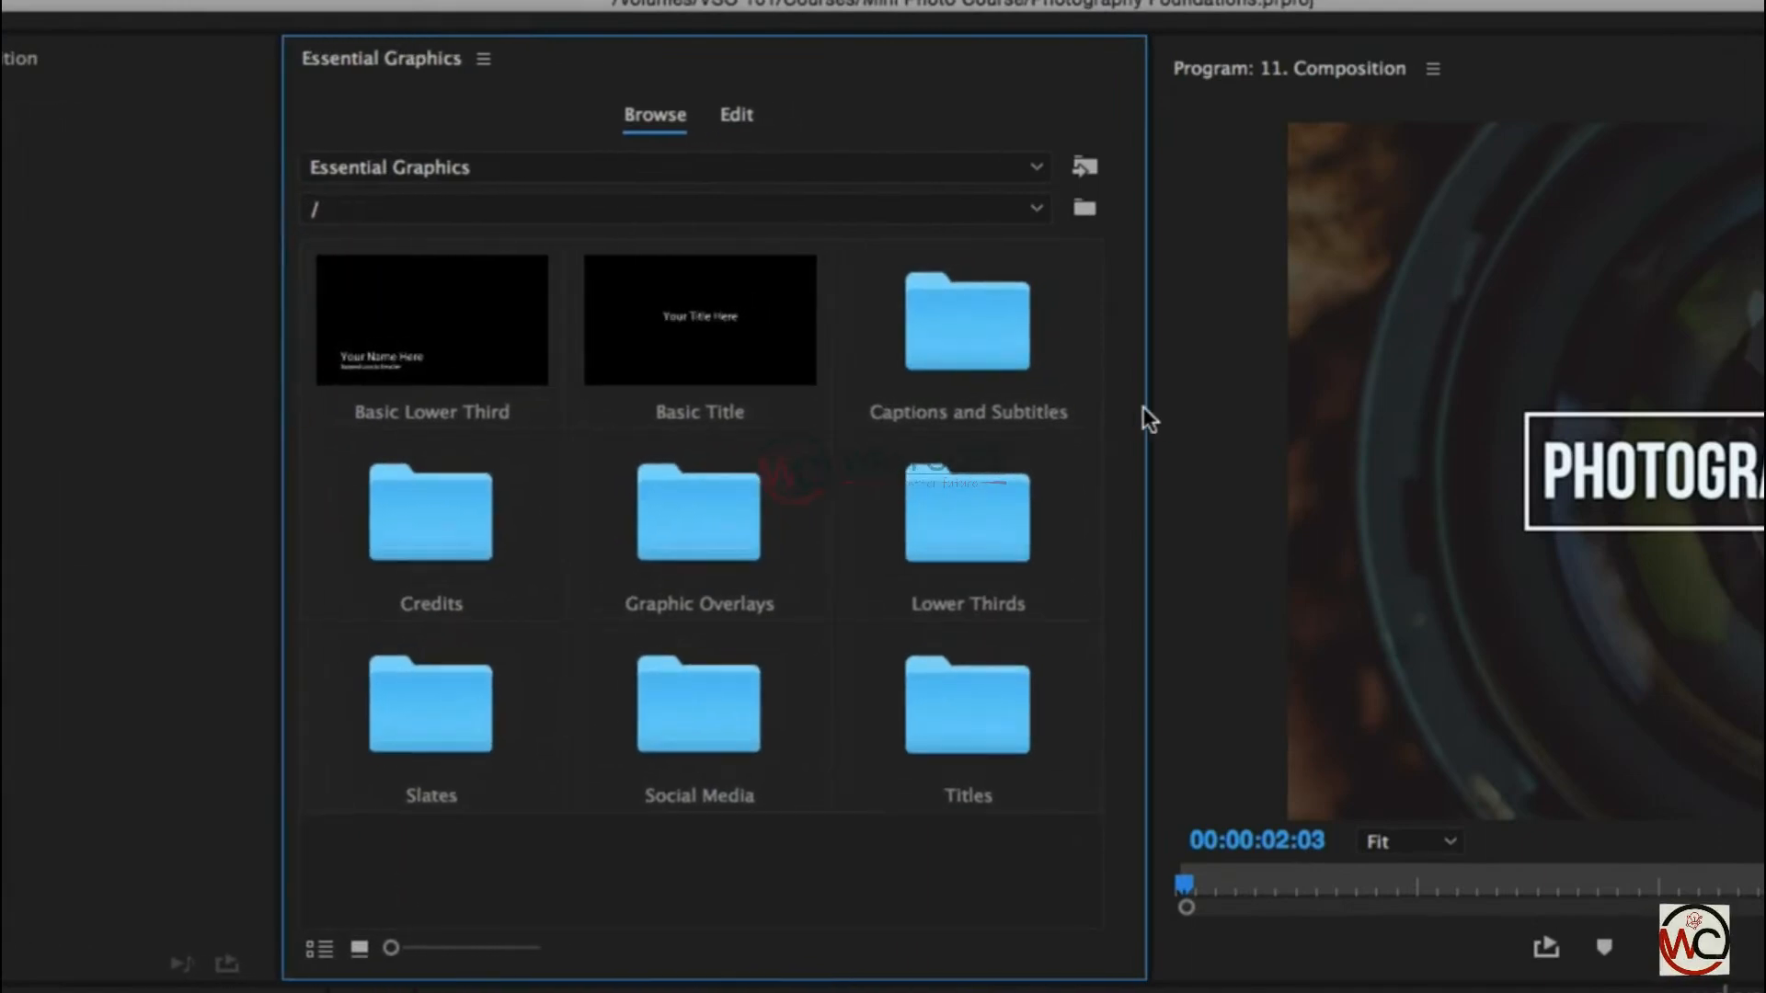
{"action": "left_click_drag", "start_coordinate": [1150, 409], "coordinate": [1157, 409]}
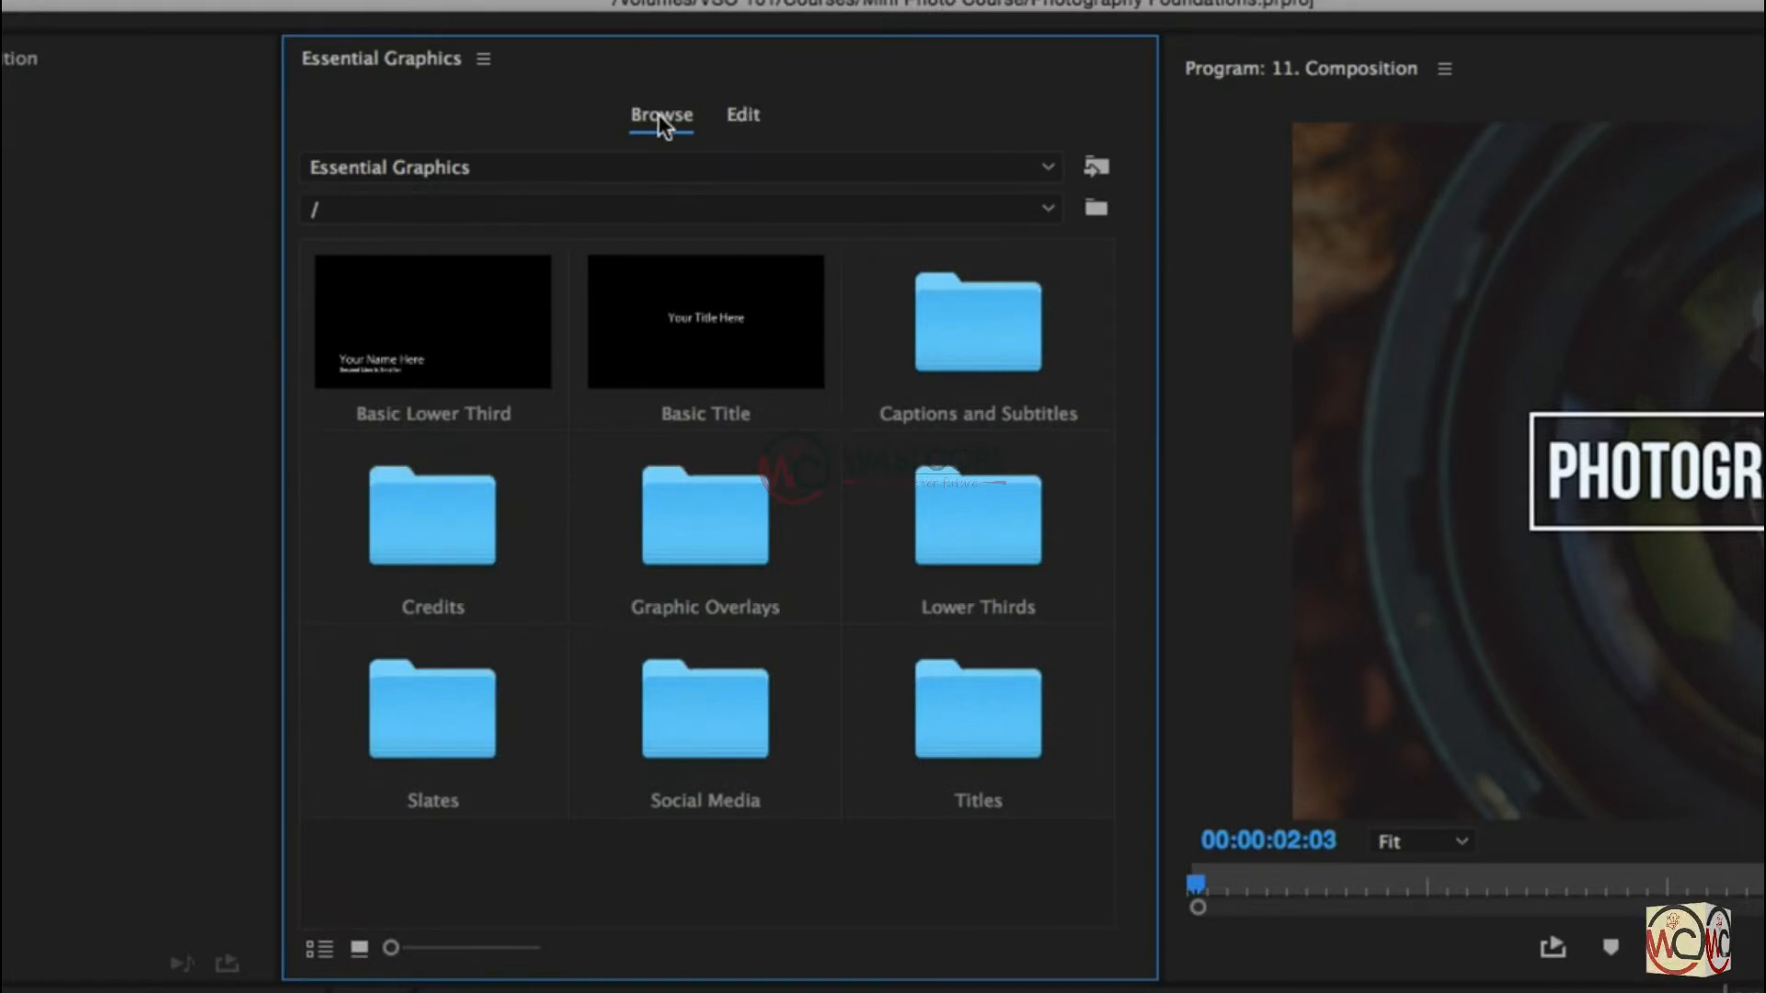
Step: Examine the Essential Graphics browsing and editing views, including the available template folders and source locations
{"action": "left_click", "coordinate": [743, 115]}
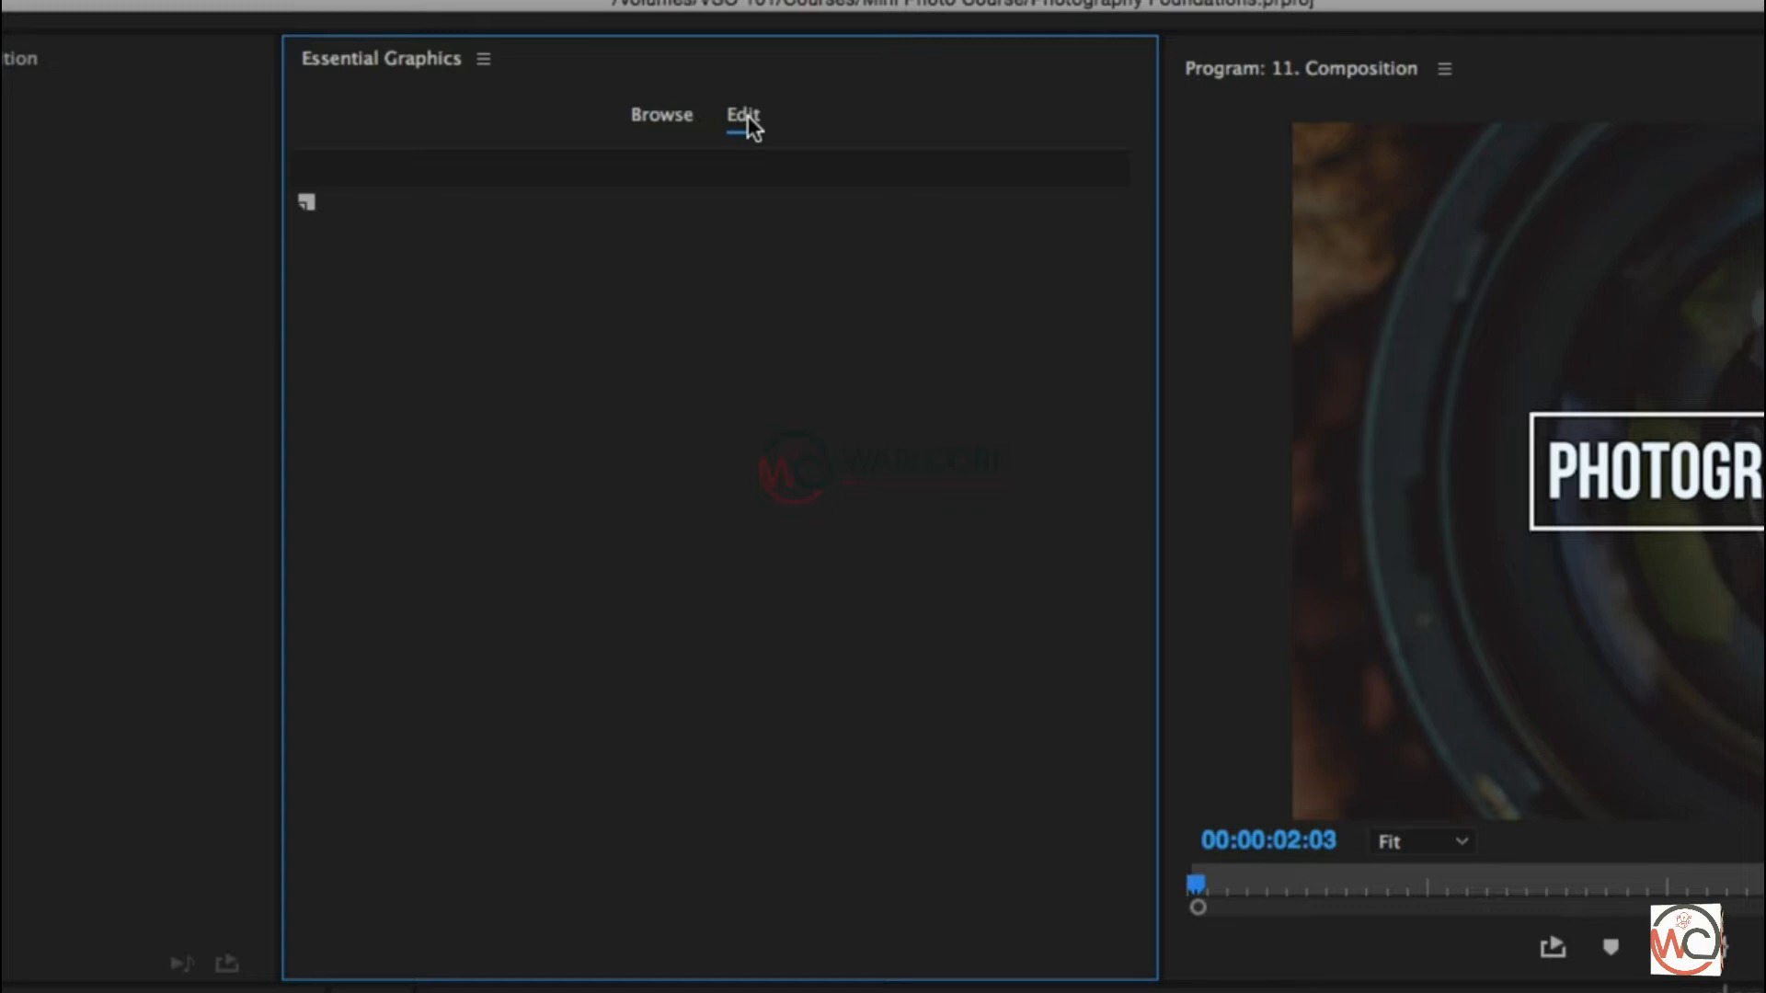
{"action": "left_click", "coordinate": [662, 118]}
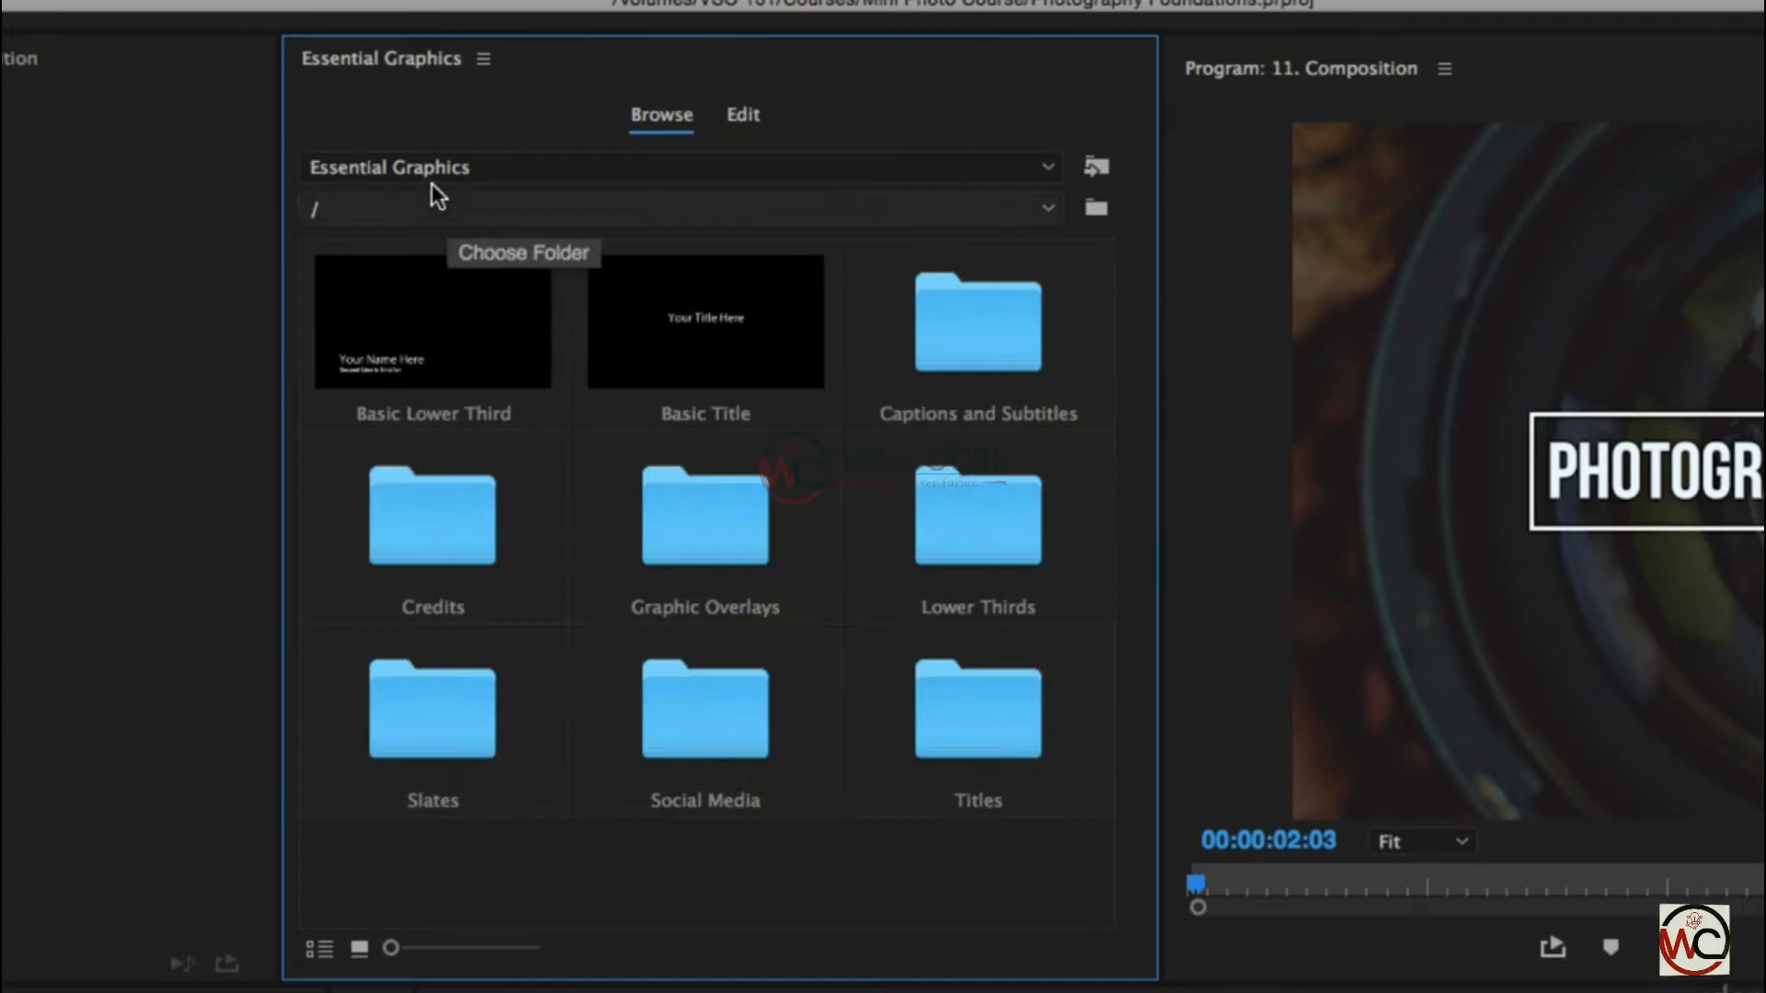
{"action": "left_click", "coordinate": [506, 206]}
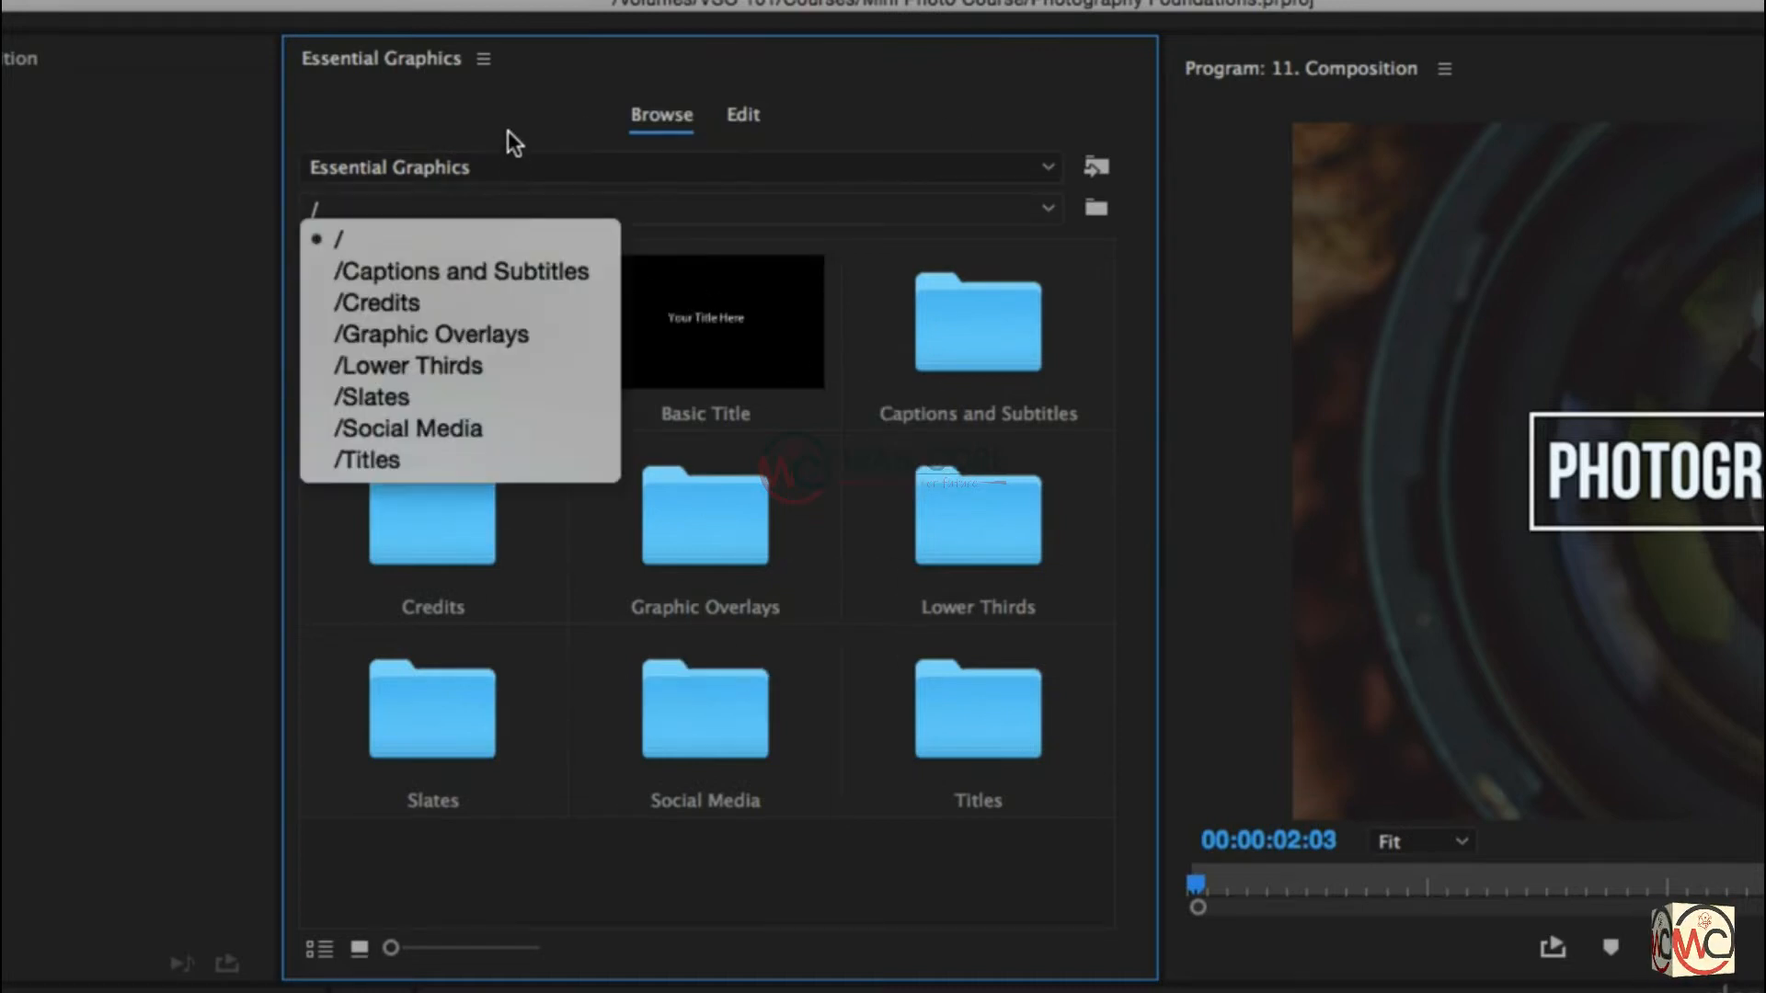
{"action": "left_click", "coordinate": [409, 168]}
{"action": "left_click", "coordinate": [408, 168]}
{"action": "left_click", "coordinate": [453, 109]}
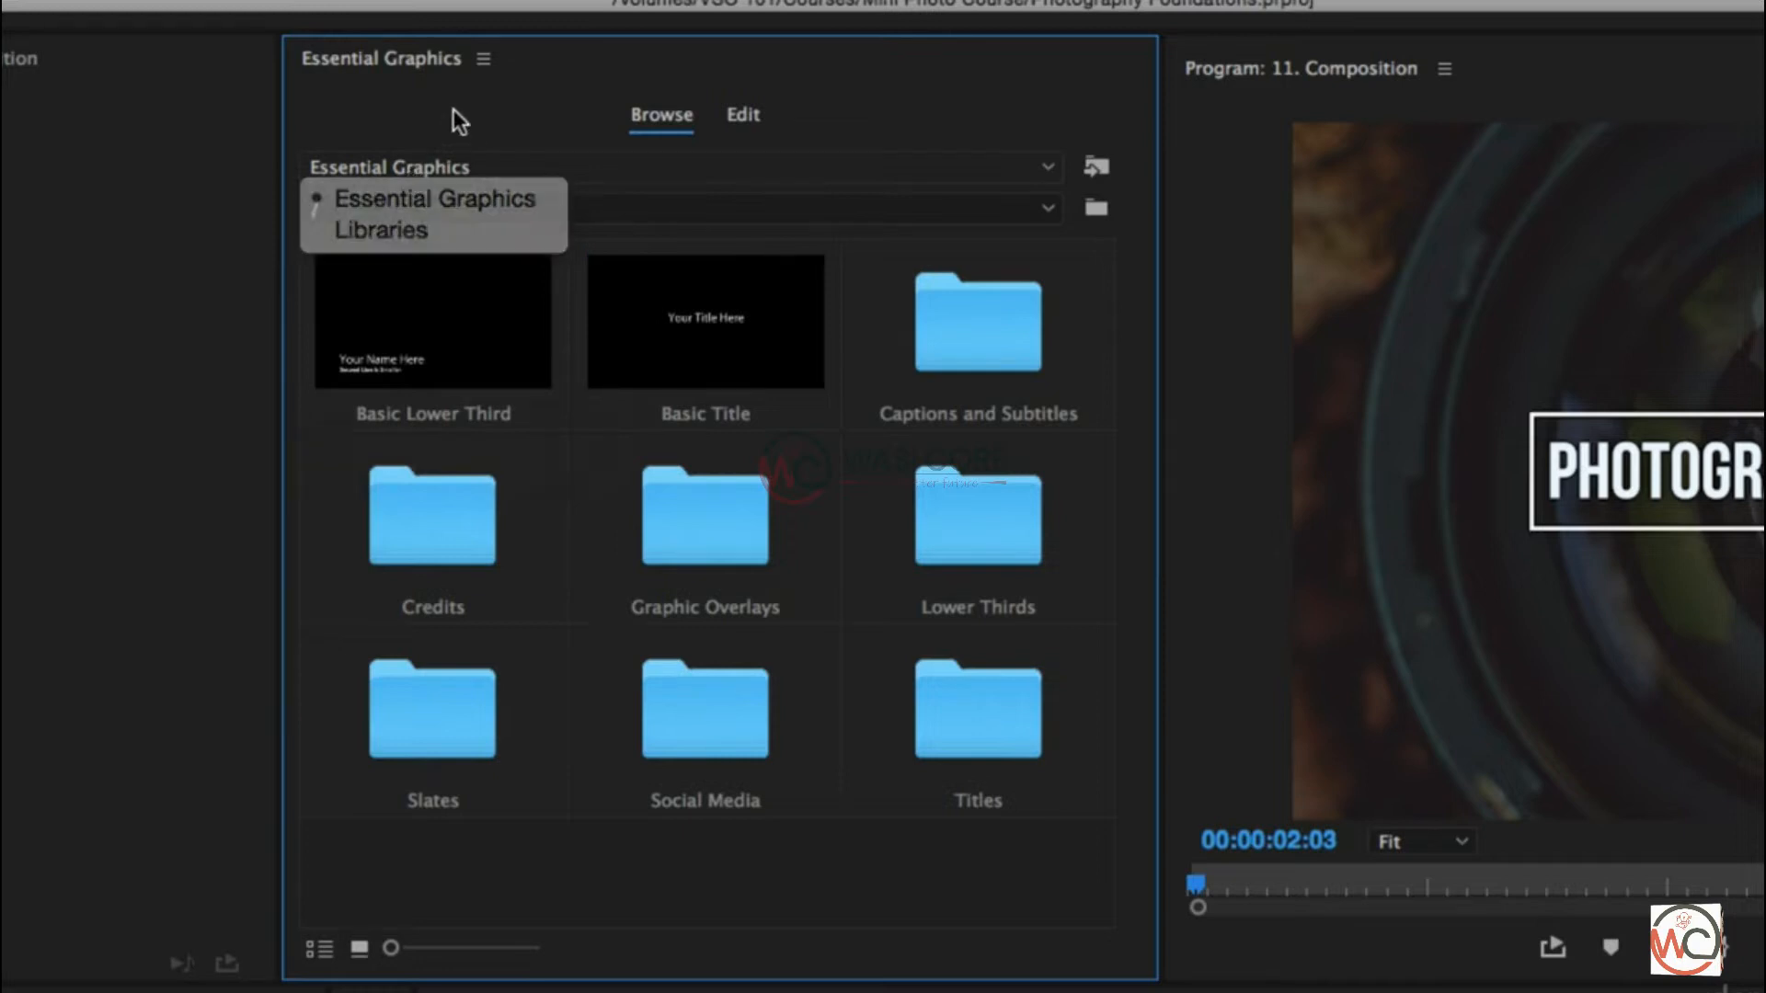
{"action": "left_click", "coordinate": [438, 202]}
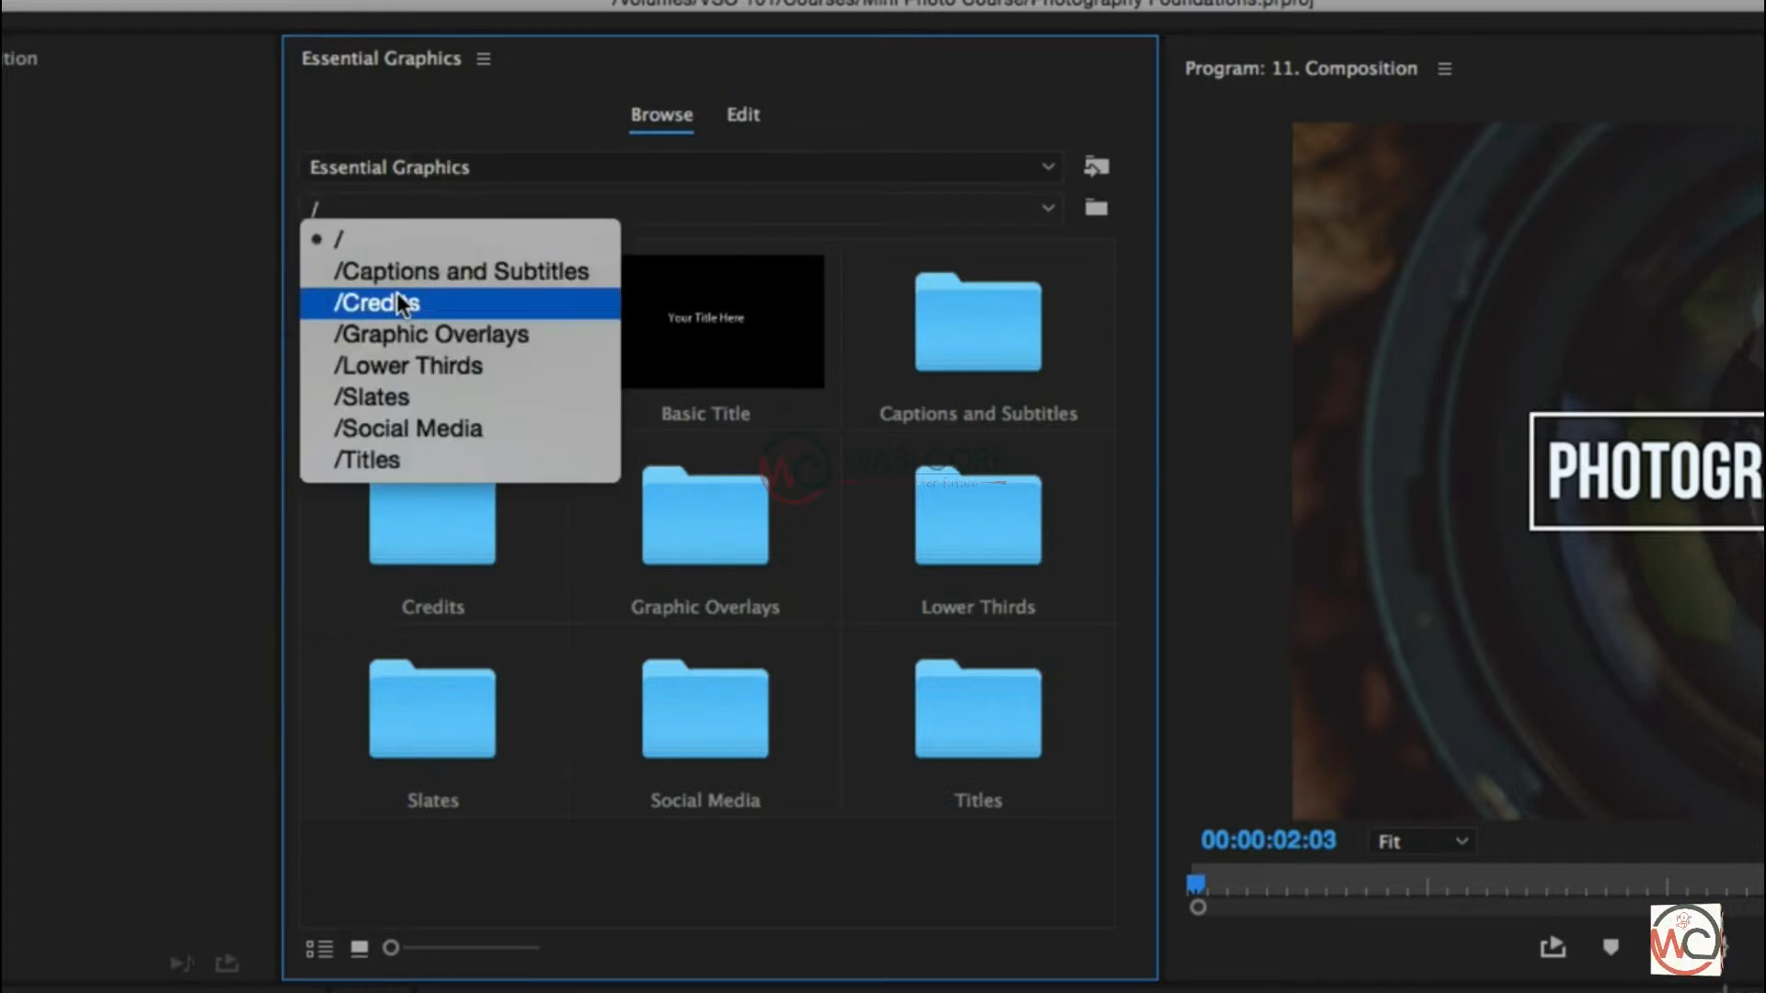
Step: Add the Classic Image Caption template from the Lower Thirds folder to track V2 at the start of the last MVI_4295 clip
{"action": "left_click", "coordinate": [395, 359]}
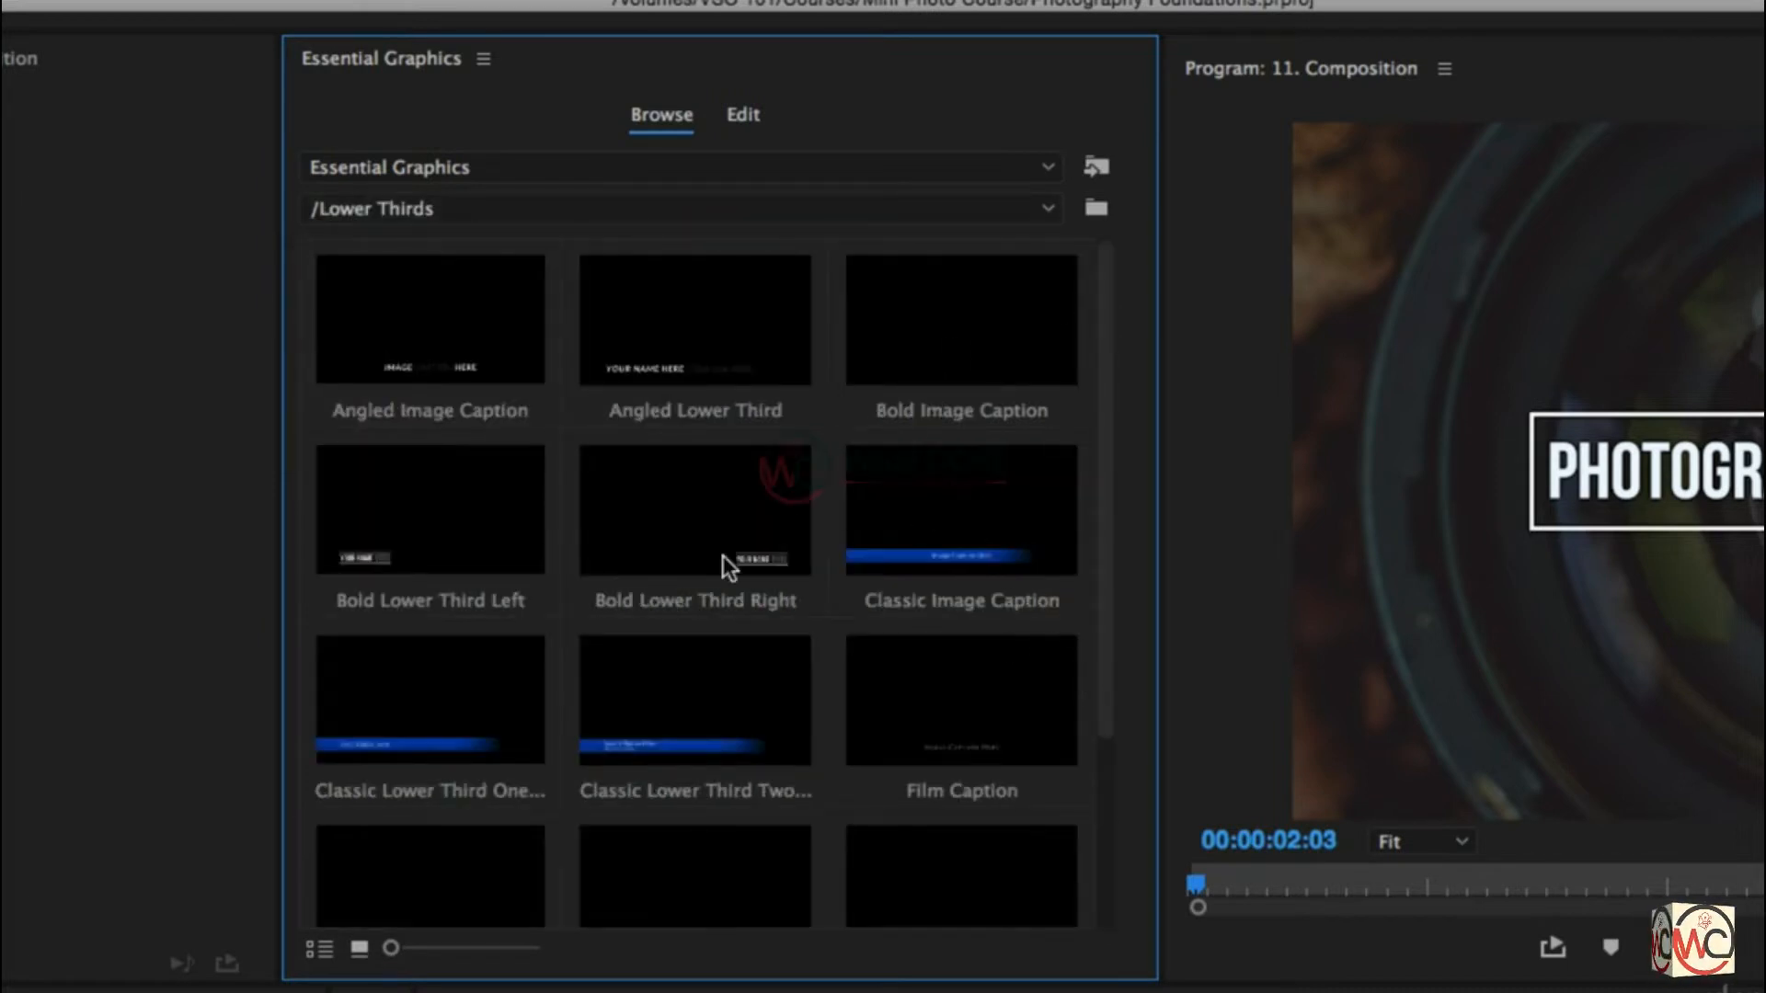
{"action": "scroll", "coordinate": [972, 775], "scroll_direction": "down", "scroll_amount": 3}
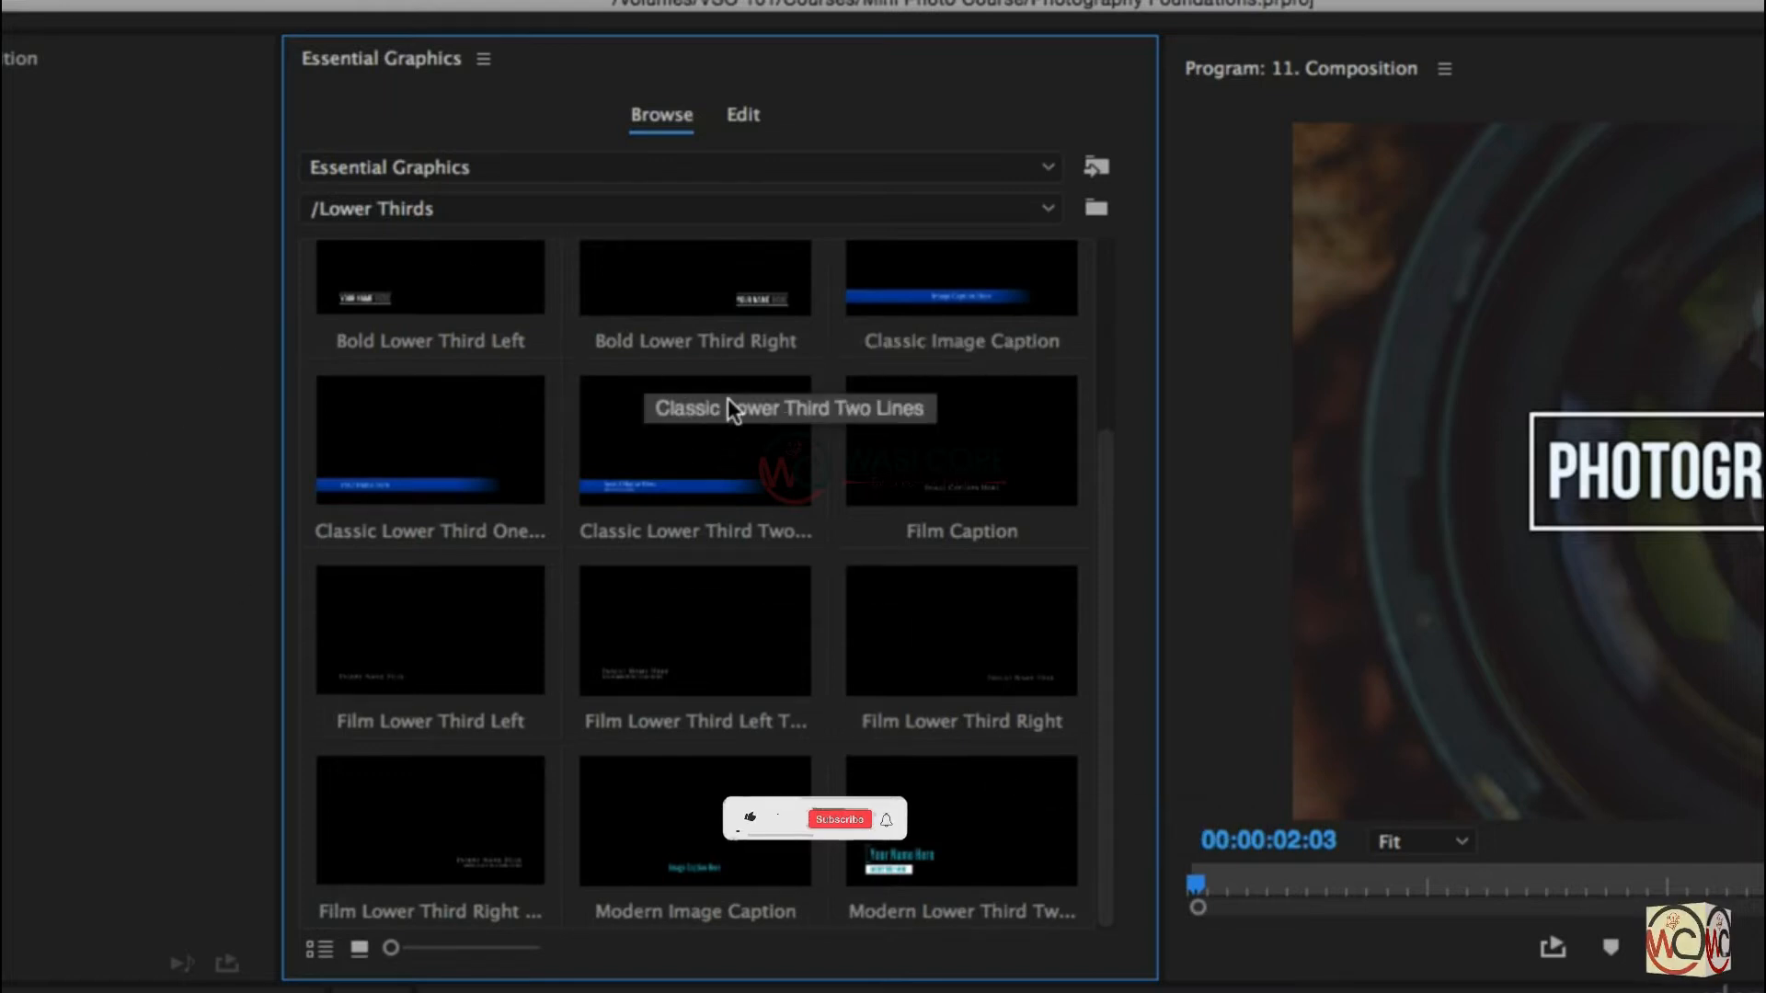
{"action": "scroll", "coordinate": [730, 414], "scroll_direction": "up", "scroll_amount": 3}
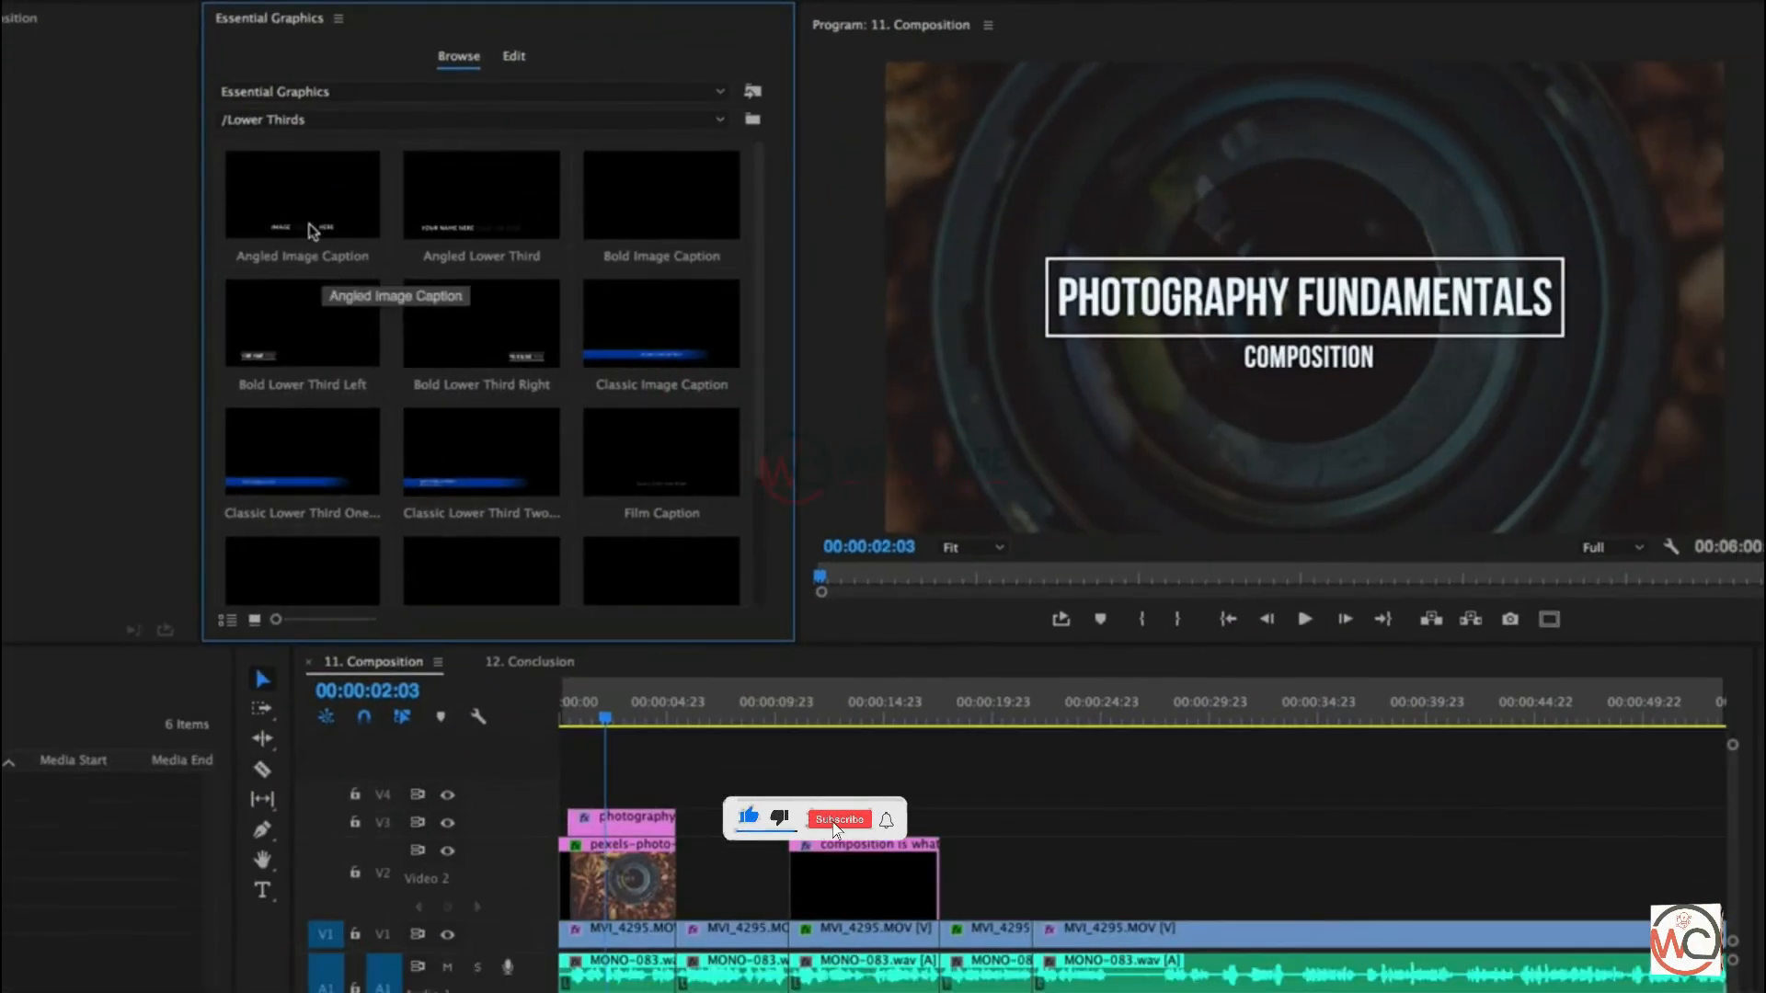
{"action": "left_click_drag", "start_coordinate": [661, 327], "coordinate": [1032, 888]}
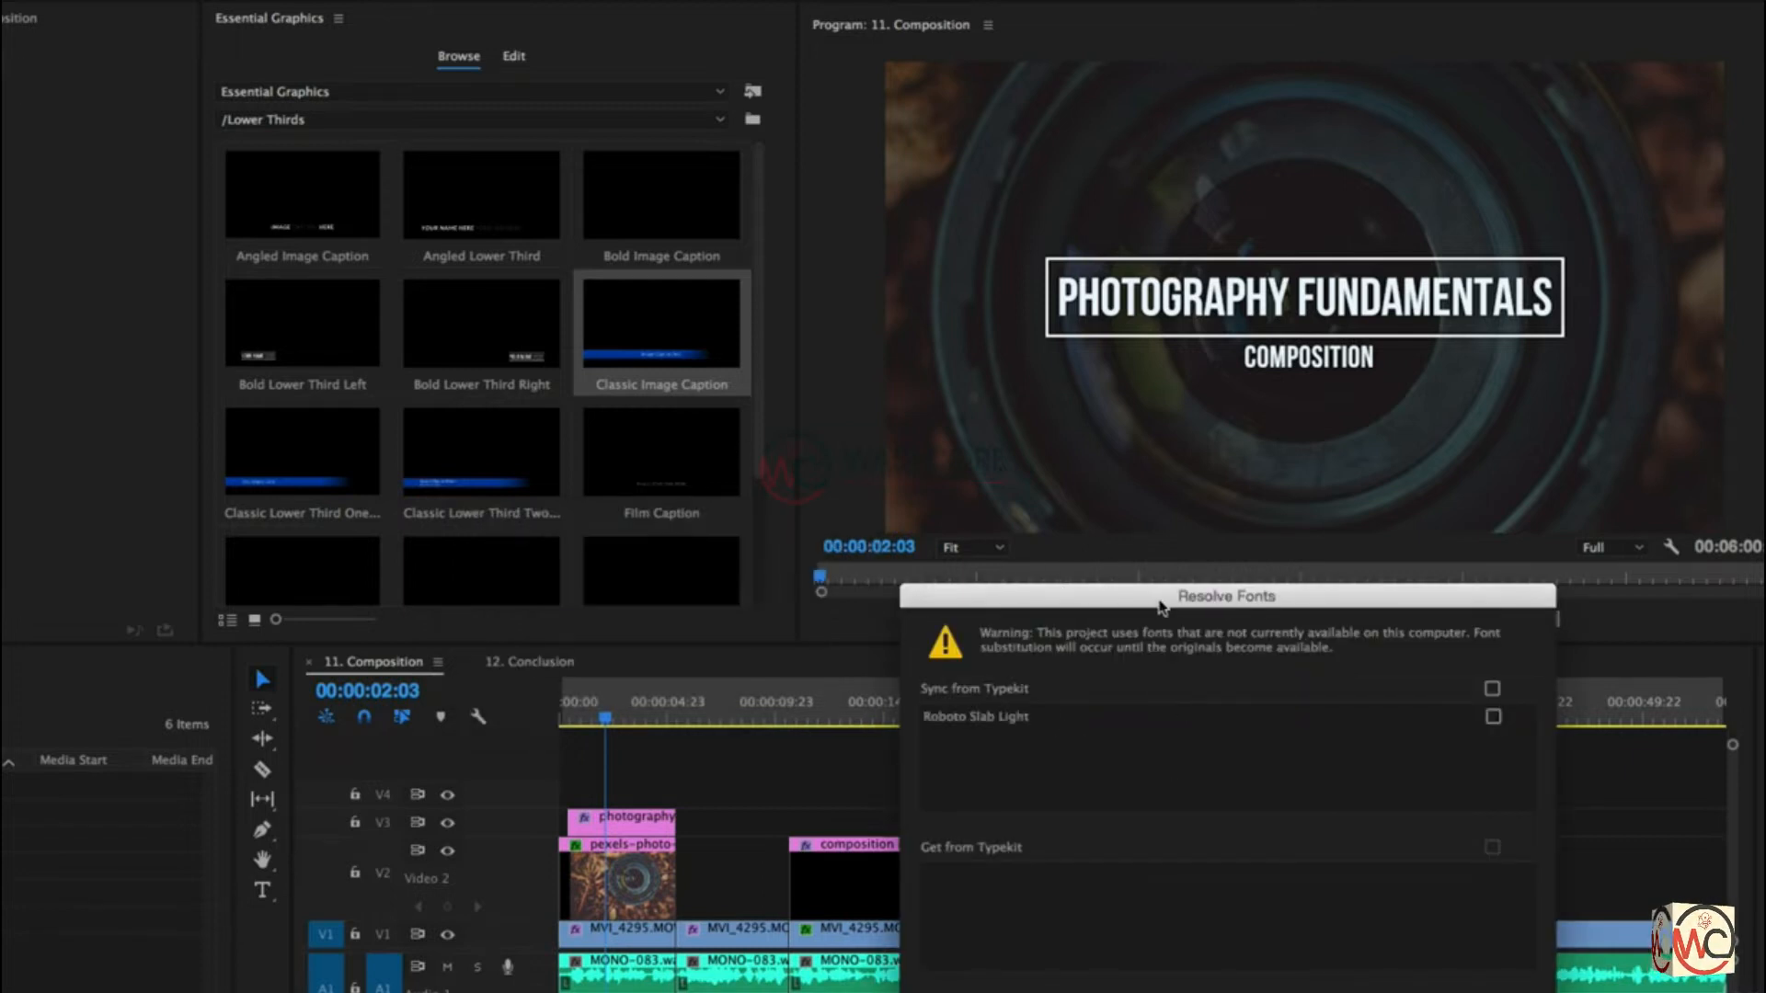
Step: Sync the missing Roboto Slab Light font from Typekit and acknowledge the font sync notice
{"action": "left_click_drag", "start_coordinate": [1167, 602], "coordinate": [712, 449]}
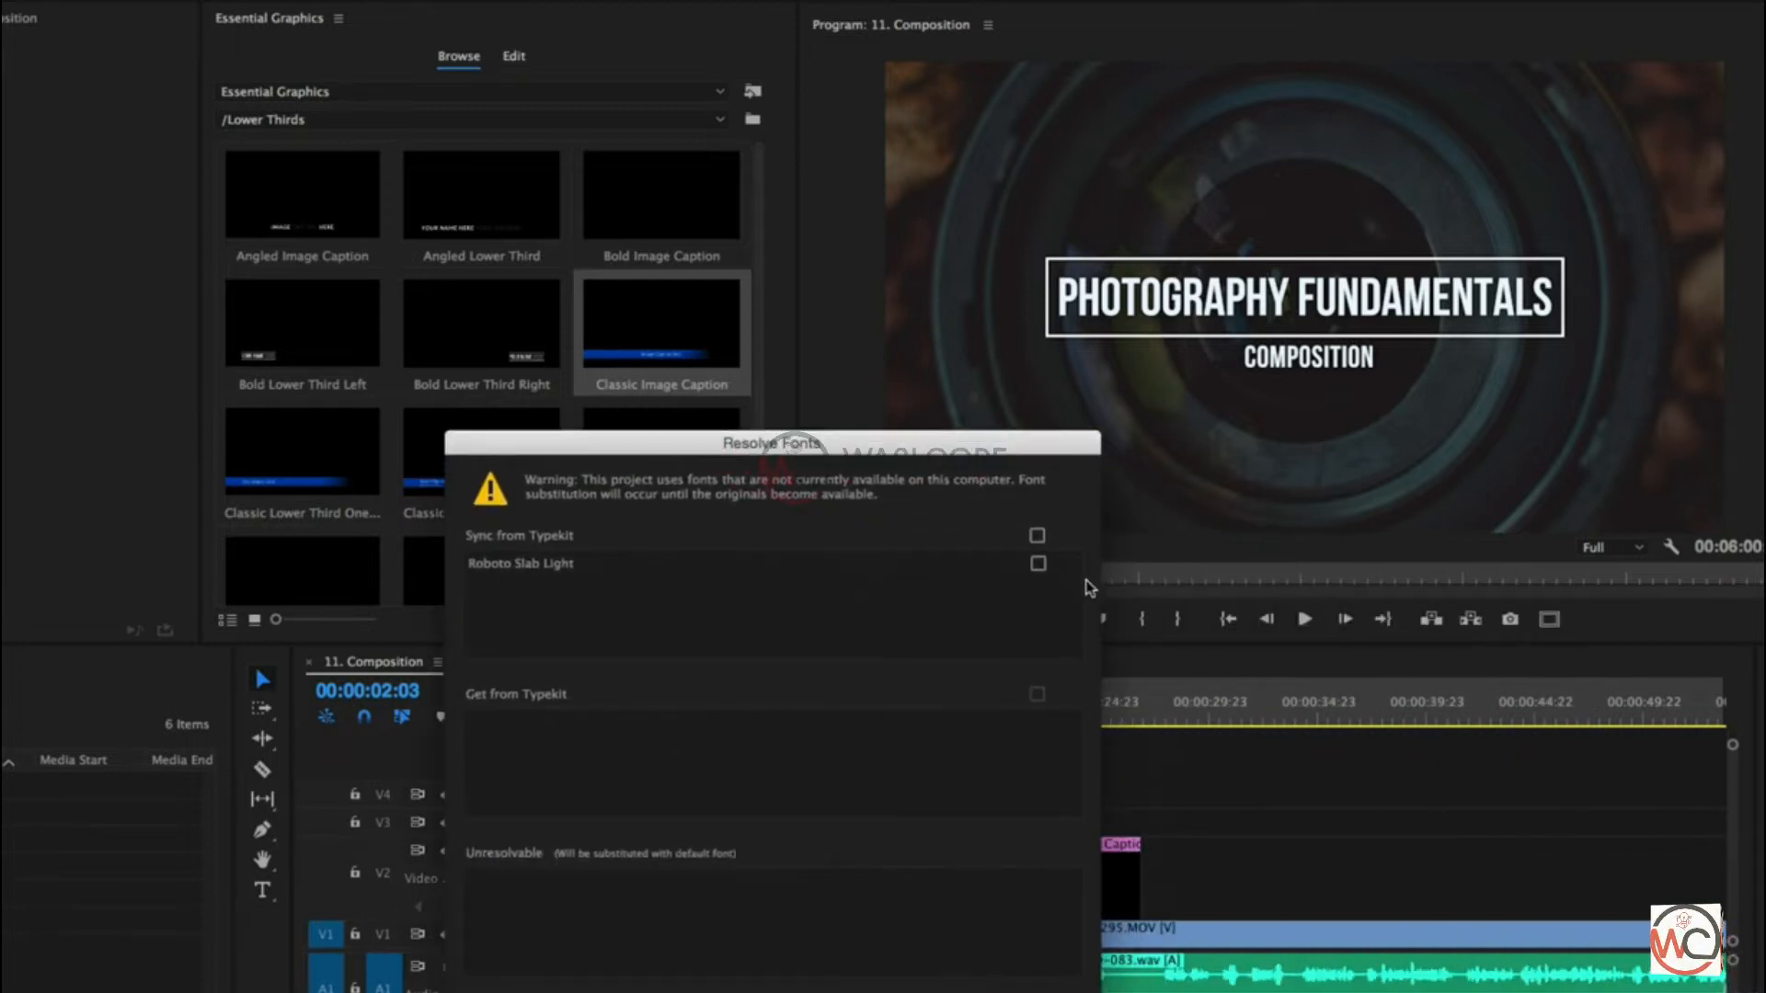
{"action": "left_click", "coordinate": [1038, 564]}
{"action": "left_click_drag", "start_coordinate": [538, 445], "coordinate": [320, 364]}
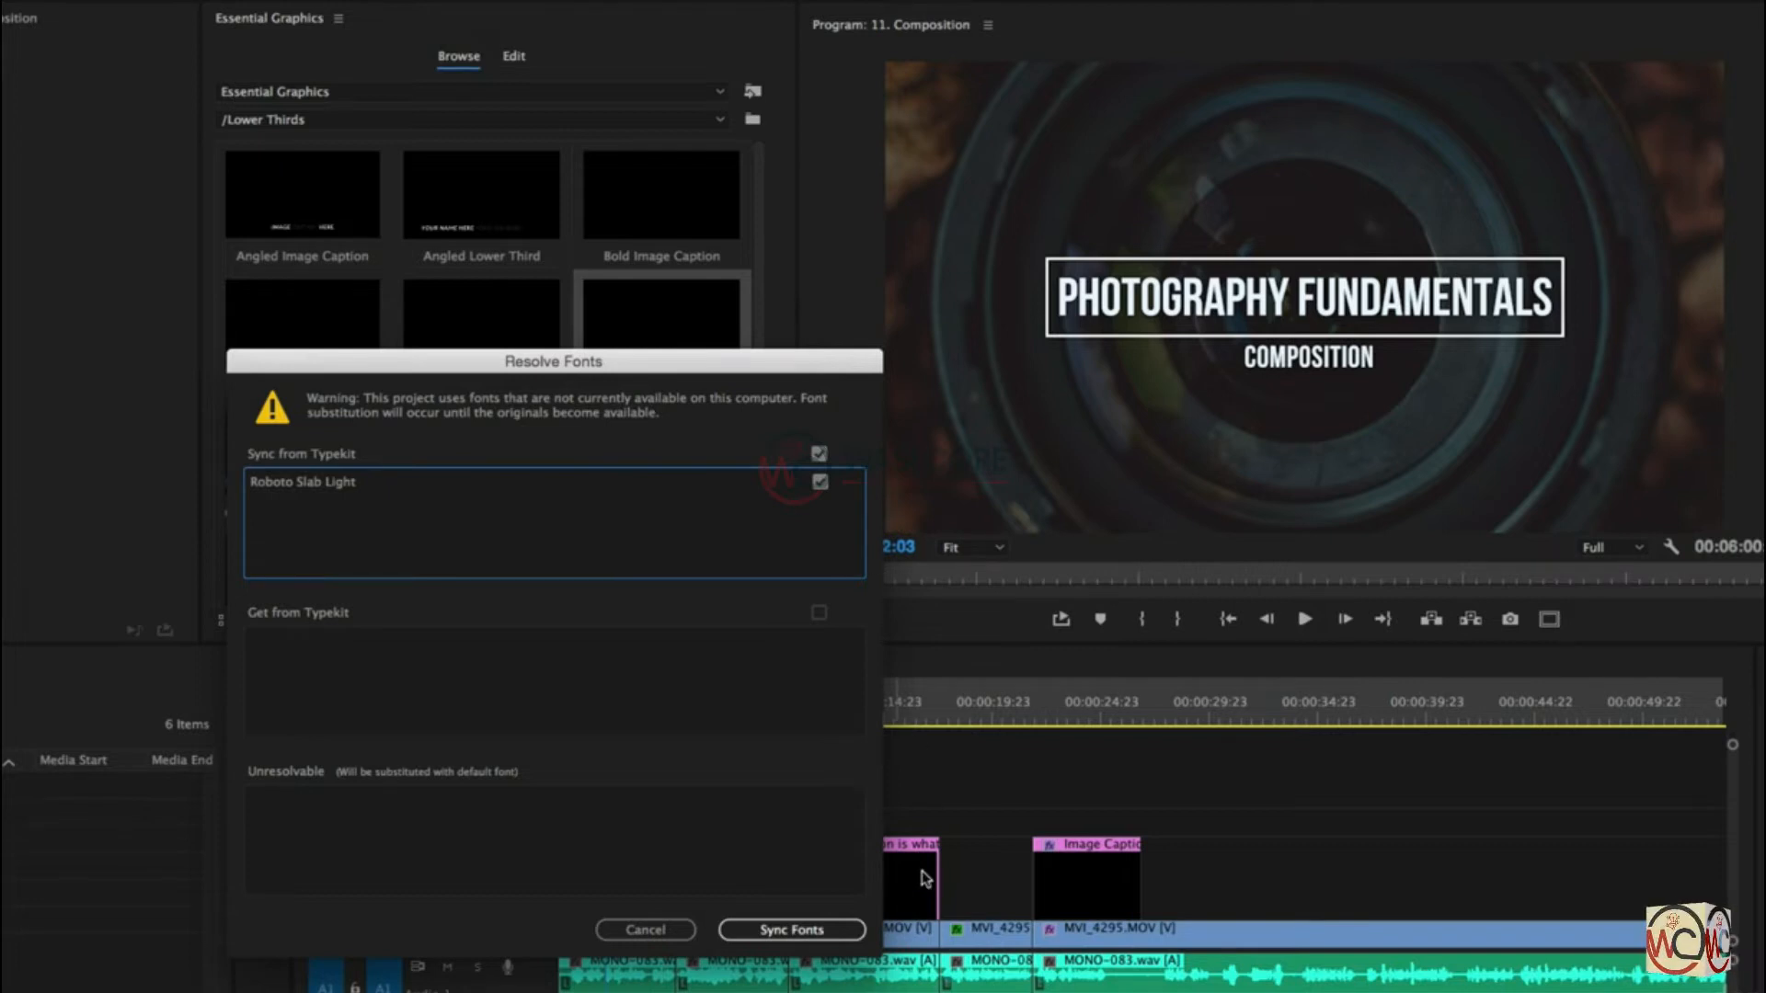
{"action": "left_click", "coordinate": [791, 931]}
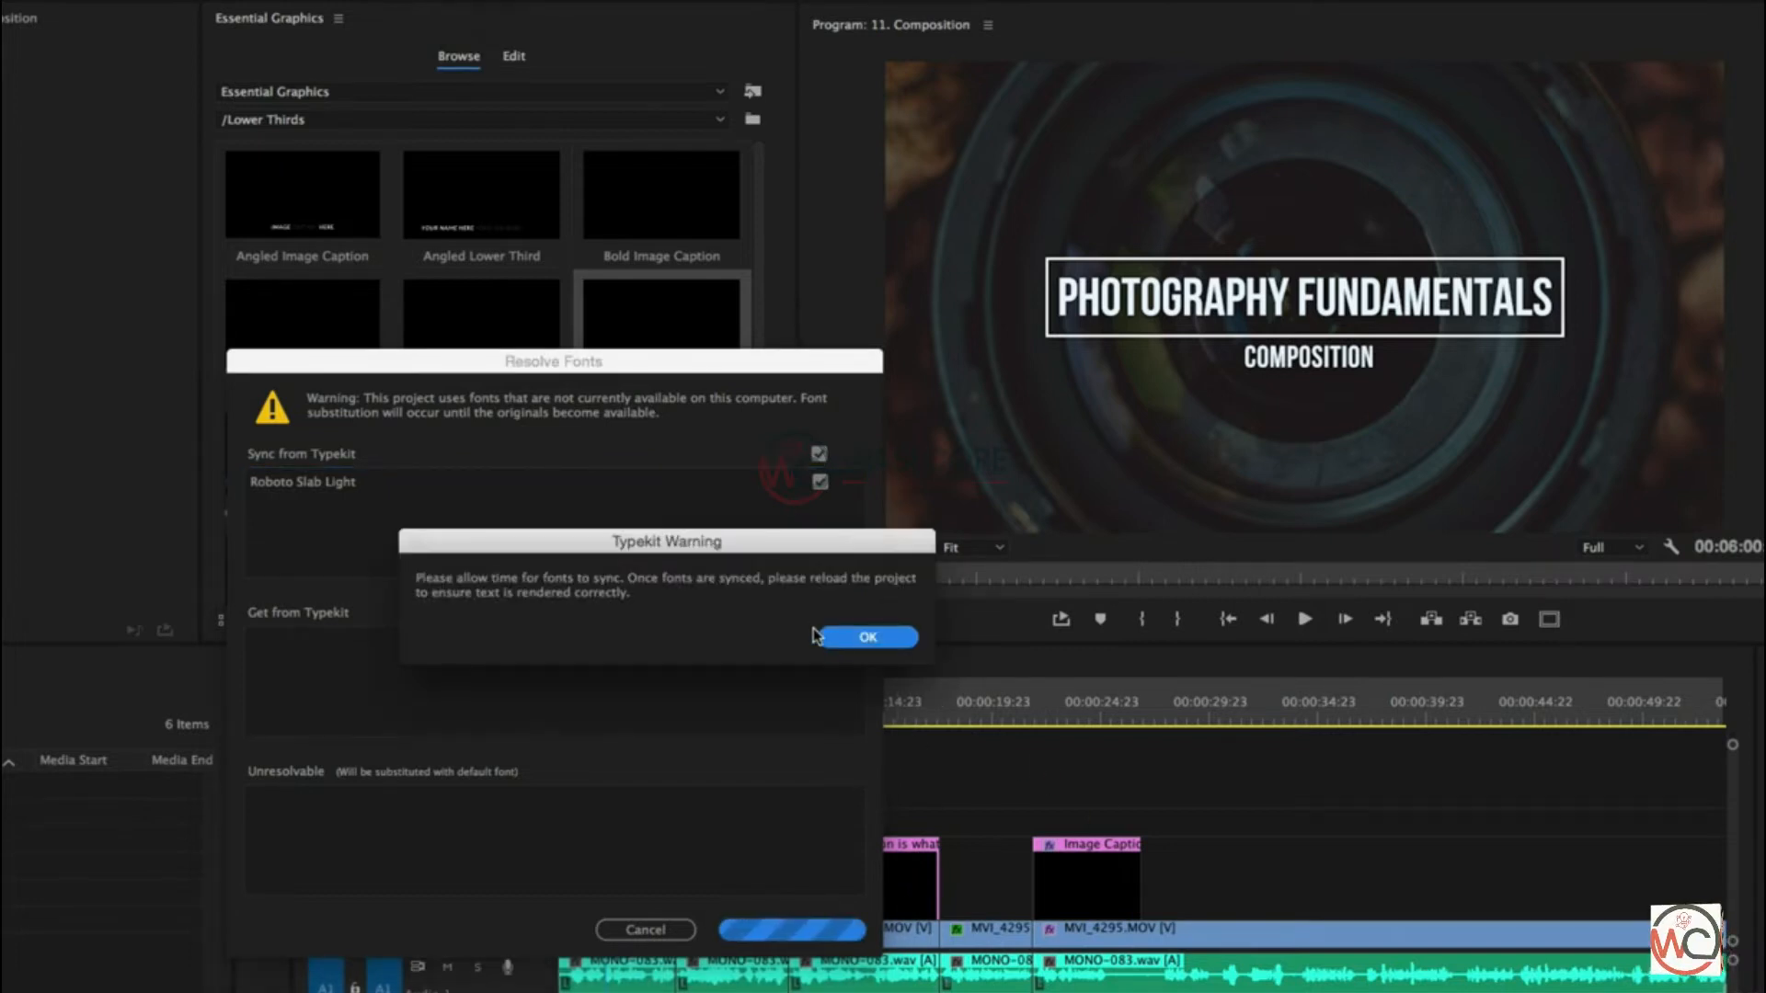
{"action": "left_click", "coordinate": [859, 636]}
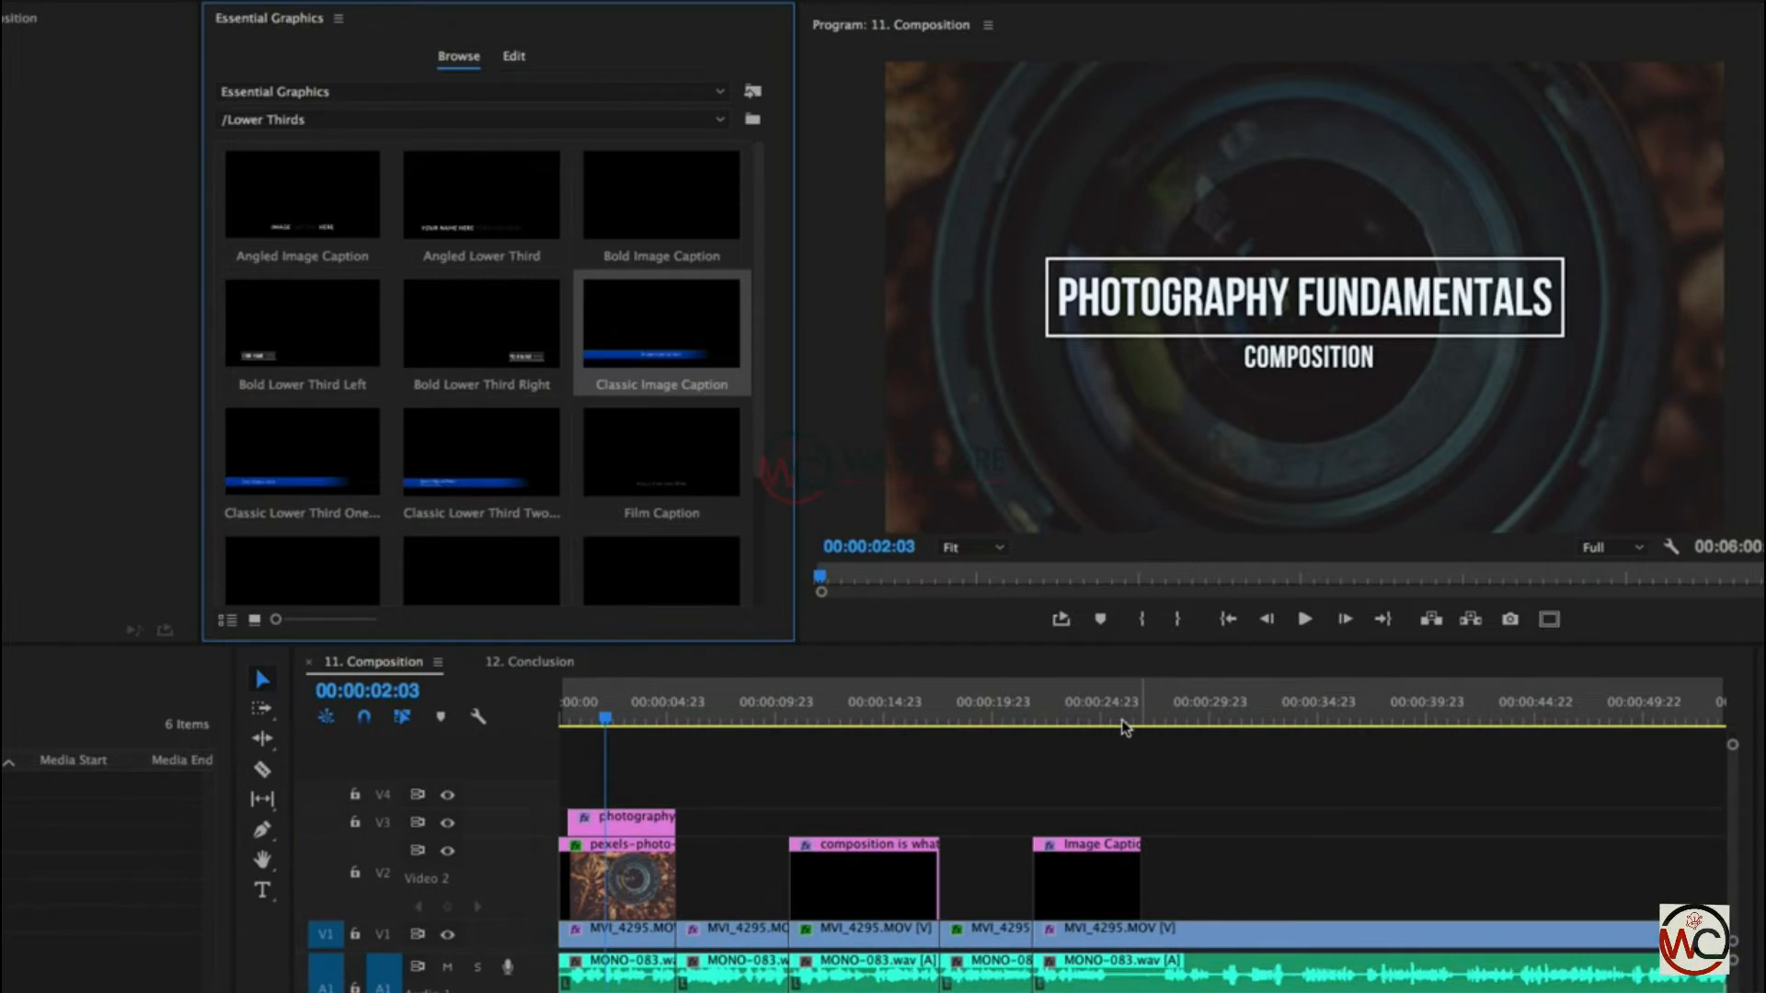
Step: Play back the new image caption from its start to preview its animation, and look over the other lower third templates
{"action": "left_click", "coordinate": [1065, 714]}
{"action": "left_click_drag", "start_coordinate": [1066, 714], "coordinate": [1033, 721]}
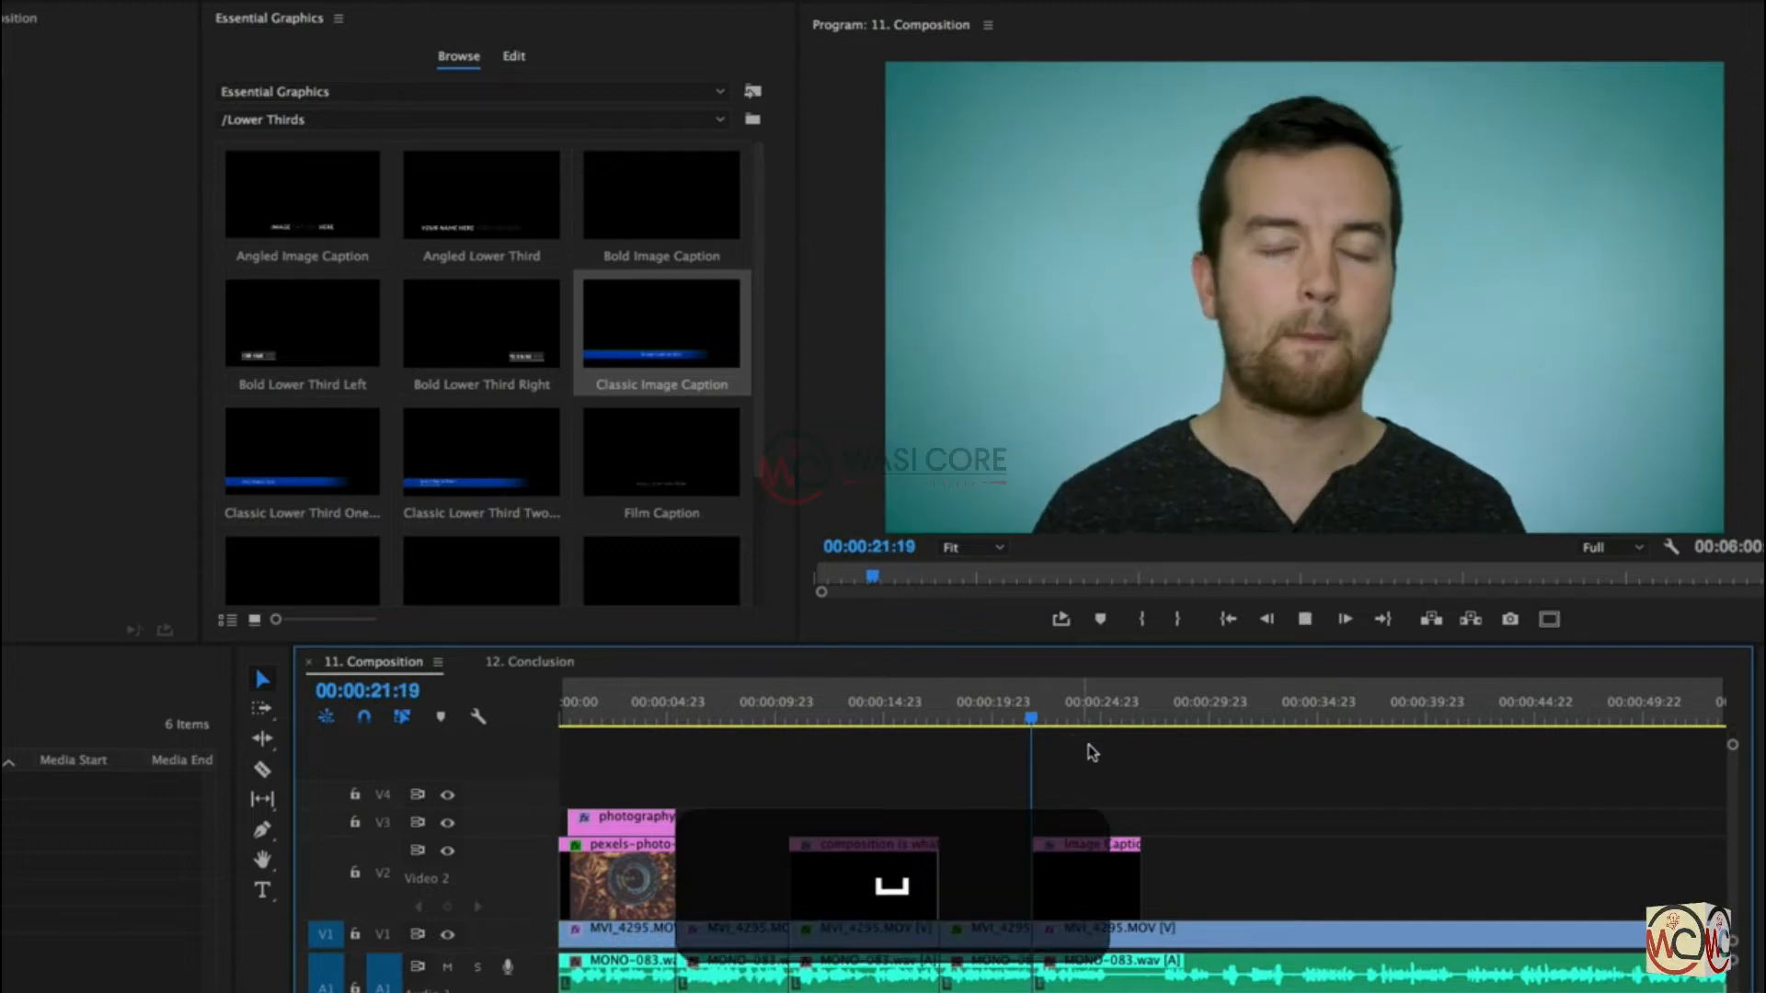
{"action": "key", "text": "space"}
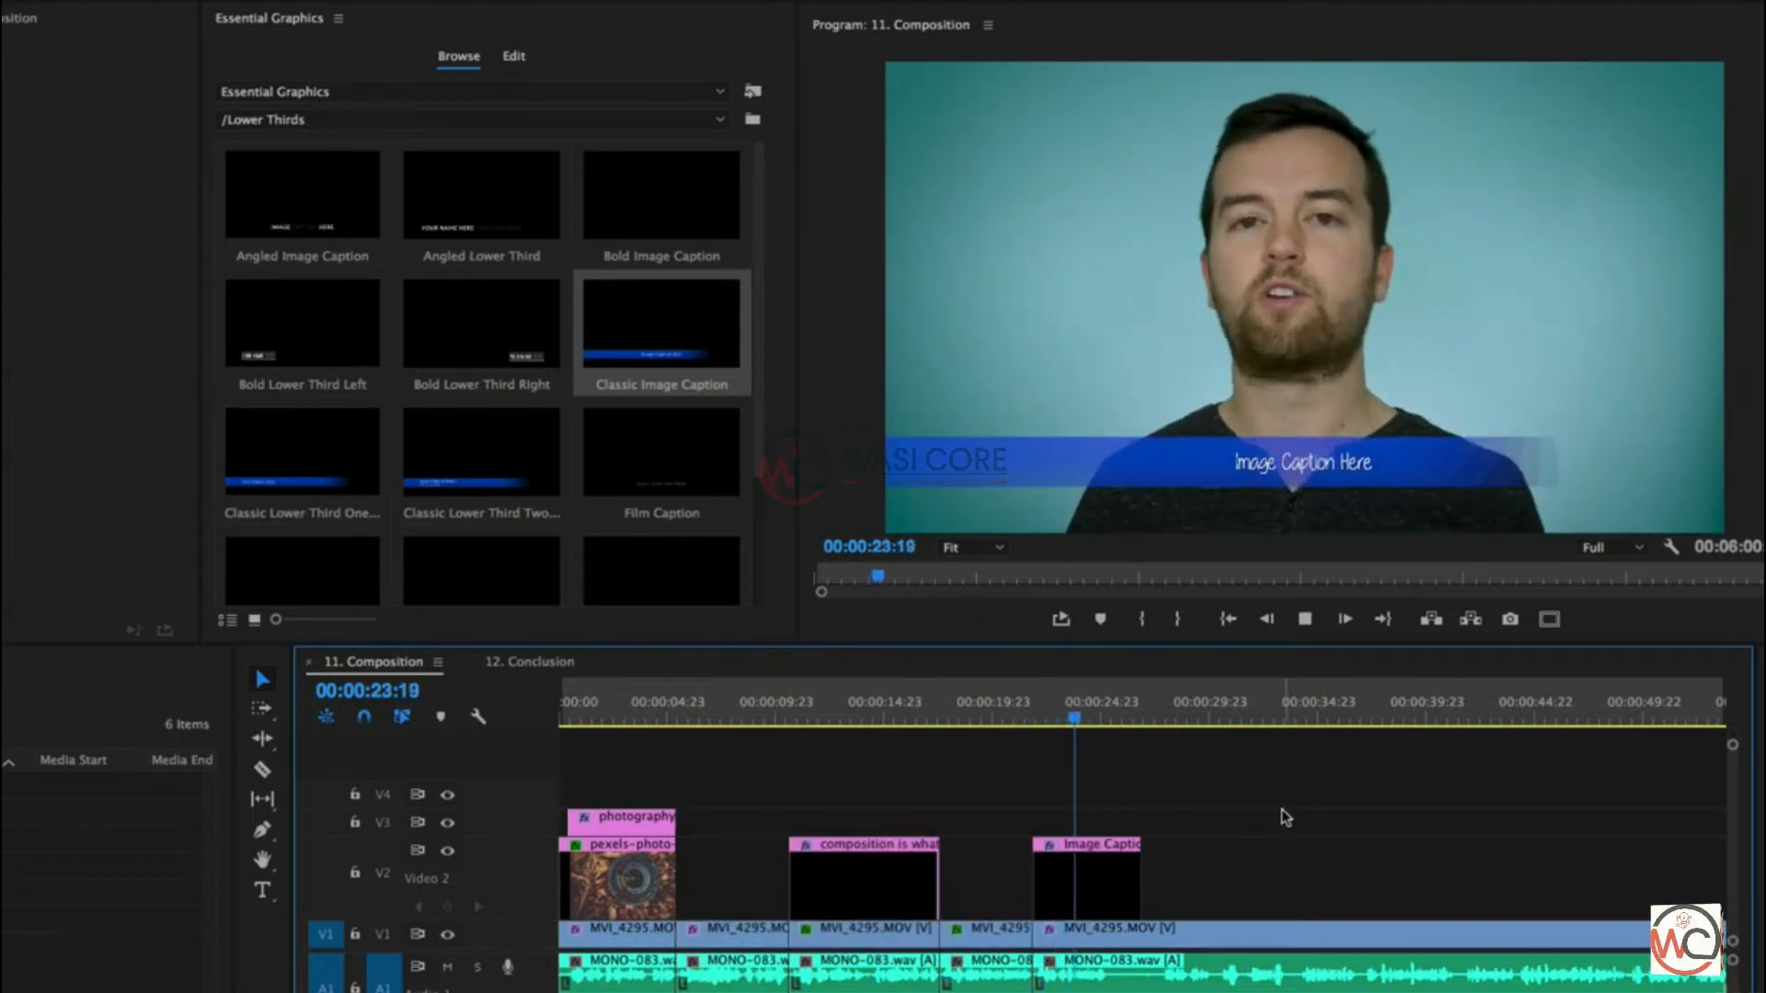
{"action": "key", "text": "space"}
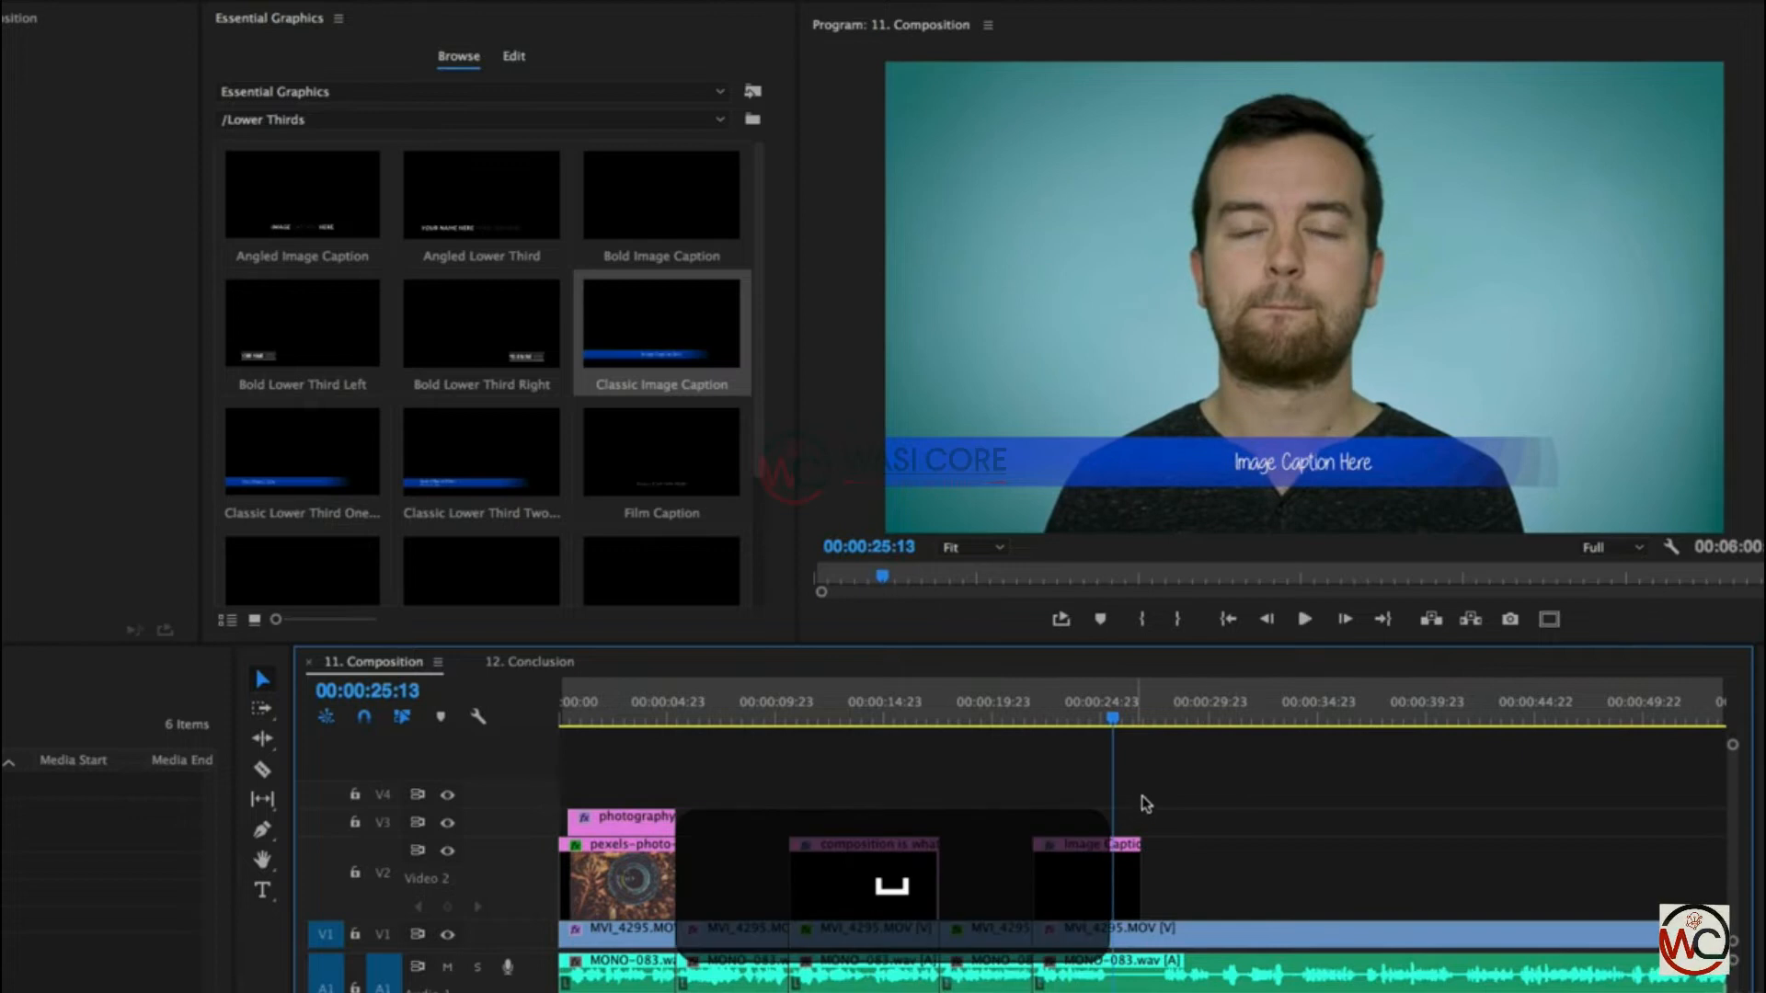
{"action": "scroll", "coordinate": [451, 287], "scroll_direction": "down", "scroll_amount": 3}
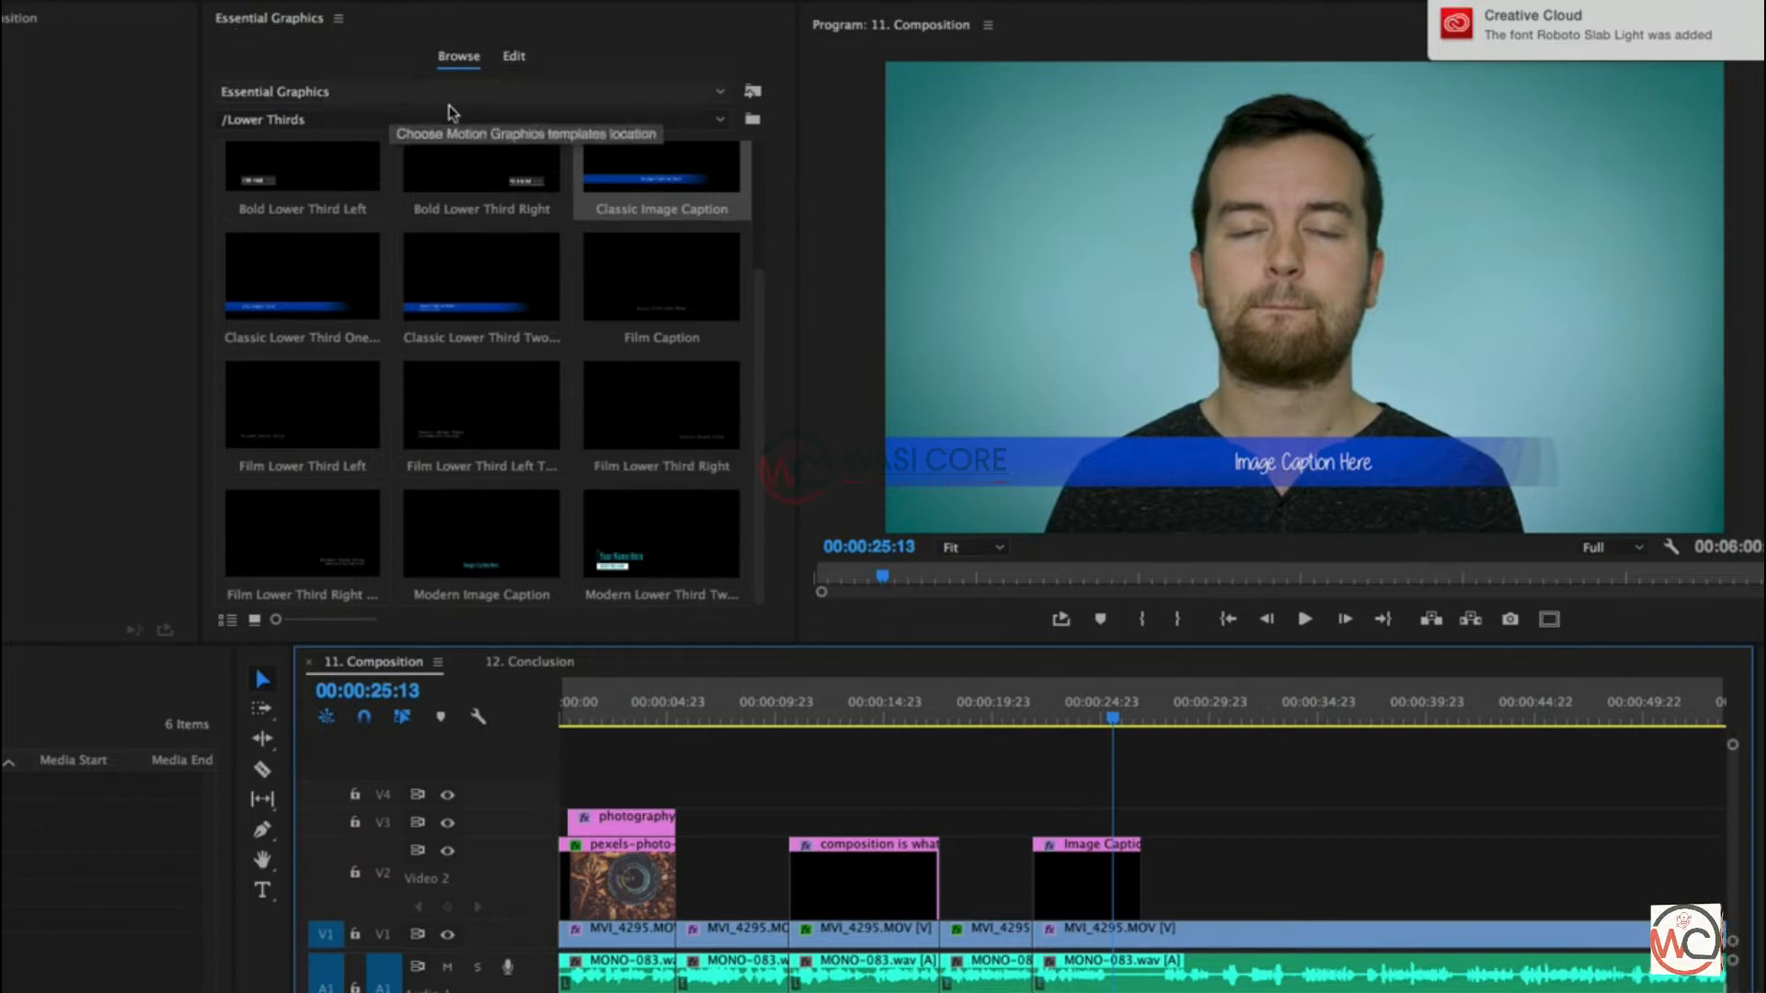
Step: Select the image caption clip and toggle its first five shape layers off and back on to examine how the blue bar is built
{"action": "left_click", "coordinate": [1089, 876]}
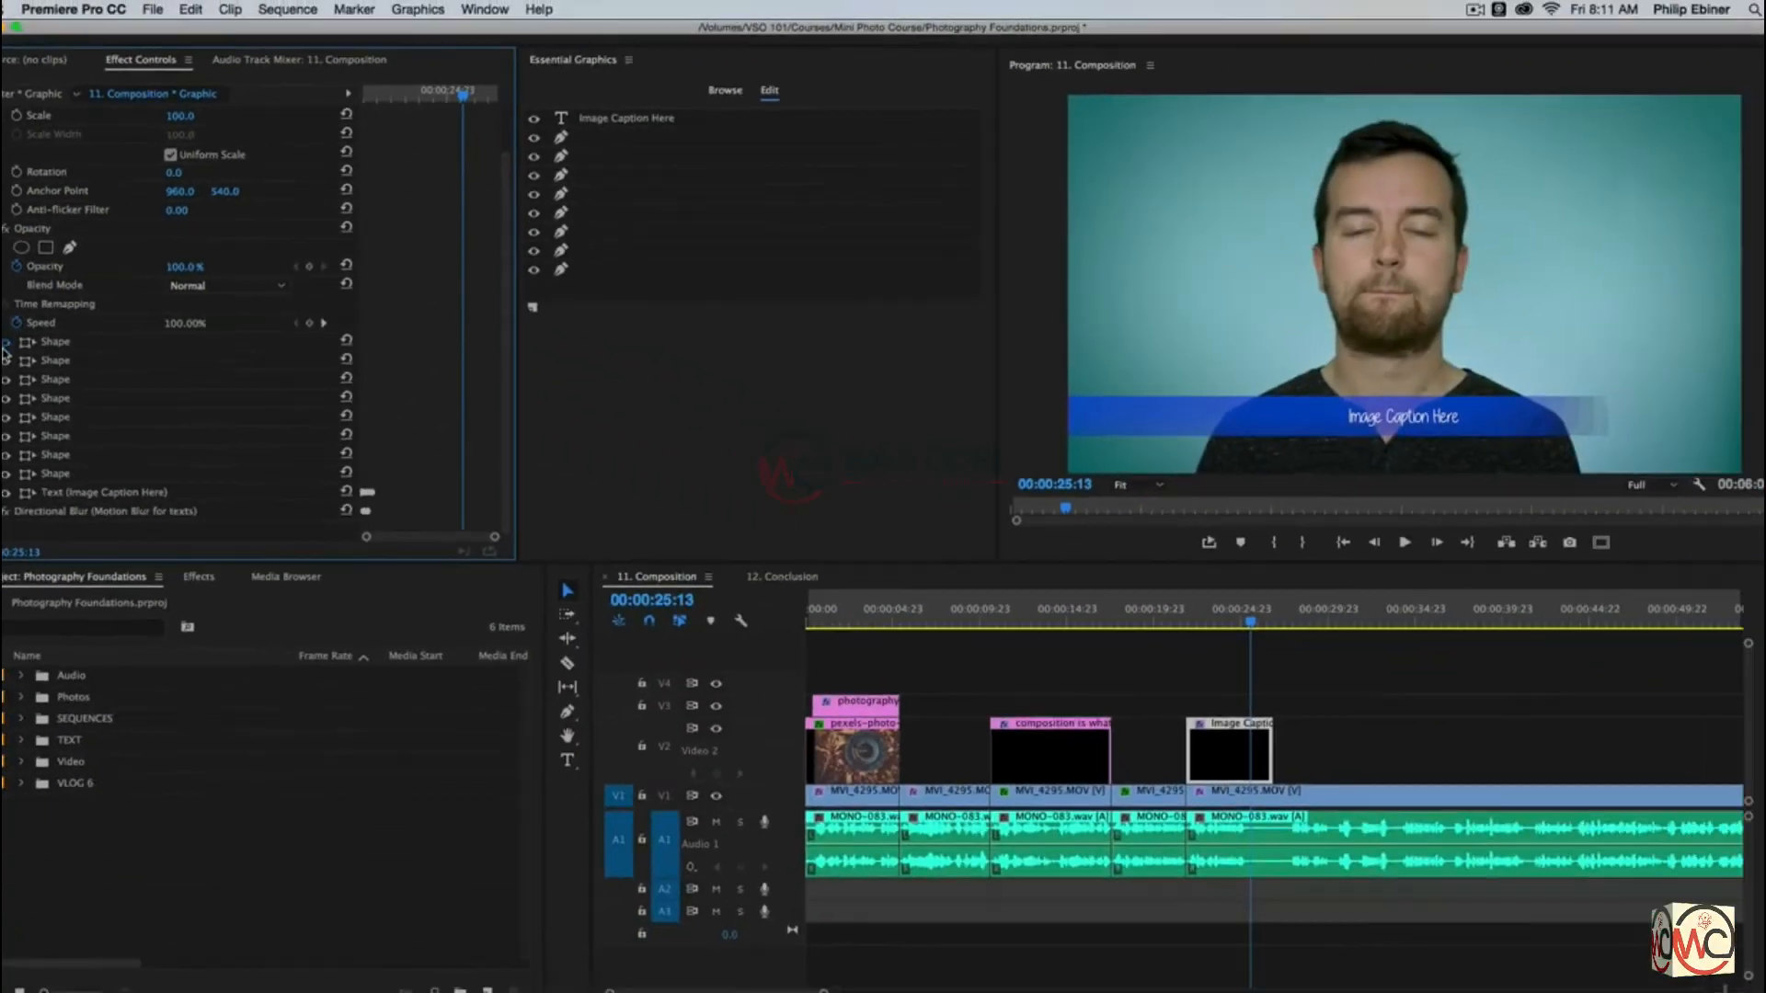
{"action": "left_click", "coordinate": [7, 361]}
{"action": "left_click", "coordinate": [6, 379]}
{"action": "left_click", "coordinate": [6, 399]}
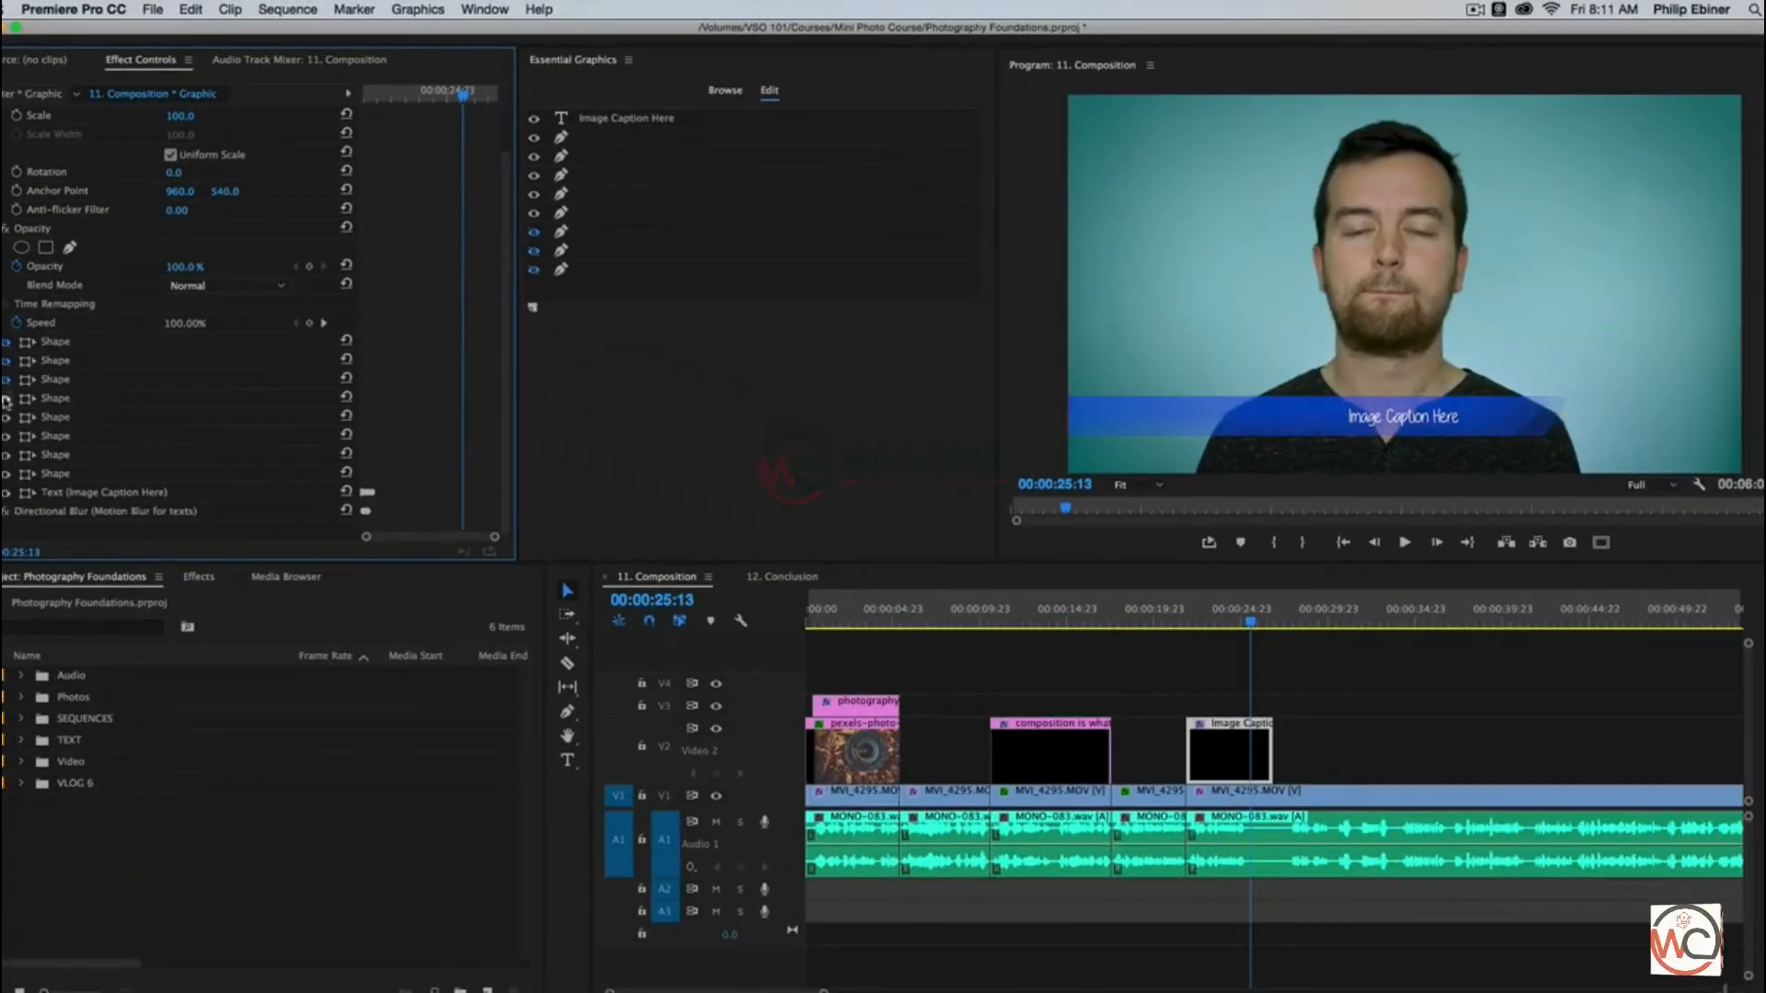
{"action": "left_click", "coordinate": [7, 417]}
{"action": "left_click", "coordinate": [6, 436]}
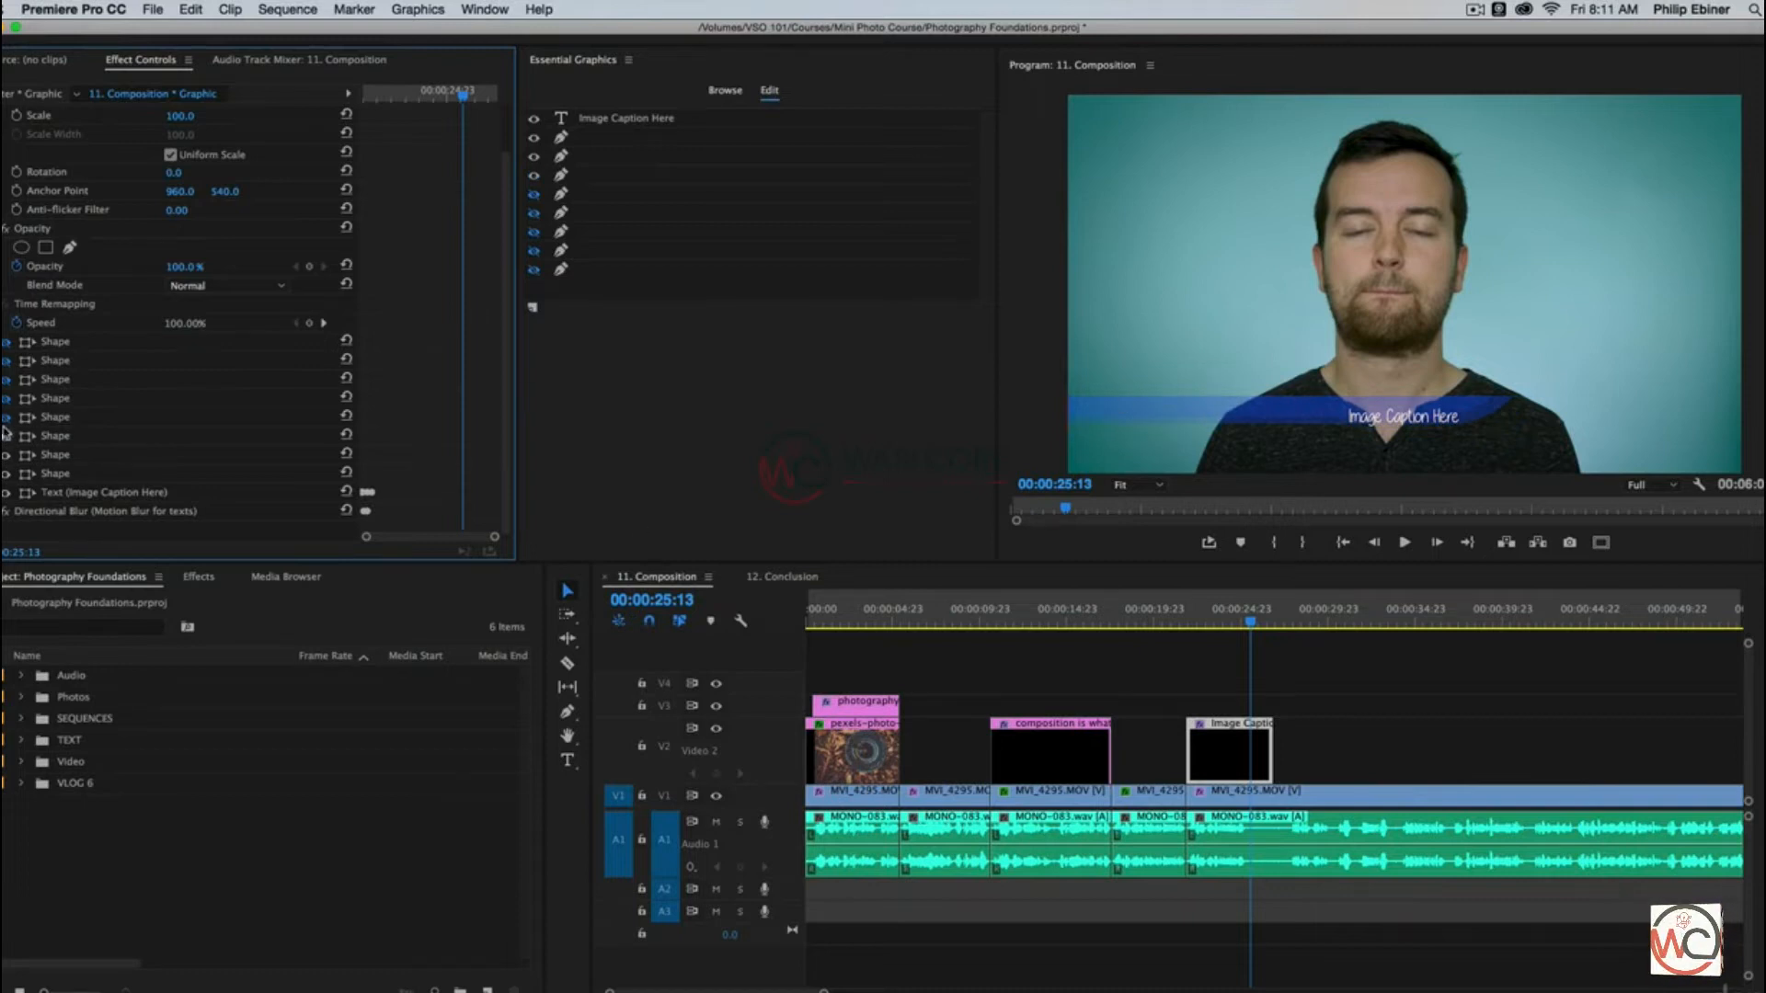
{"action": "left_click", "coordinate": [6, 416]}
{"action": "left_click", "coordinate": [5, 399]}
{"action": "left_click", "coordinate": [6, 379]}
{"action": "left_click", "coordinate": [5, 361]}
{"action": "left_click", "coordinate": [7, 343]}
Step: Examine the transform properties and keyframes of the caption's text layer, moving the playhead back to 00:00:23:09
{"action": "left_click", "coordinate": [120, 494]}
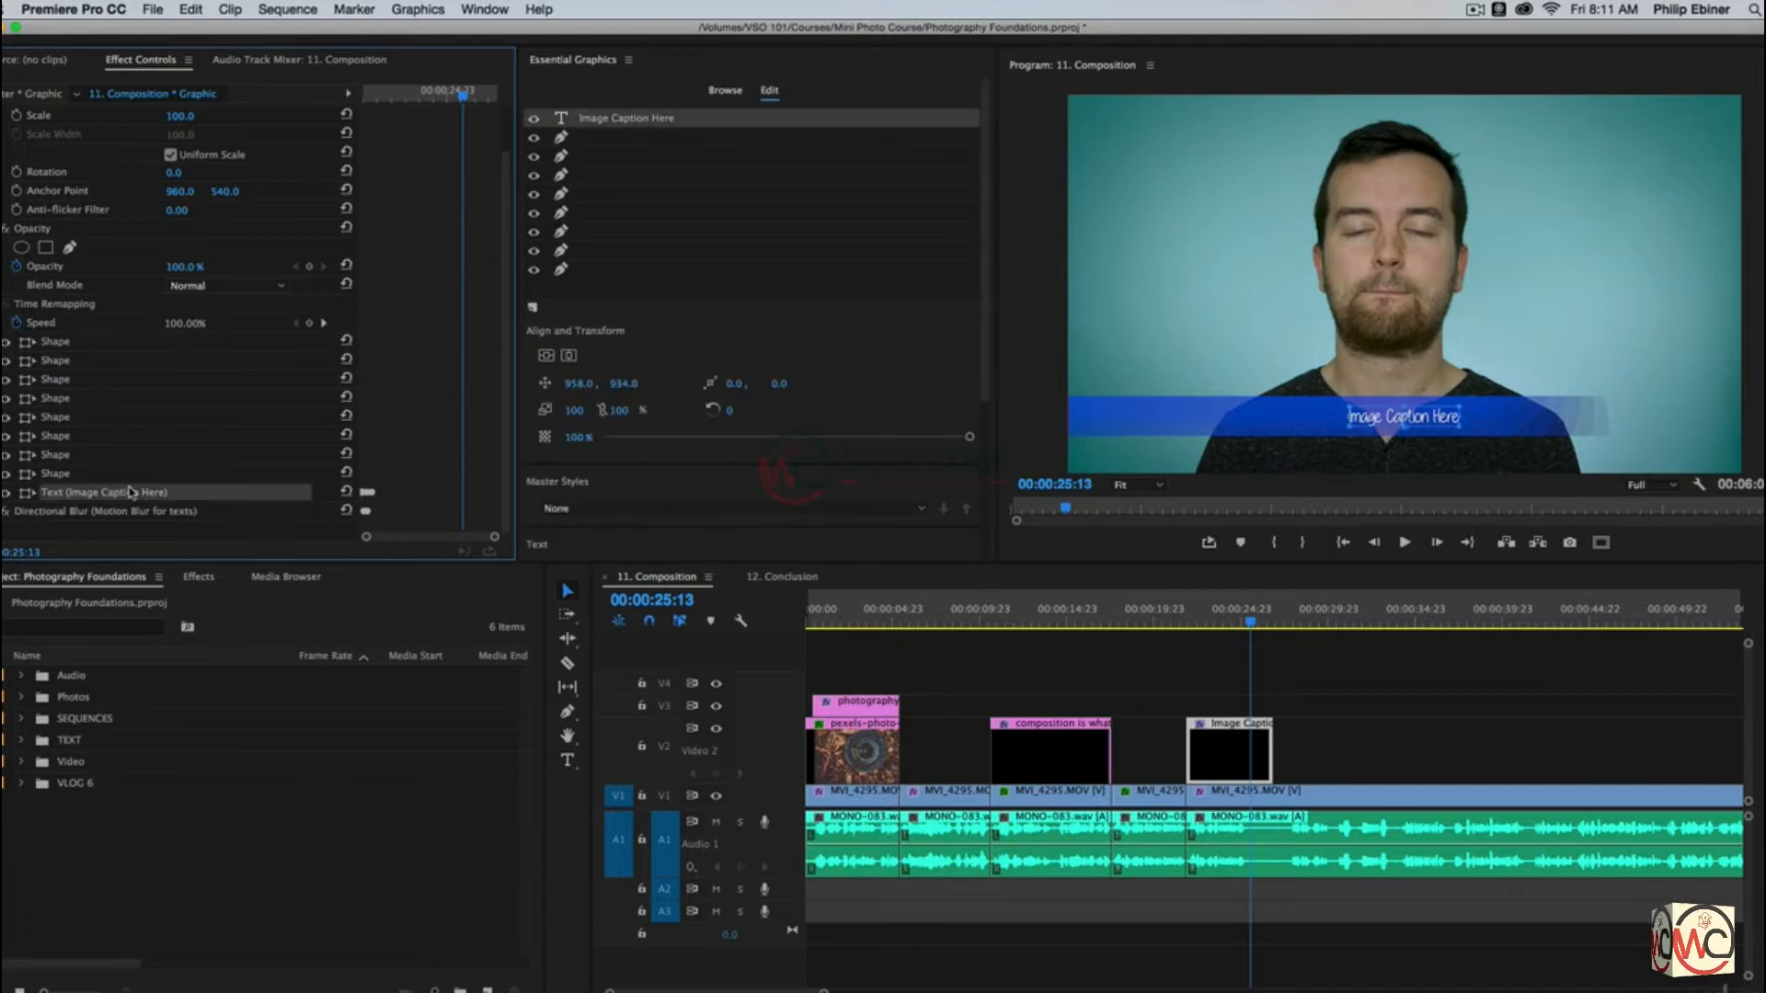
{"action": "left_click", "coordinate": [3, 492]}
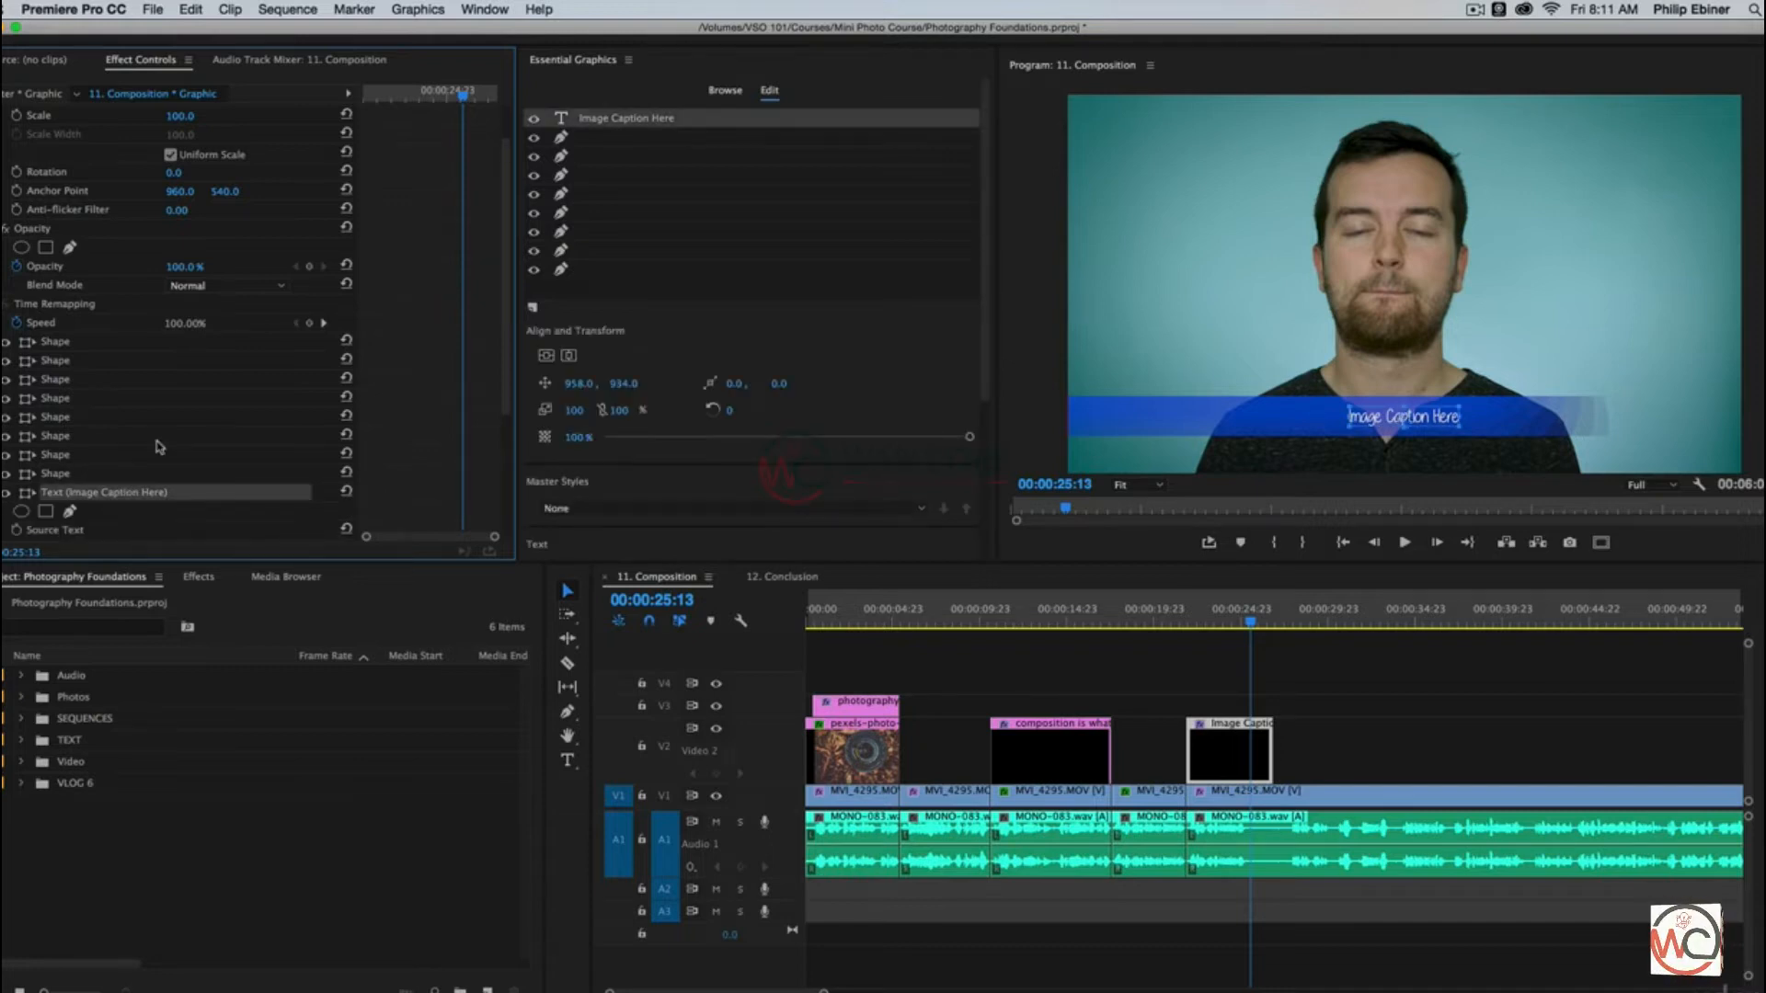
{"action": "scroll", "coordinate": [457, 414], "scroll_direction": "down", "scroll_amount": 5}
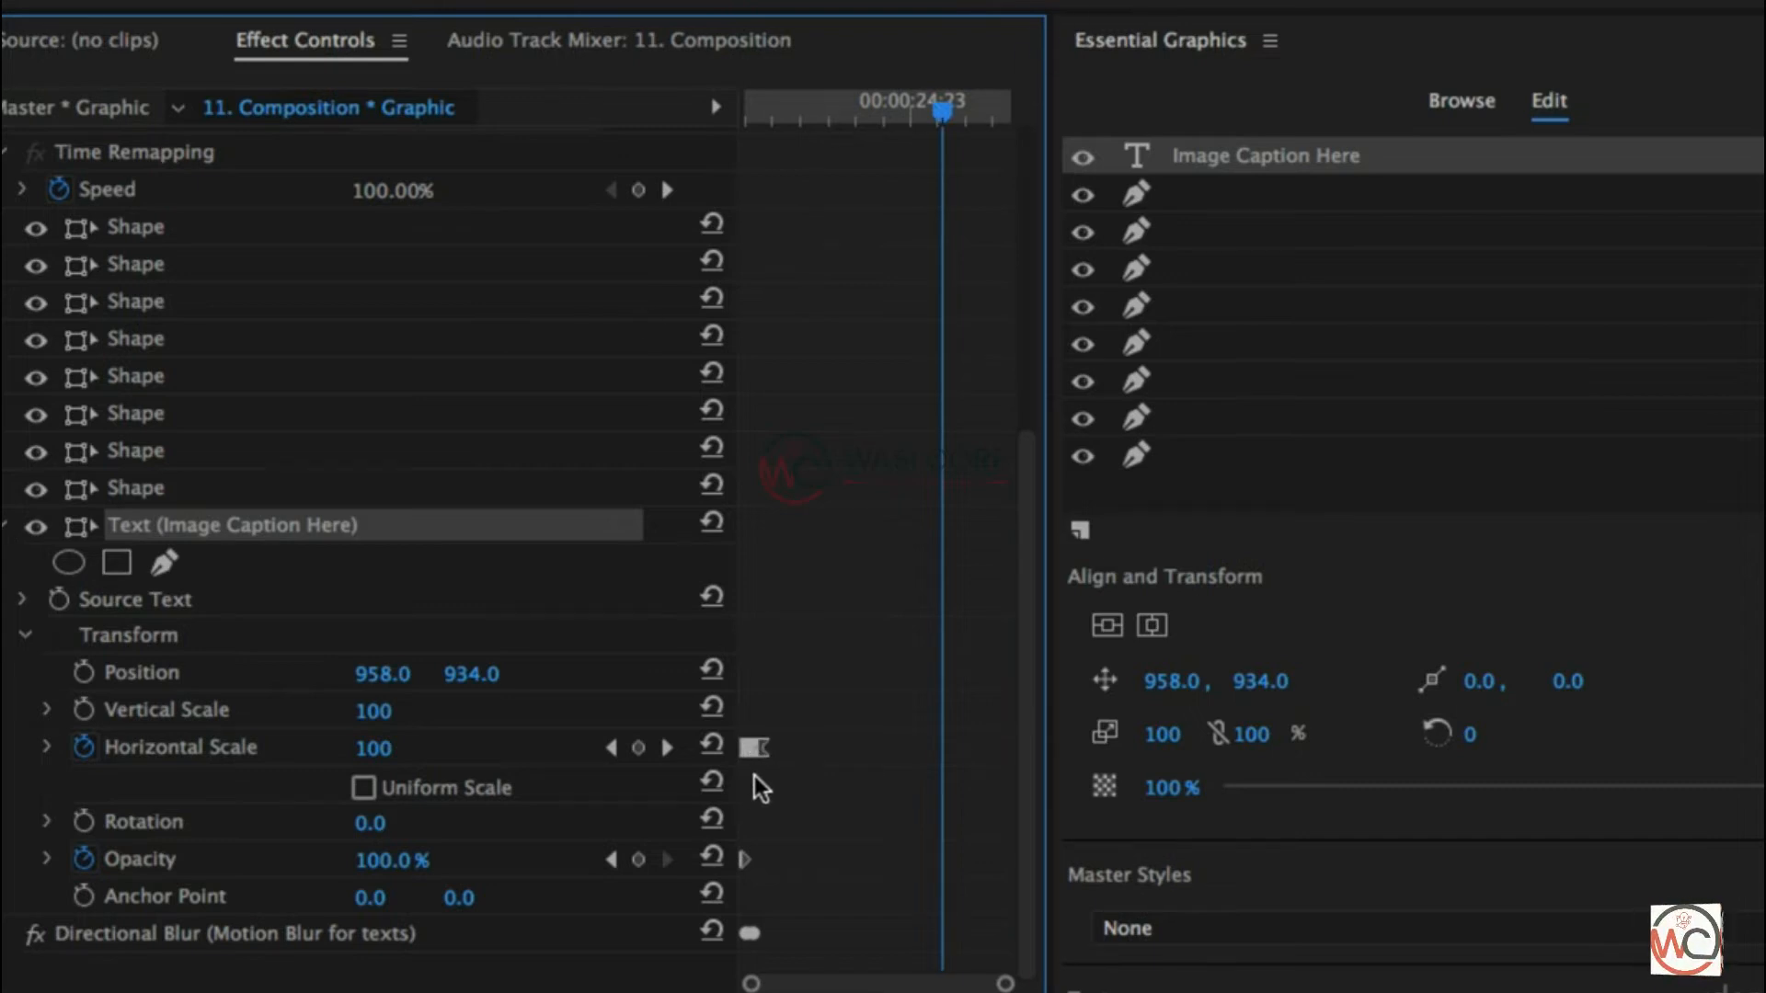
{"action": "left_click_drag", "start_coordinate": [937, 115], "coordinate": [687, 165]}
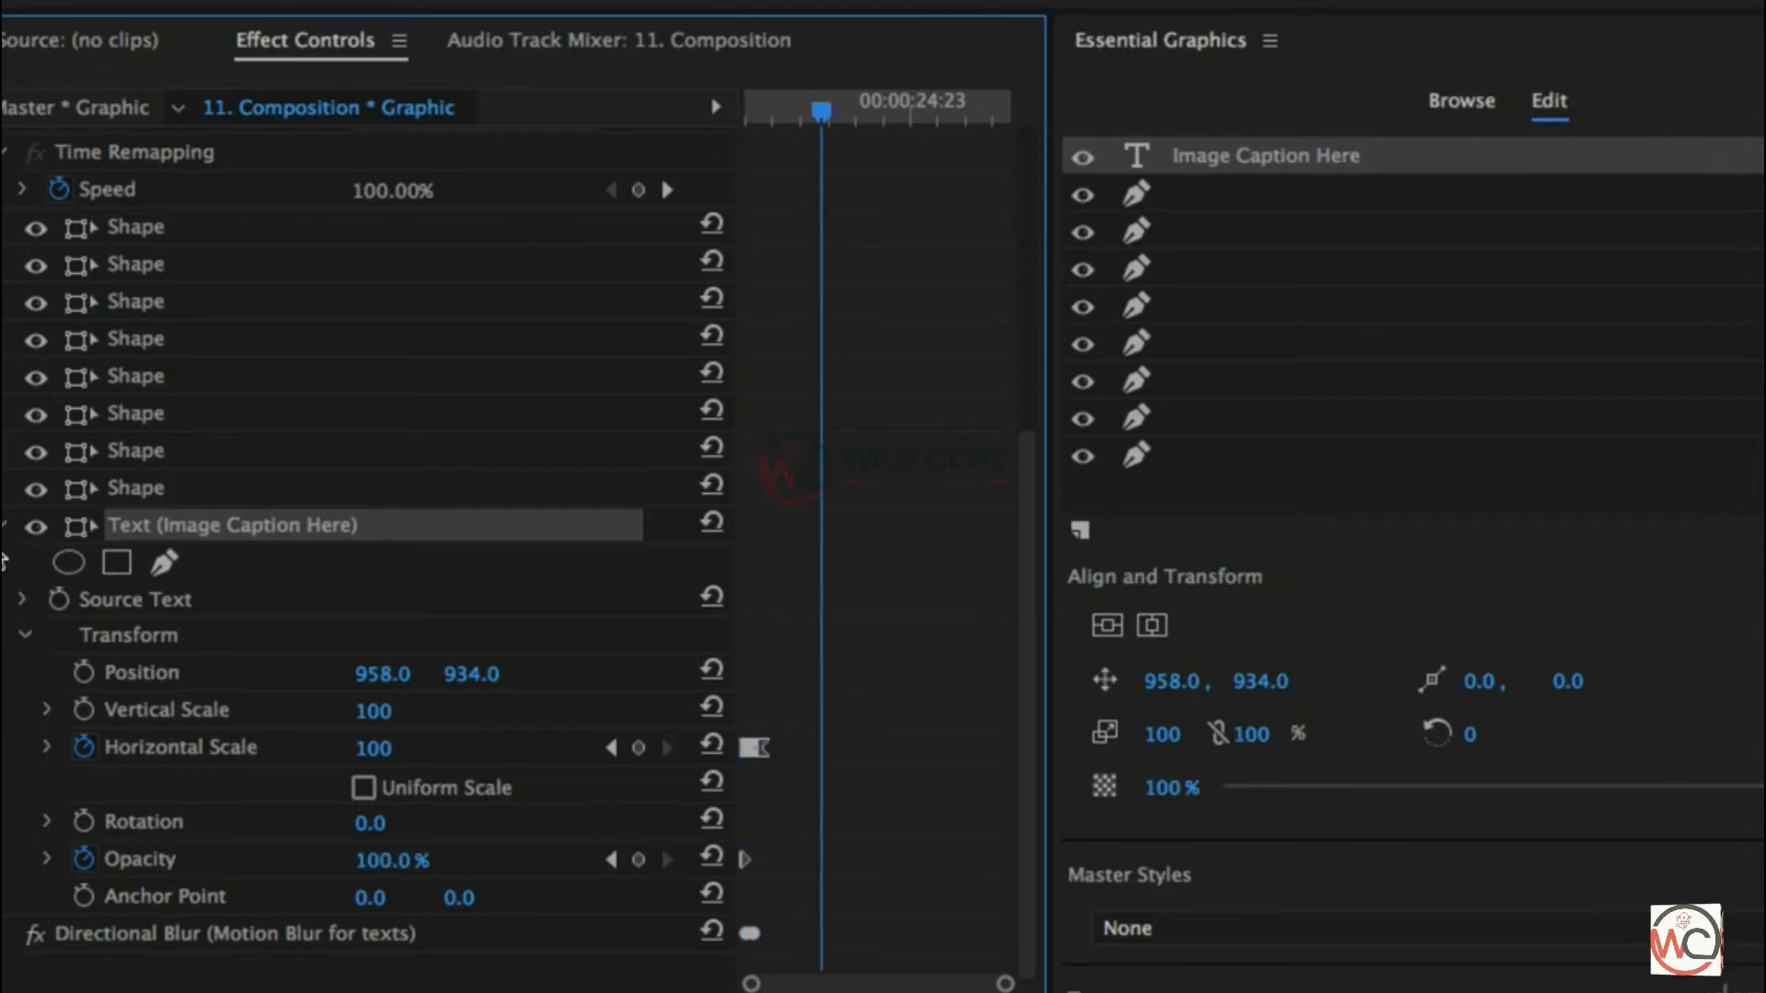
{"action": "left_click", "coordinate": [6, 528]}
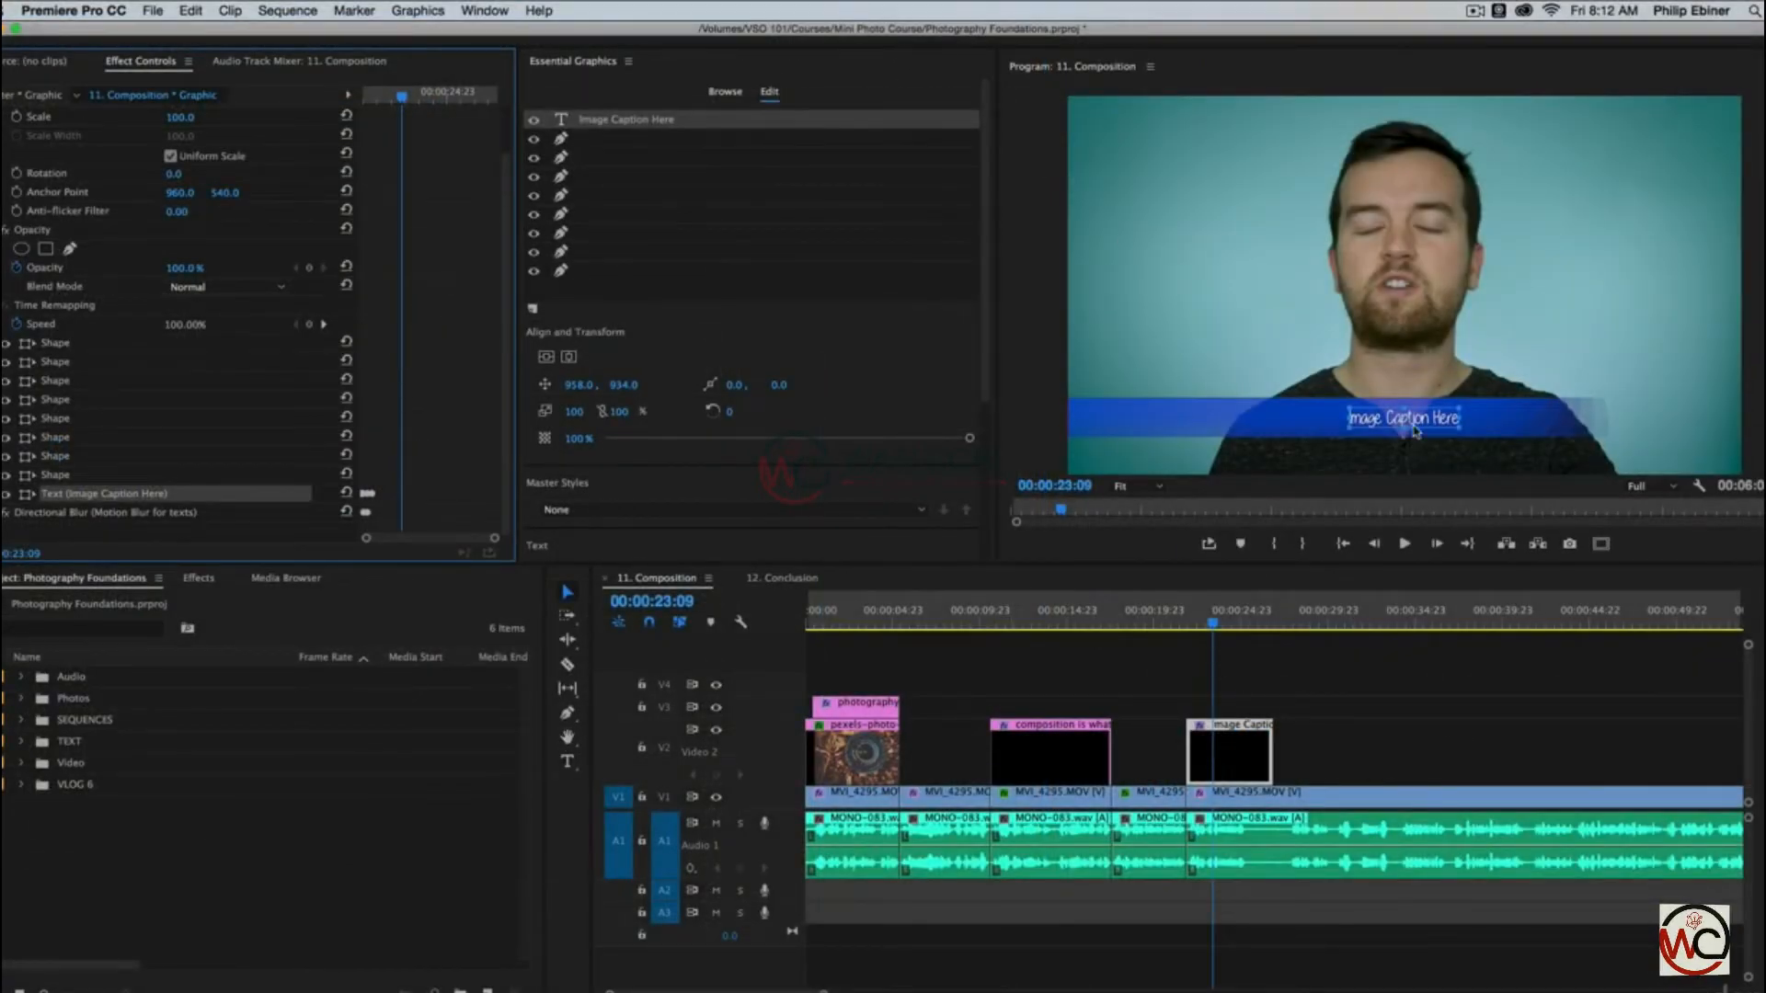
Step: Replace the placeholder text of the image caption with the presenter's full name
{"action": "left_click", "coordinate": [1362, 413]}
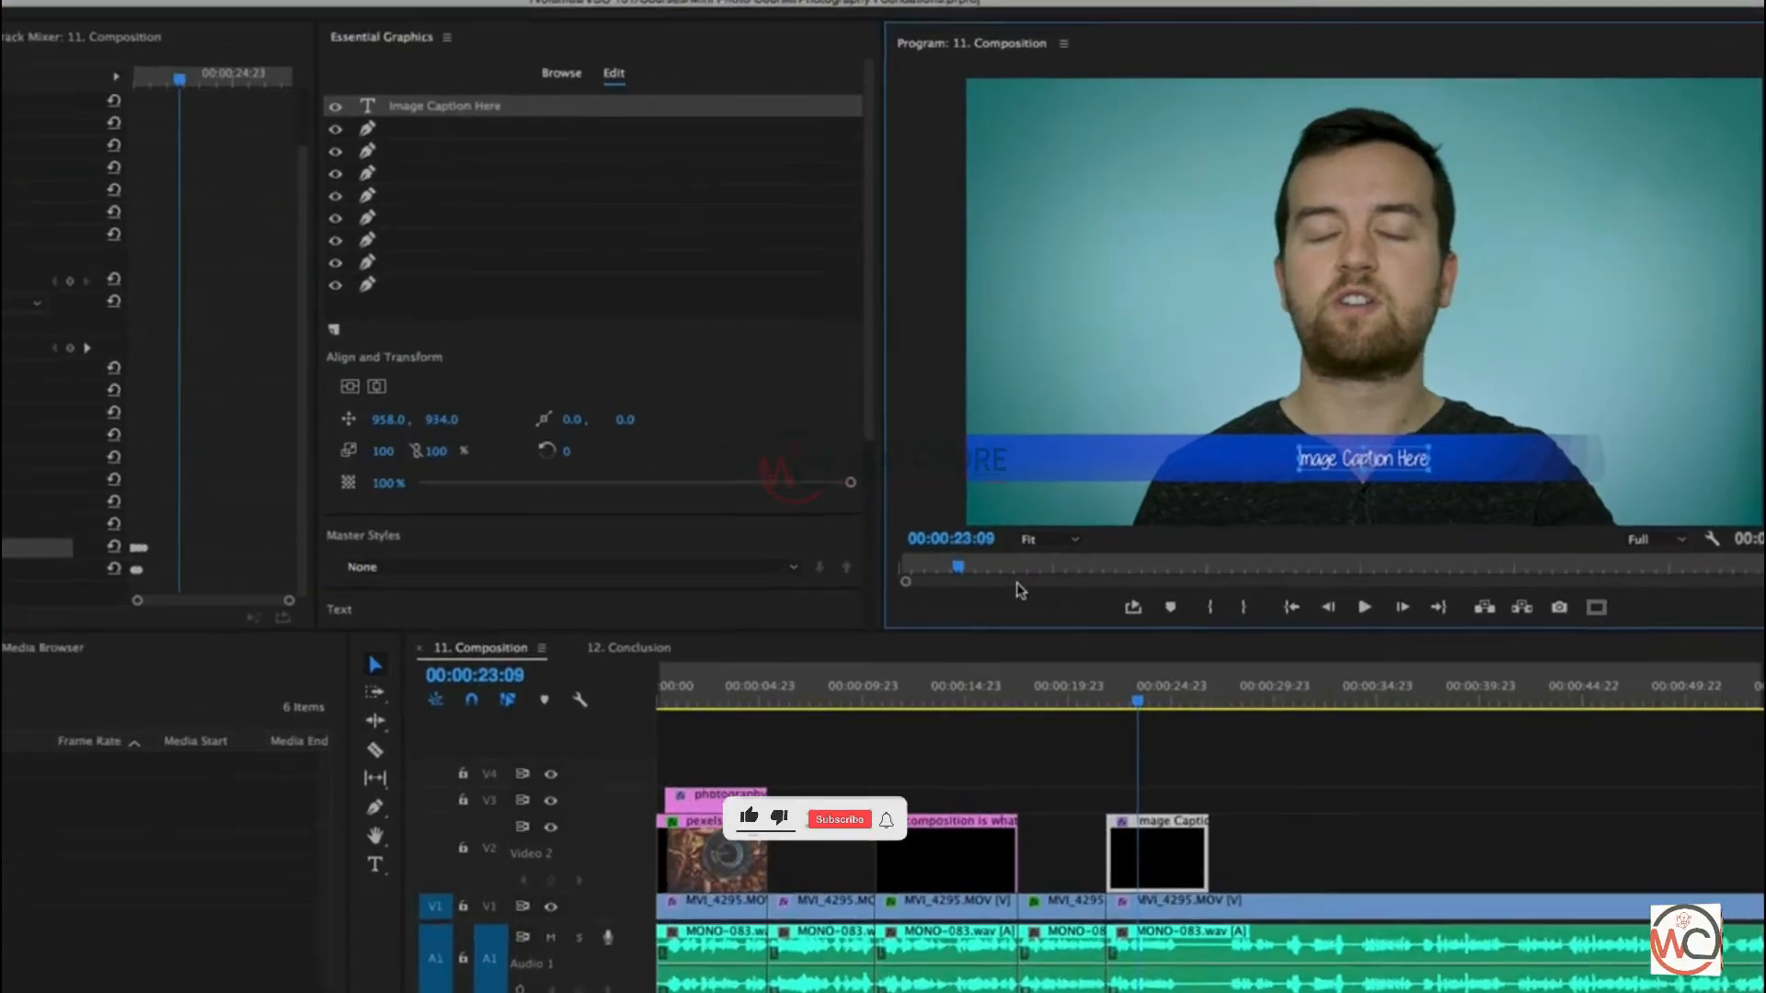
{"action": "left_click", "coordinate": [375, 870]}
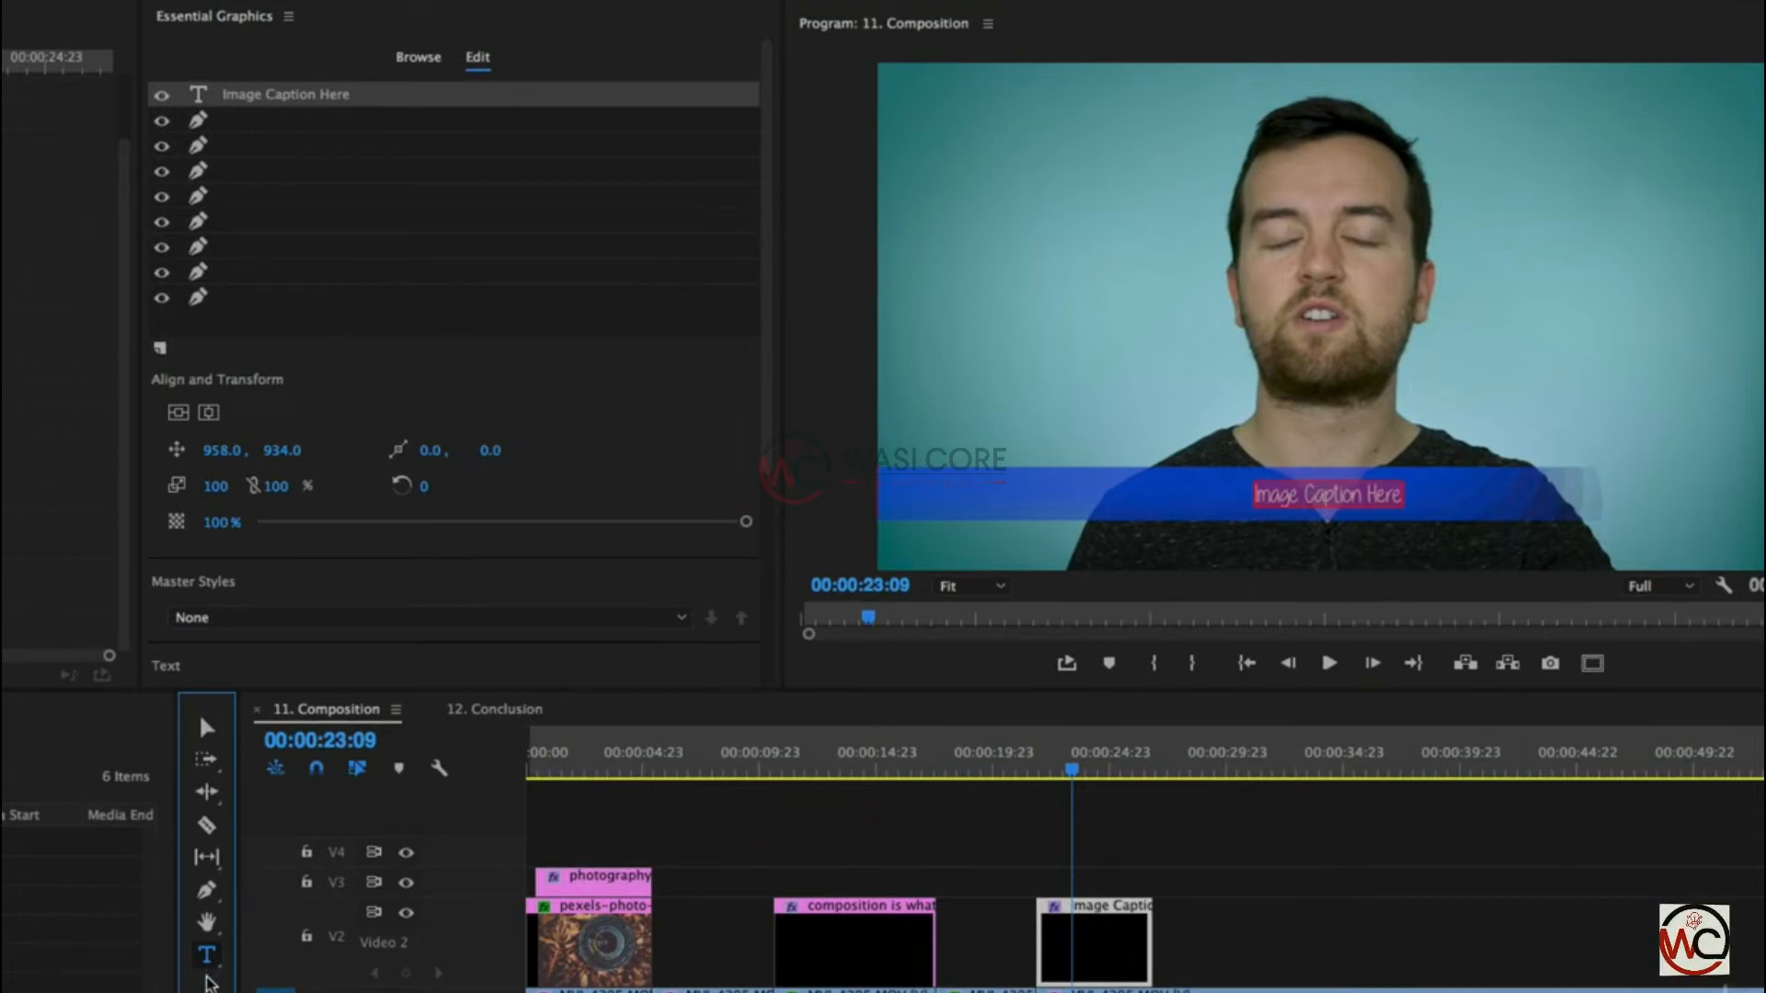
{"action": "left_click", "coordinate": [1341, 497]}
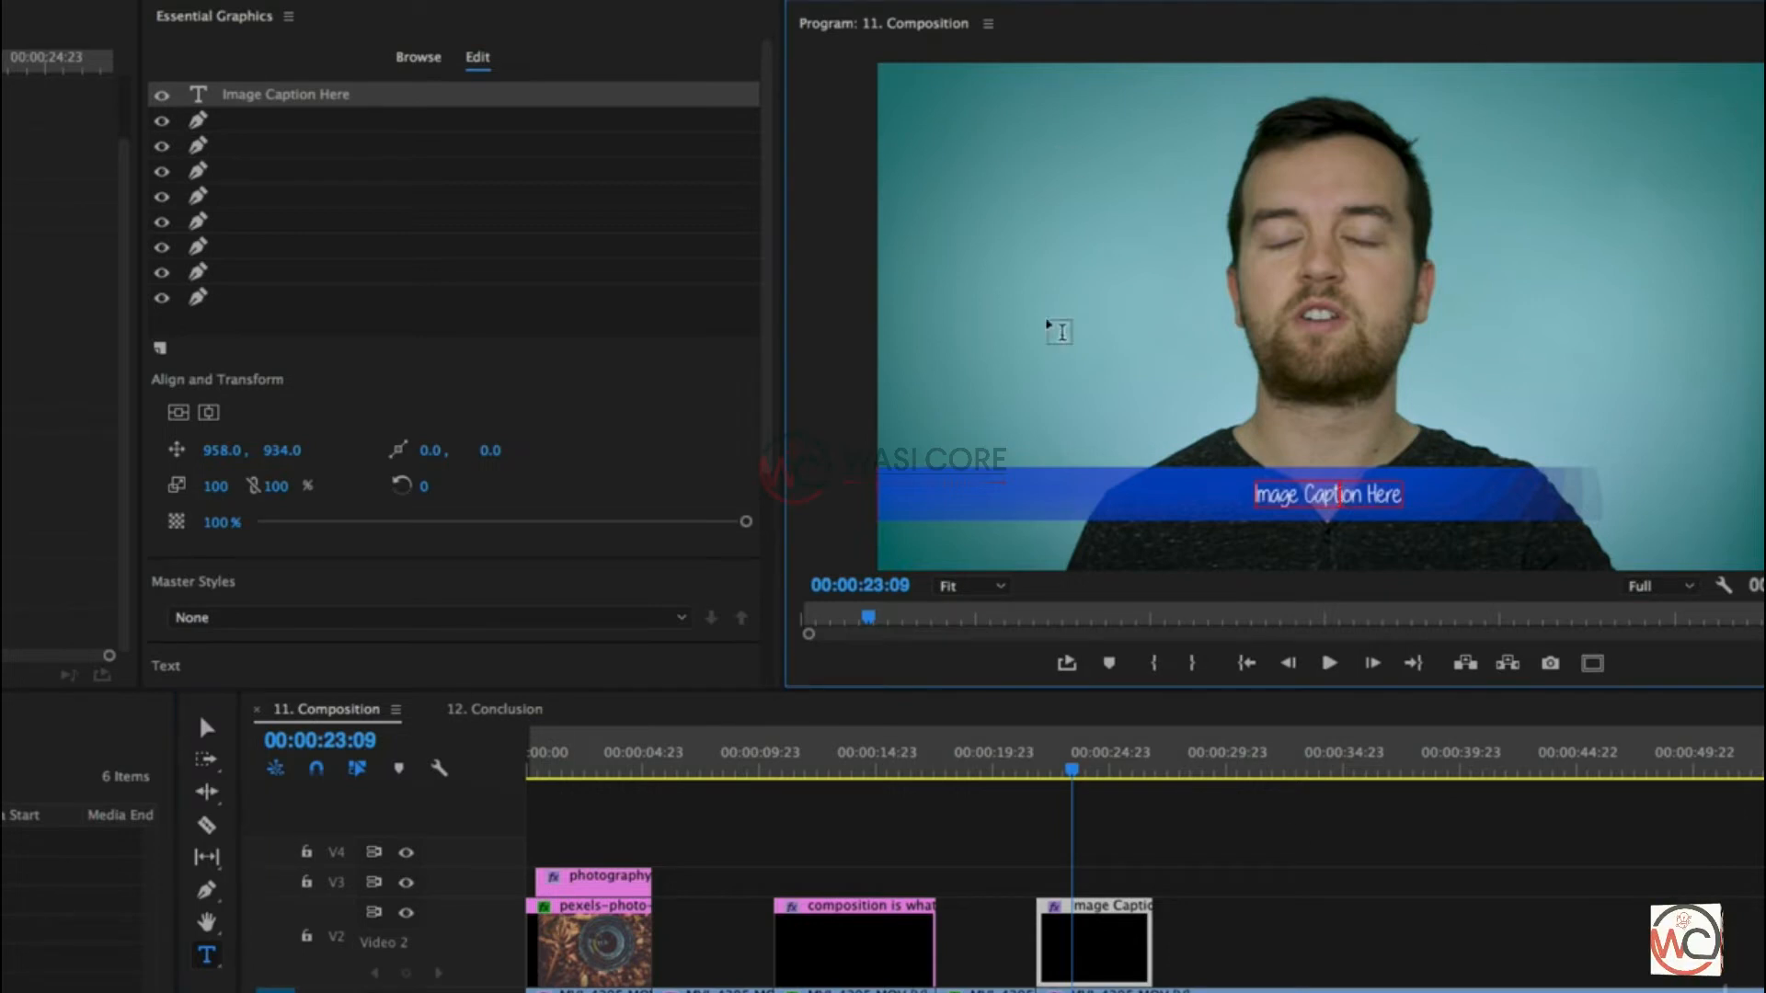
{"action": "key", "text": "super+a"}
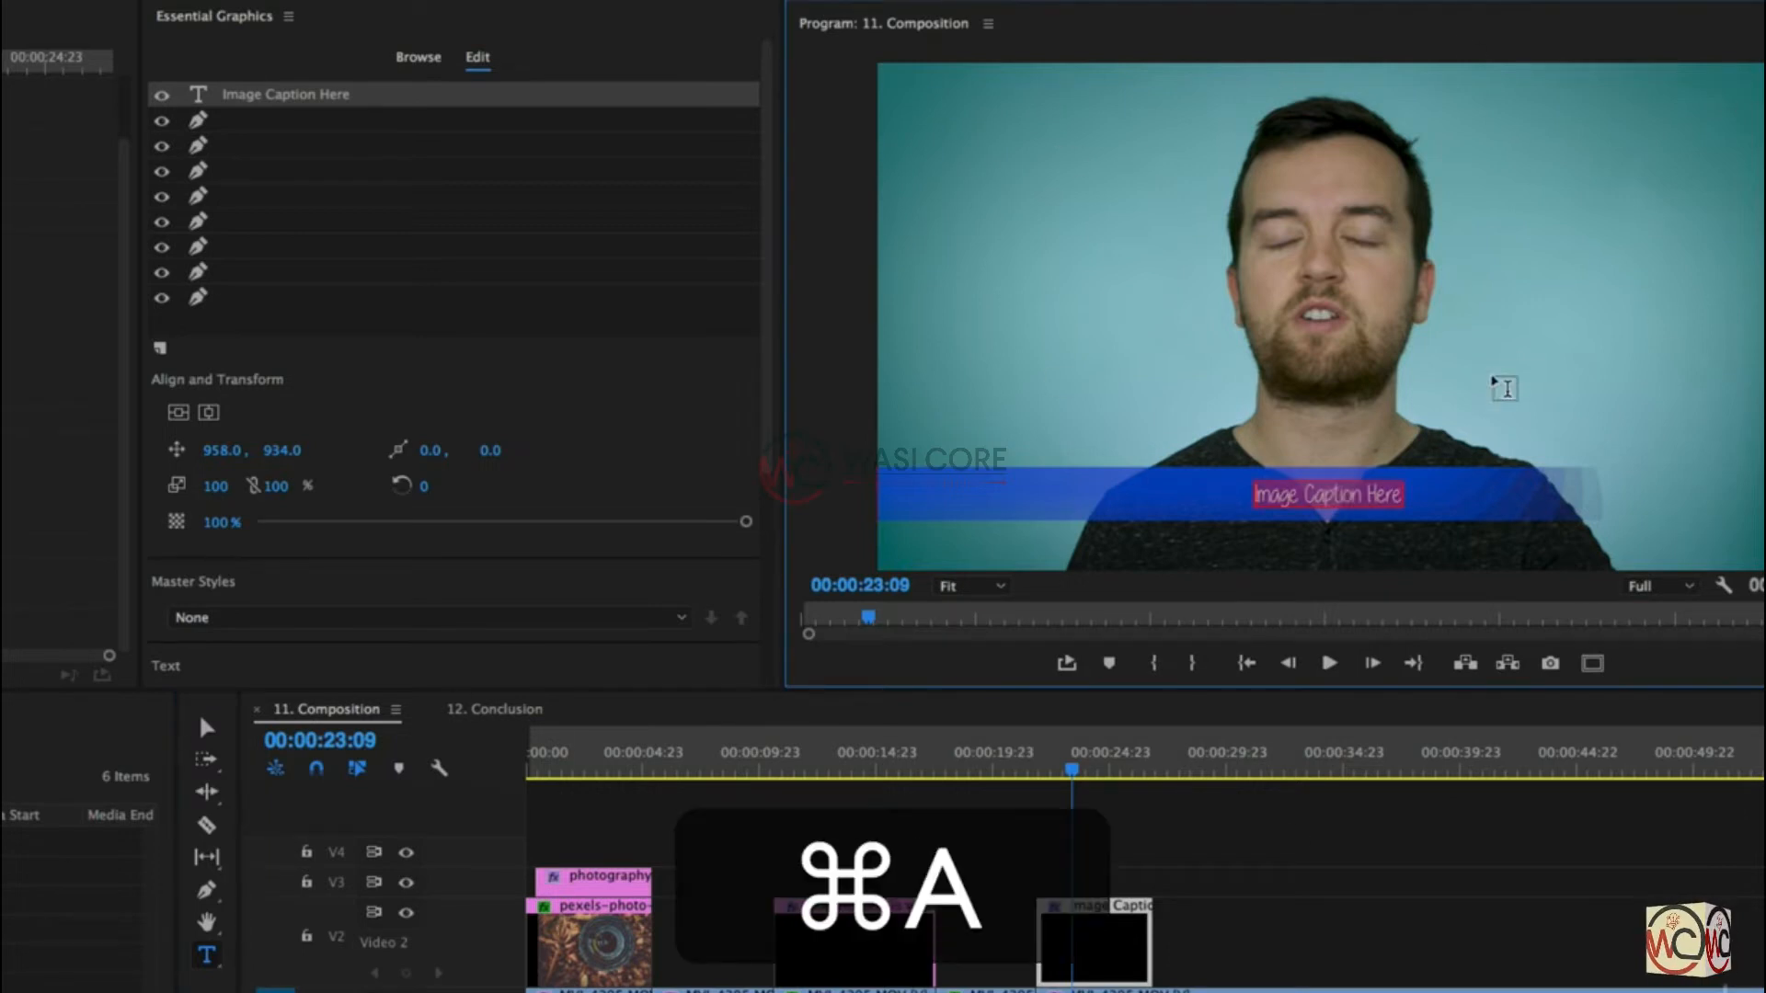
{"action": "type", "text": "Phil"}
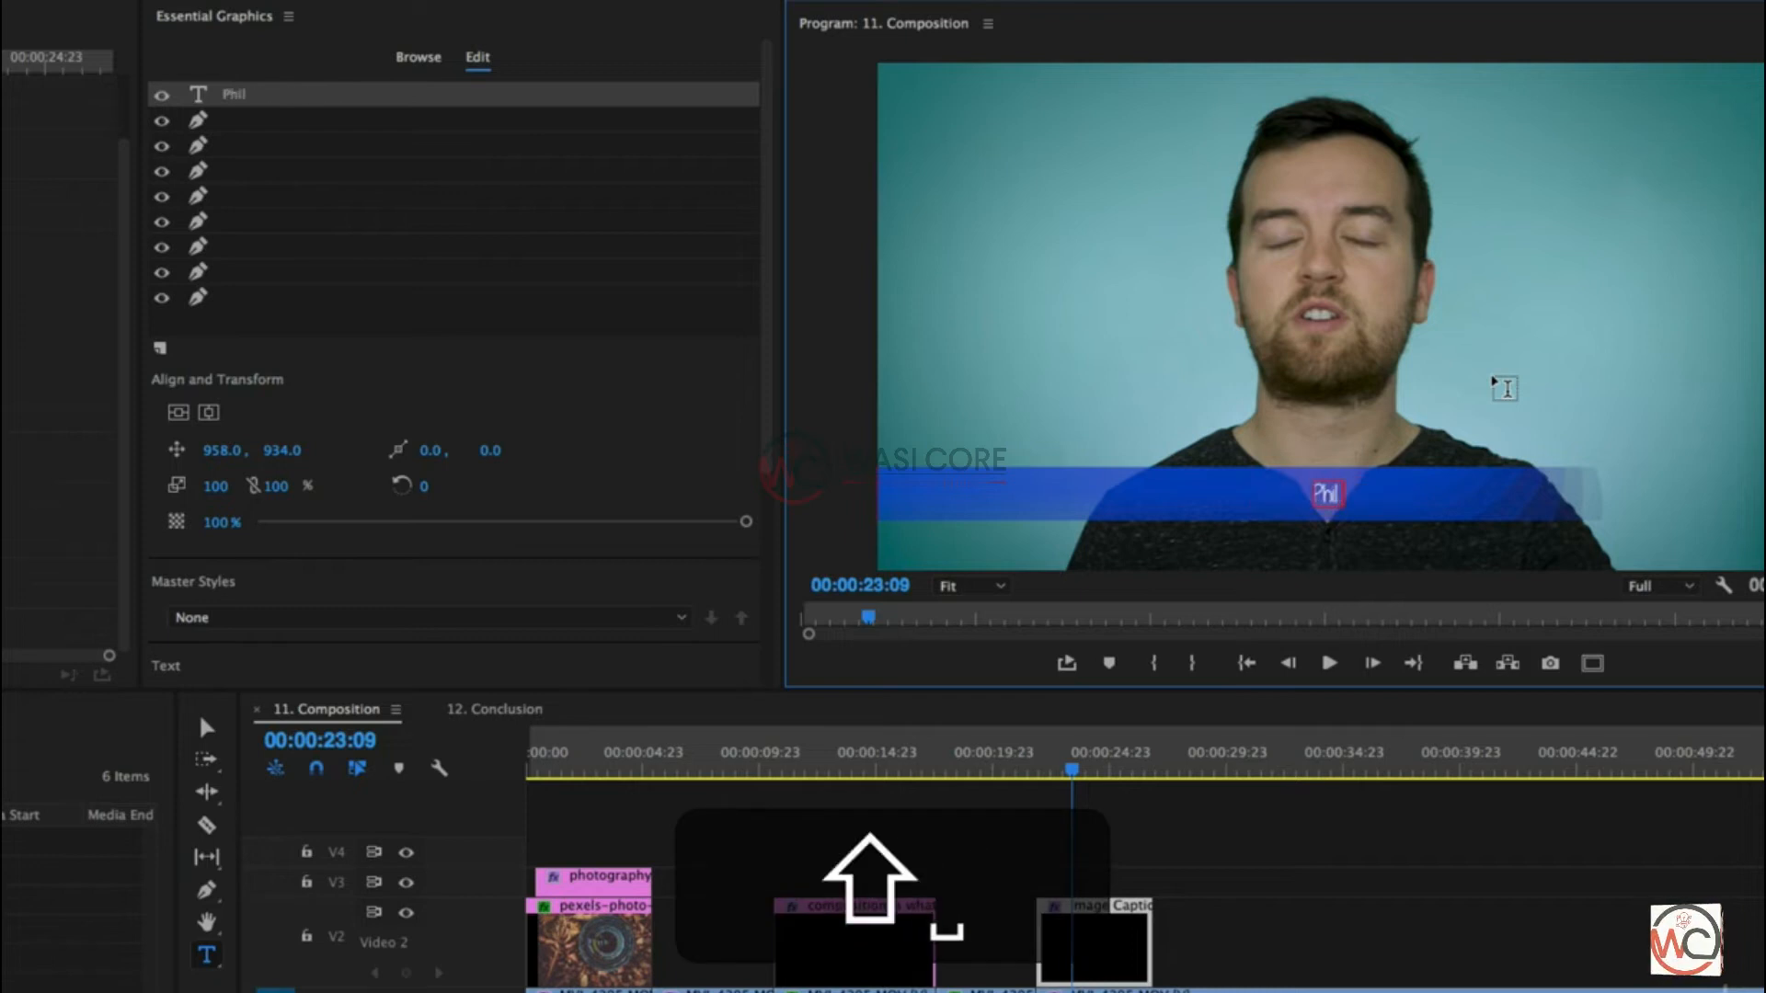
{"action": "type", "text": " Ebiner"}
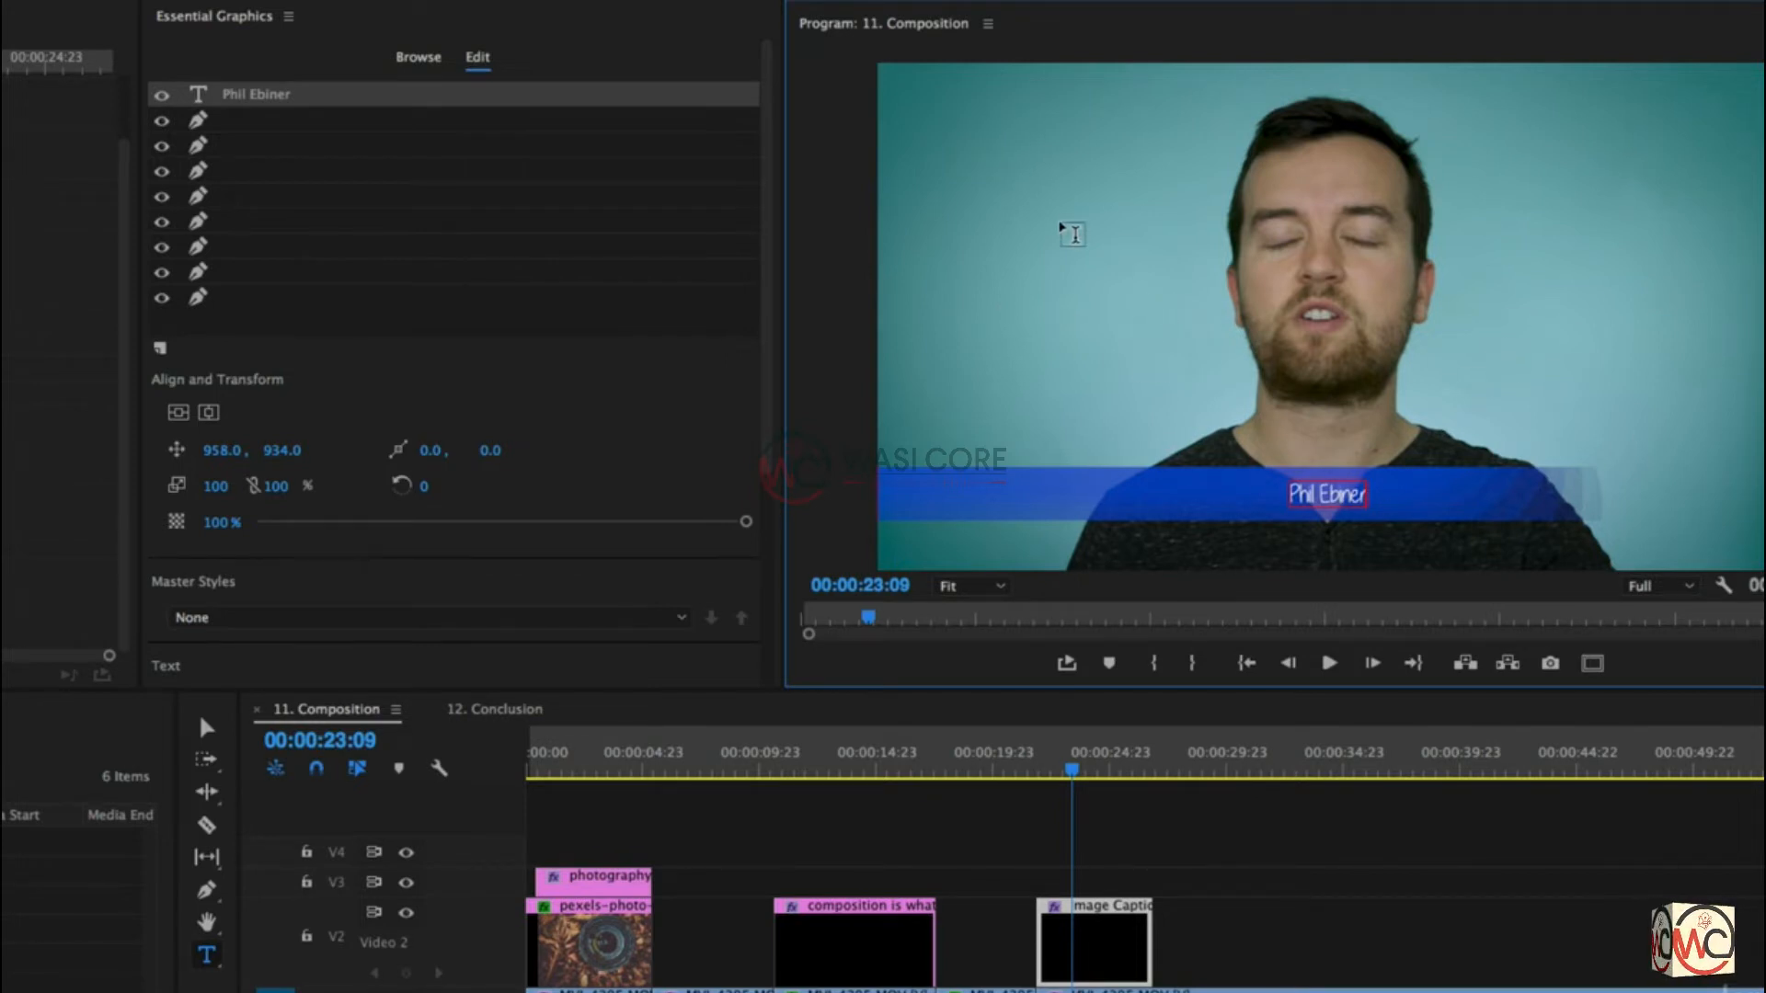
Step: Go through the caption's text layer and each of its eight shape layers to examine their properties and fill colors
{"action": "left_click", "coordinate": [1324, 505]}
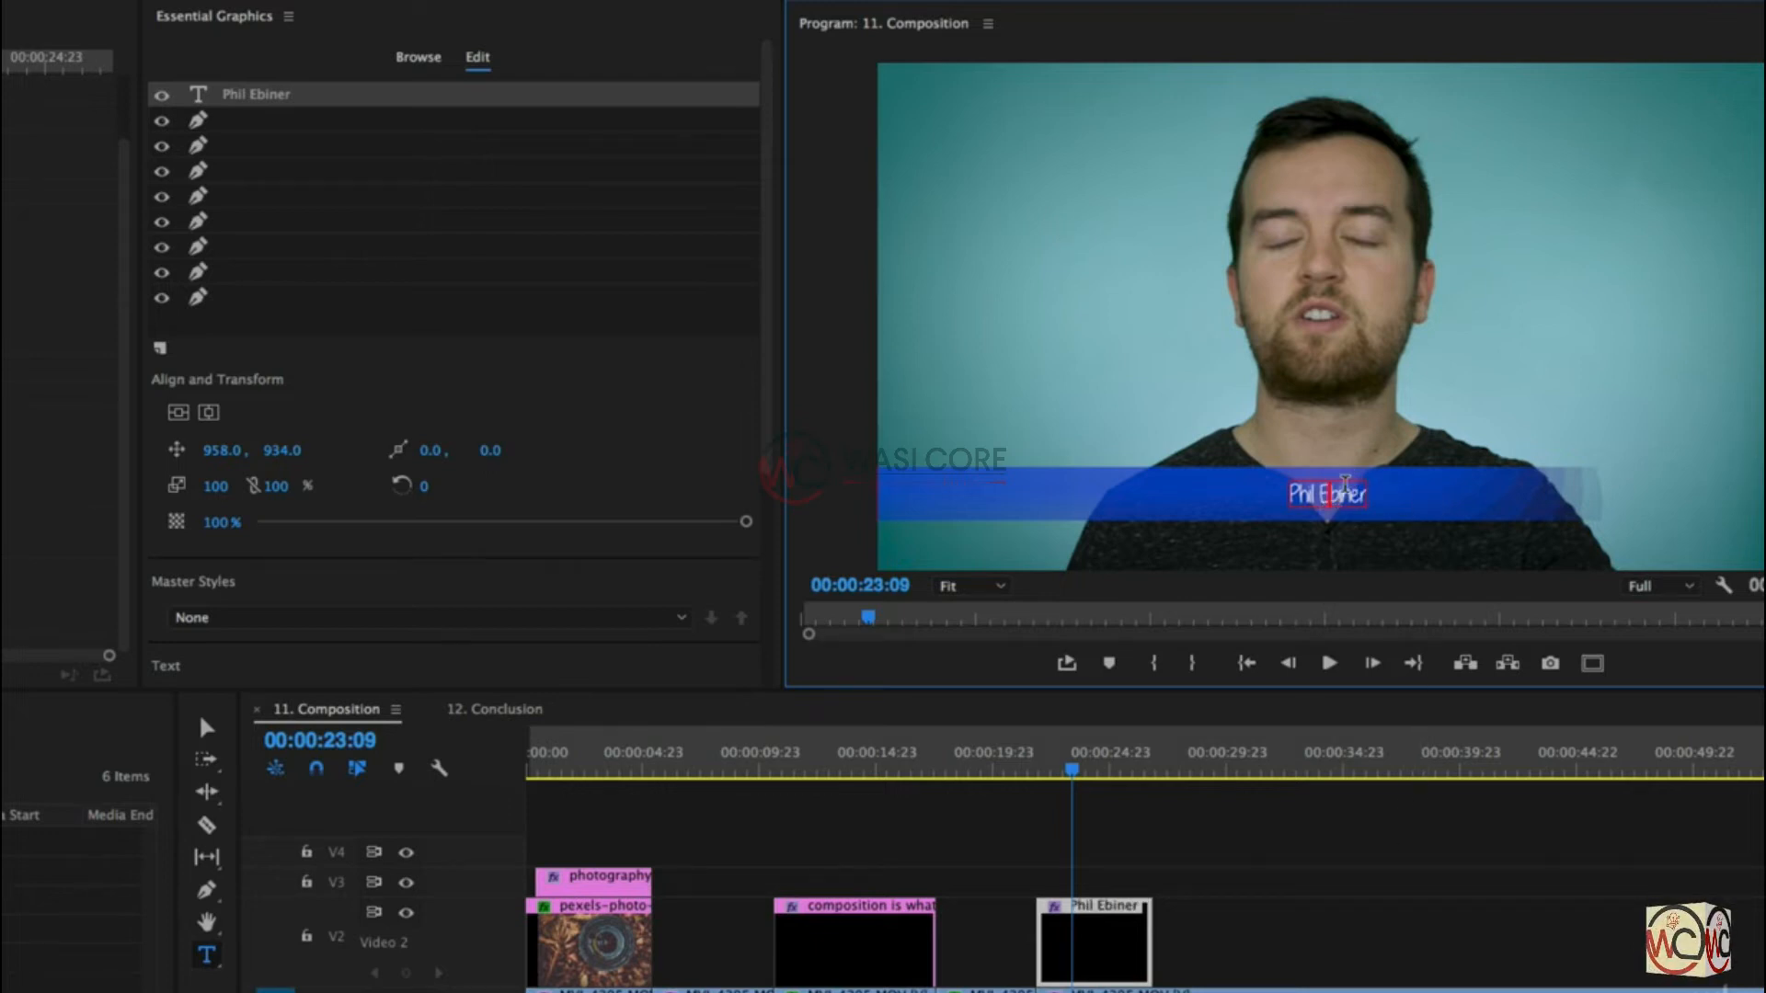
{"action": "key", "text": "super+a"}
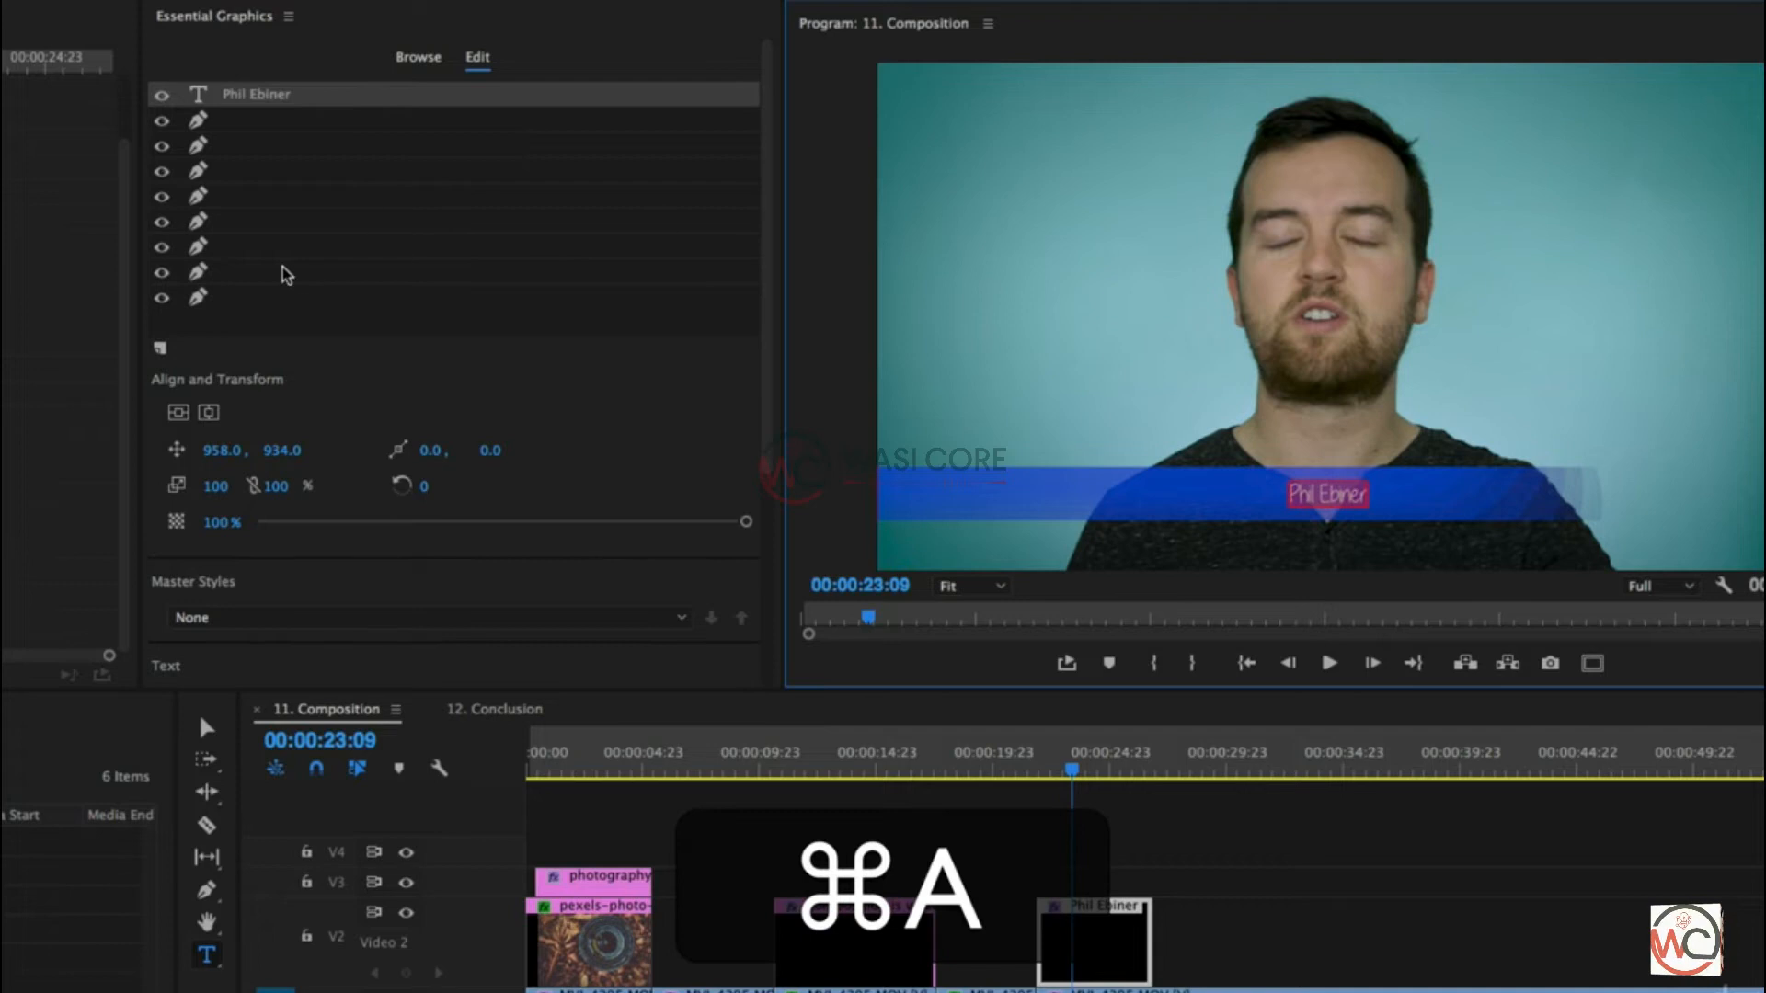
{"action": "left_click", "coordinate": [263, 97]}
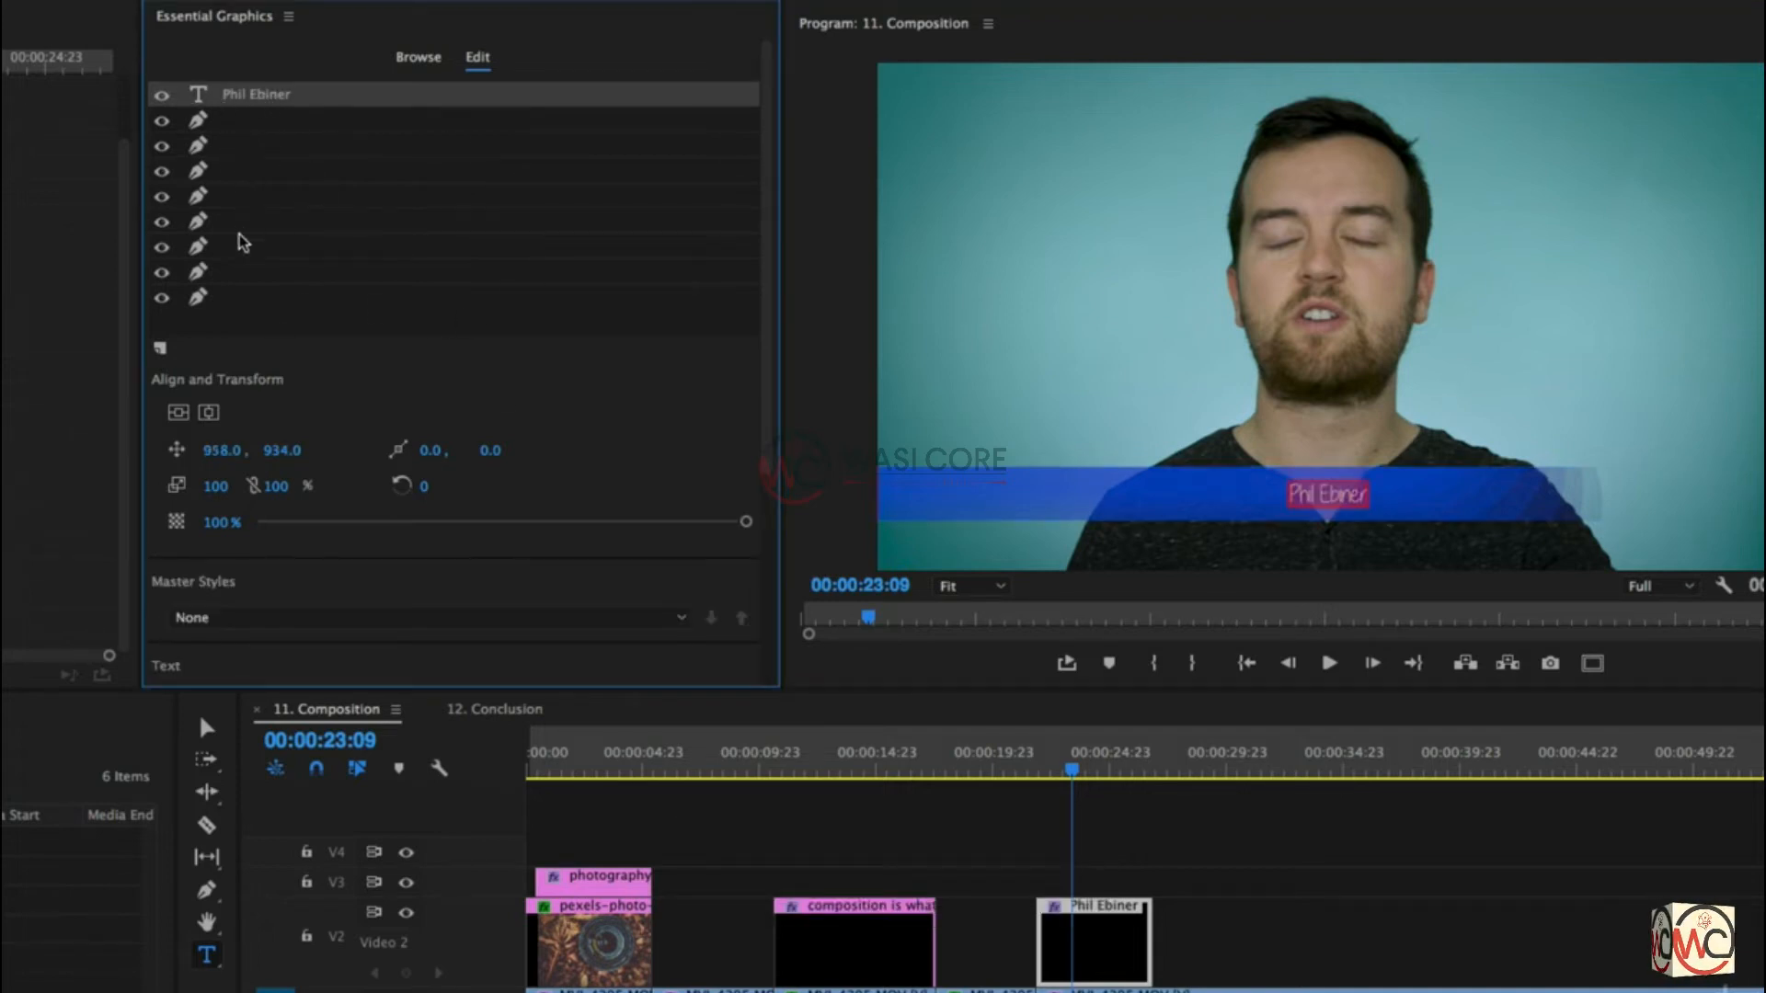
{"action": "left_click", "coordinate": [235, 118]}
{"action": "left_click", "coordinate": [258, 146]}
{"action": "left_click", "coordinate": [257, 168]}
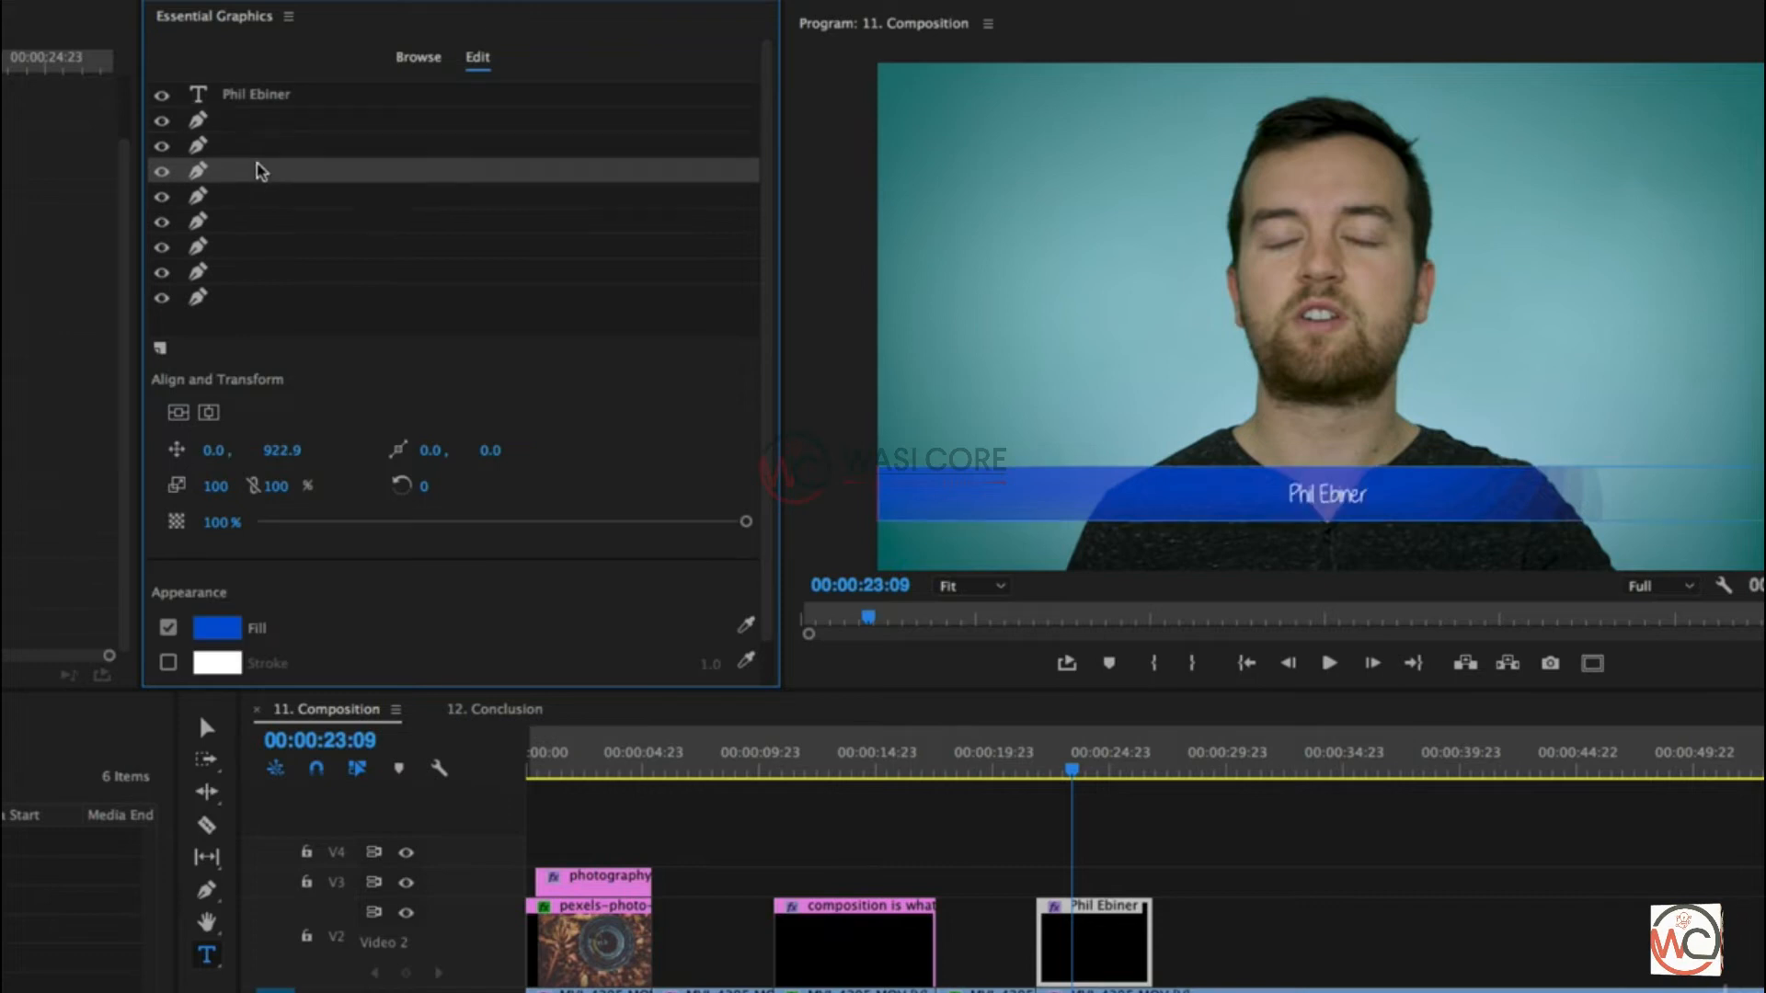
{"action": "left_click", "coordinate": [259, 196]}
{"action": "left_click", "coordinate": [229, 221]}
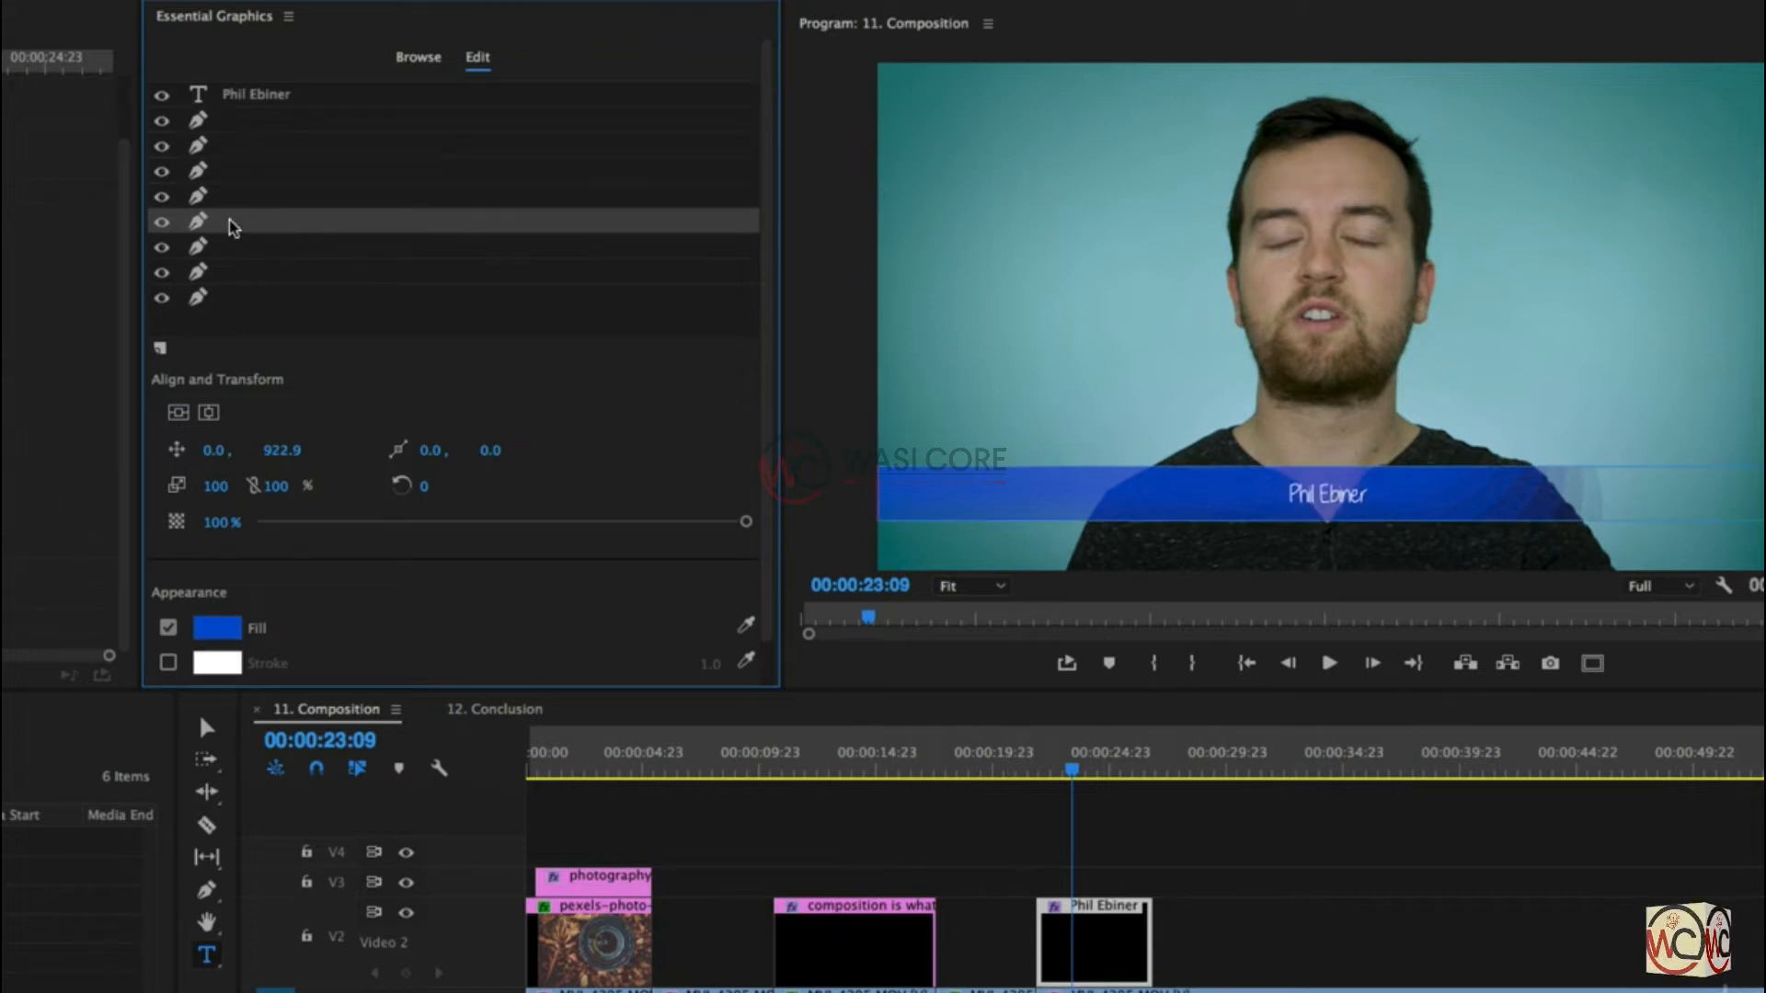
{"action": "left_click", "coordinate": [235, 247]}
{"action": "left_click", "coordinate": [237, 271]}
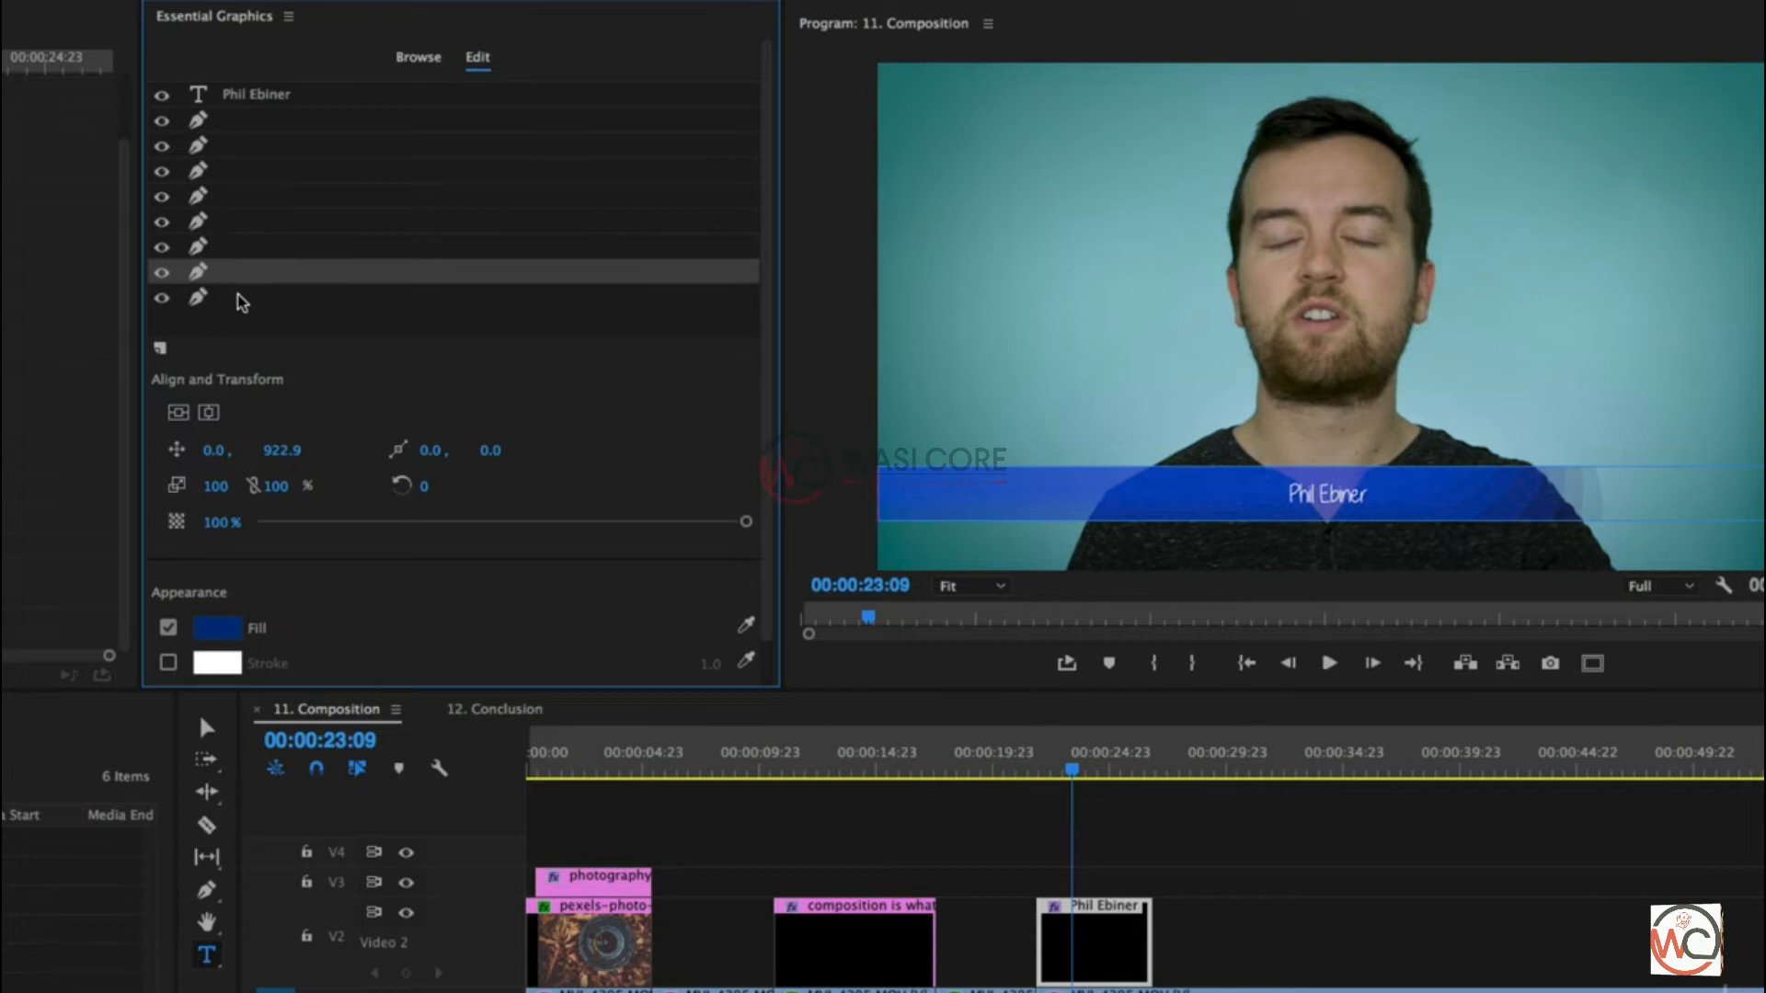
{"action": "left_click", "coordinate": [237, 296]}
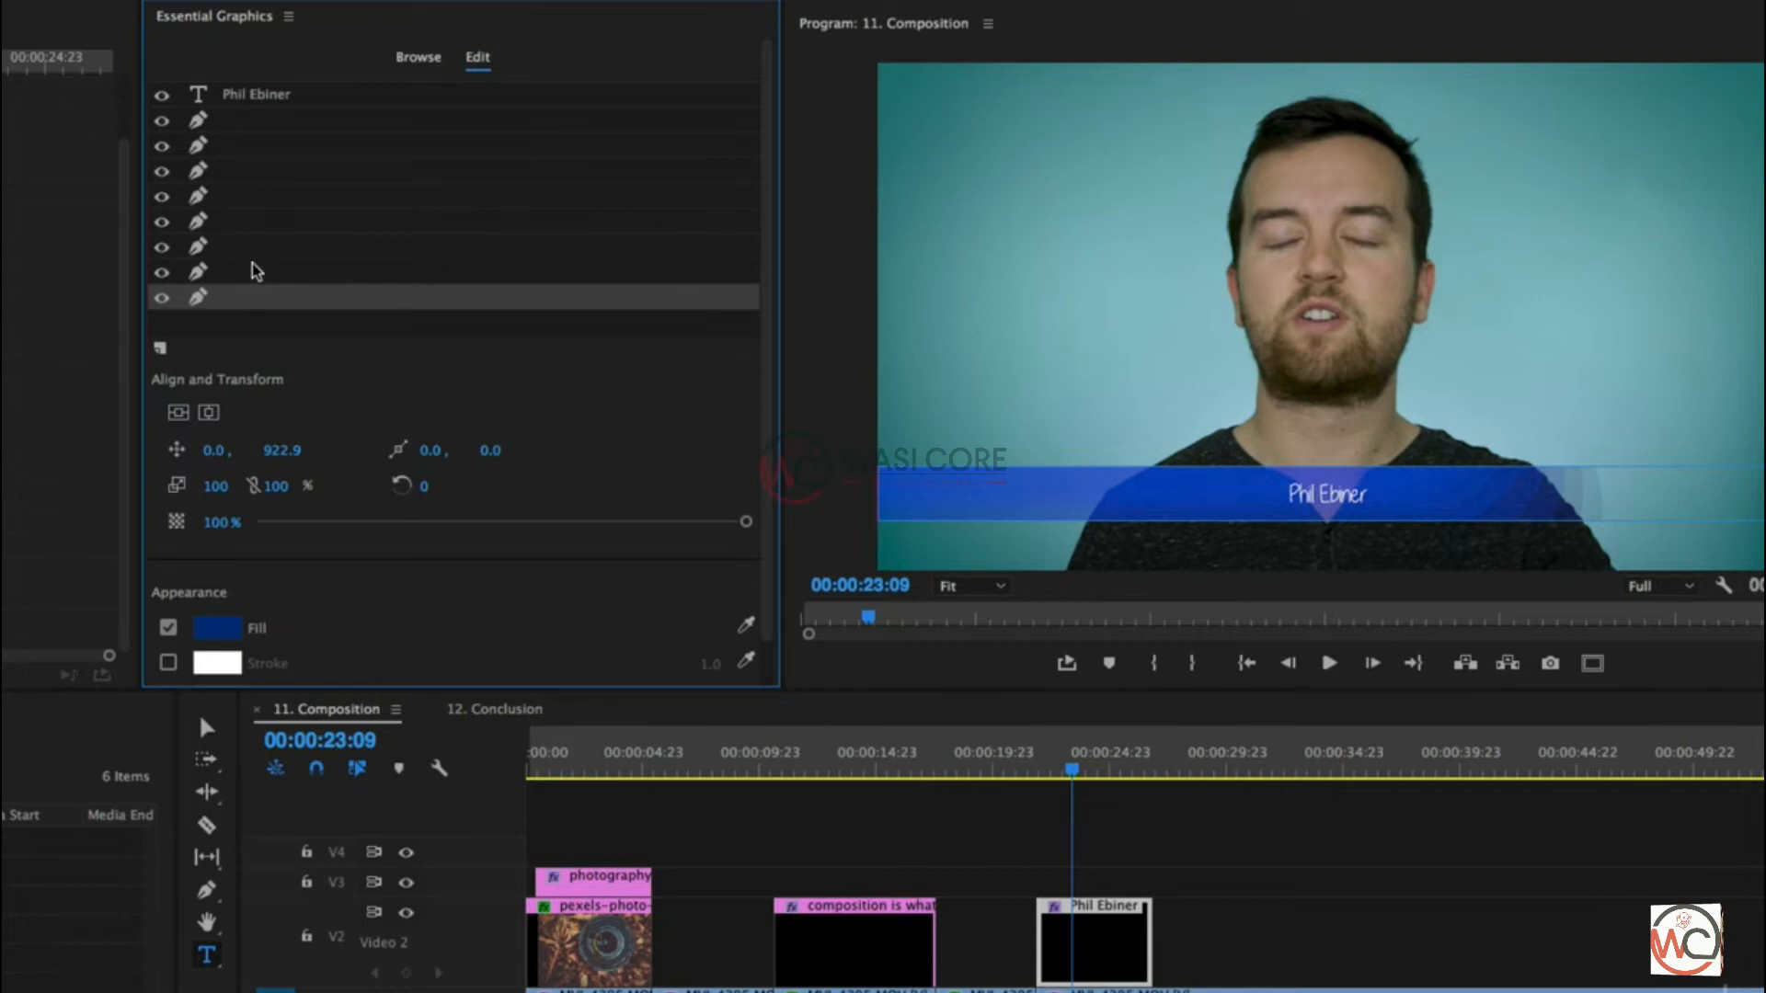
Step: Center the caption's text layer horizontally in the frame, then try vertical centering and undo only that
{"action": "left_click", "coordinate": [265, 95]}
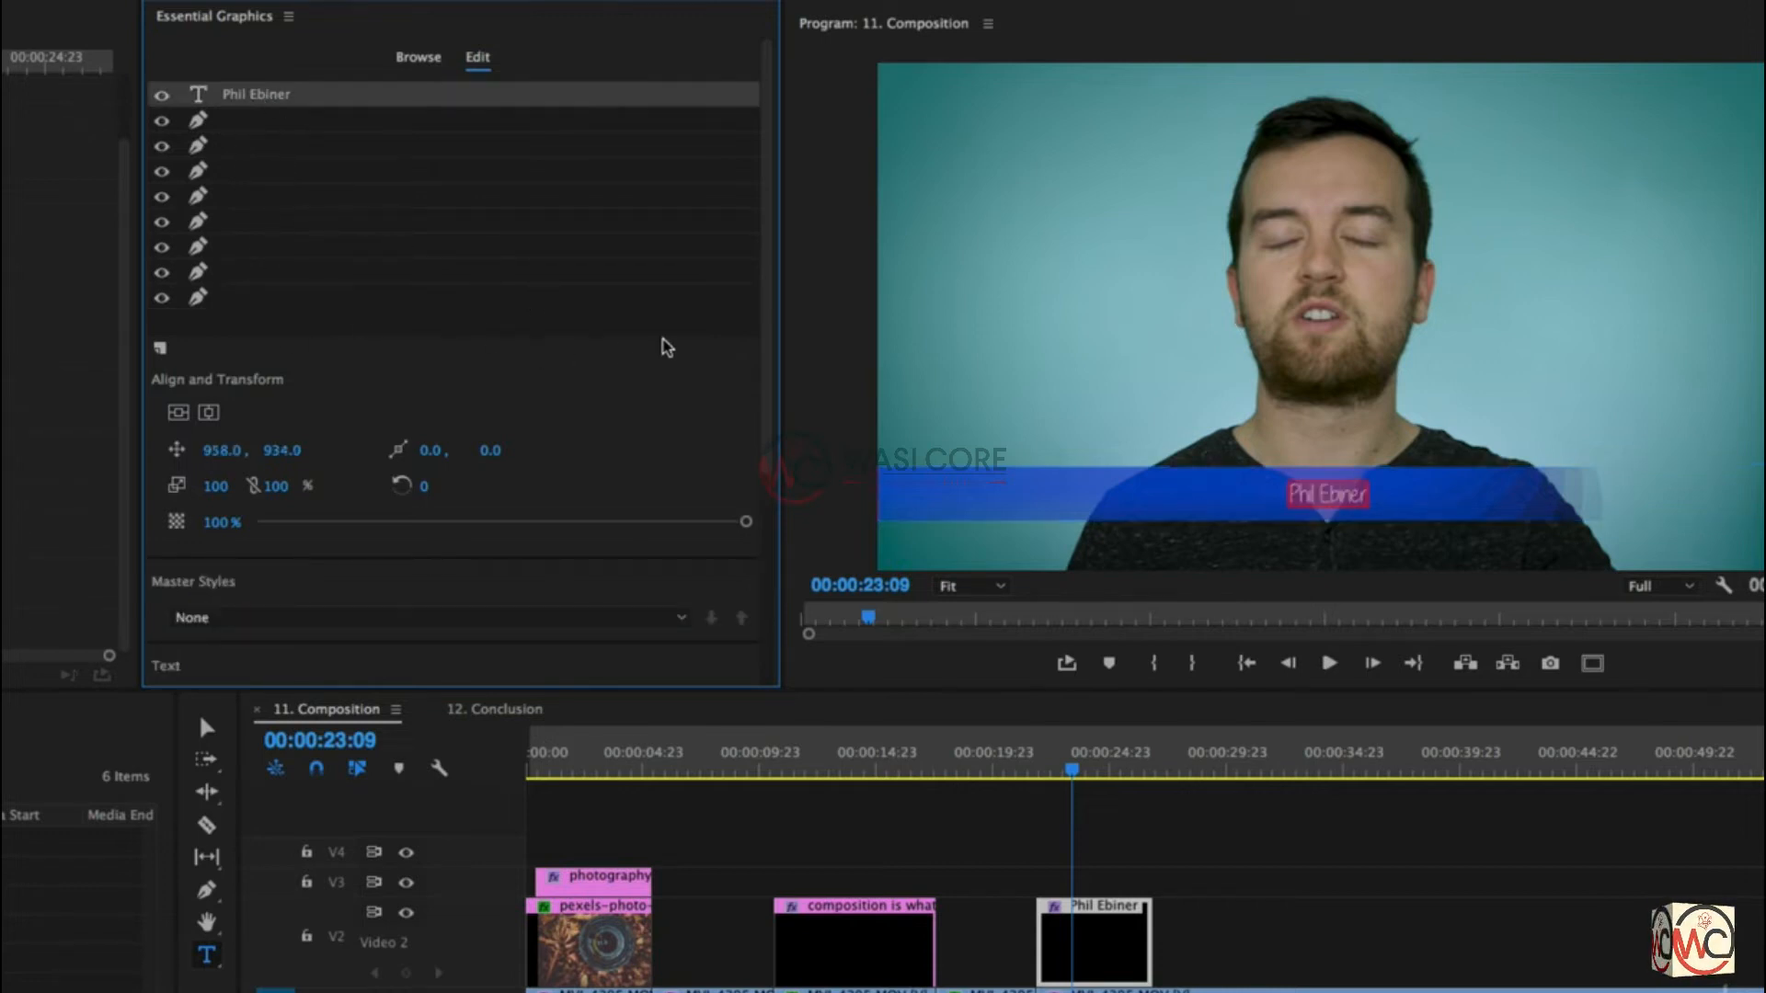
{"action": "scroll", "coordinate": [666, 342], "scroll_direction": "down", "scroll_amount": 3}
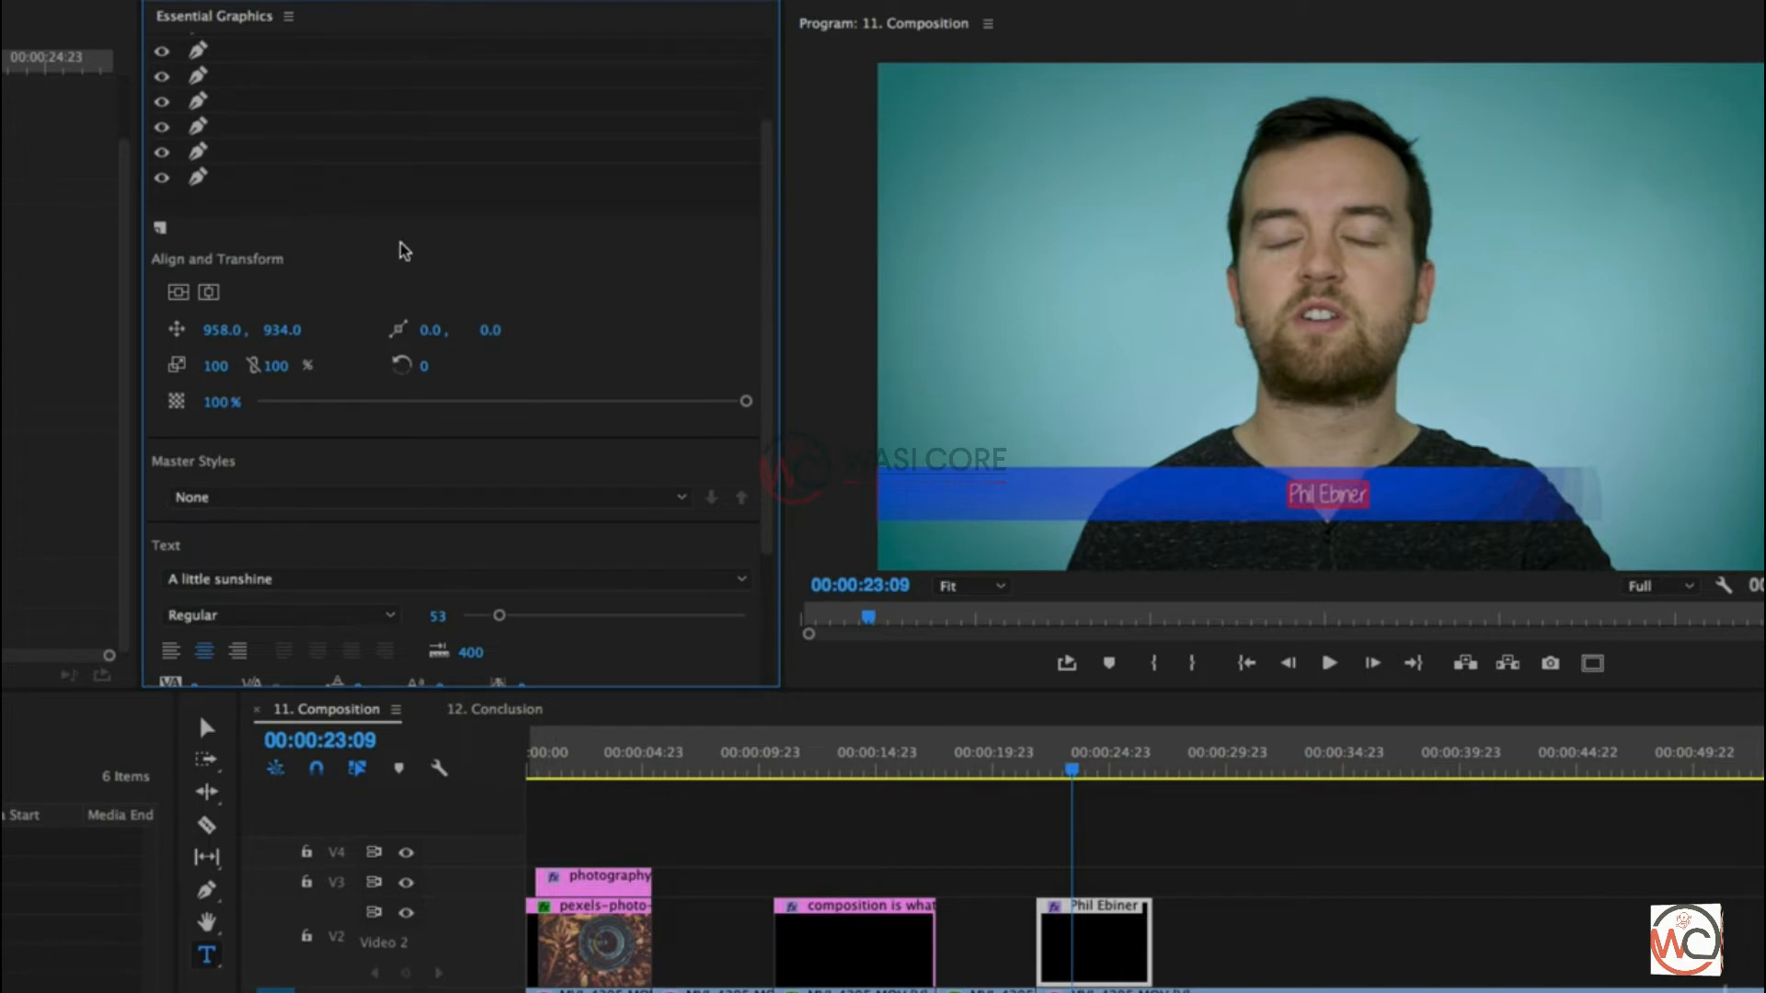
{"action": "scroll", "coordinate": [402, 244], "scroll_direction": "down", "scroll_amount": 2}
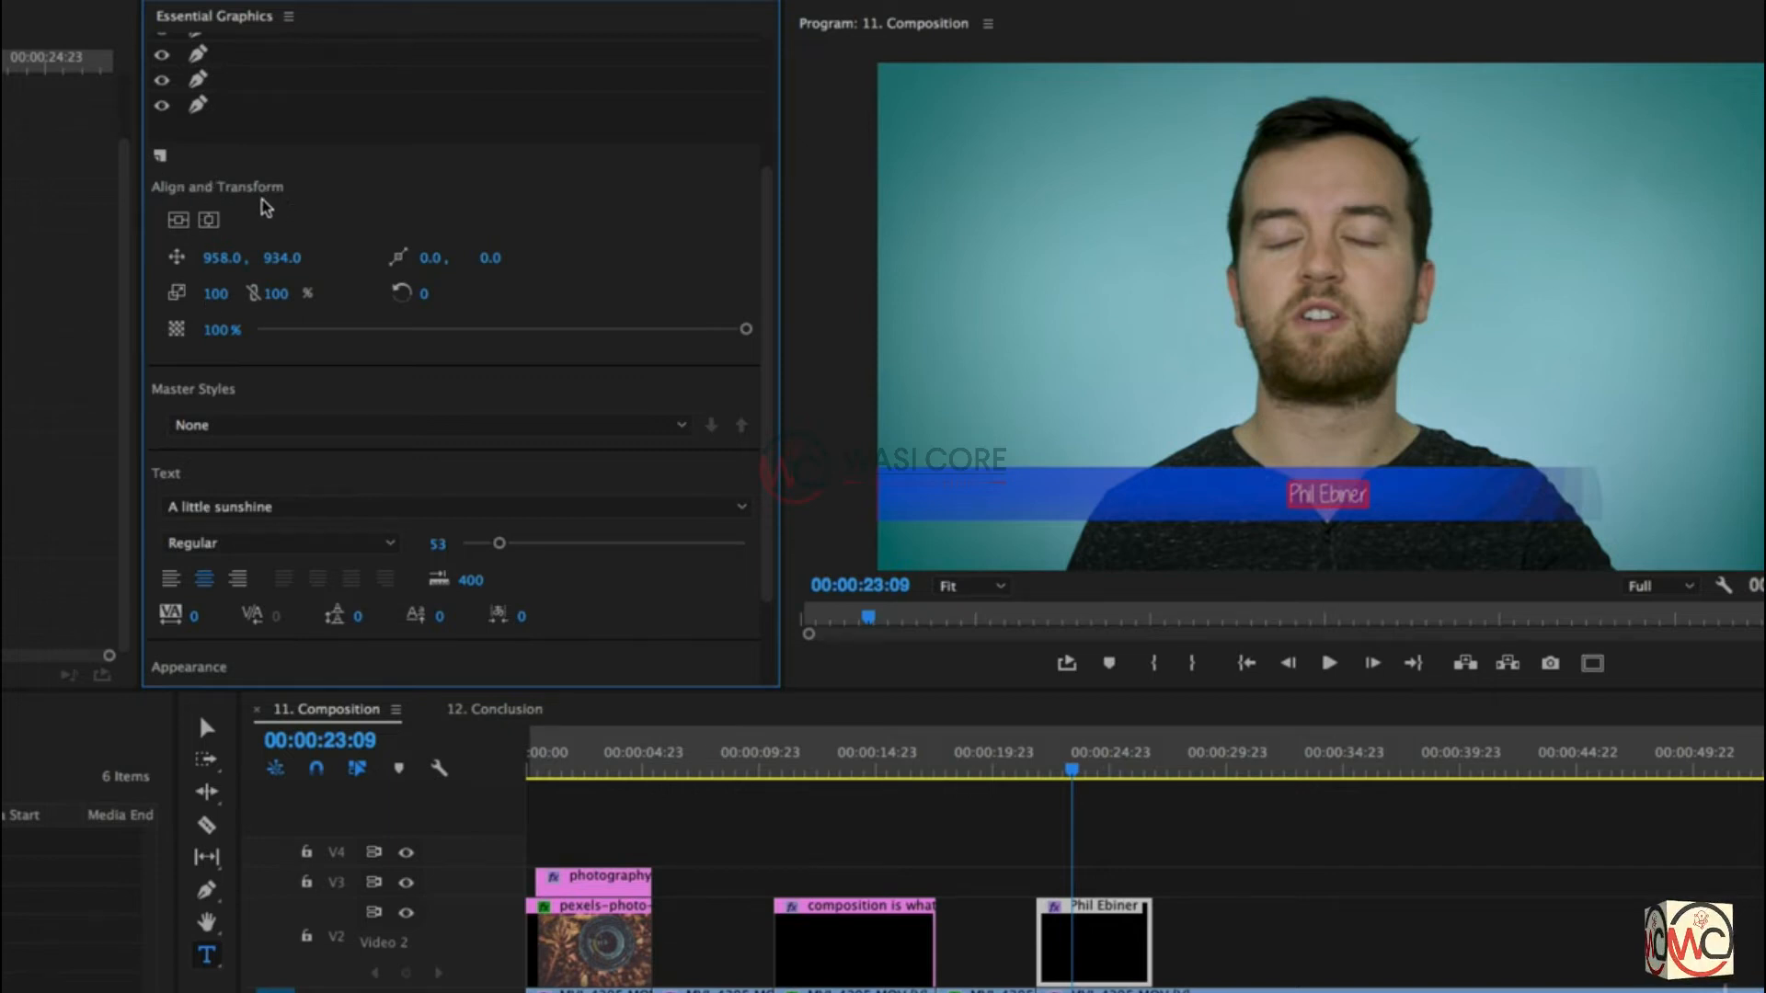
{"action": "left_click", "coordinate": [210, 219]}
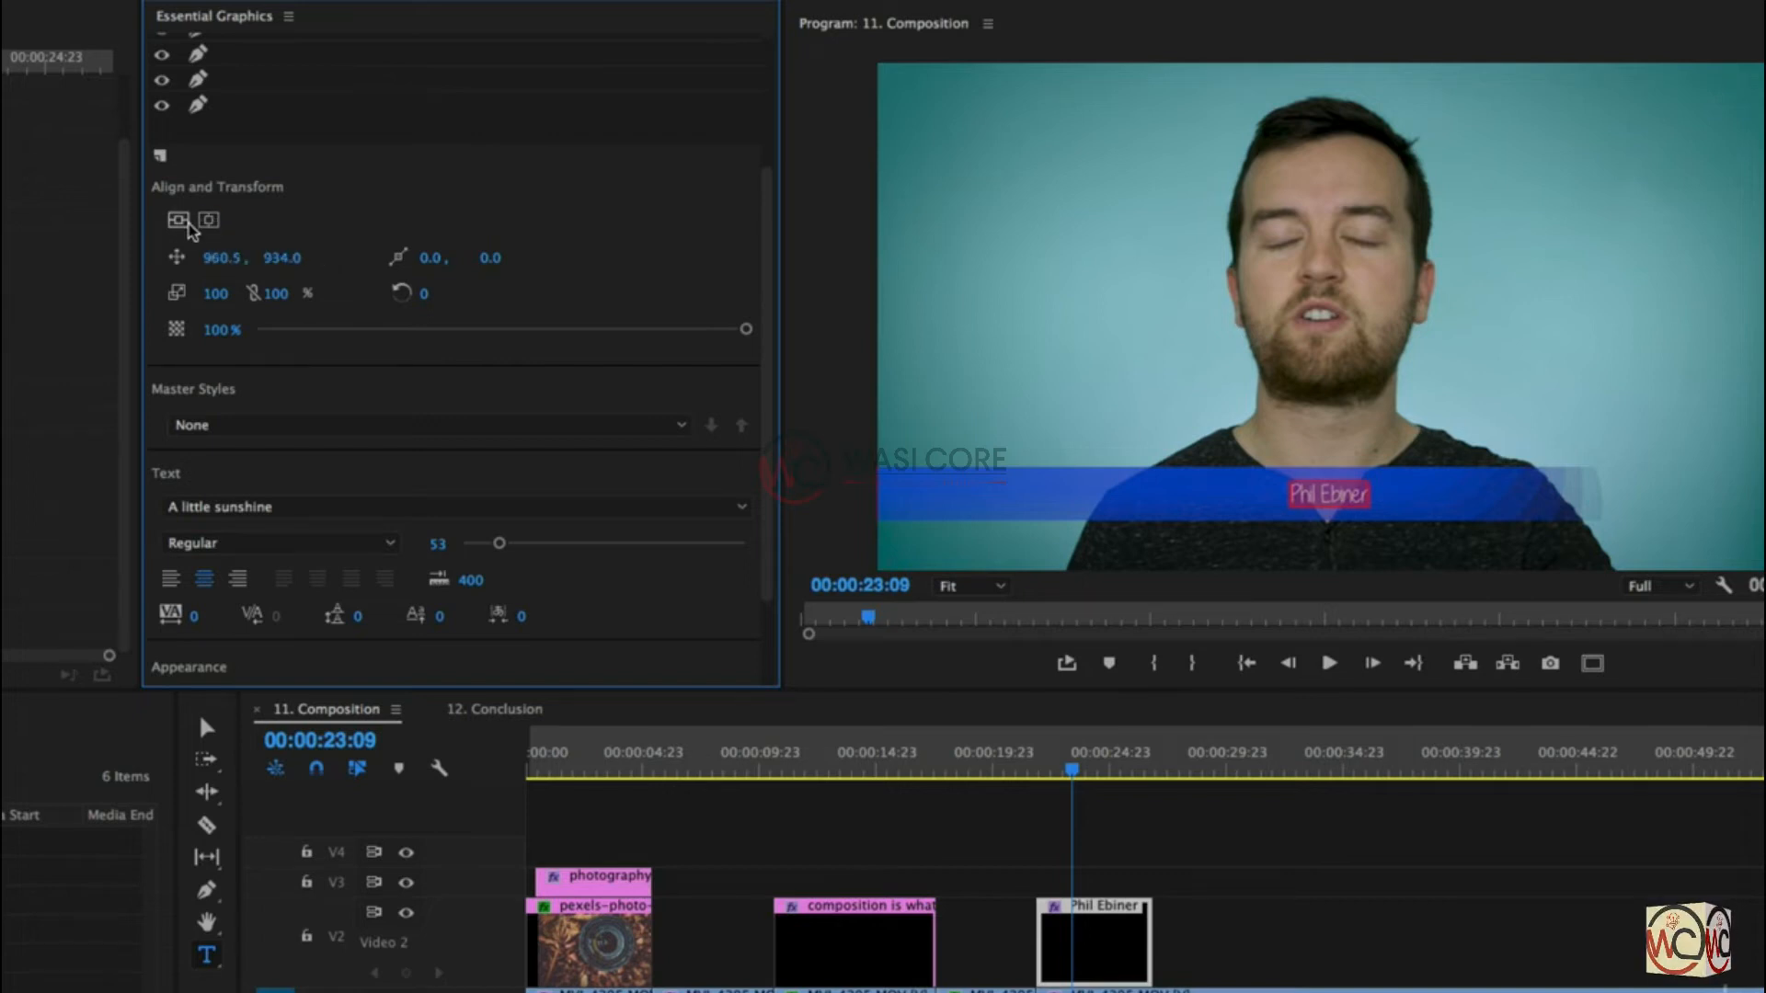
{"action": "left_click", "coordinate": [182, 221]}
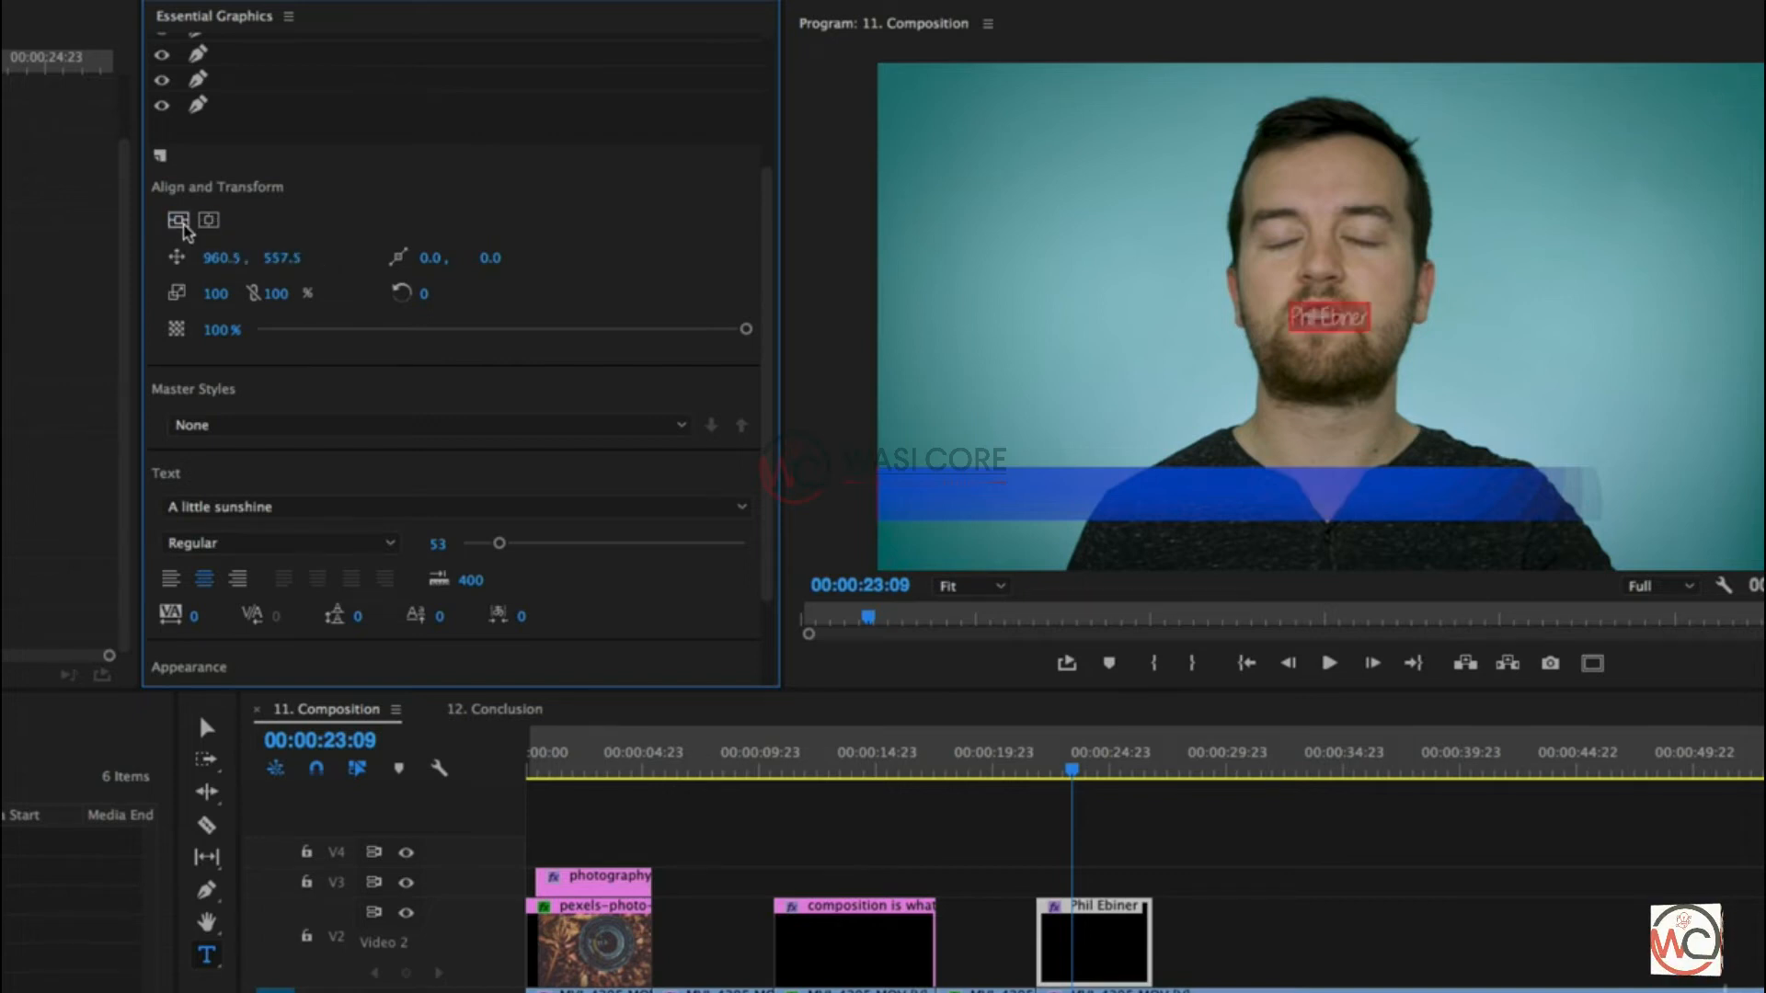
{"action": "key", "text": "super+z"}
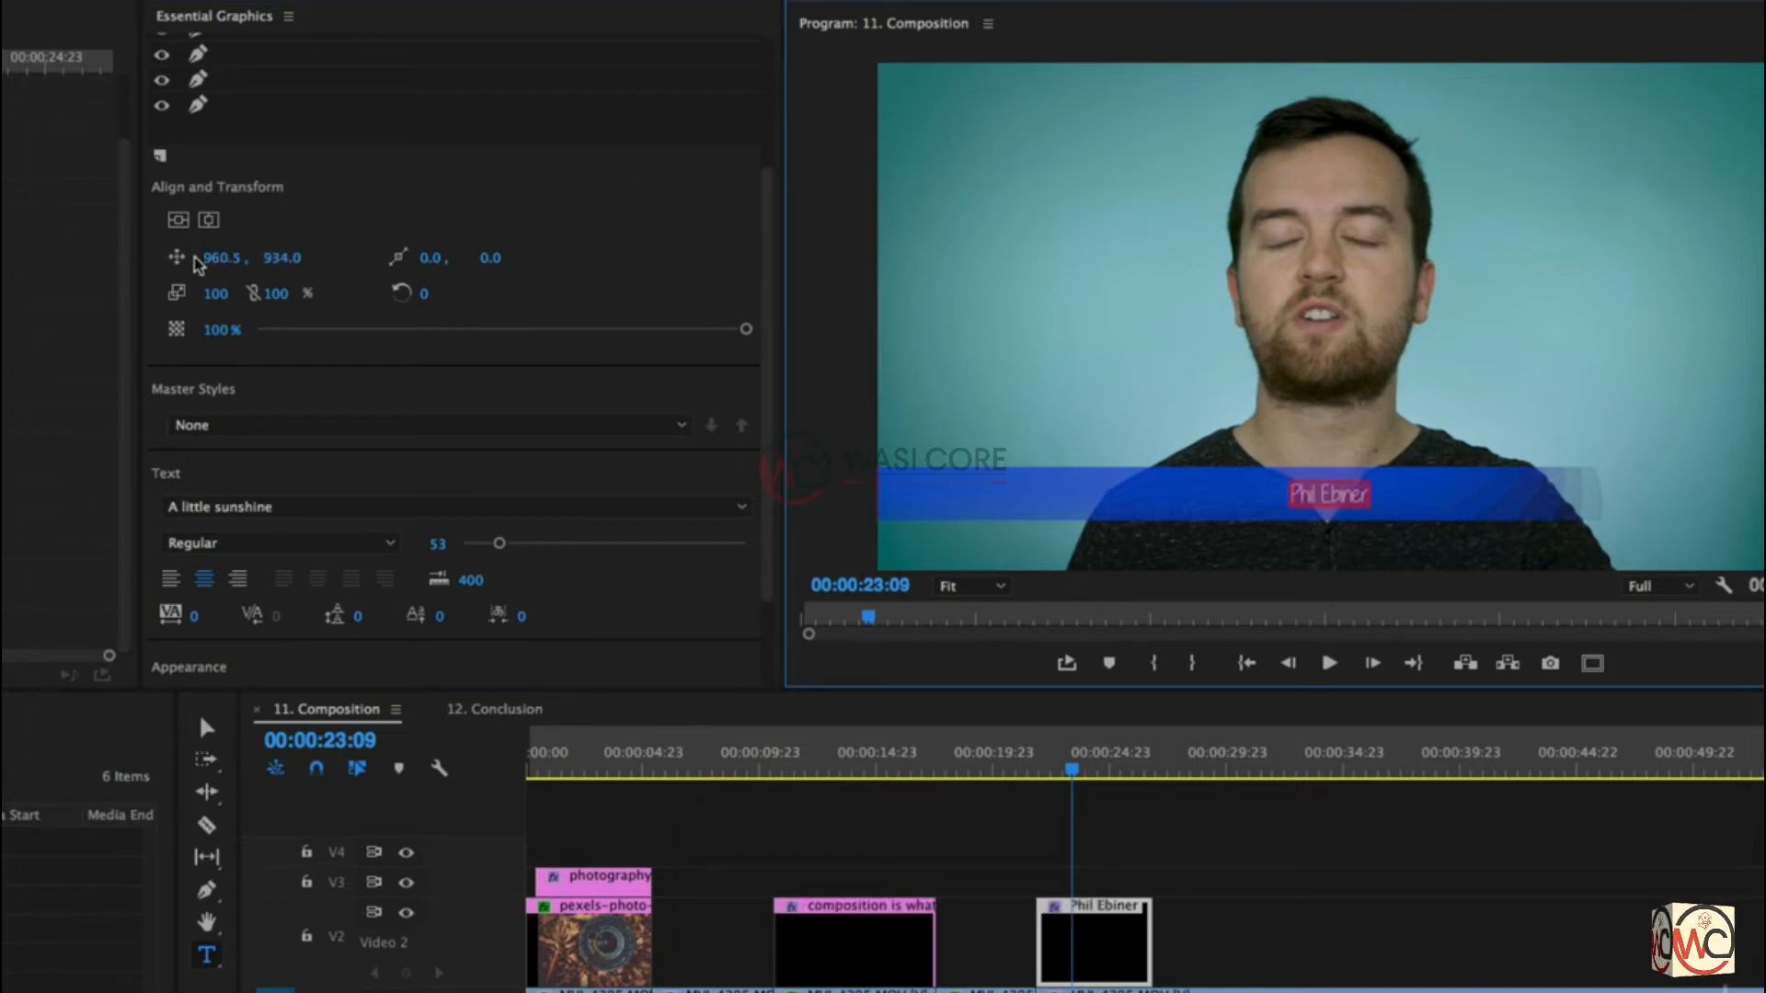
Step: Try shifting the caption text's horizontal position to 1025.5 and moving its anchor point, undoing each change
{"action": "left_click_drag", "start_coordinate": [225, 259], "coordinate": [387, 259]}
{"action": "key", "text": "super+z"}
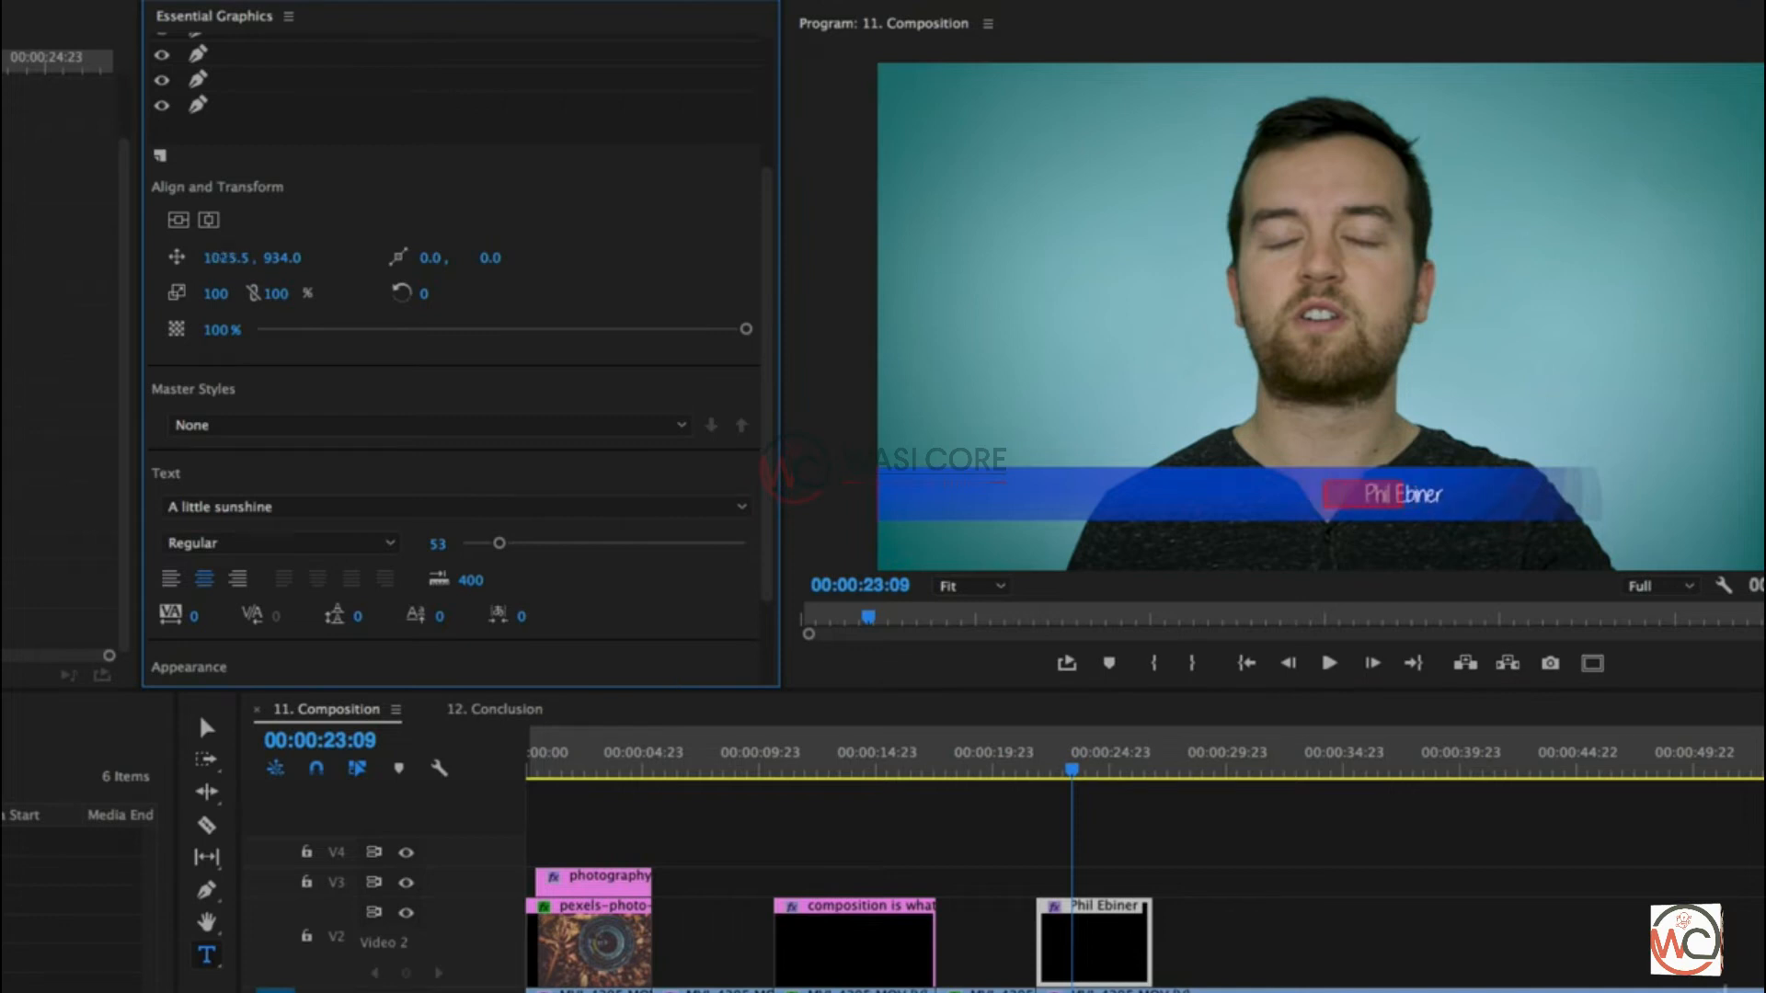
{"action": "left_click", "coordinate": [297, 259]}
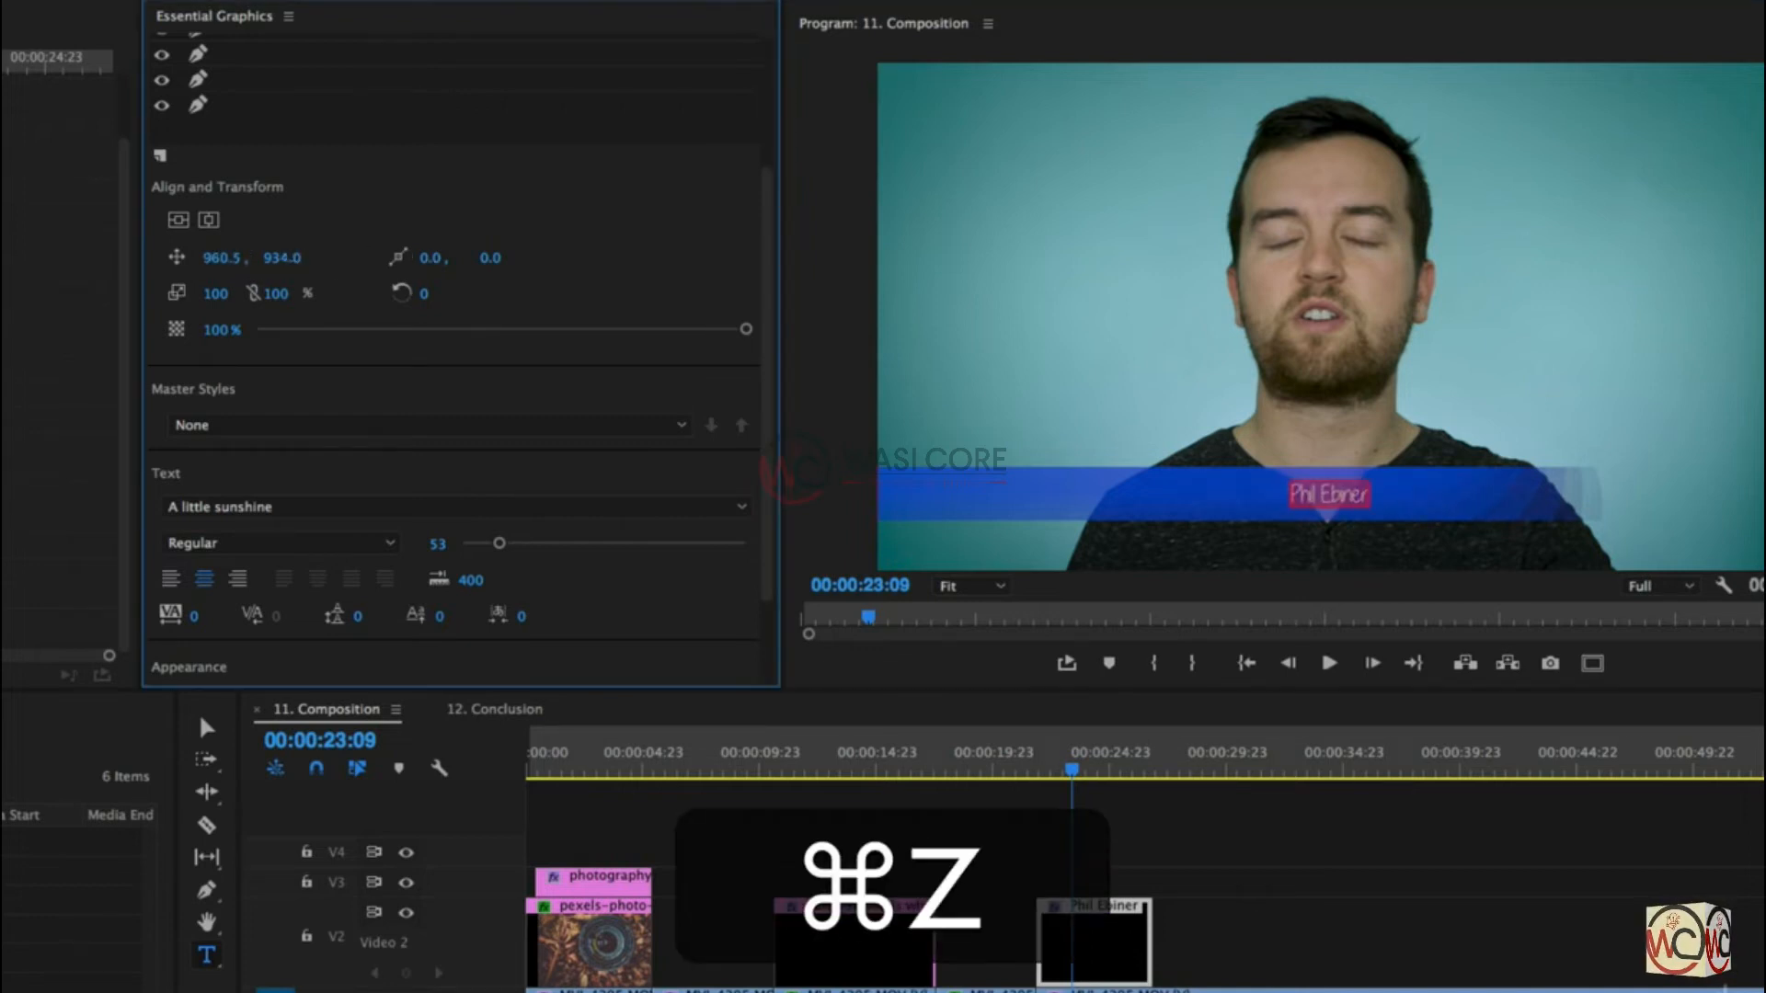
{"action": "key", "text": "super+z"}
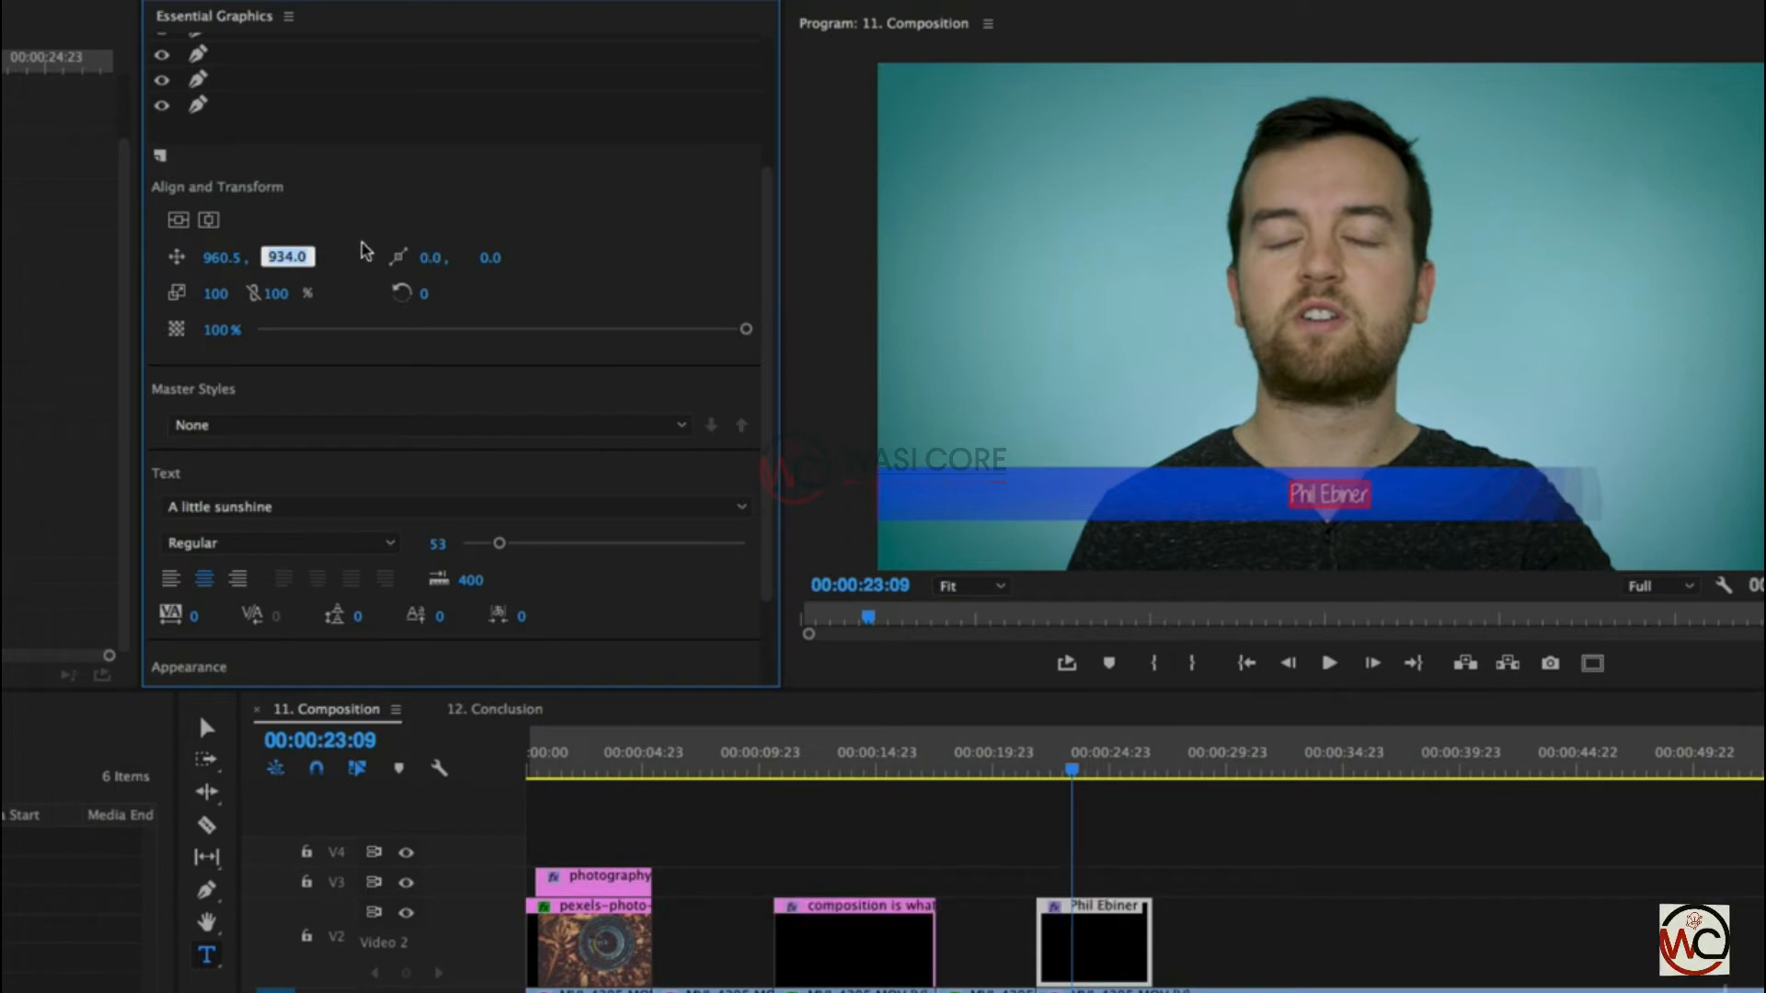
{"action": "left_click_drag", "start_coordinate": [425, 264], "coordinate": [185, 264]}
{"action": "key", "text": "super+z"}
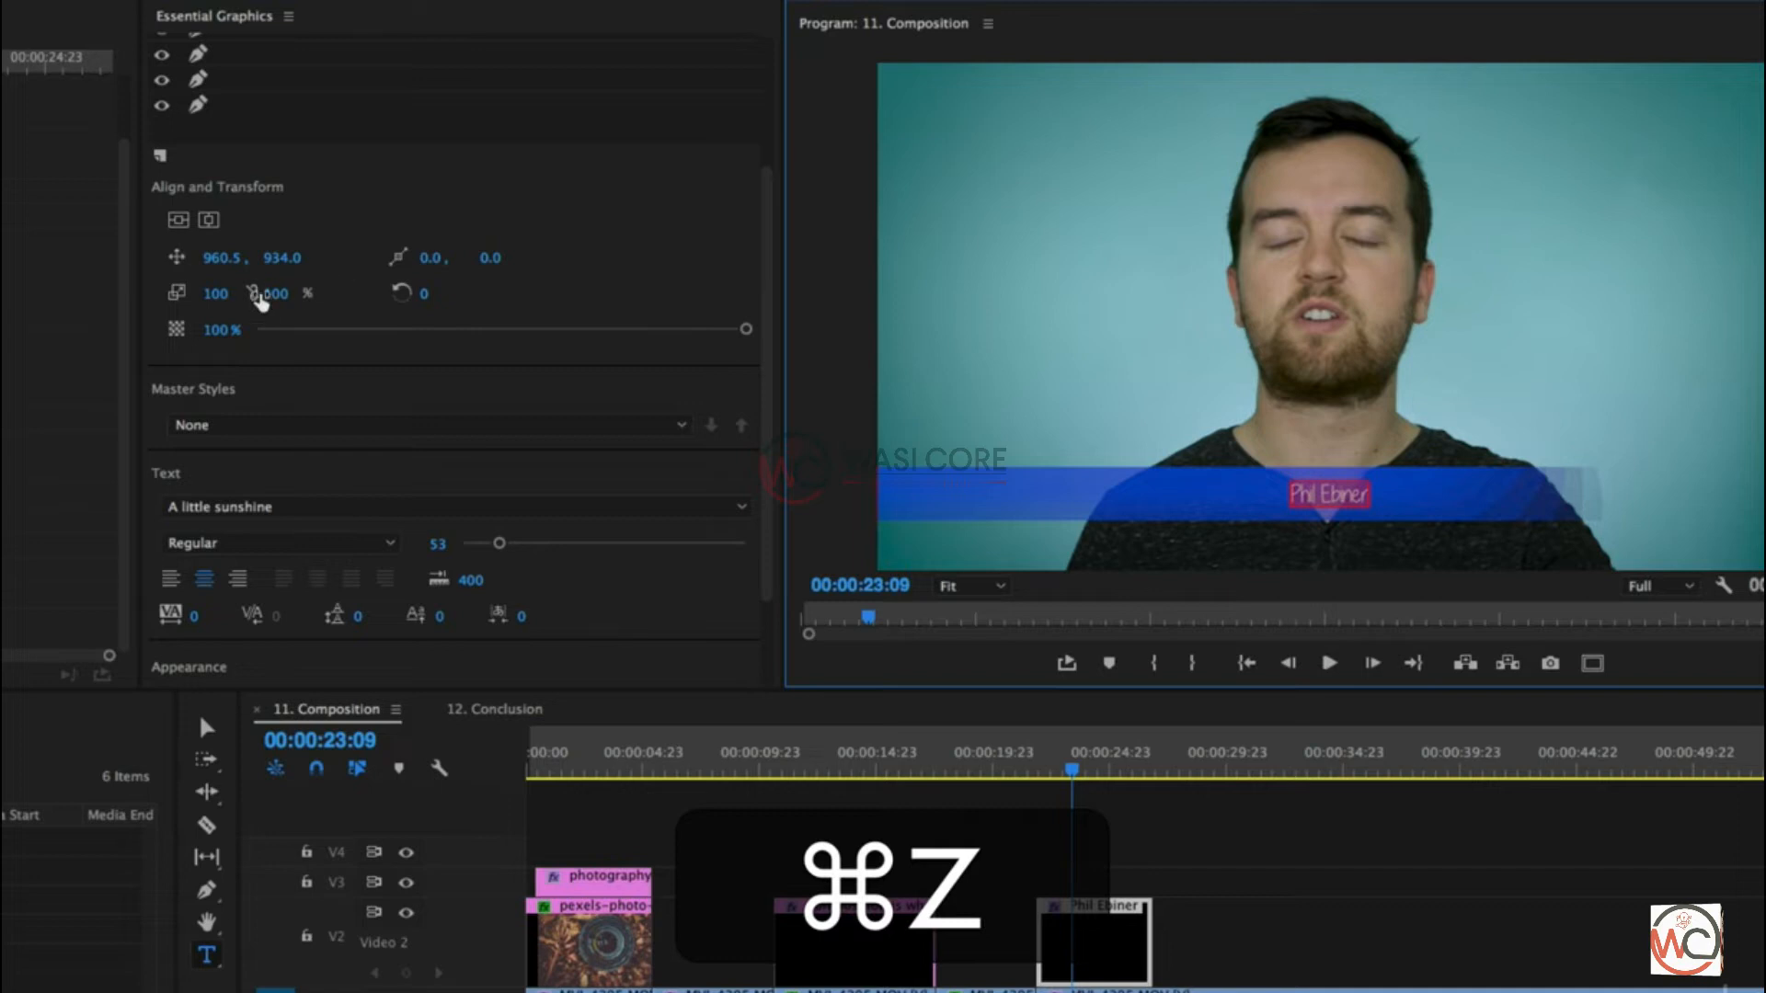
Step: Set the caption text's scale to 97% and leave the scale lock on, undoing the trial changes to 93% and 125%
{"action": "mouse_move", "coordinate": [212, 294]}
{"action": "left_mouse_down"}
{"action": "mouse_move", "coordinate": [280, 294]}
{"action": "mouse_move", "coordinate": [236, 291]}
{"action": "left_mouse_up"}
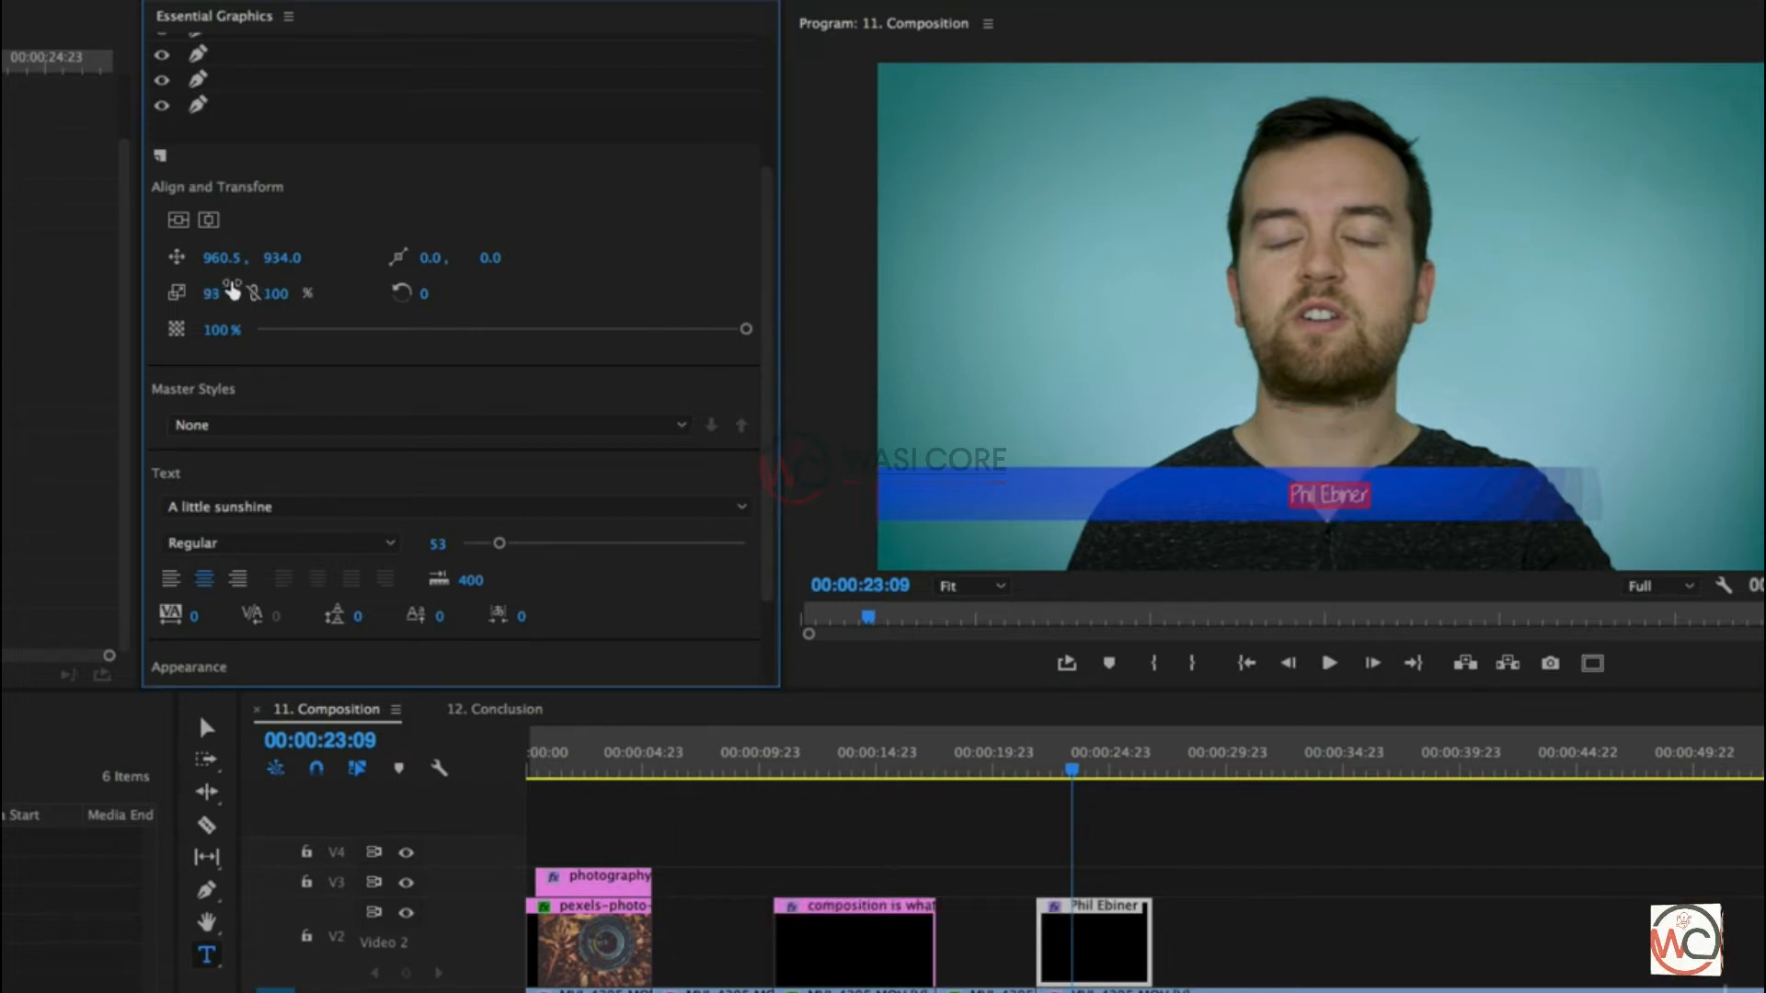
{"action": "key", "text": "super+z"}
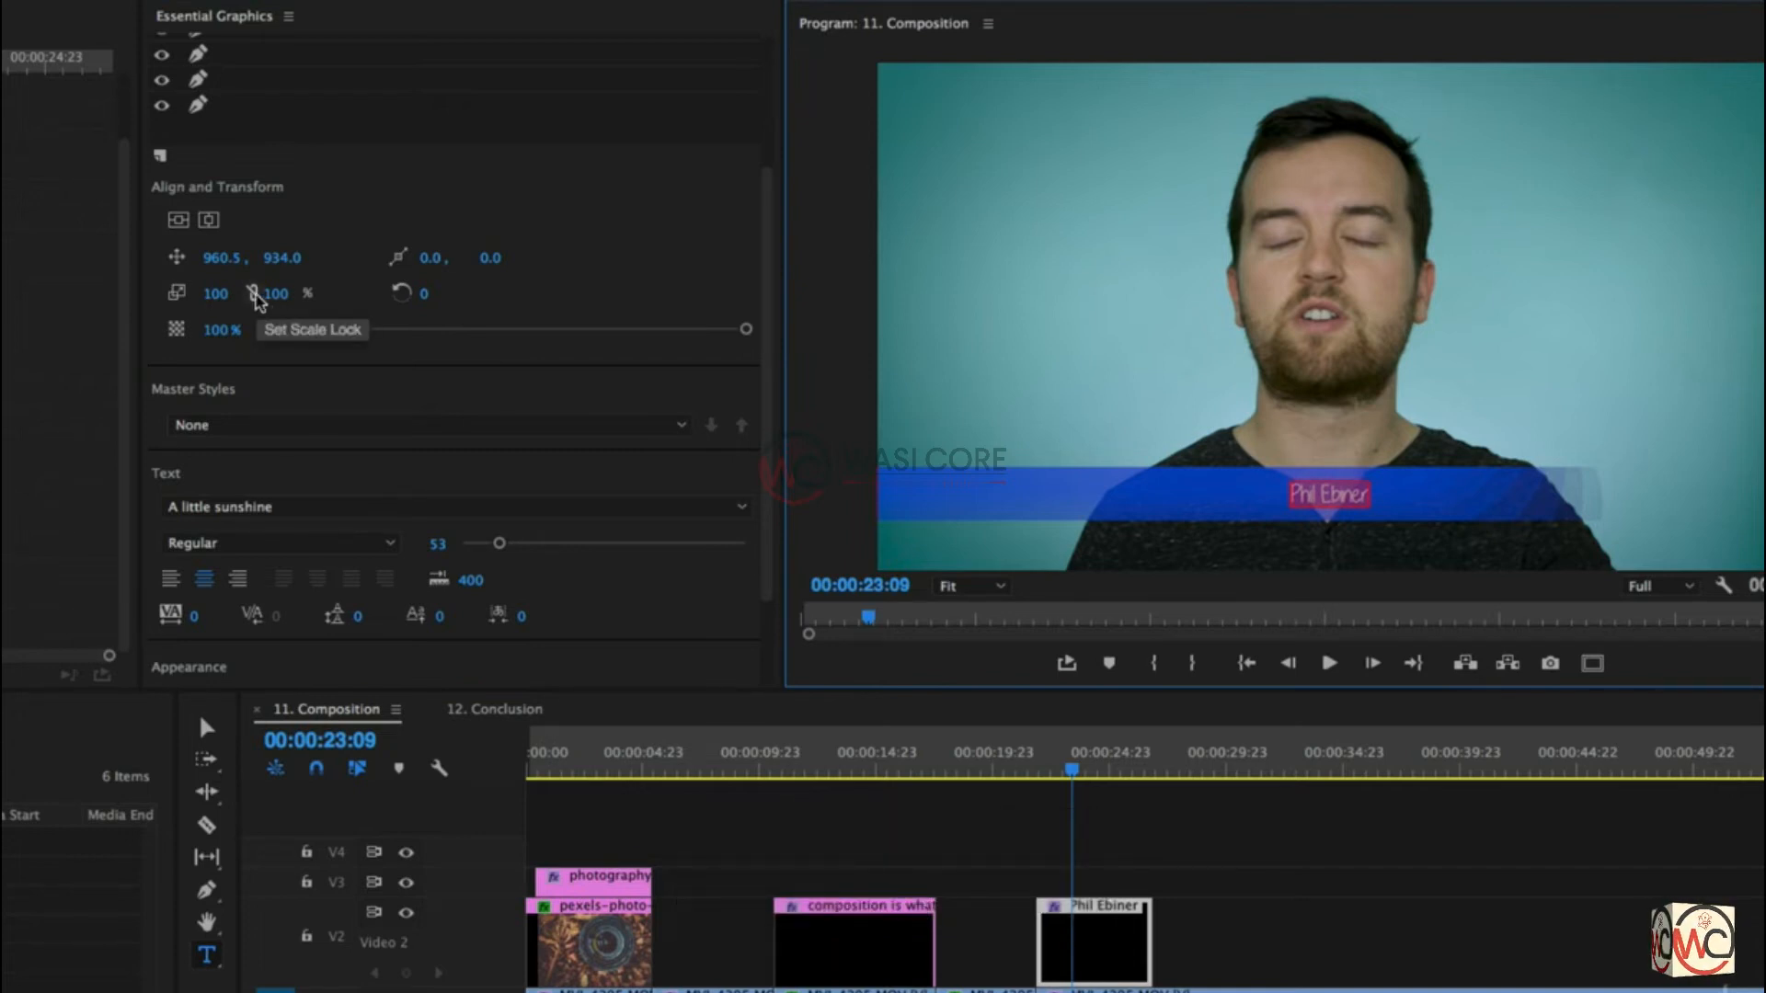
{"action": "left_click", "coordinate": [254, 292]}
{"action": "mouse_move", "coordinate": [215, 294]}
{"action": "left_mouse_down"}
{"action": "mouse_move", "coordinate": [379, 293]}
{"action": "mouse_move", "coordinate": [212, 293]}
{"action": "left_mouse_up"}
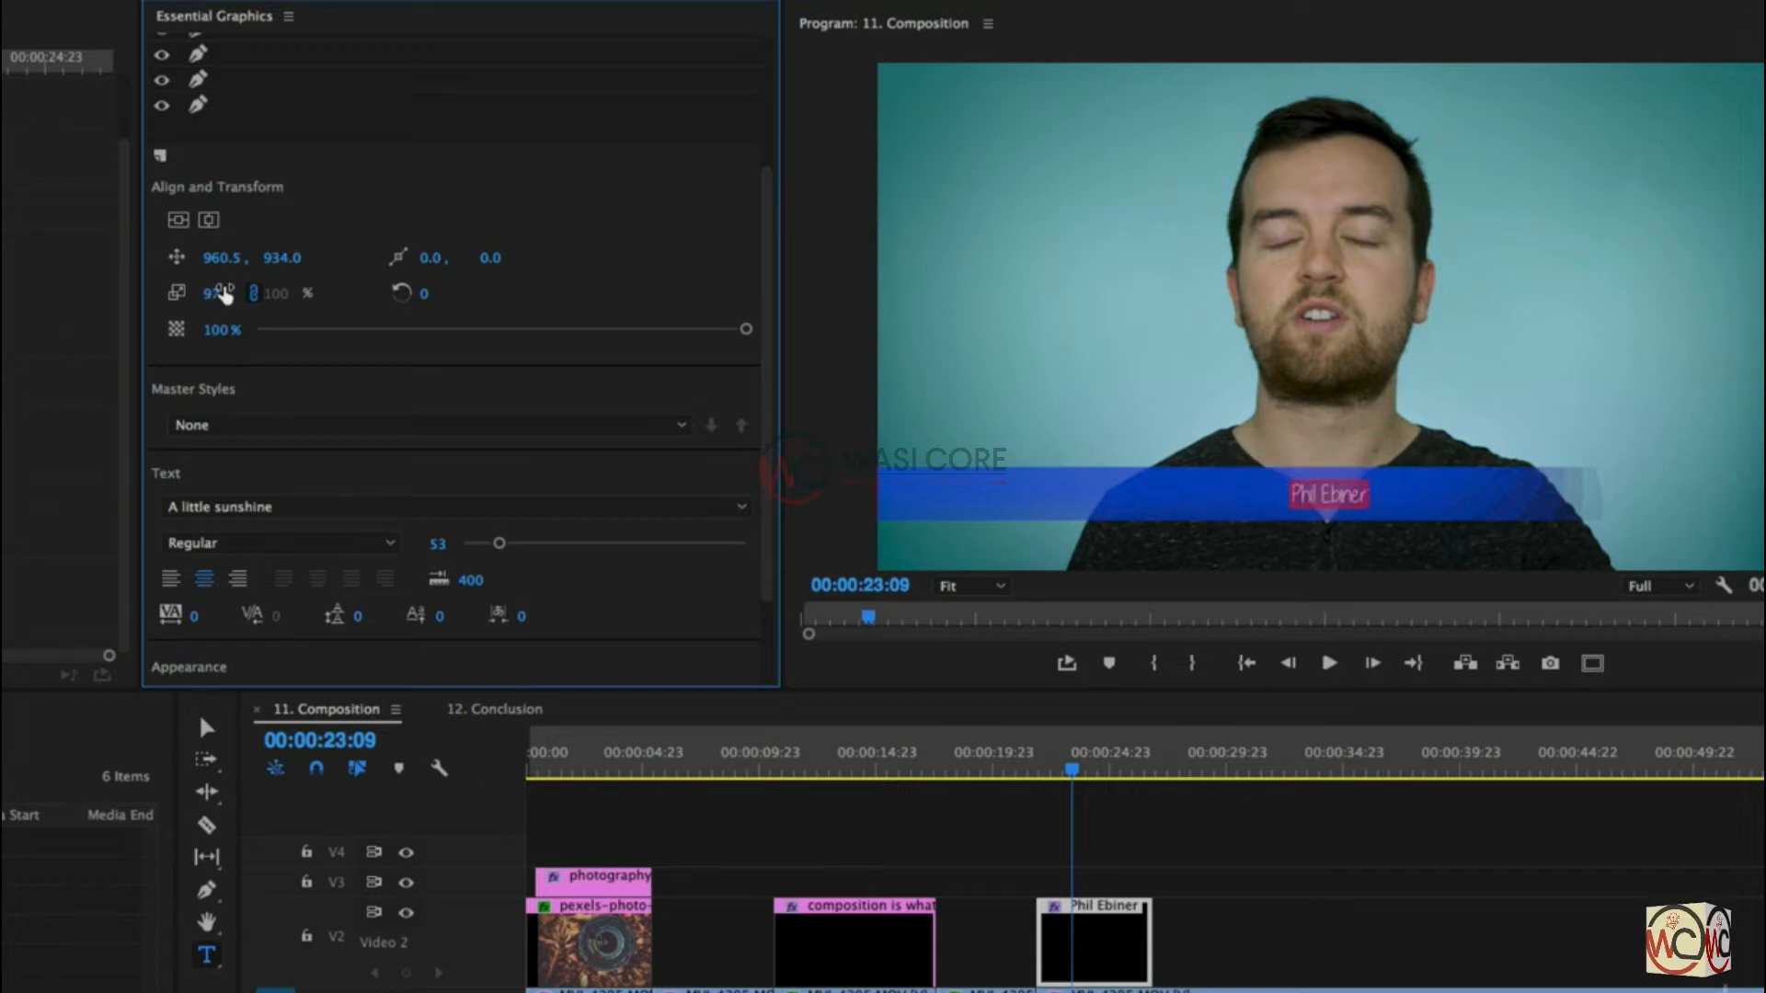
{"action": "left_click", "coordinate": [253, 291]}
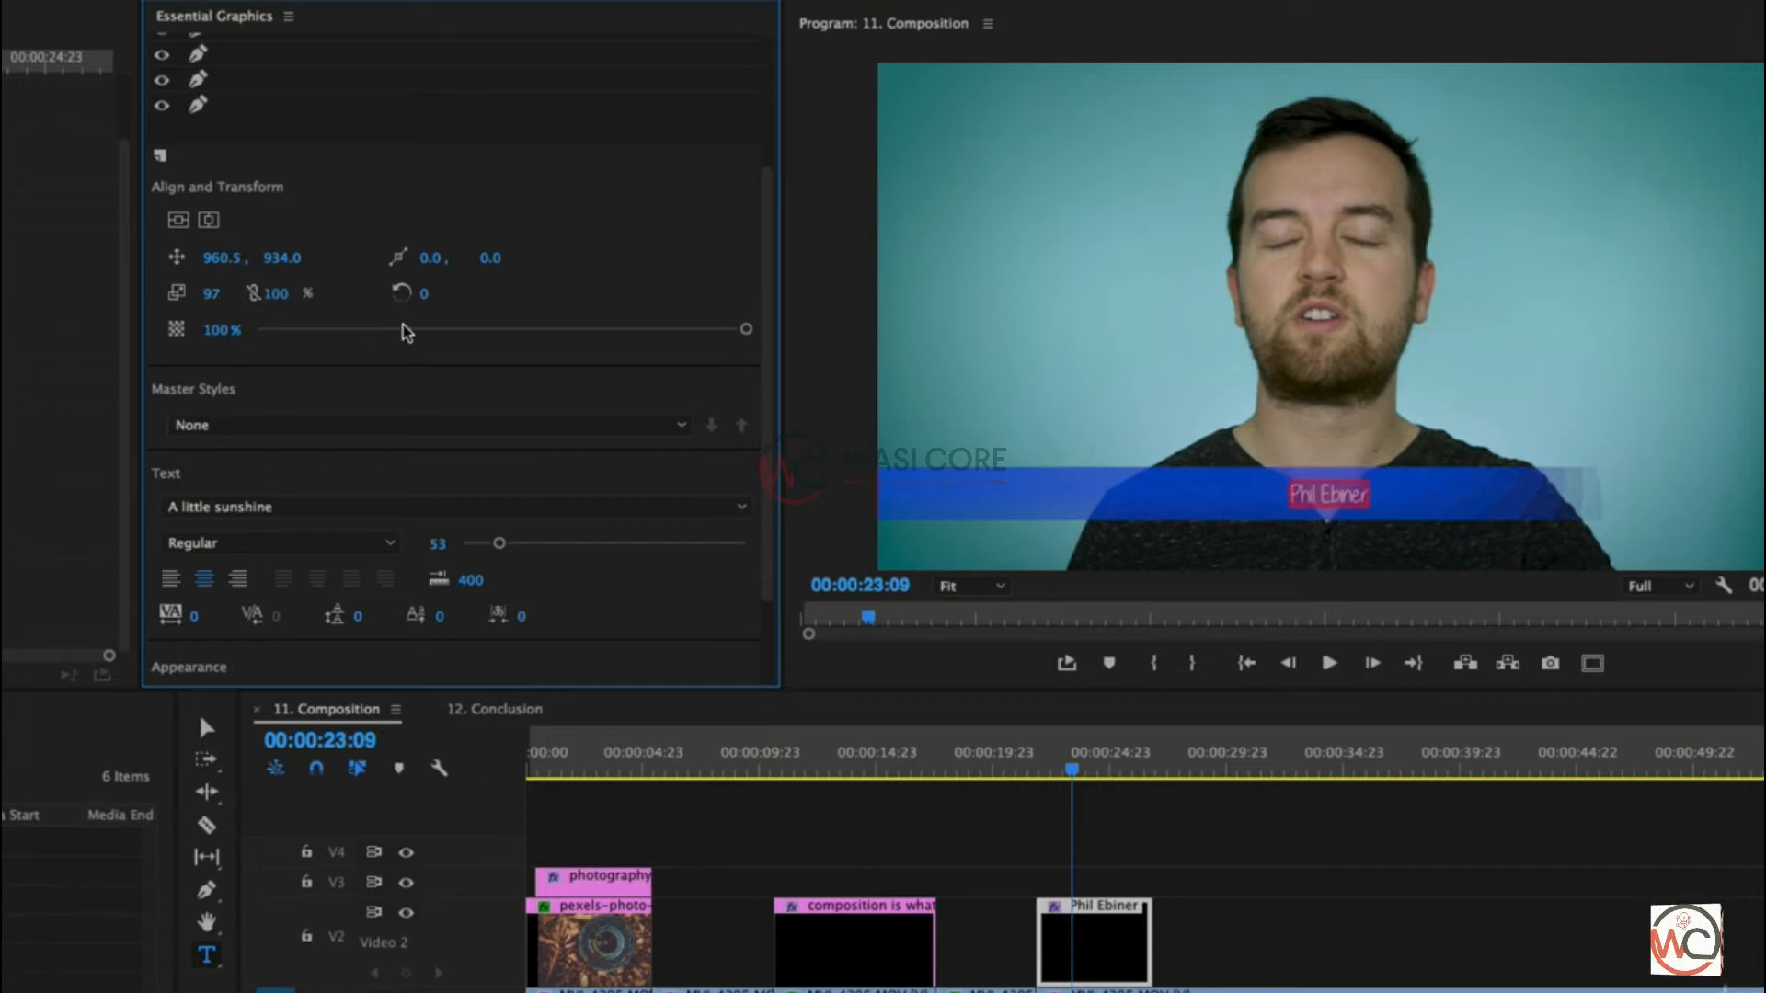
{"action": "mouse_move", "coordinate": [277, 294]}
{"action": "left_mouse_down"}
{"action": "mouse_move", "coordinate": [618, 294]}
{"action": "mouse_move", "coordinate": [278, 294]}
{"action": "left_mouse_up"}
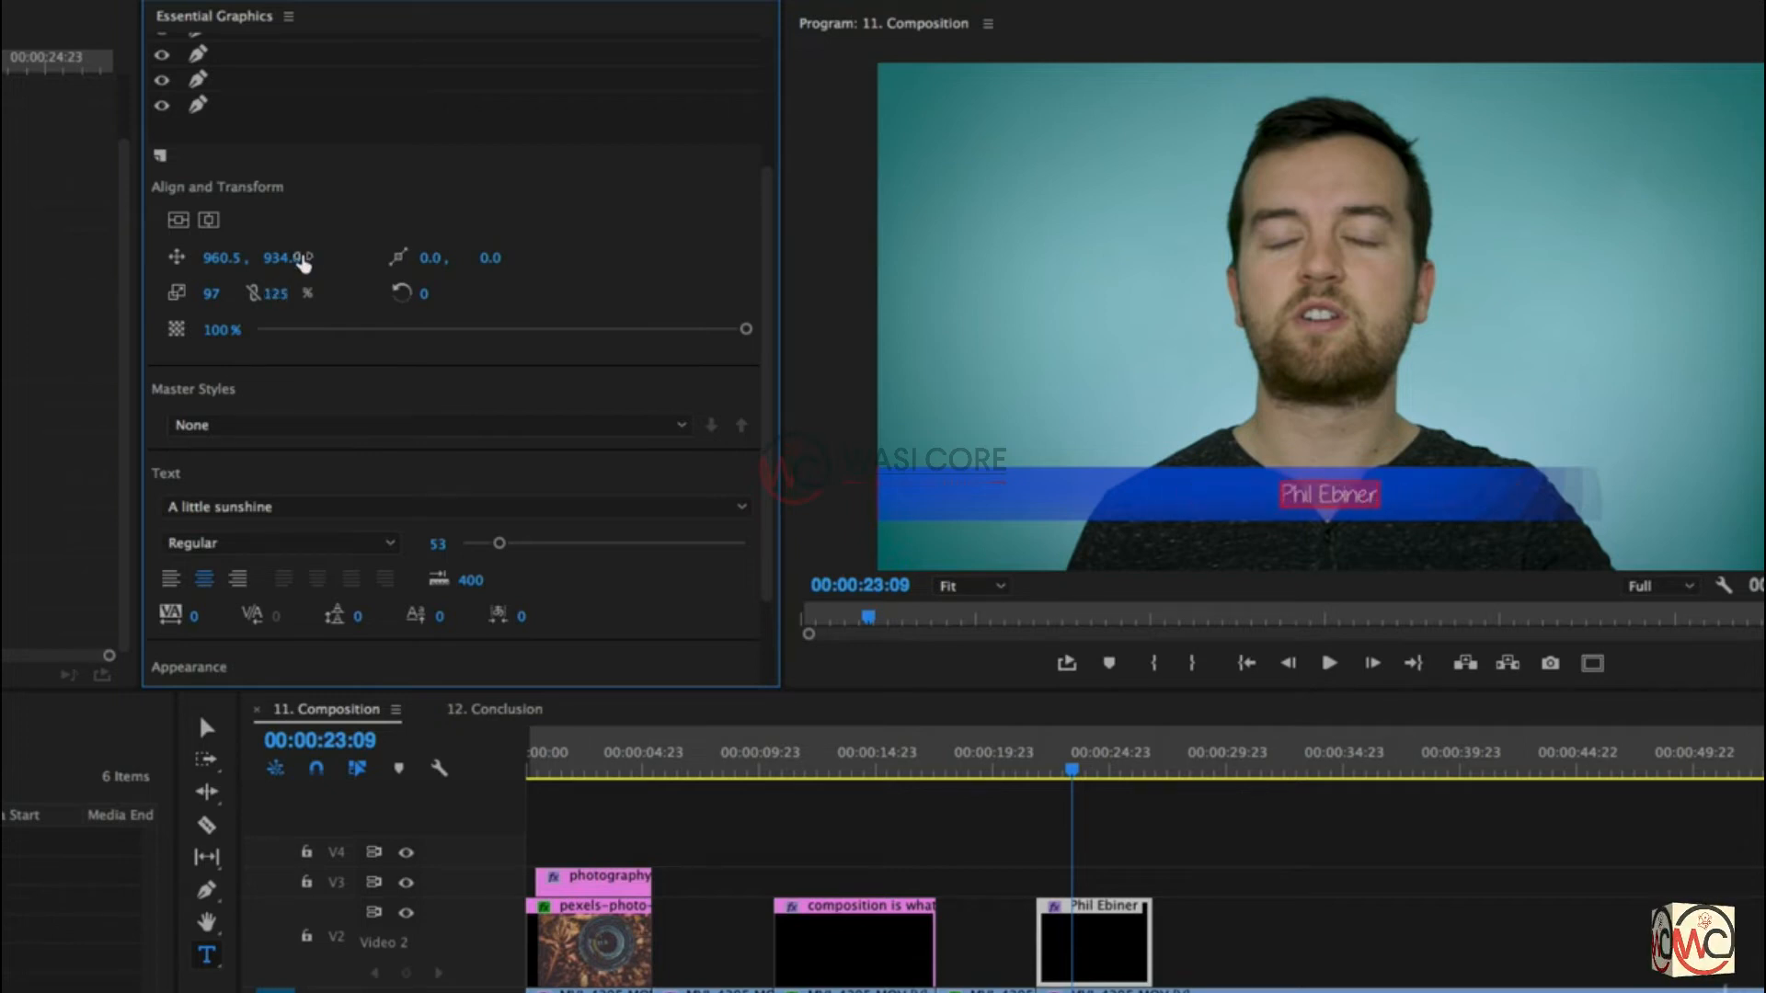
{"action": "key", "text": "super+z"}
{"action": "left_click", "coordinate": [254, 293]}
Step: Try rotating the caption text, undo the rotation, and test its opacity while leaving it at 100%
{"action": "mouse_move", "coordinate": [424, 293]}
{"action": "left_mouse_down"}
{"action": "mouse_move", "coordinate": [344, 294]}
{"action": "mouse_move", "coordinate": [424, 293]}
{"action": "left_mouse_up"}
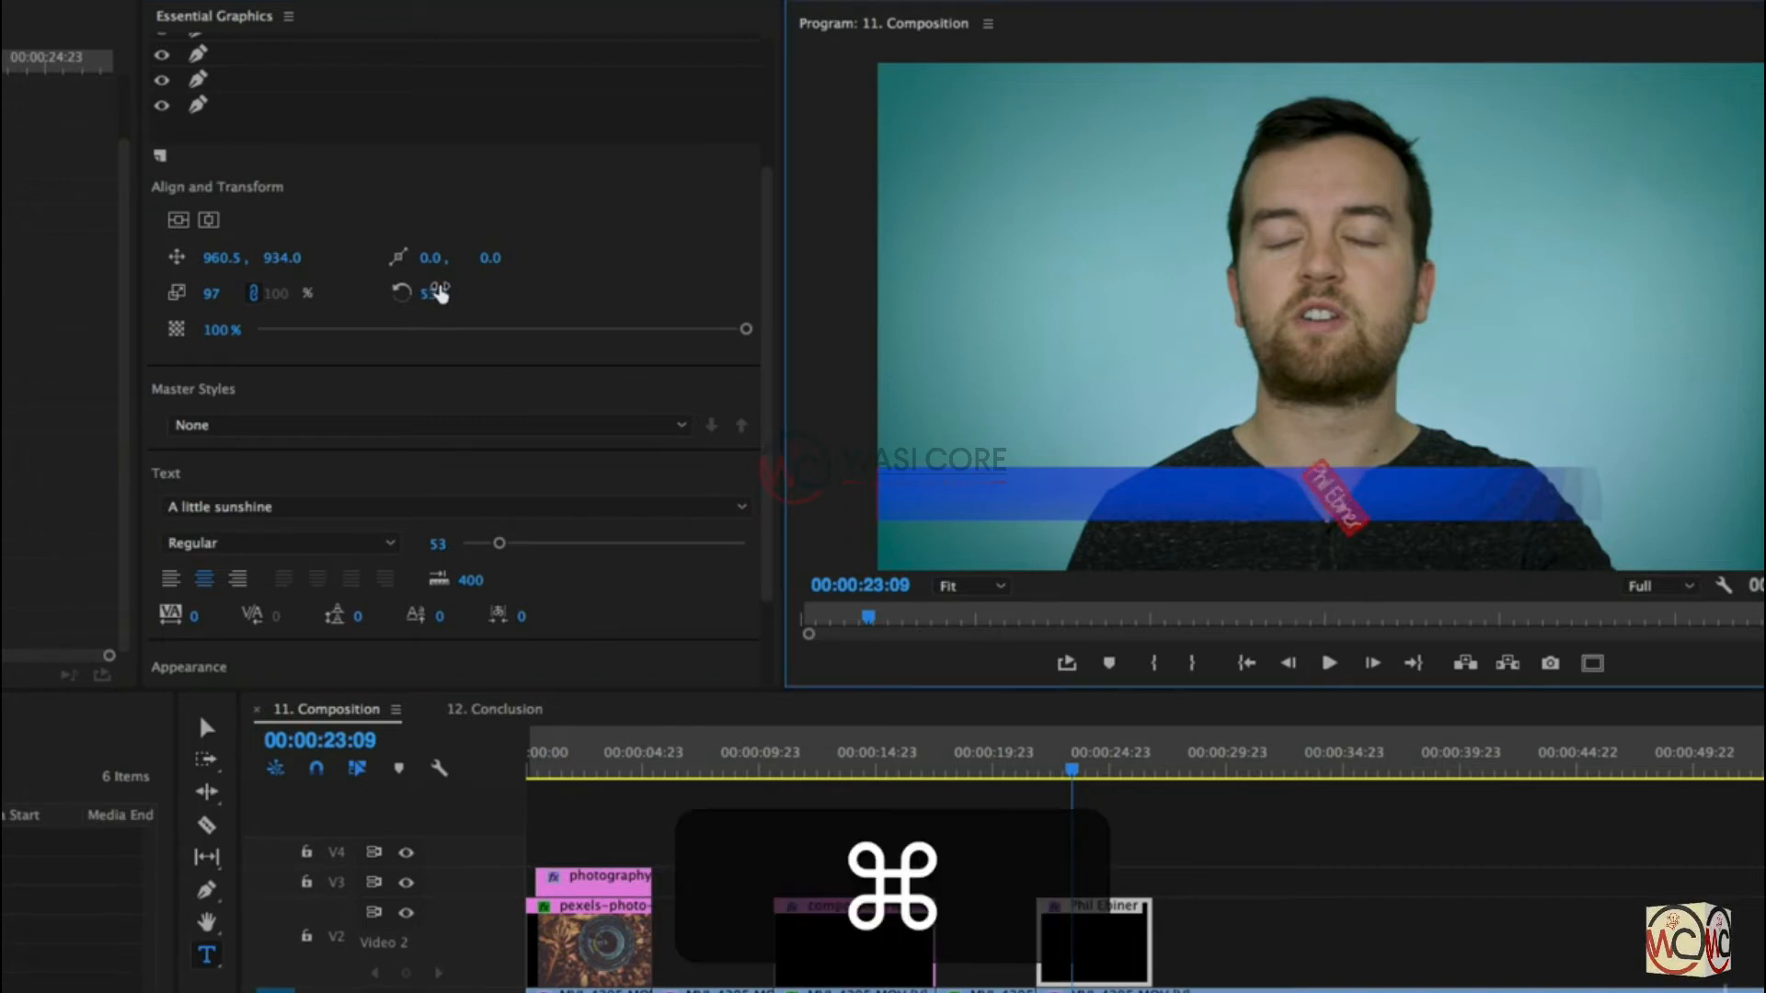
{"action": "key", "text": "super+z"}
{"action": "left_click_drag", "start_coordinate": [745, 328], "coordinate": [810, 352]}
Step: Change the caption text's font to Avenir in the Medium style
{"action": "scroll", "coordinate": [469, 336], "scroll_direction": "down", "scroll_amount": 3}
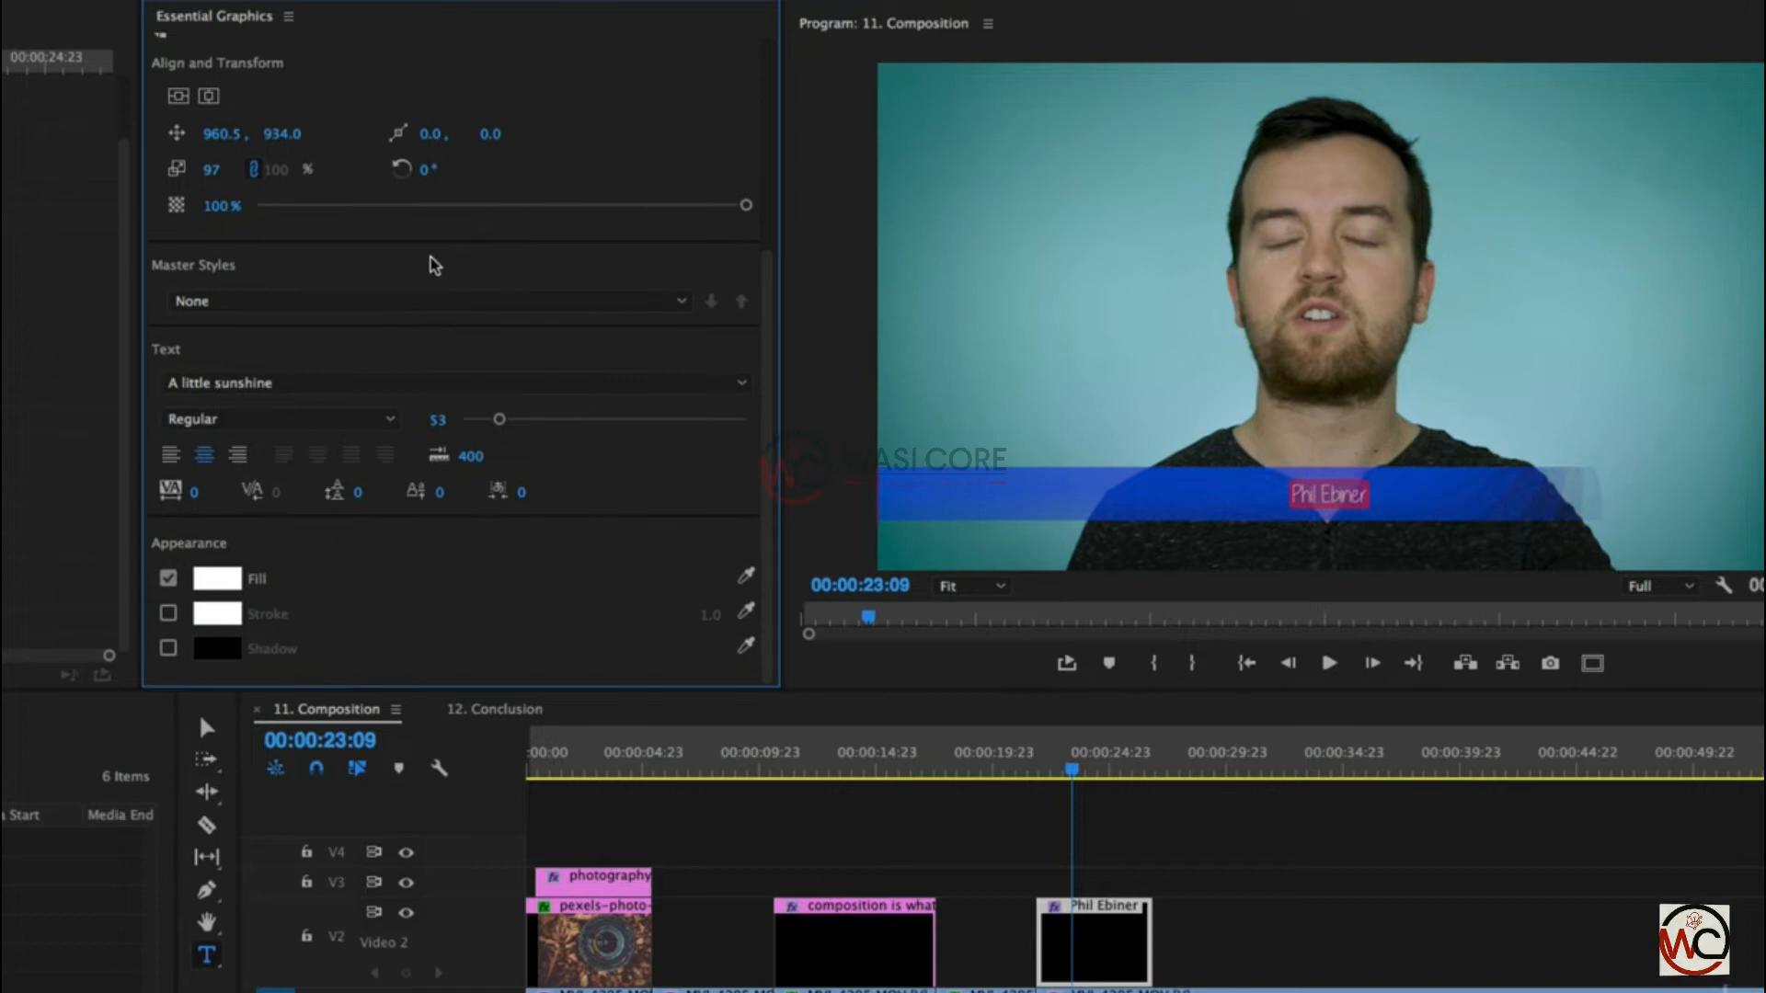
{"action": "left_click", "coordinate": [366, 293]}
{"action": "left_click", "coordinate": [481, 260]}
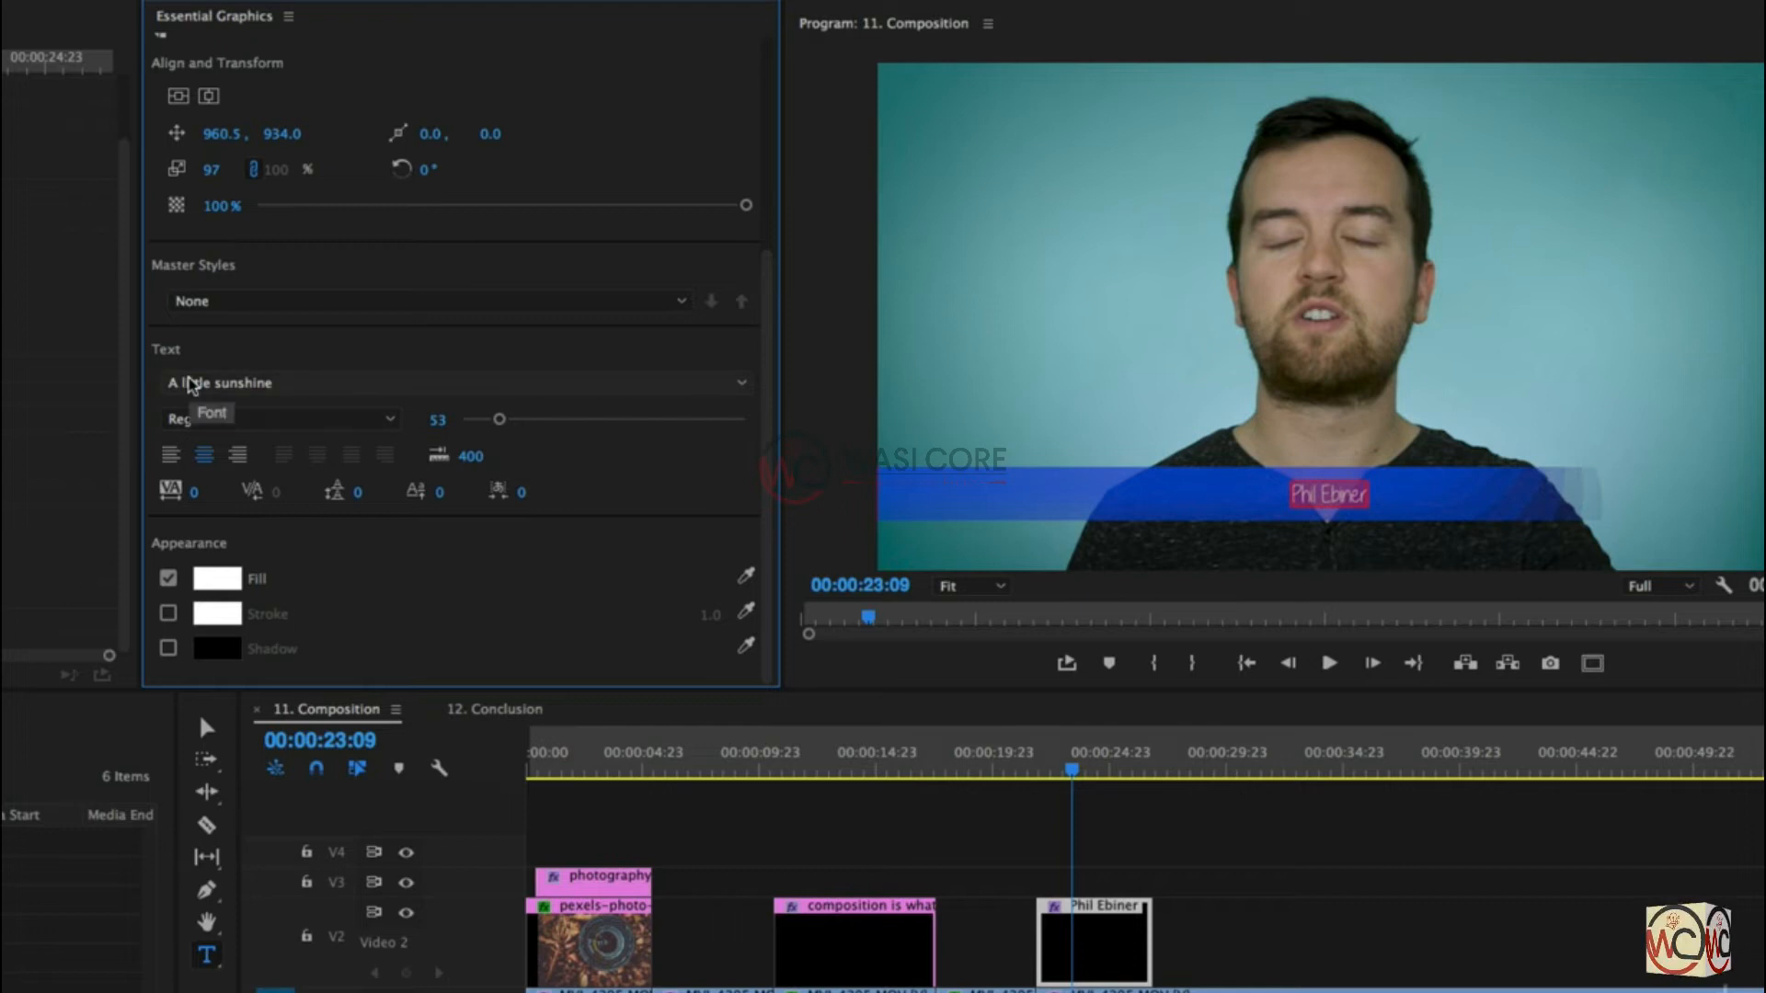
{"action": "left_click", "coordinate": [276, 385]}
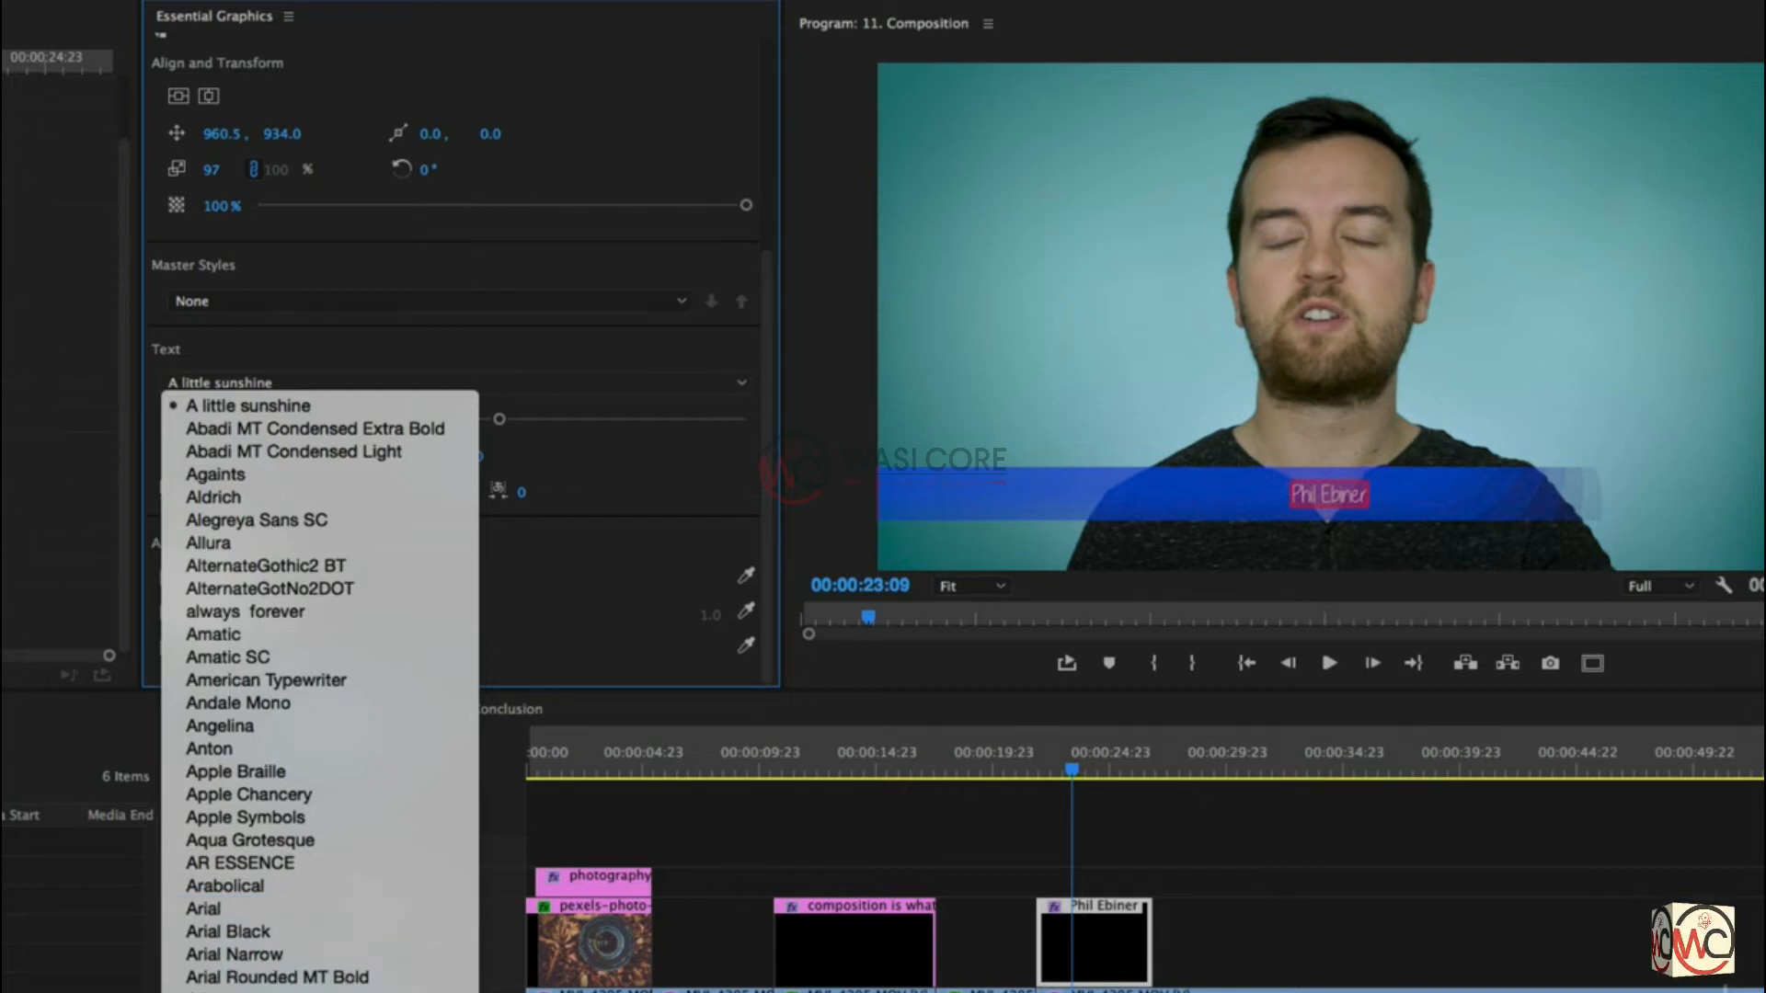
{"action": "left_click", "coordinate": [239, 990]}
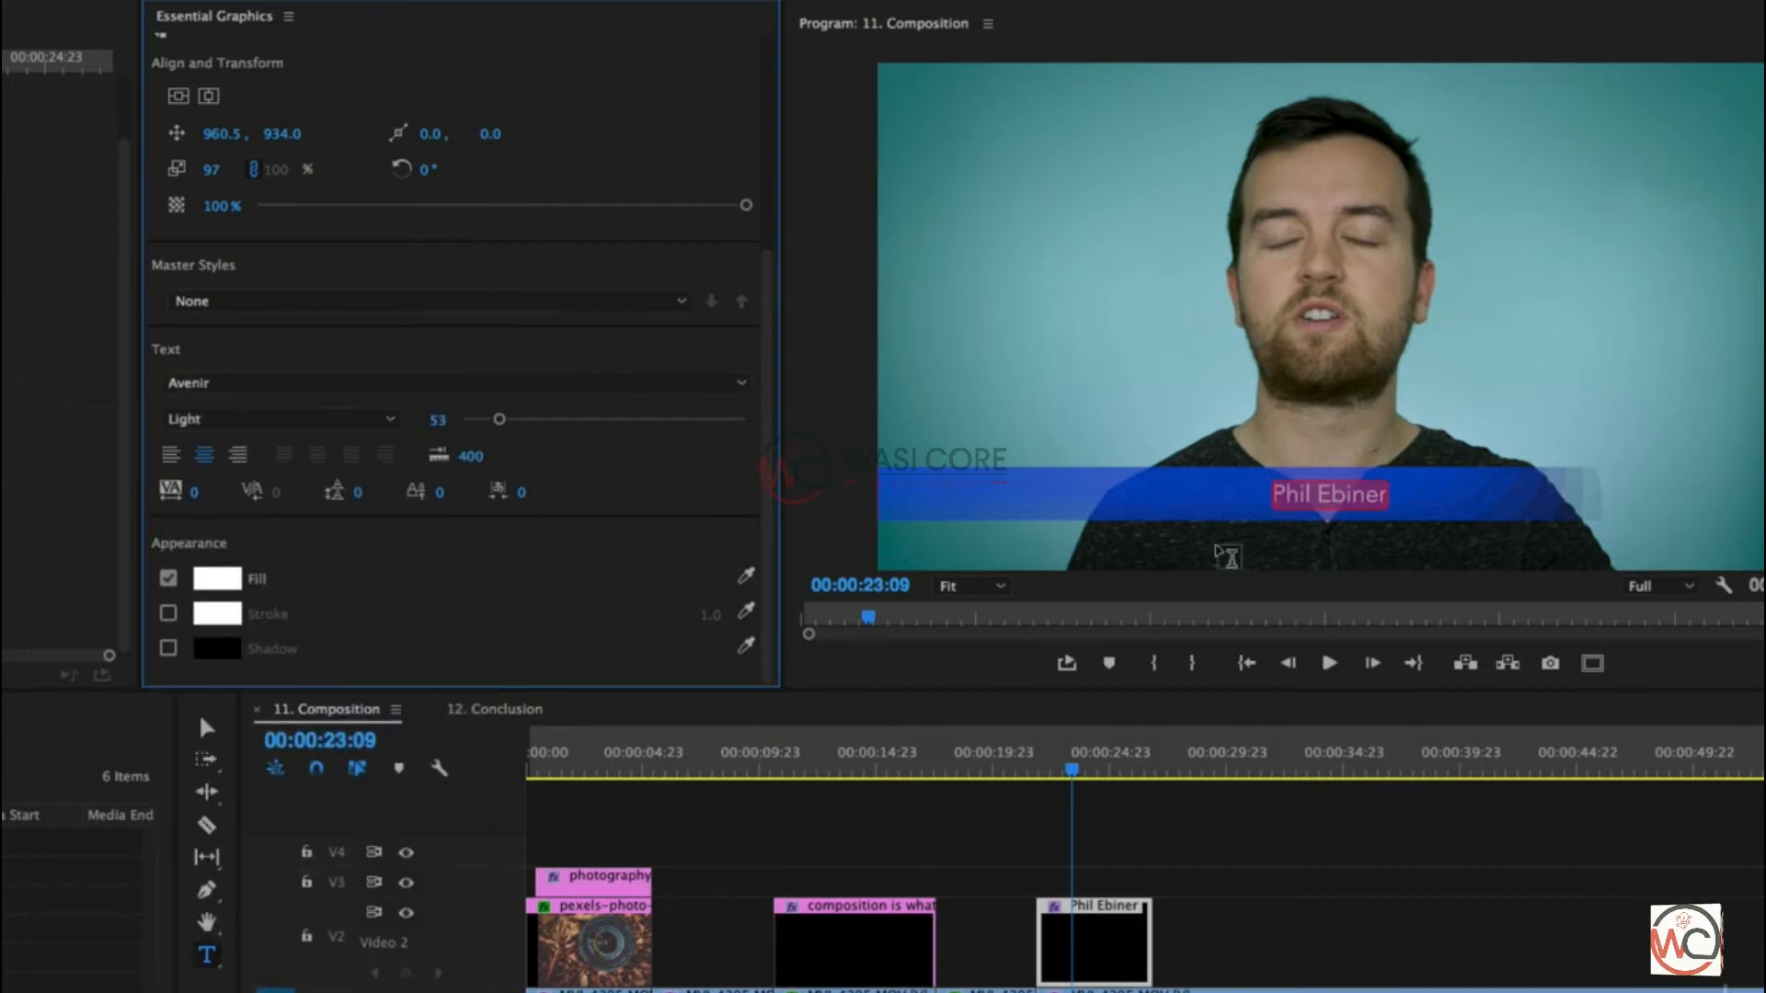
{"action": "left_click", "coordinate": [196, 421]}
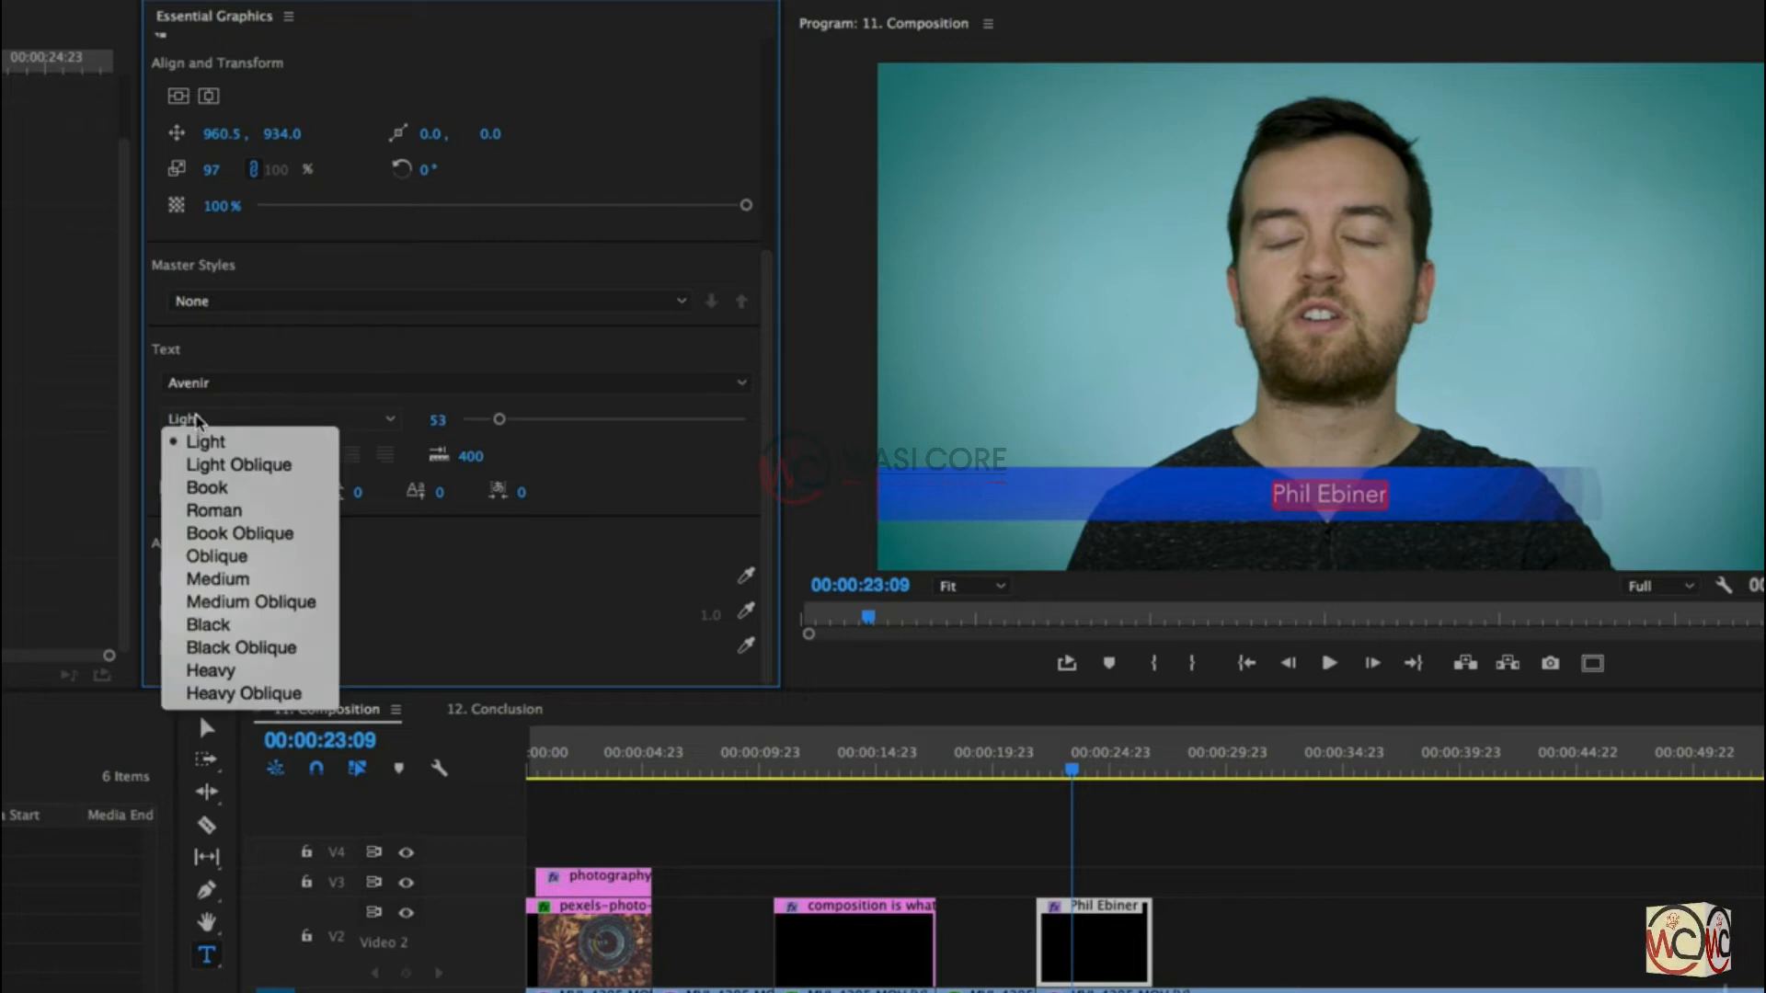
{"action": "left_click", "coordinate": [225, 579]}
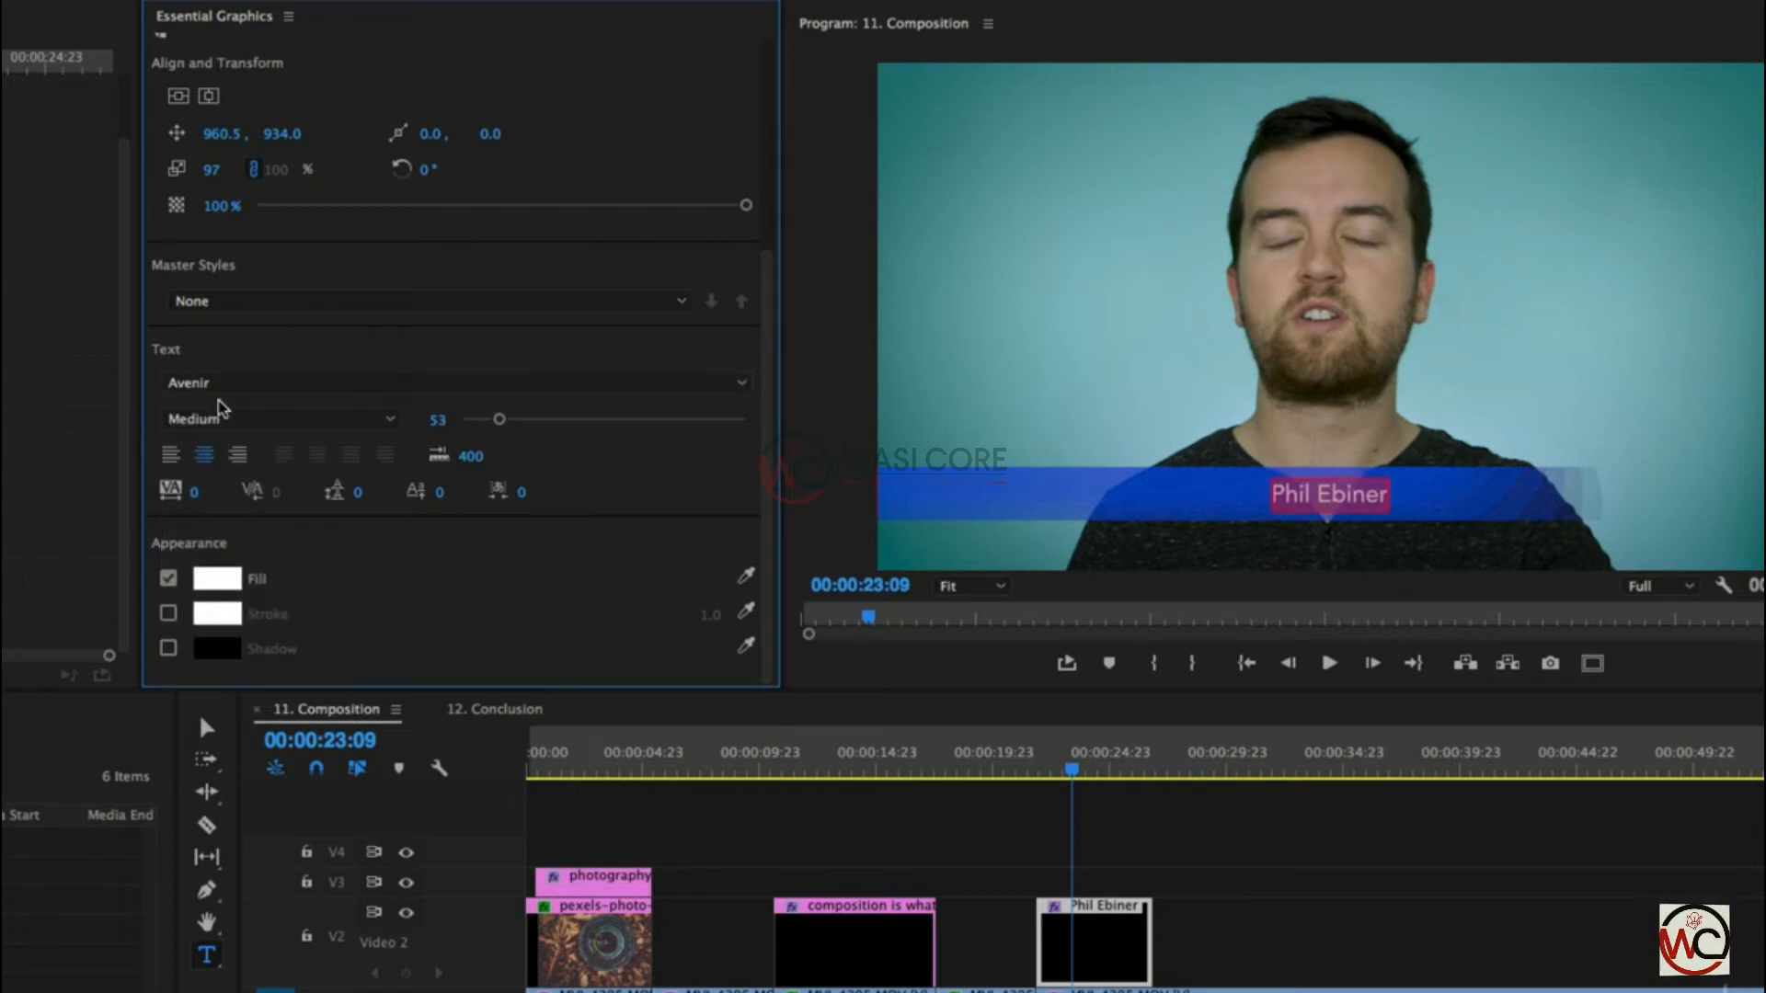
Step: Set the caption text's font size to 70, test left and right alignment, and leave it centred
{"action": "mouse_move", "coordinate": [499, 420]}
{"action": "left_mouse_down"}
{"action": "mouse_move", "coordinate": [689, 422]}
{"action": "mouse_move", "coordinate": [512, 422]}
{"action": "left_mouse_up"}
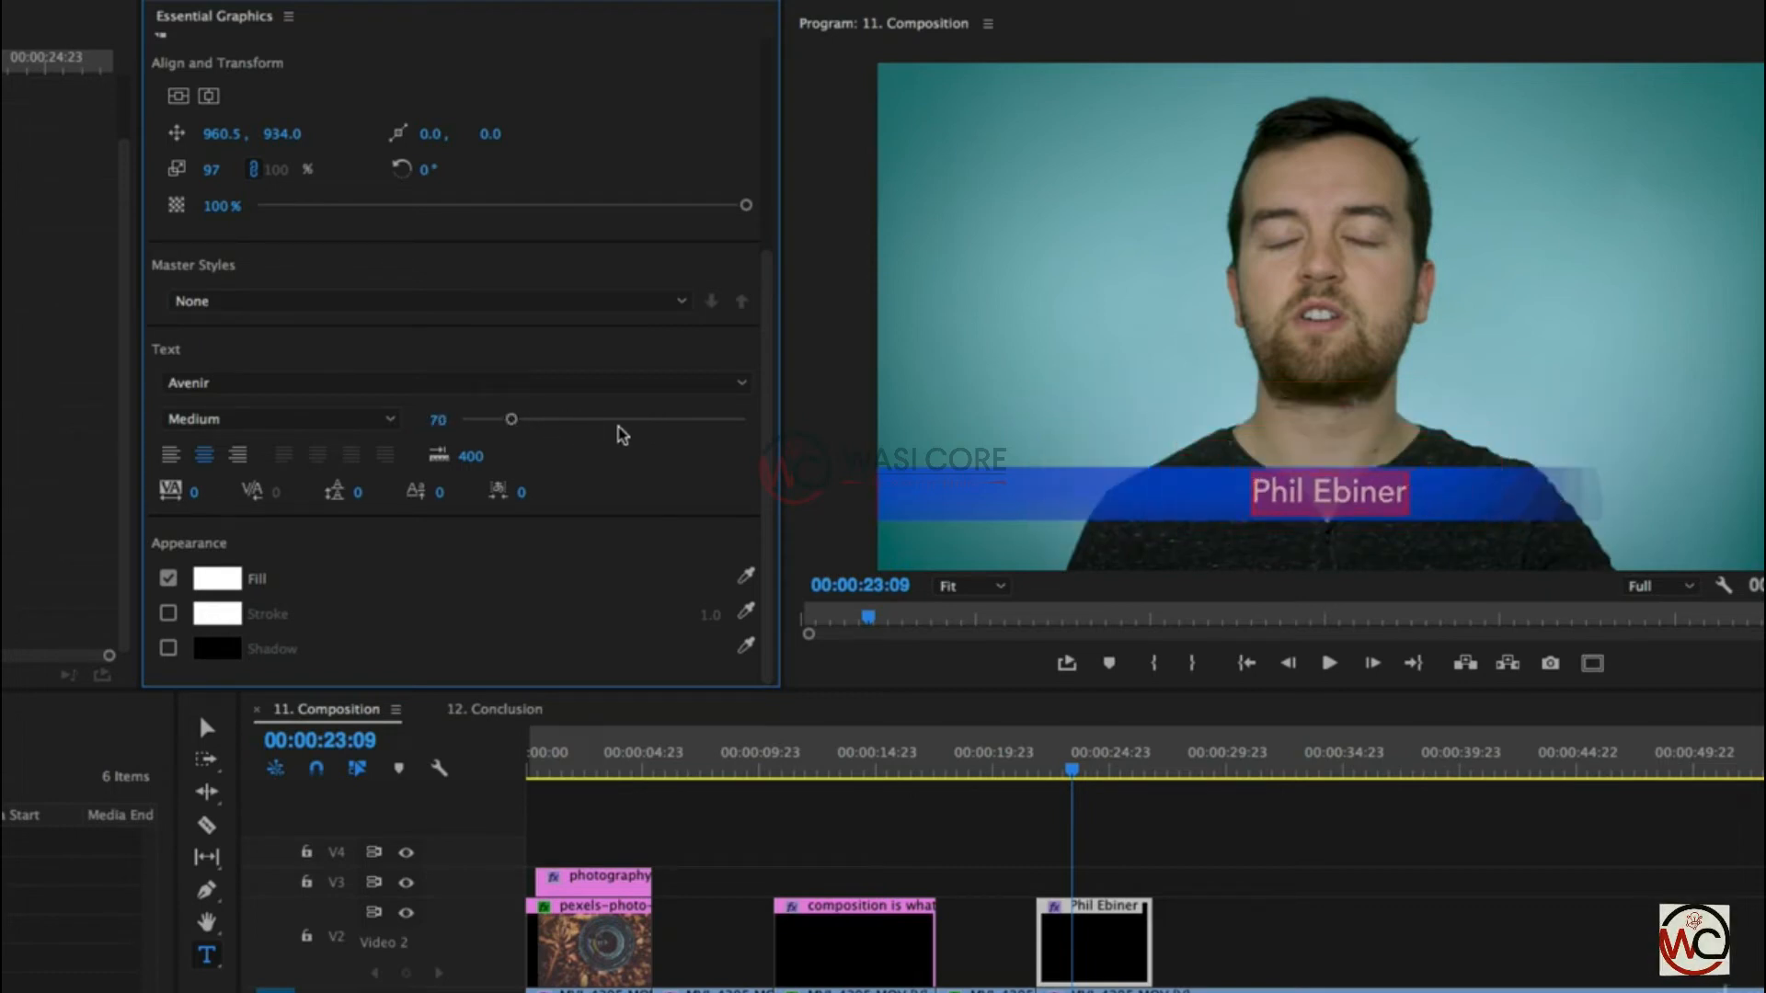
{"action": "left_click", "coordinate": [172, 455]}
{"action": "left_click", "coordinate": [237, 459]}
{"action": "left_click", "coordinate": [205, 458]}
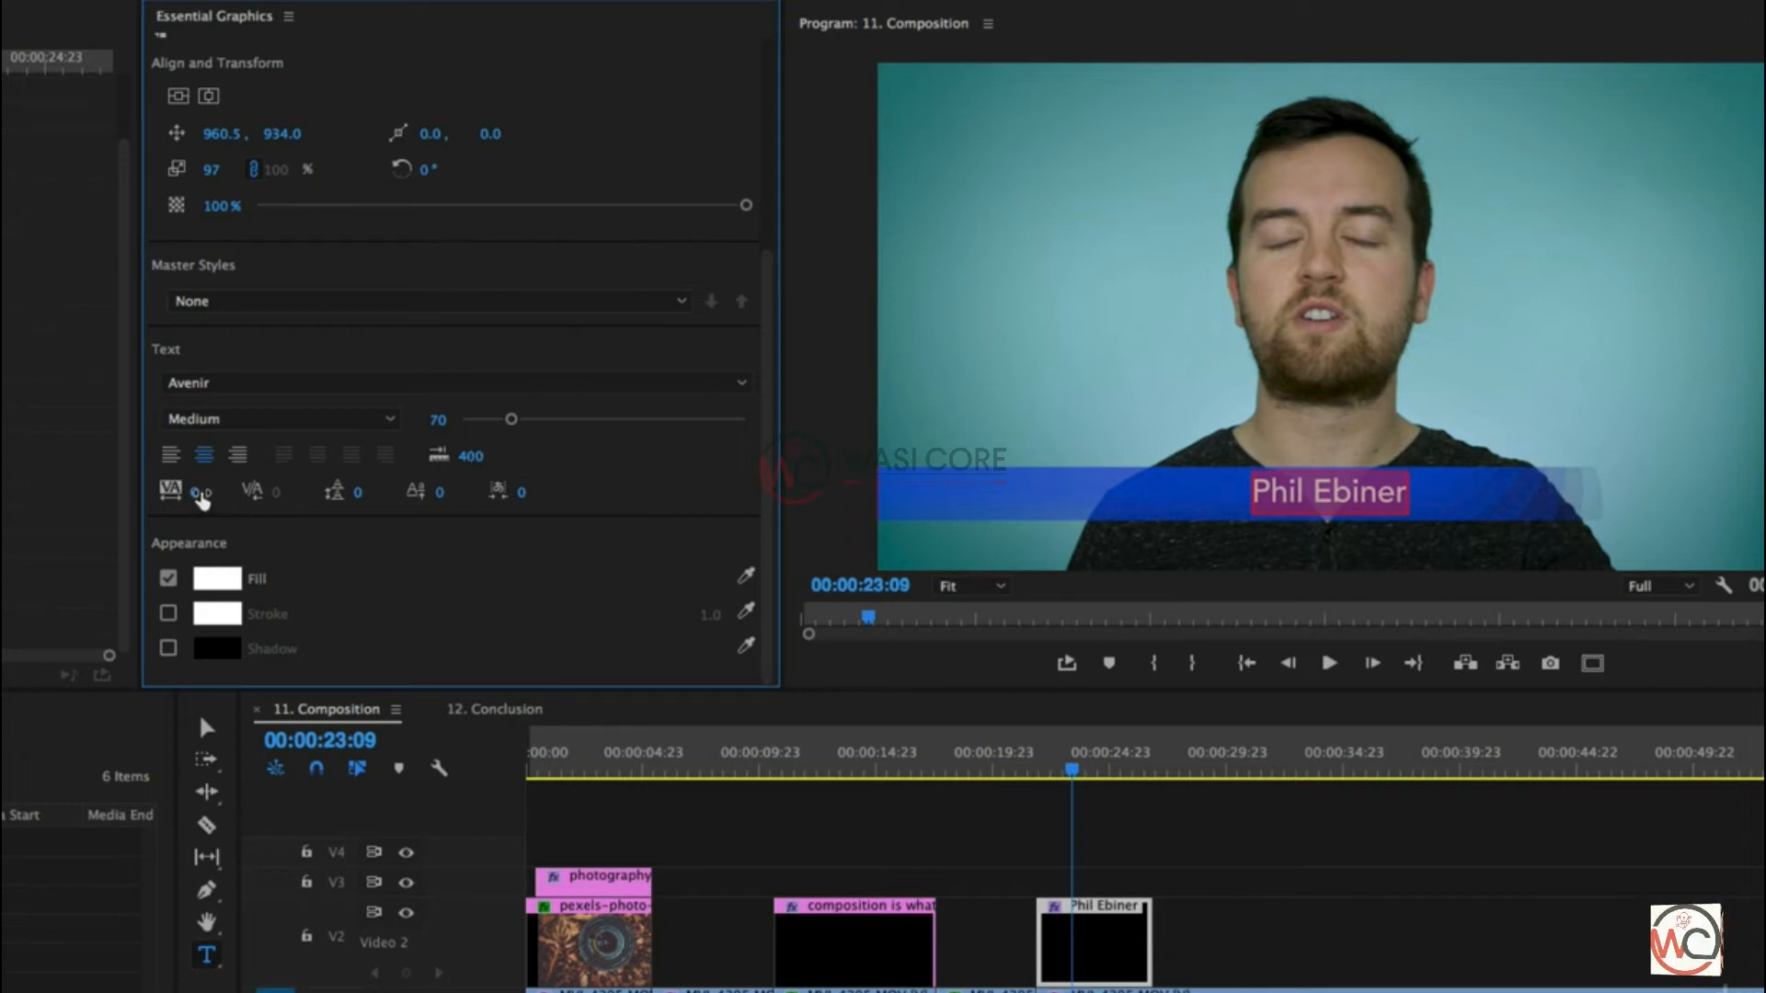
Step: Try wider tracking and a baseline shift on the caption text, undoing each change
{"action": "left_click_drag", "start_coordinate": [194, 492], "coordinate": [310, 492]}
{"action": "key", "text": "super+z"}
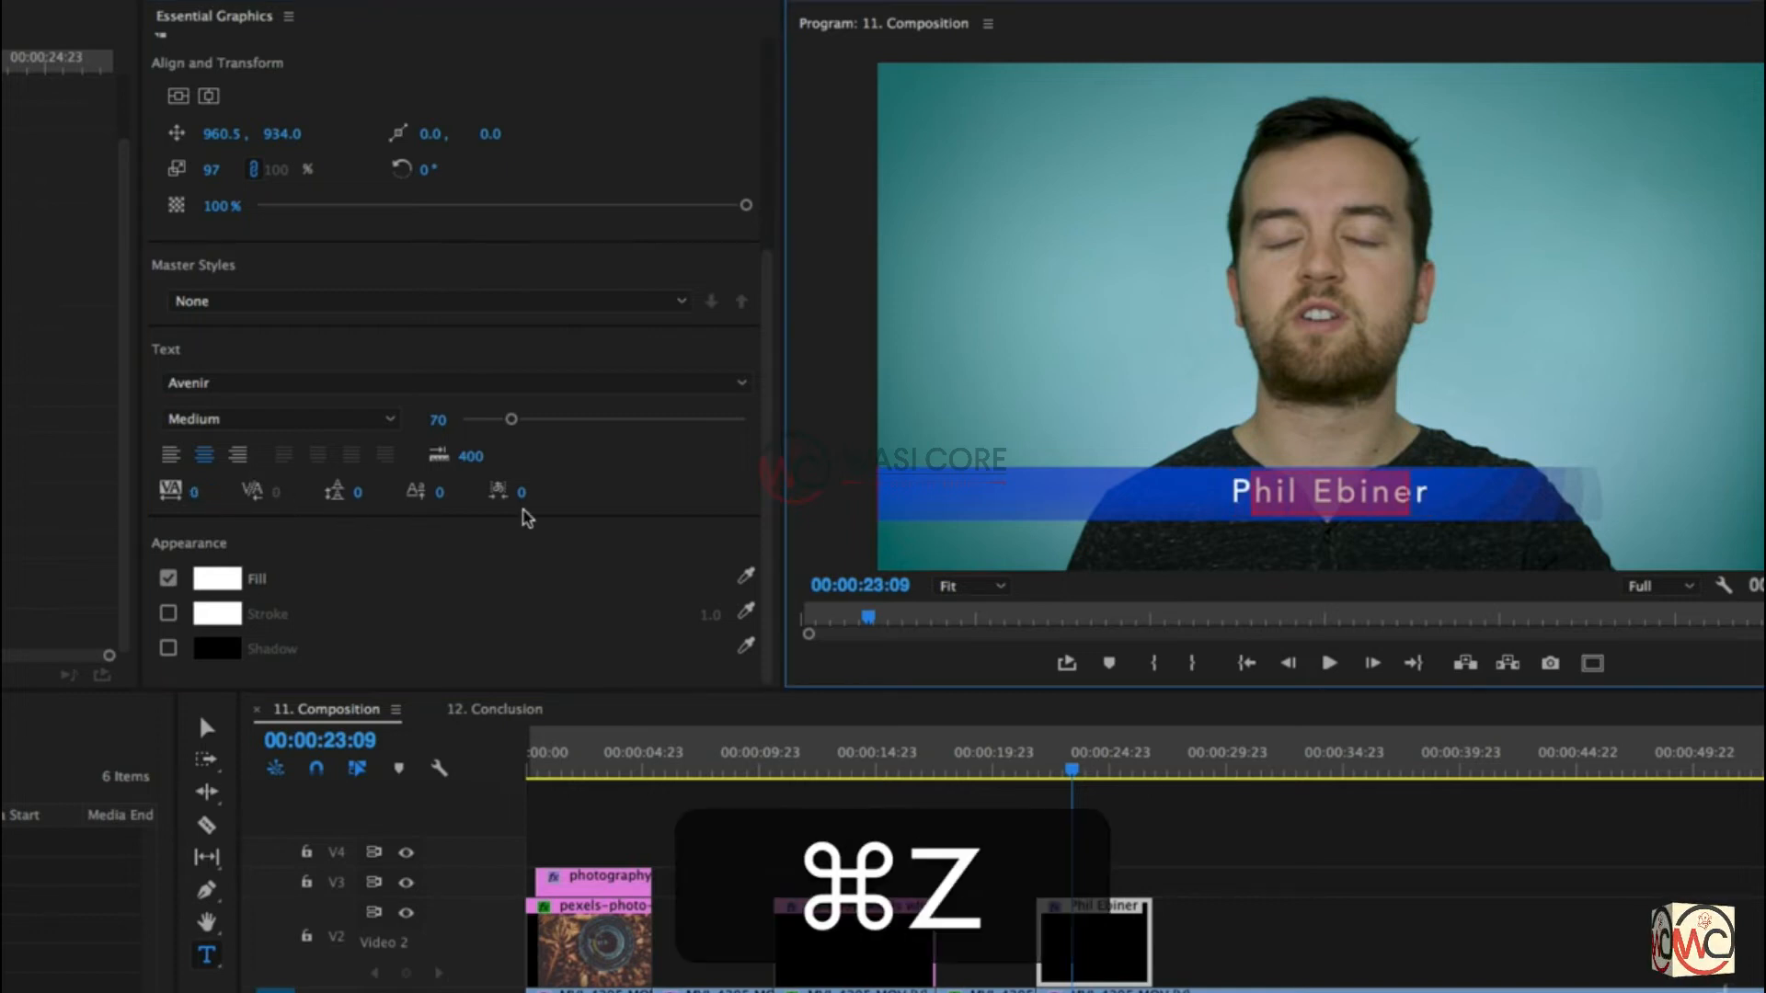
{"action": "left_click_drag", "start_coordinate": [444, 493], "coordinate": [457, 493]}
{"action": "key", "text": "super+z"}
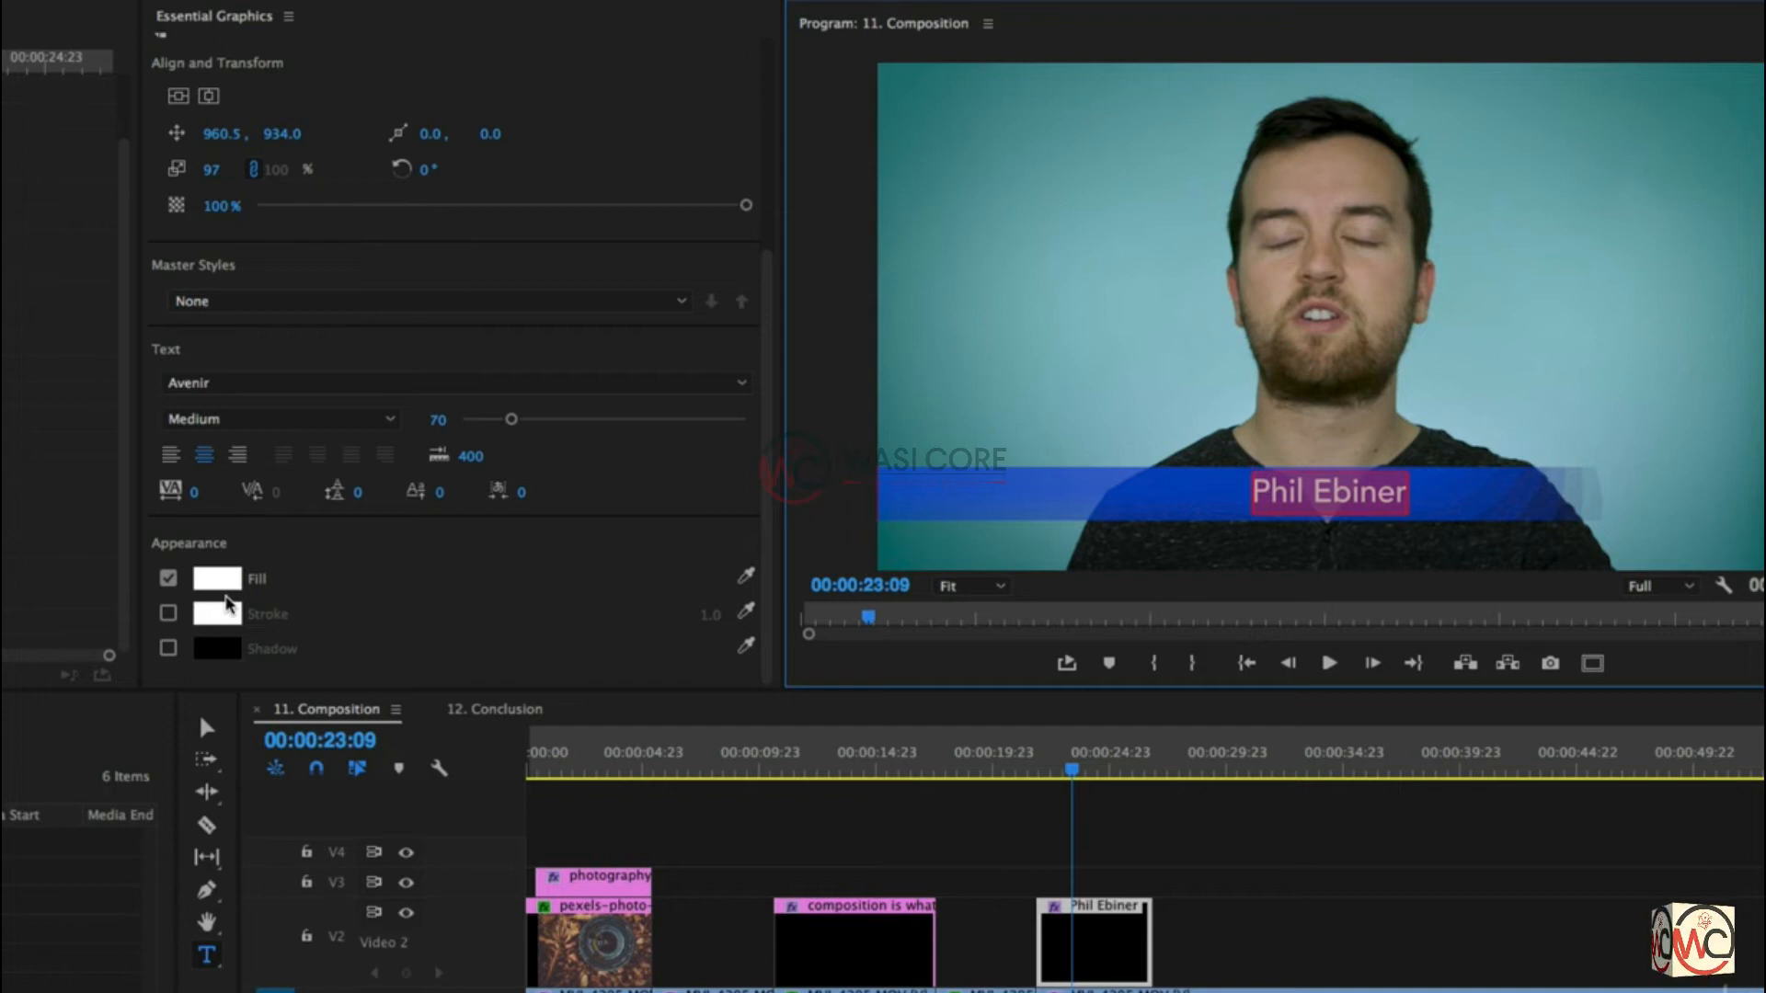
Step: Save the project, toggle the caption's fill off and on, and change its fill colour to a dark red
{"action": "key", "text": "super+s"}
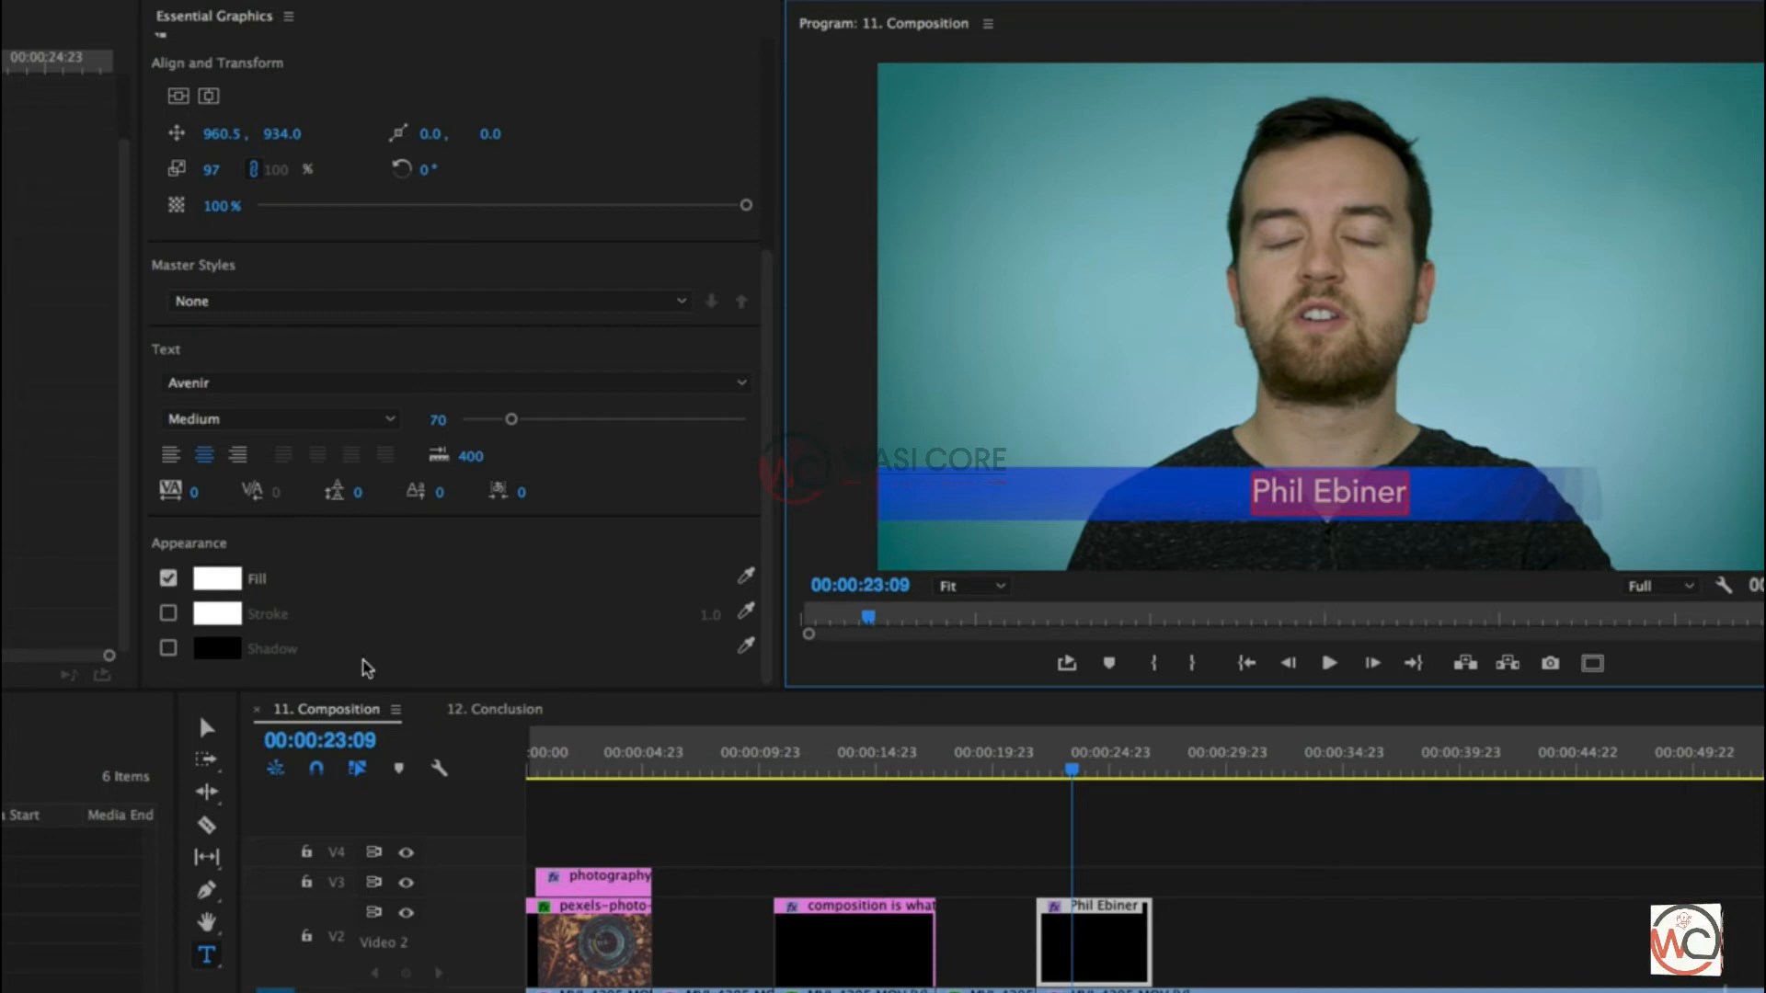
{"action": "left_click", "coordinate": [168, 579]}
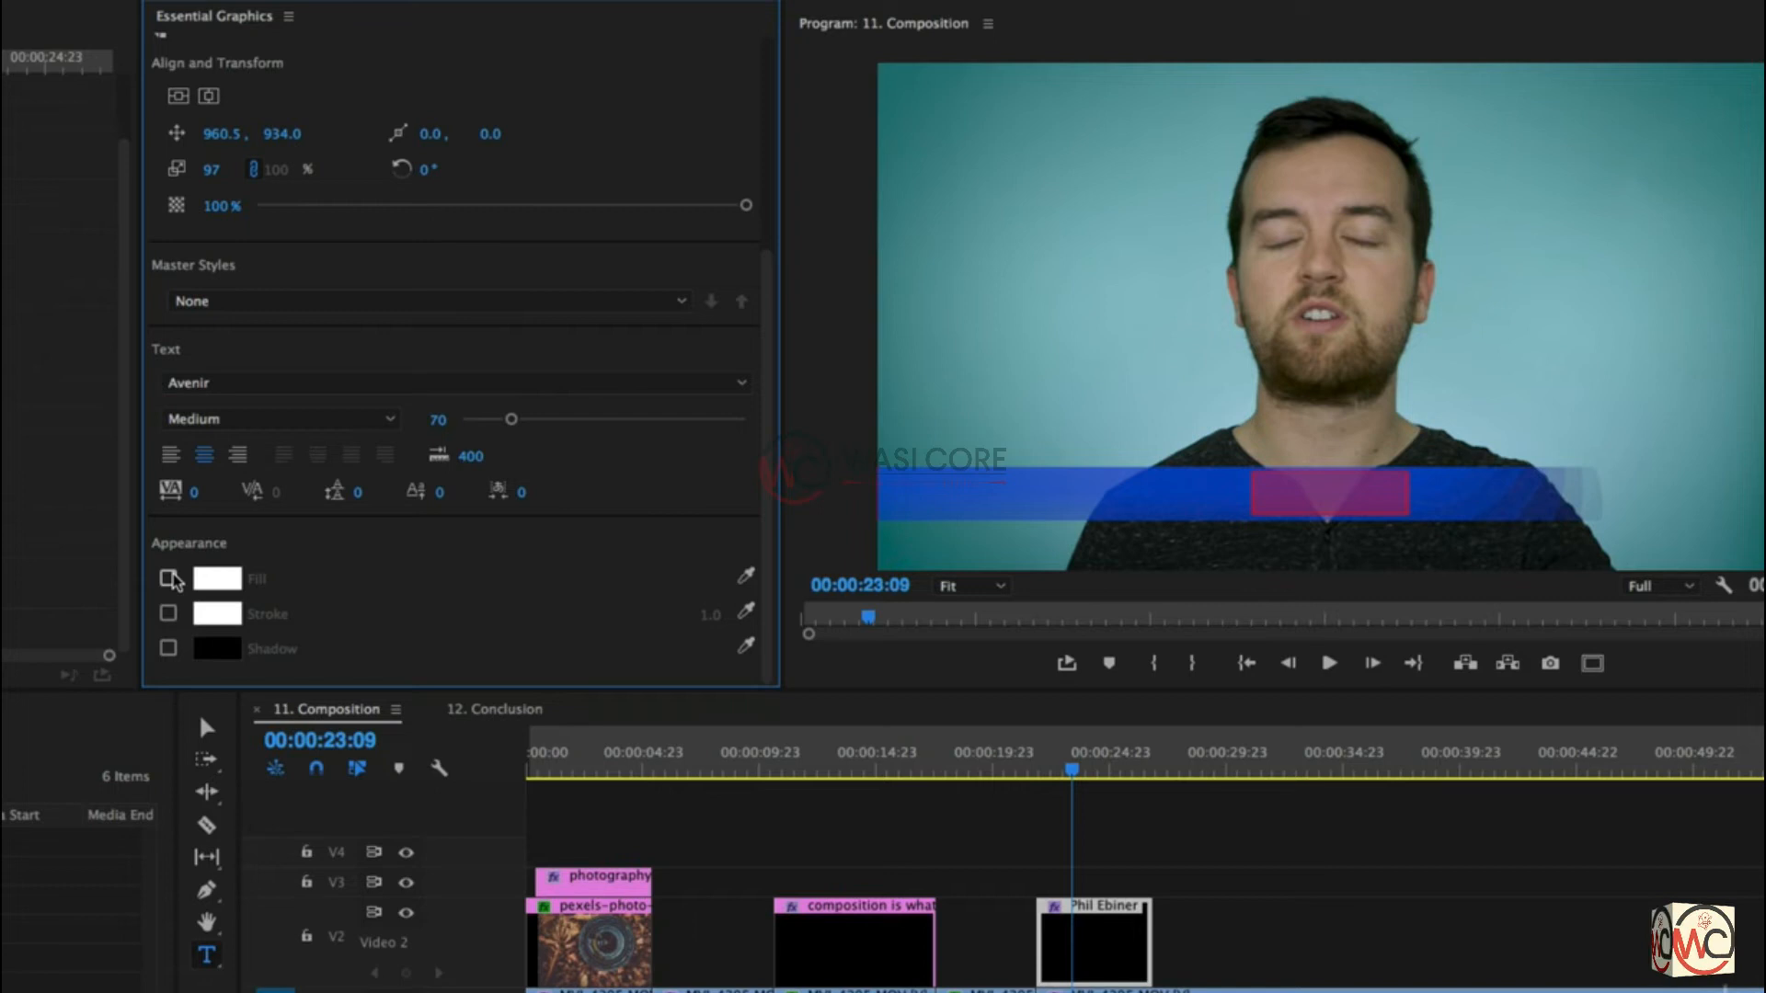
{"action": "left_click", "coordinate": [168, 579]}
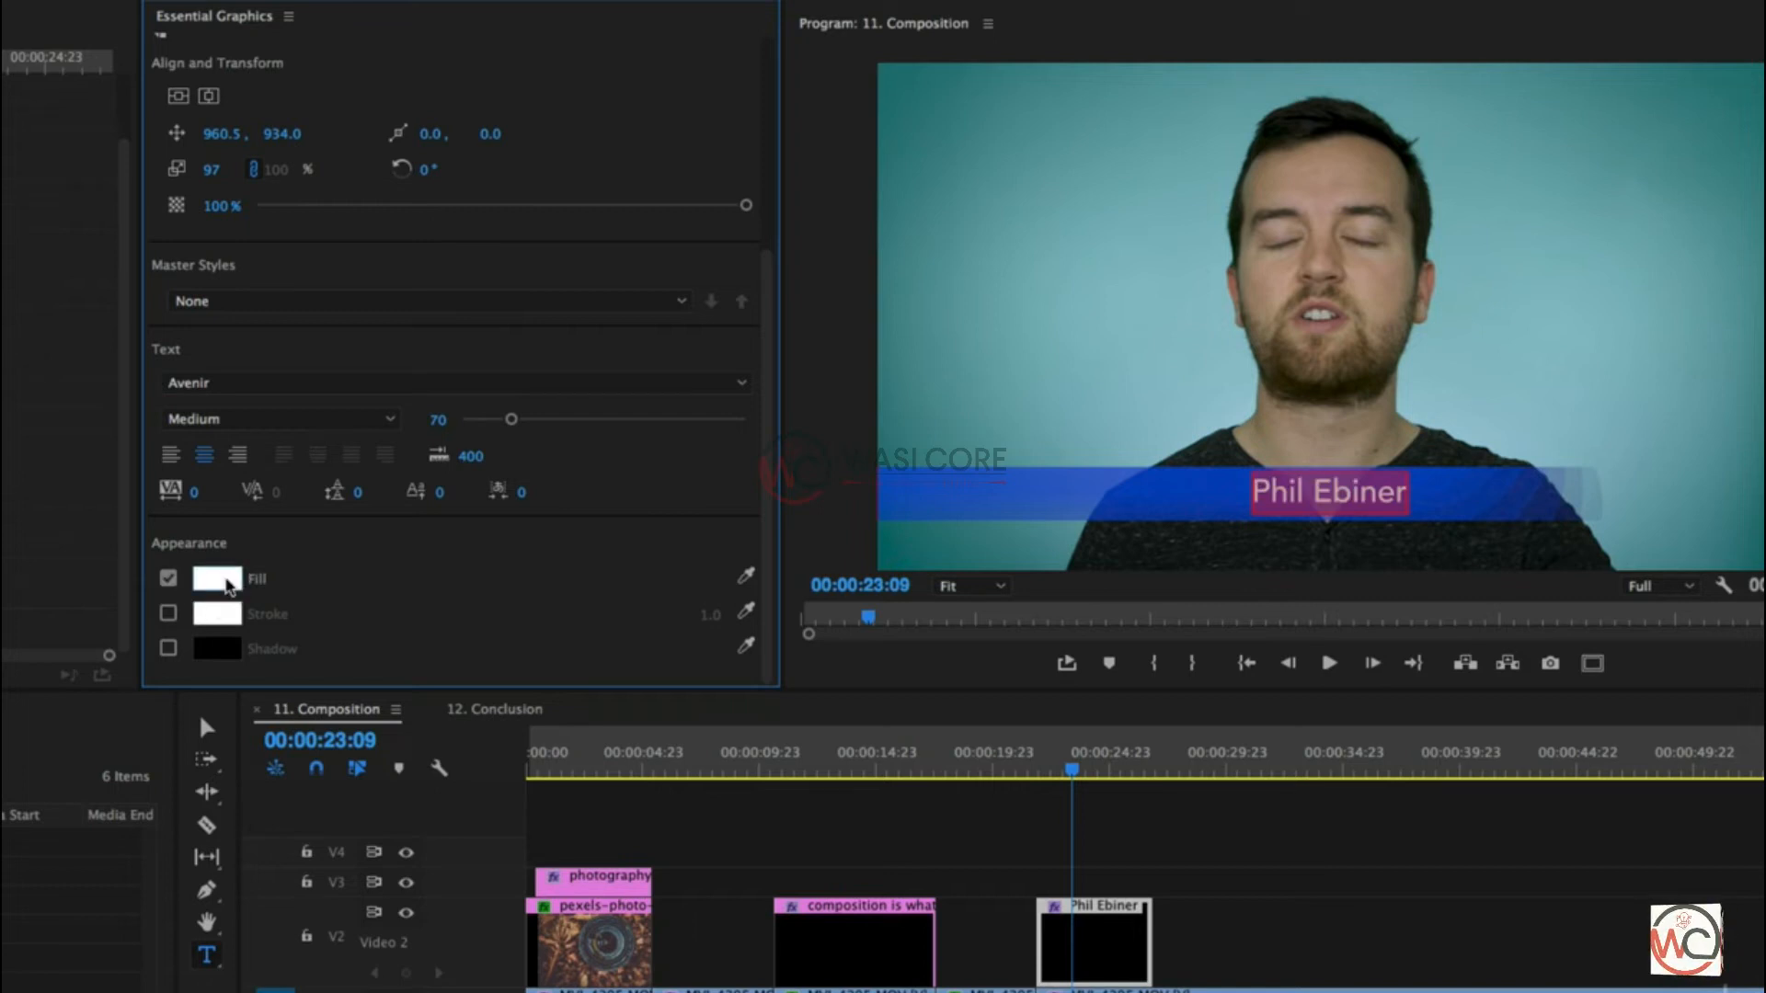
{"action": "left_click", "coordinate": [217, 579]}
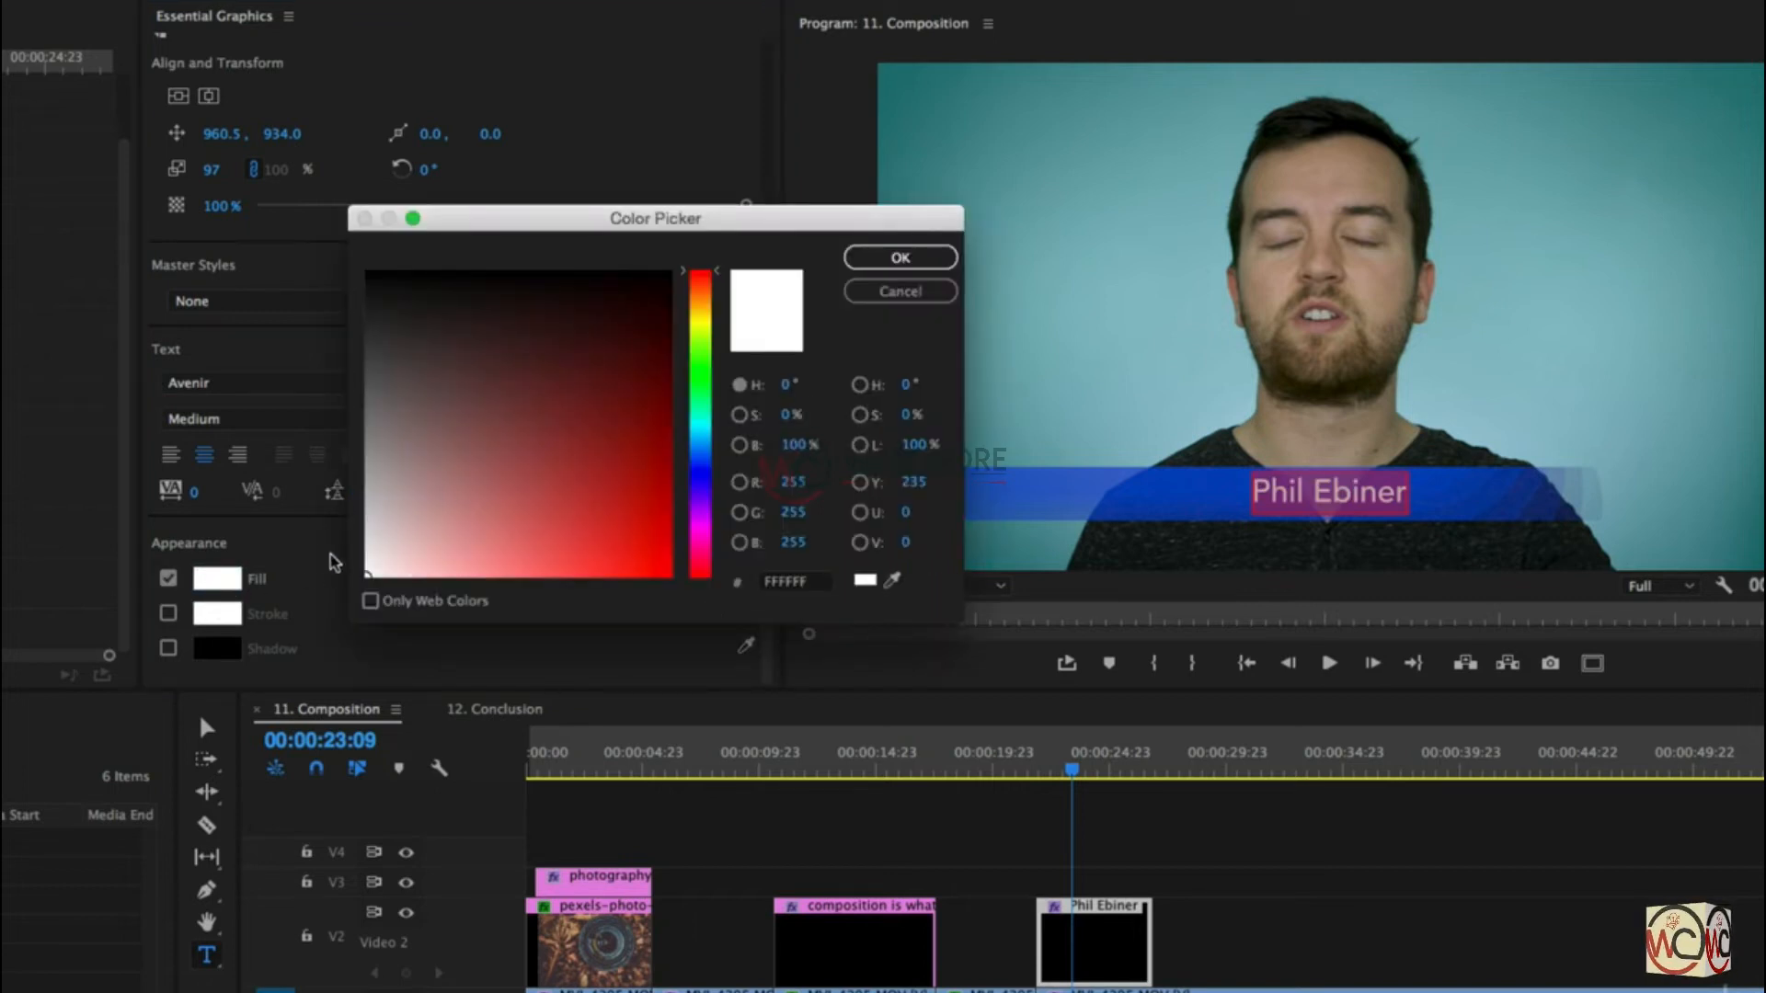
{"action": "left_click", "coordinate": [653, 551]}
{"action": "left_click", "coordinate": [601, 489]}
{"action": "left_click", "coordinate": [900, 258]}
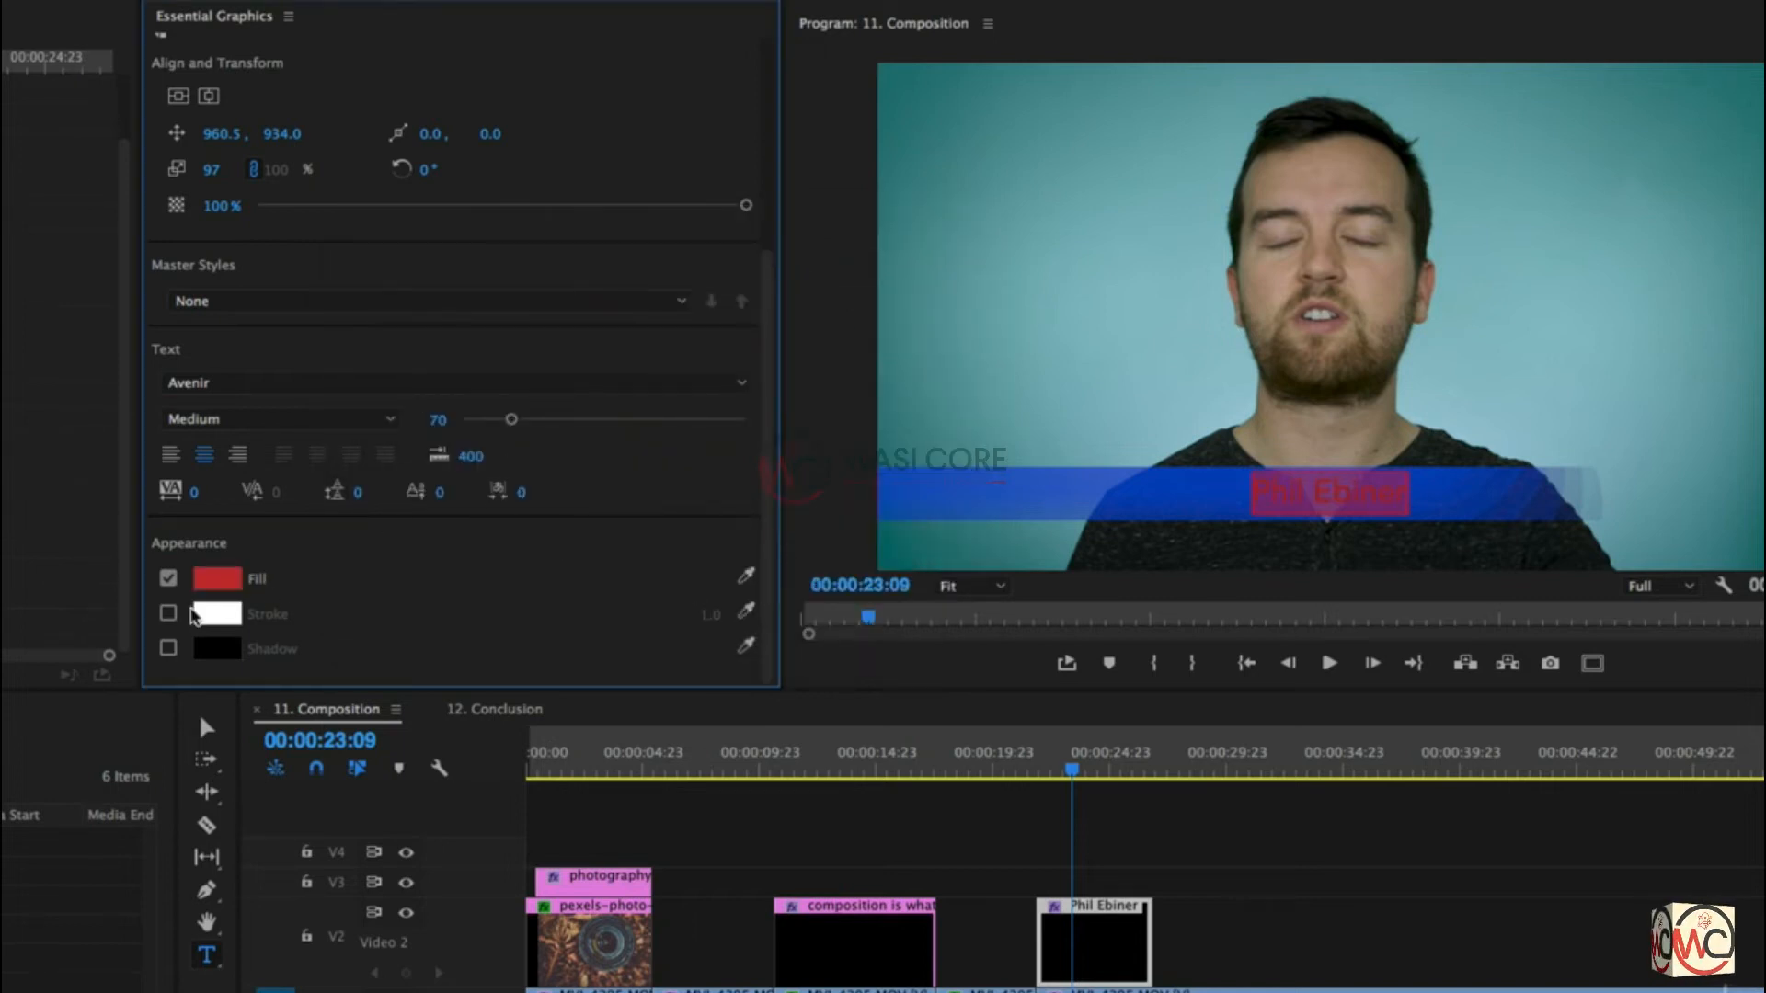
Step: Add a white stroke of width 6.0 to the caption text and enlarge its font size to 400
{"action": "left_click", "coordinate": [170, 614]}
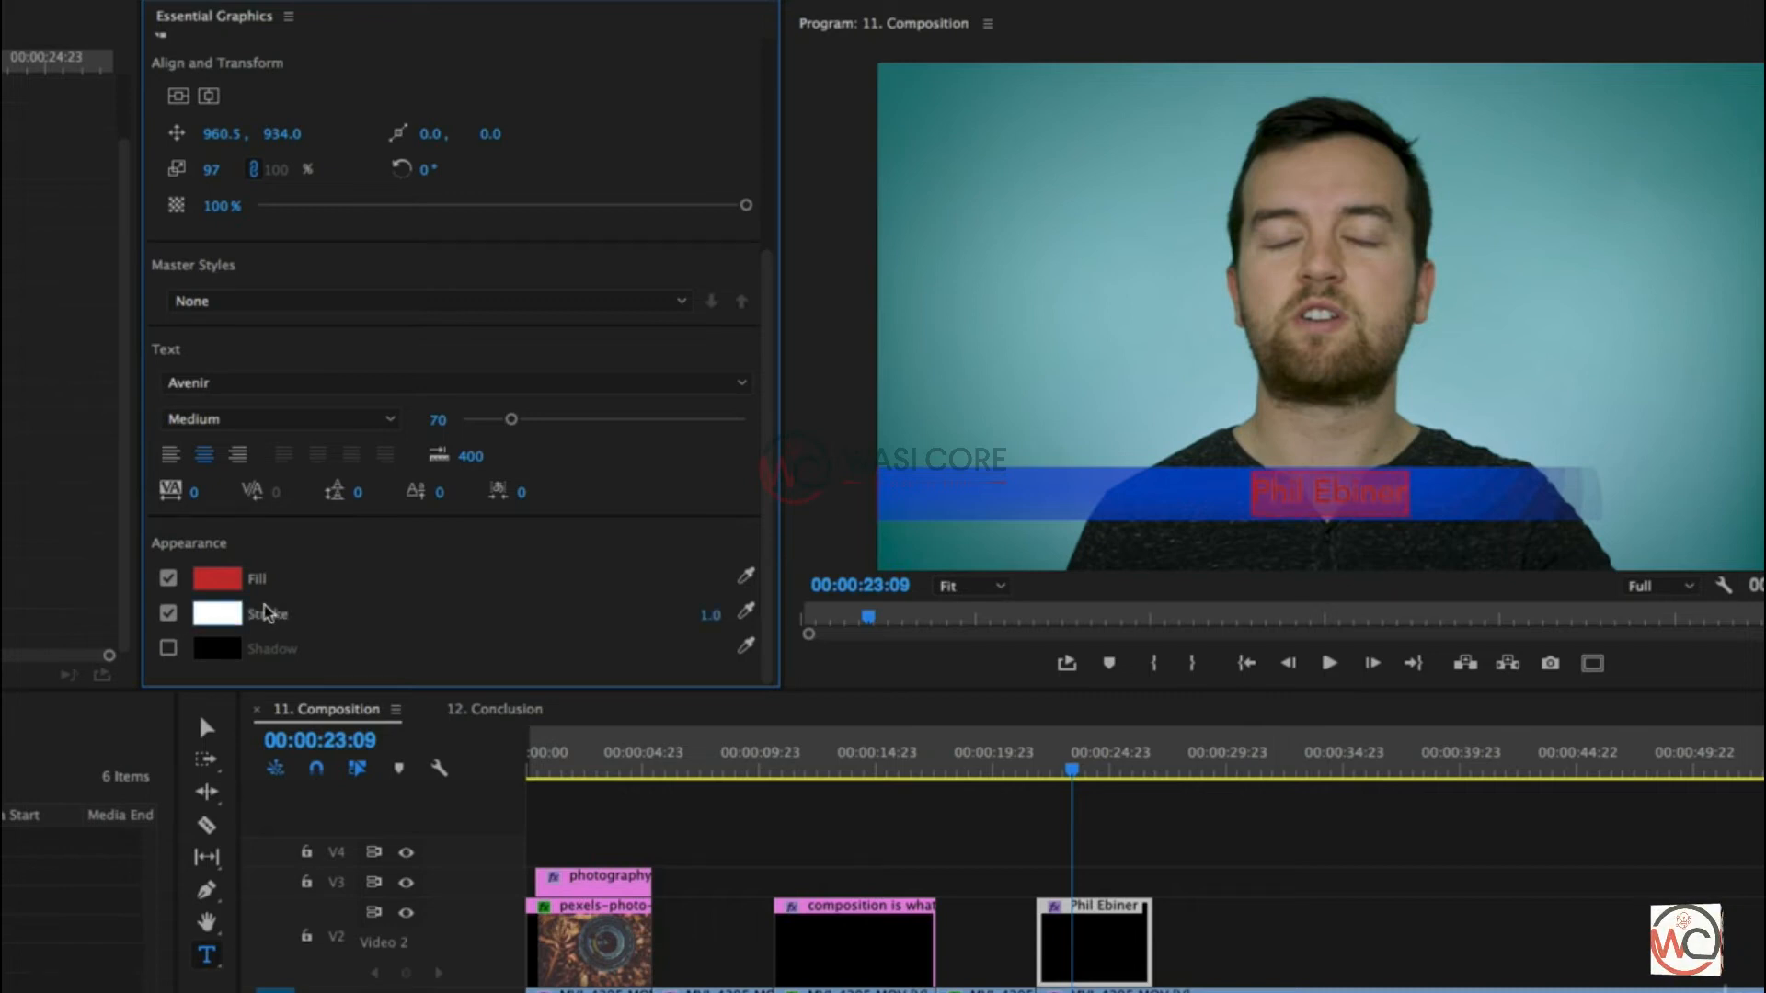
{"action": "left_click_drag", "start_coordinate": [713, 625], "coordinate": [717, 624]}
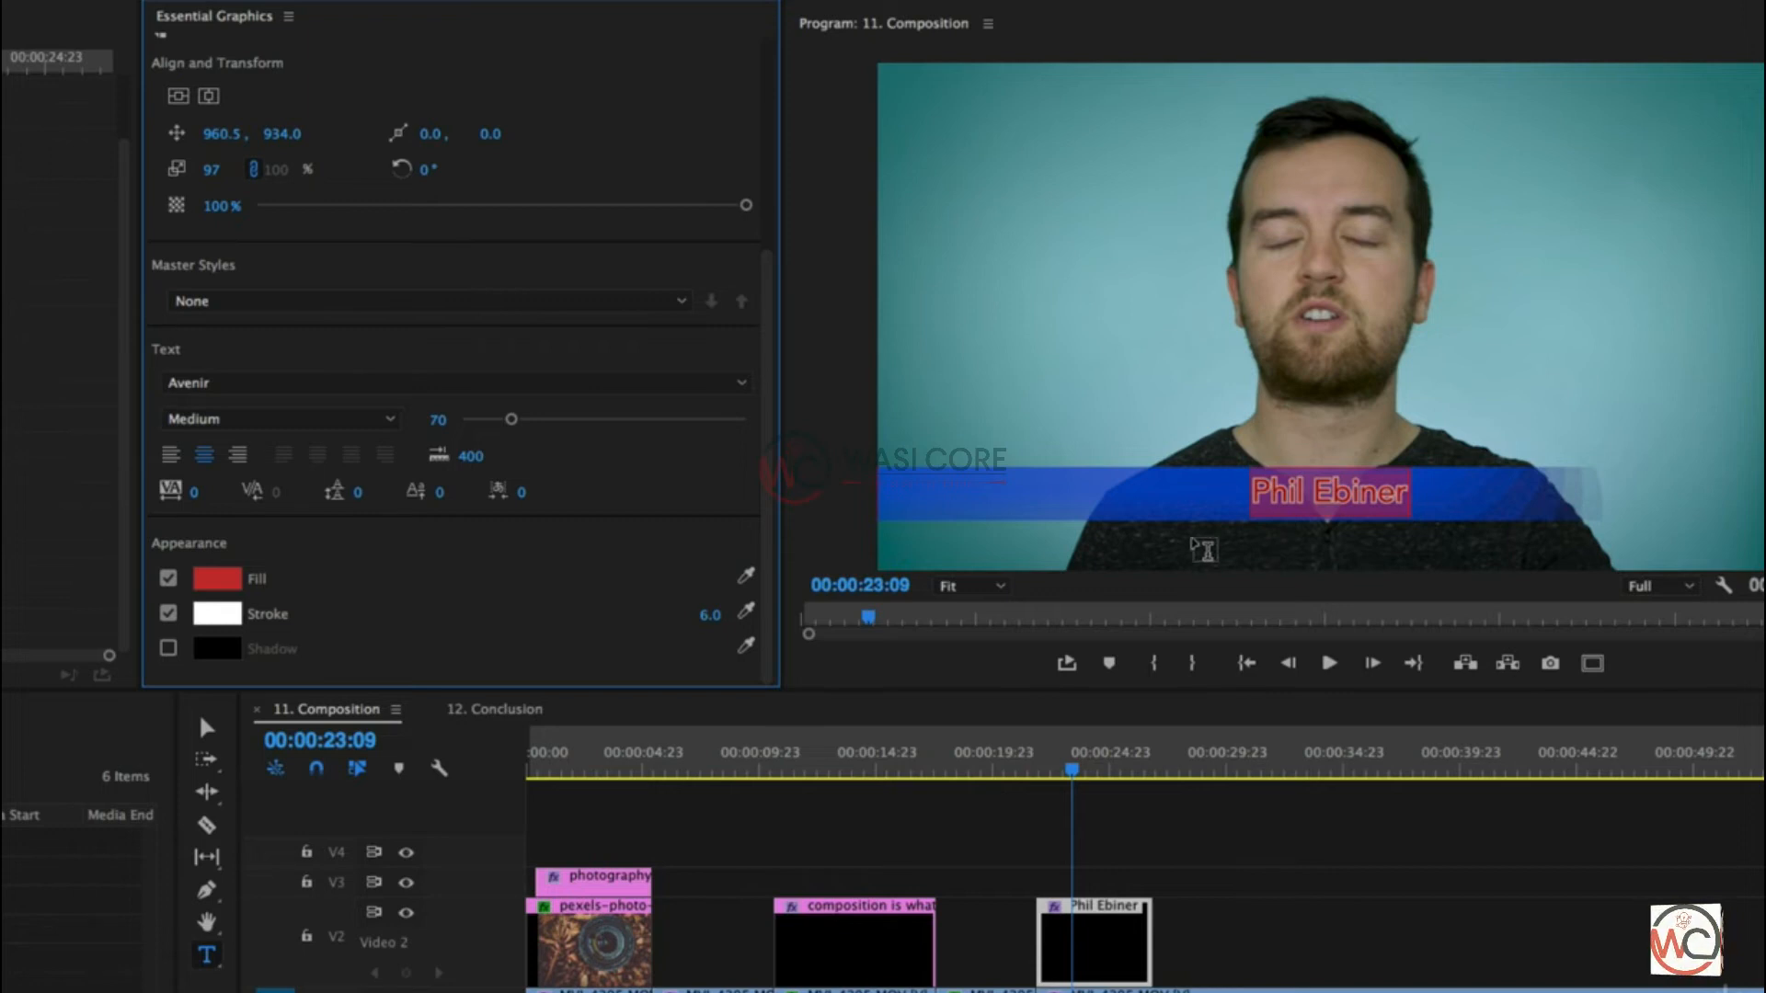
{"action": "left_click_drag", "start_coordinate": [511, 420], "coordinate": [837, 460]}
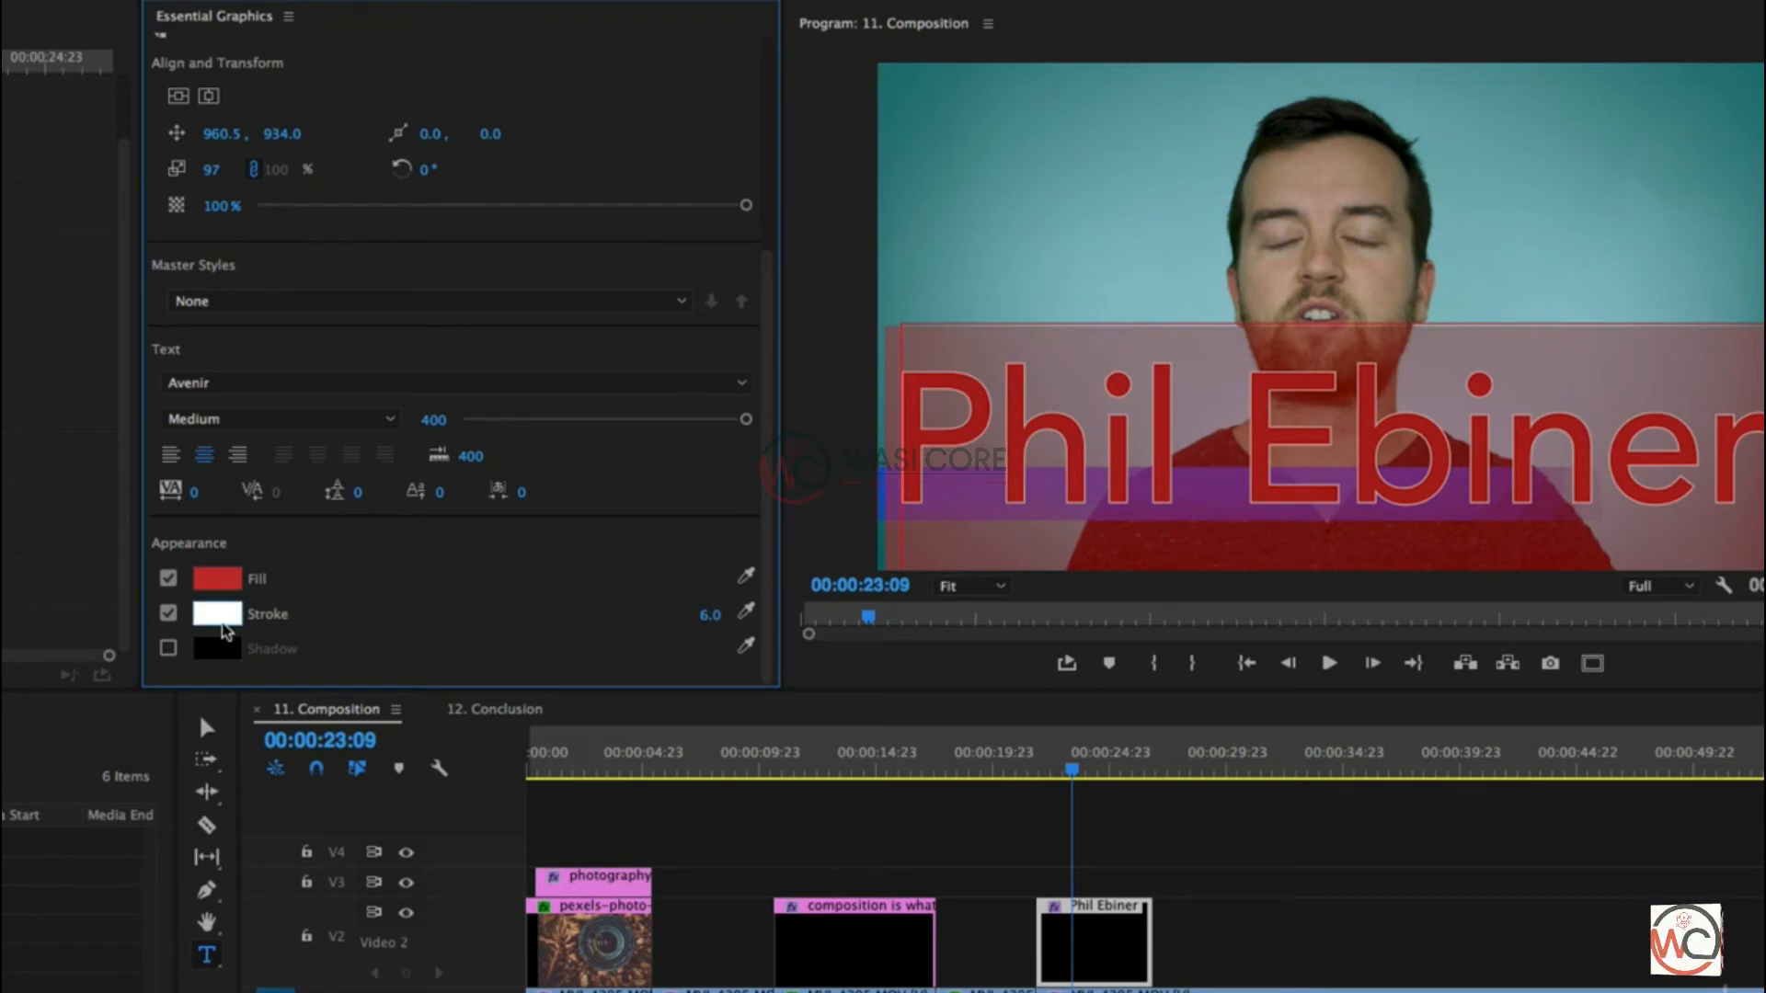
Step: Turn off the caption text's fill, reselect its text layer, and change the font style to Heavy Oblique
{"action": "left_click", "coordinate": [171, 578]}
{"action": "left_click", "coordinate": [1416, 903]}
{"action": "left_click", "coordinate": [1106, 942]}
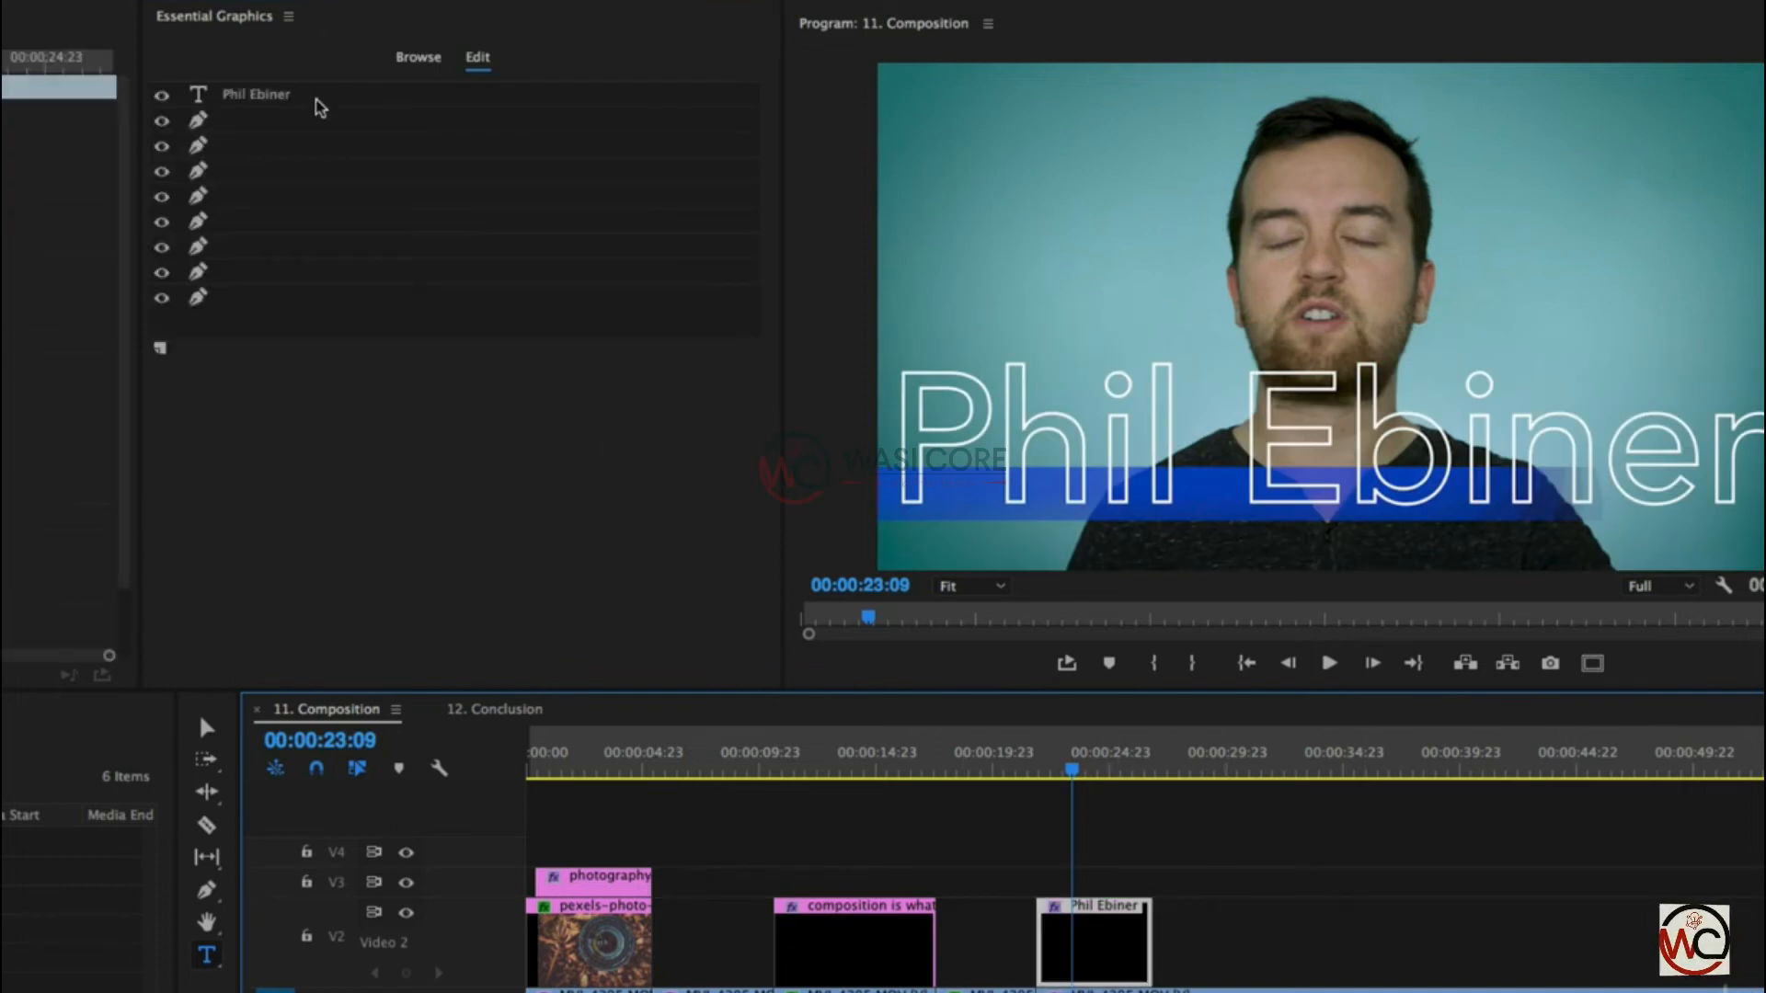
{"action": "left_click", "coordinate": [316, 94]}
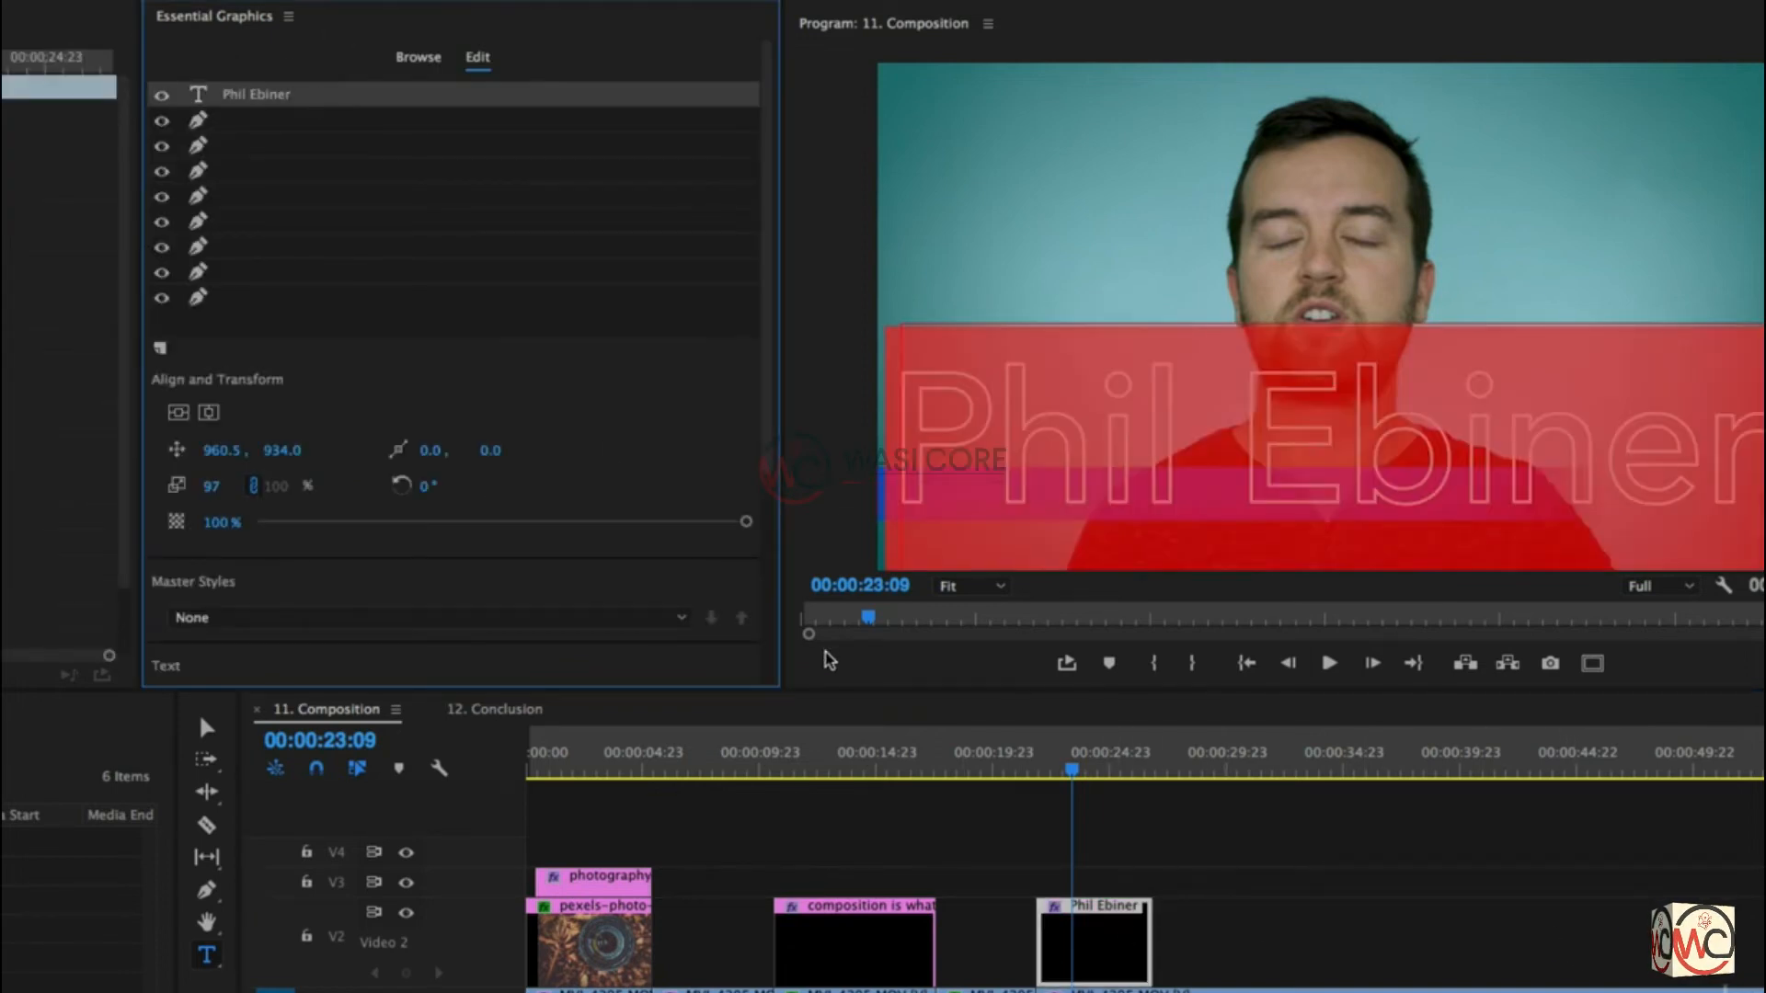
{"action": "scroll", "coordinate": [284, 457], "scroll_direction": "down", "scroll_amount": 5}
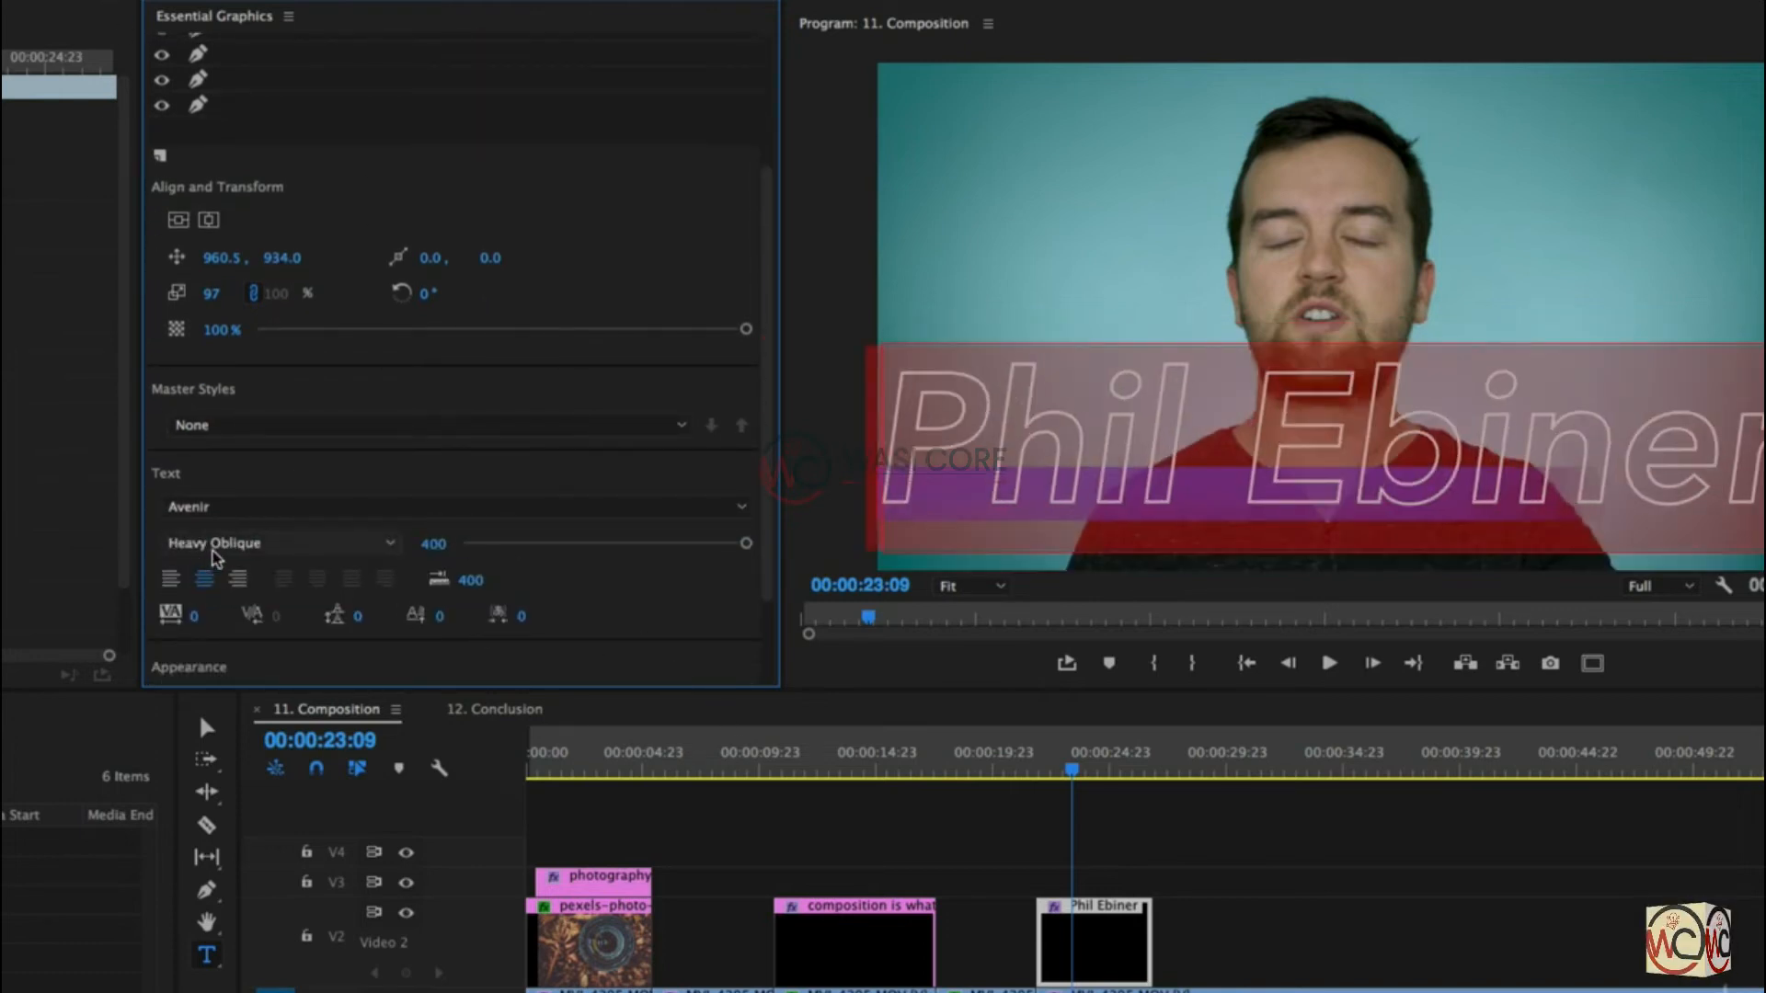
{"action": "scroll", "coordinate": [617, 575], "scroll_direction": "down", "scroll_amount": 1}
{"action": "scroll", "coordinate": [496, 599], "scroll_direction": "down", "scroll_amount": 3}
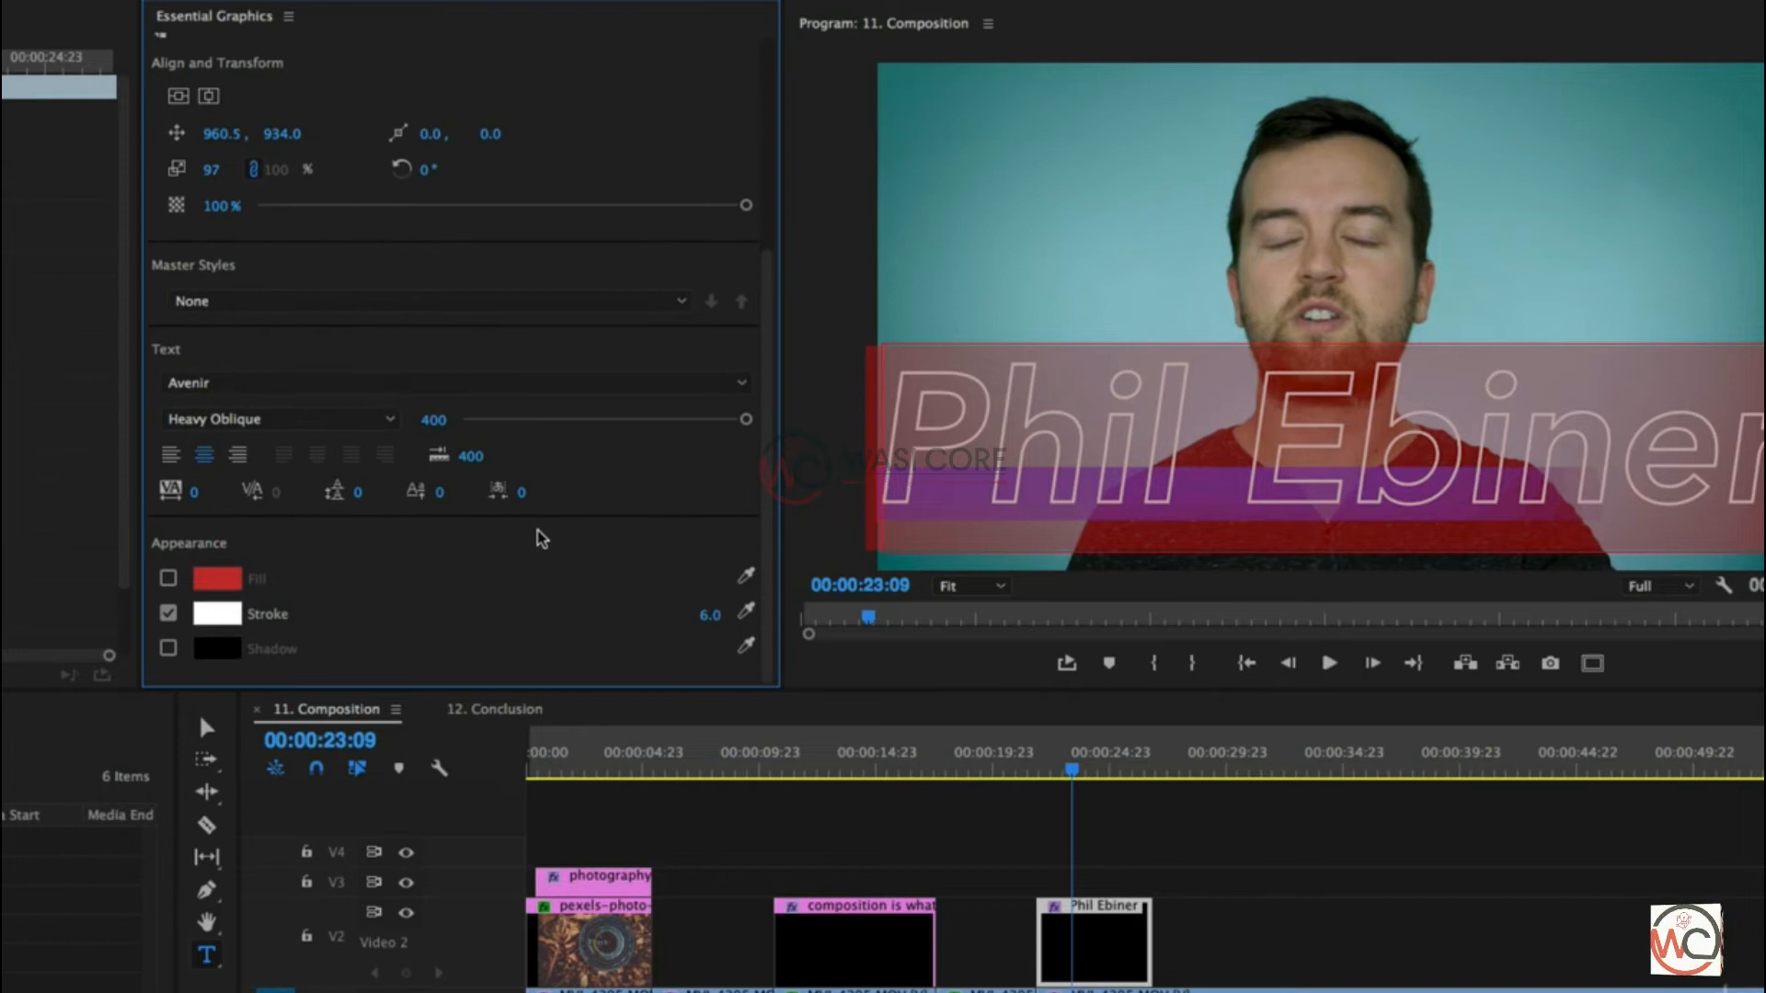
Step: Turn the caption text's red fill back on and add a black shadow with the blur set to 188
{"action": "left_click", "coordinate": [168, 578]}
{"action": "left_click", "coordinate": [168, 650]}
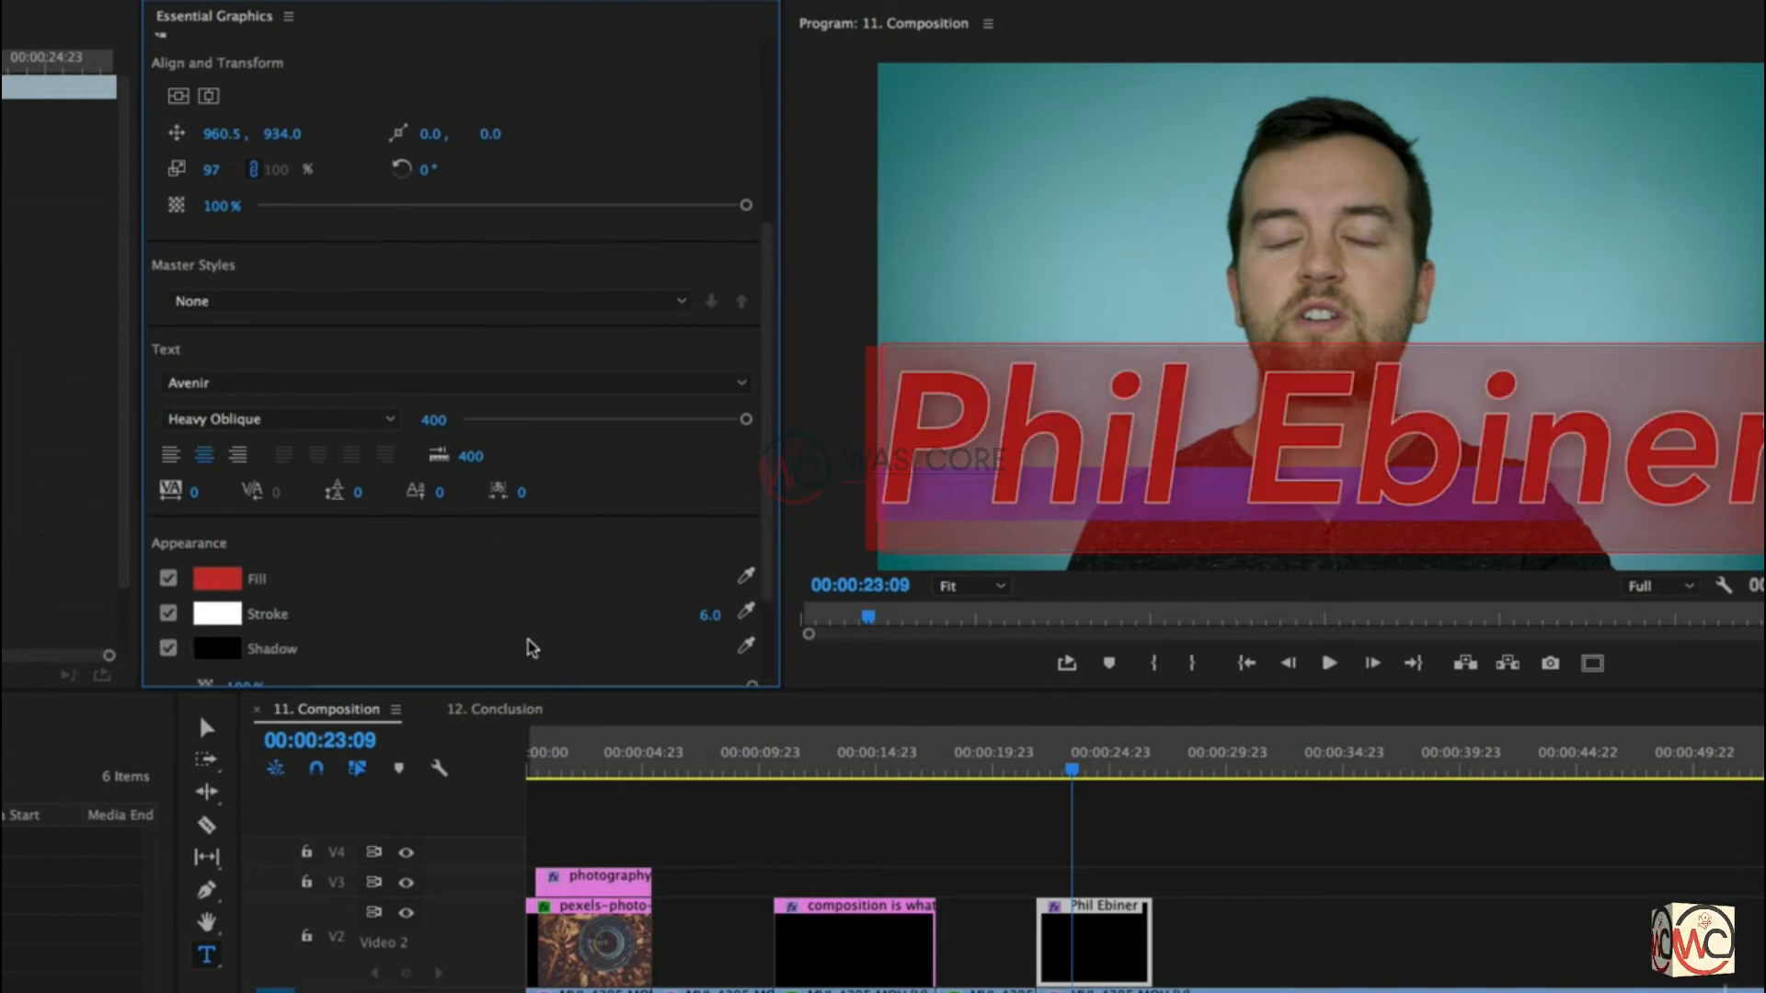
{"action": "scroll", "coordinate": [543, 609], "scroll_direction": "down", "scroll_amount": 3}
{"action": "scroll", "coordinate": [542, 609], "scroll_direction": "down", "scroll_amount": 1}
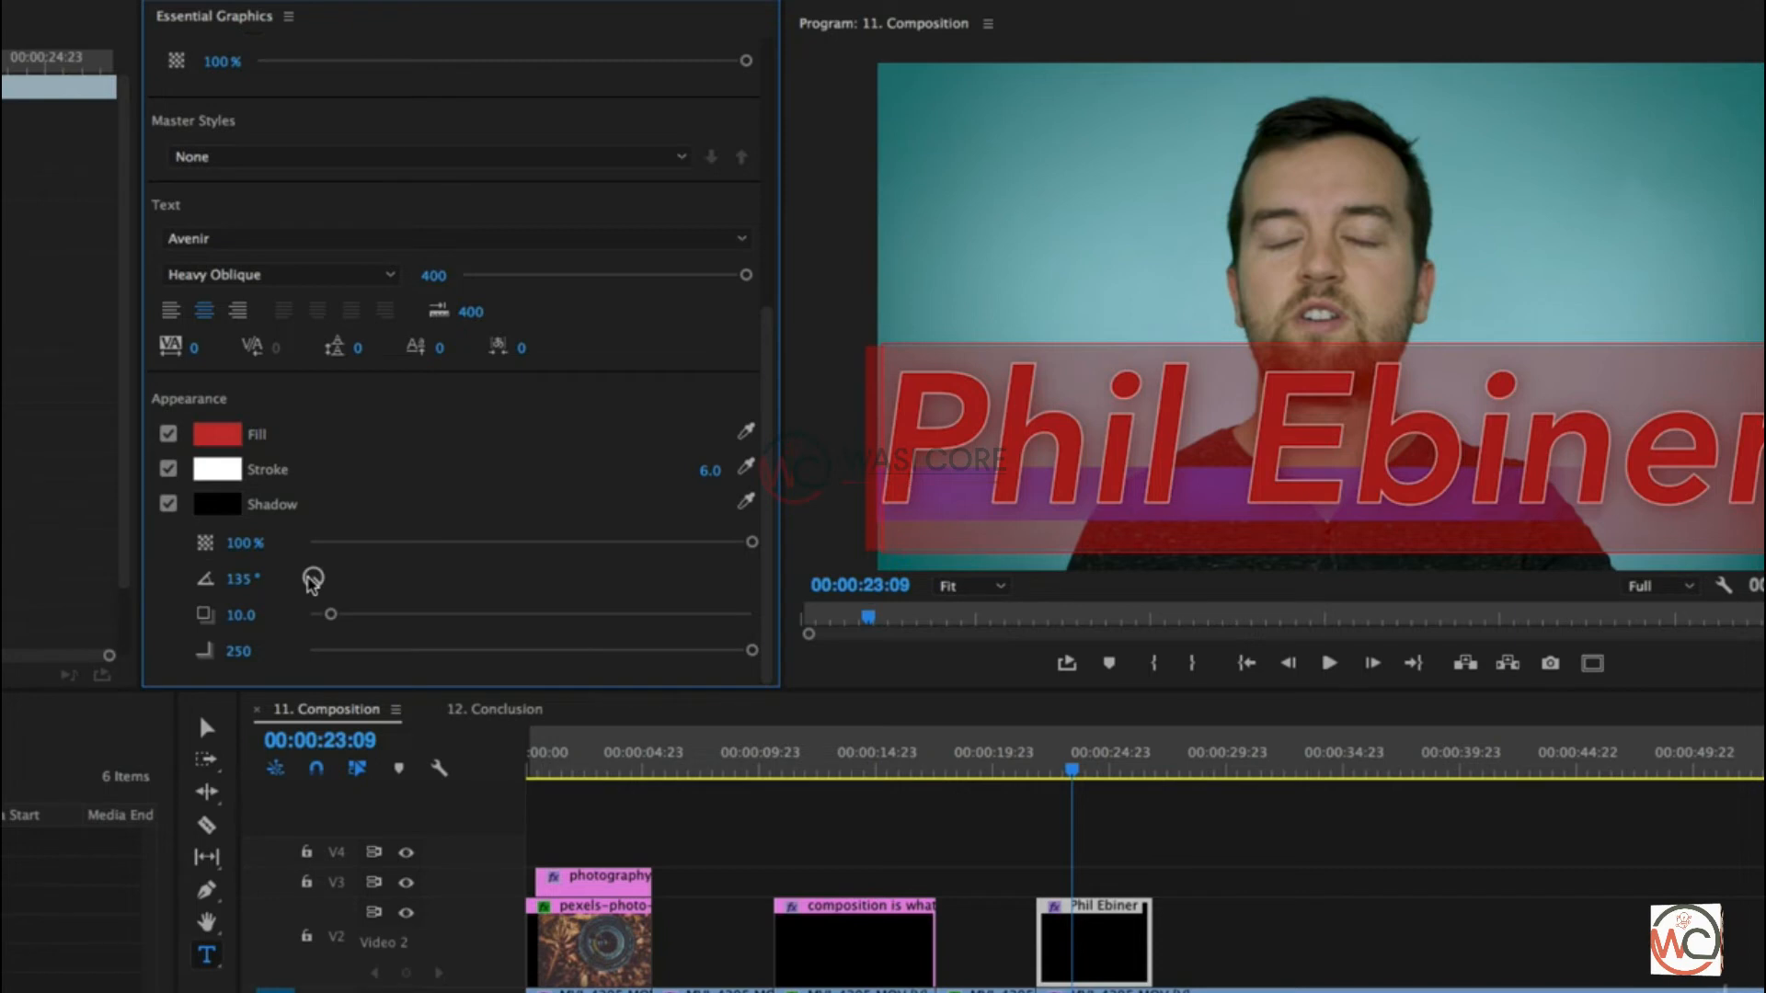
{"action": "left_click_drag", "start_coordinate": [752, 651], "coordinate": [646, 652]}
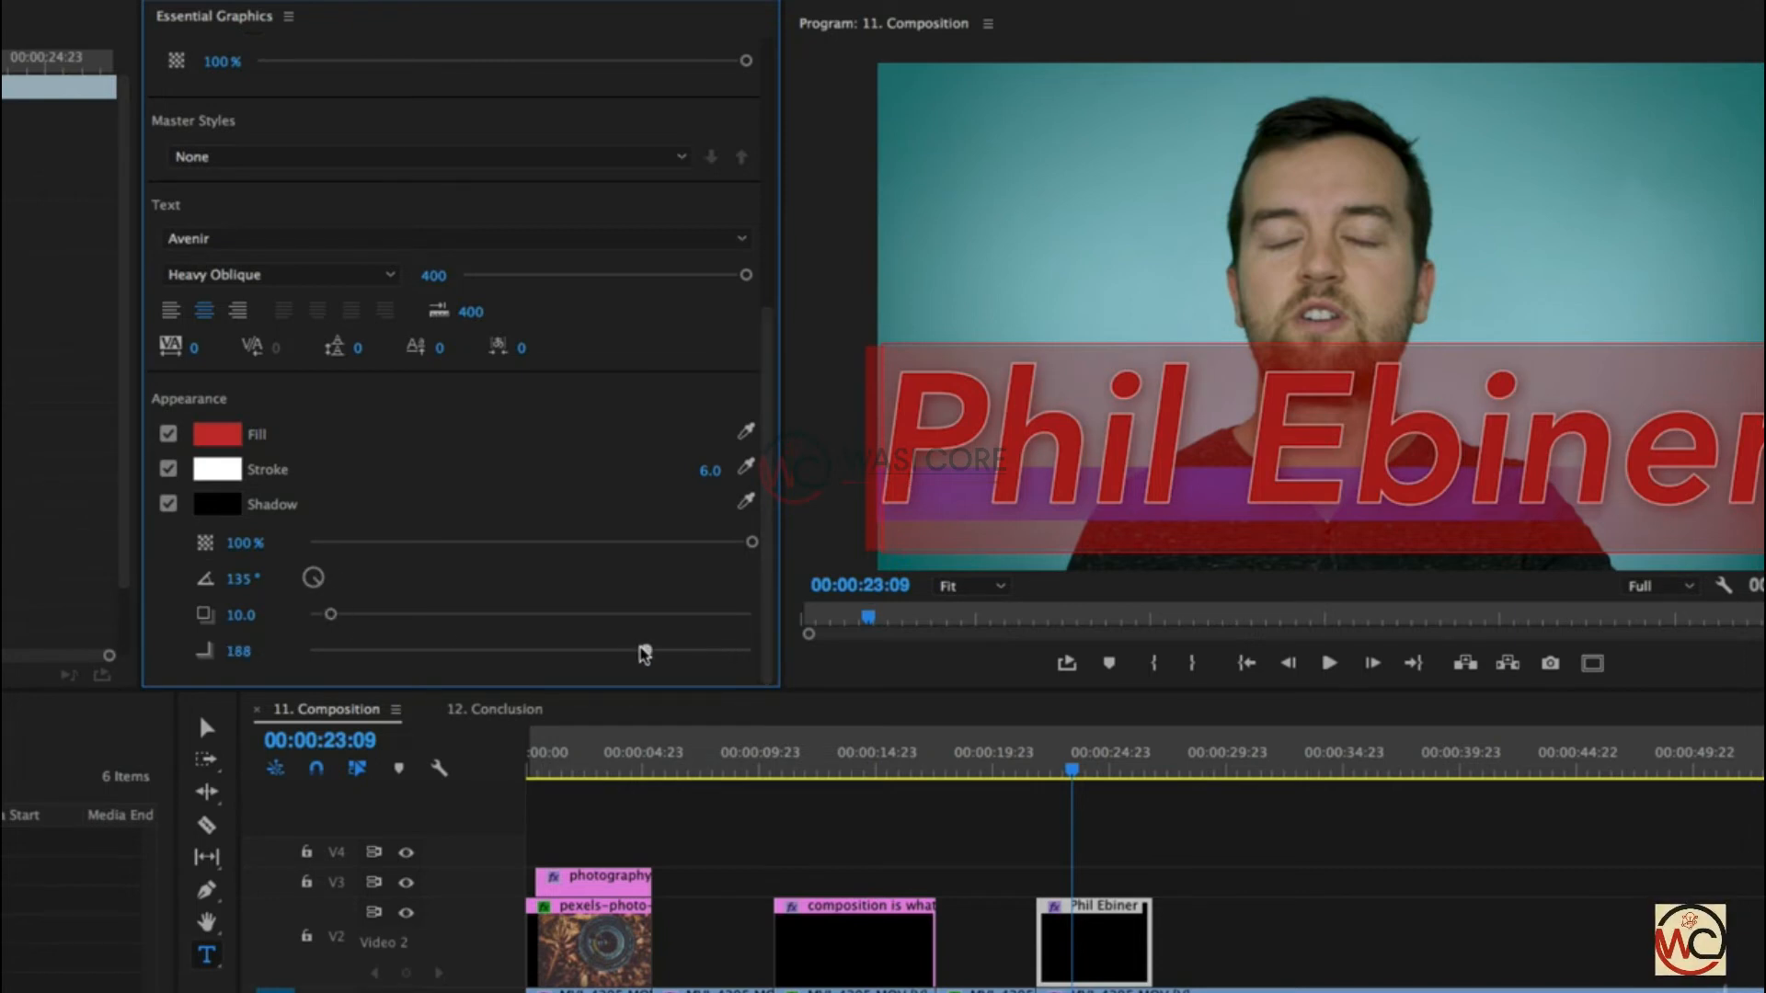
Step: Check the lower third in the program monitor with its clip deselected and reselected, and play the sequence from about 00:00:23
{"action": "left_click", "coordinate": [1200, 878]}
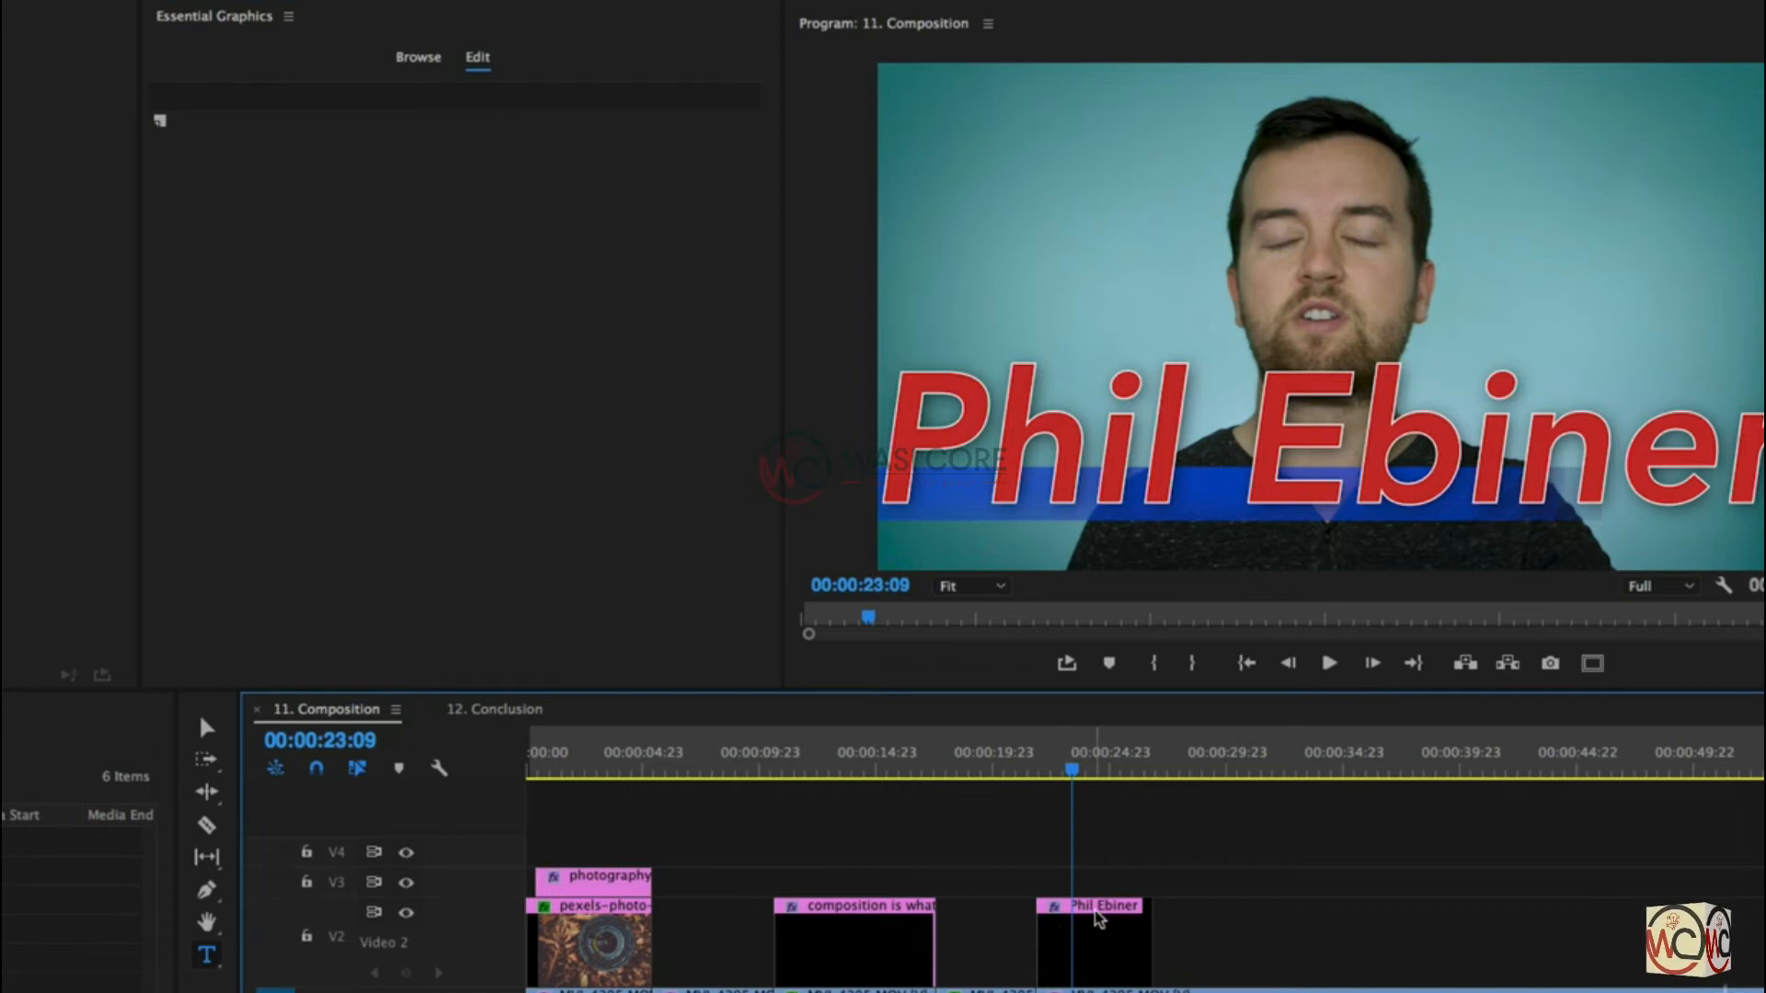
{"action": "left_click", "coordinate": [1059, 946]}
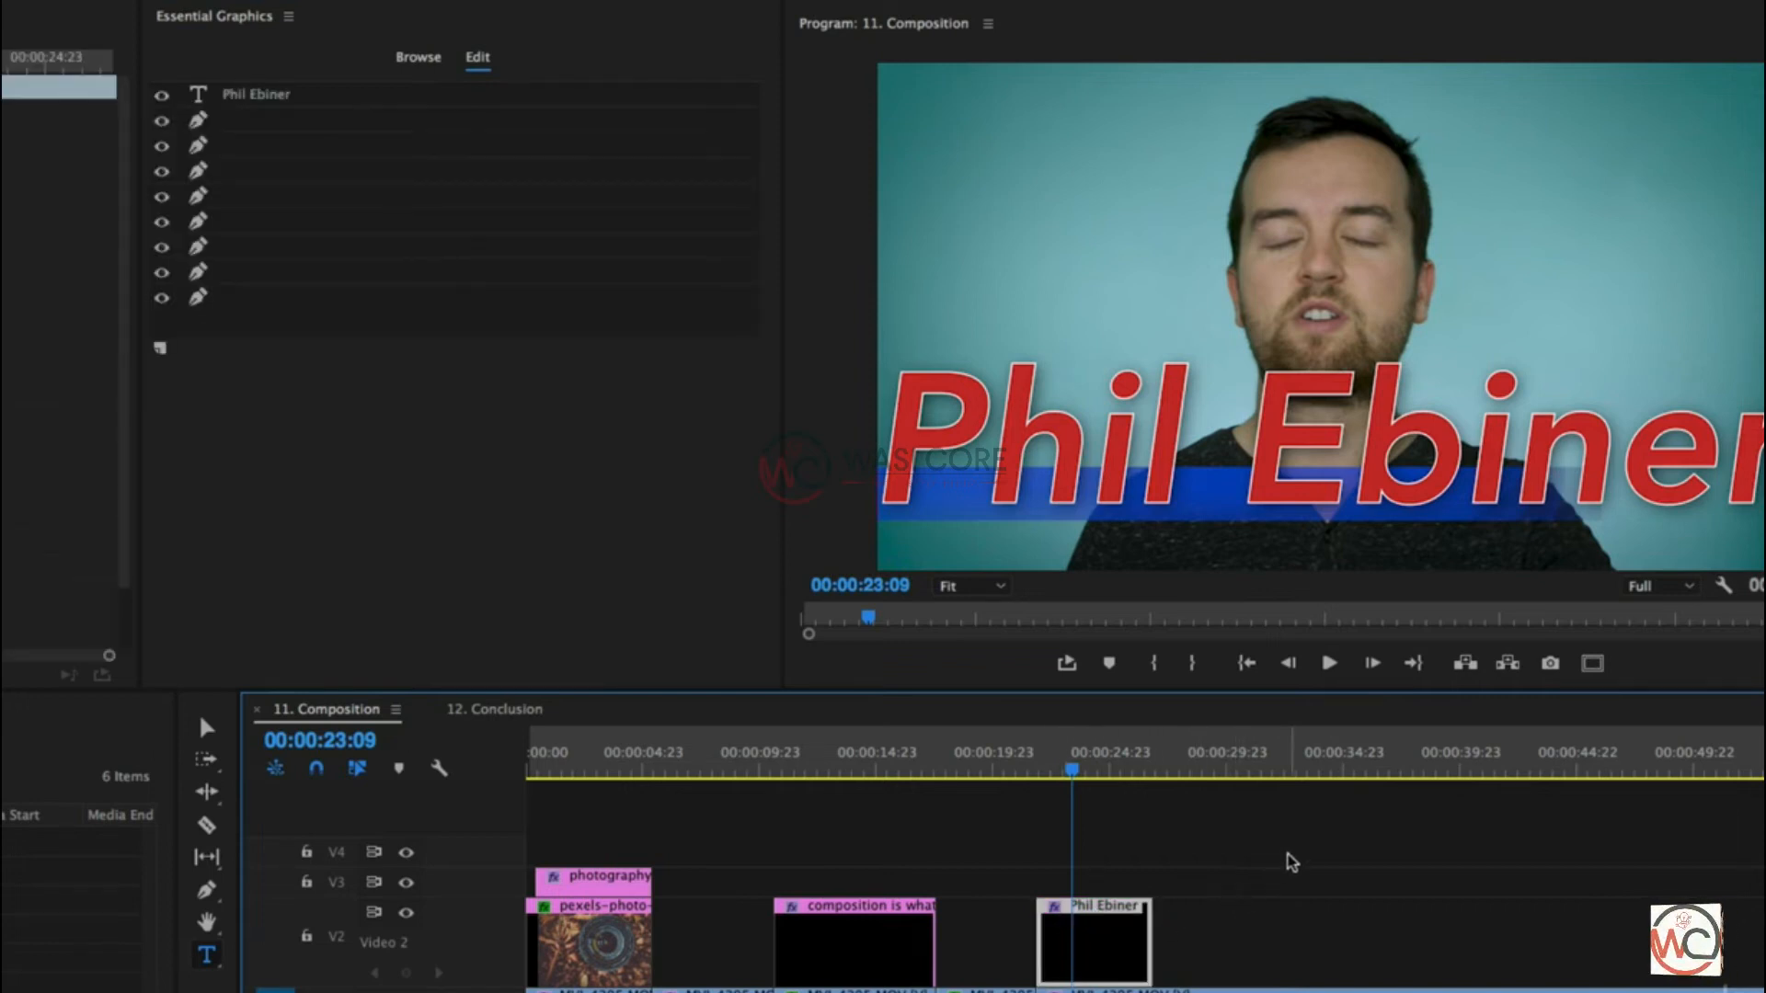
{"action": "left_click", "coordinate": [1308, 933]}
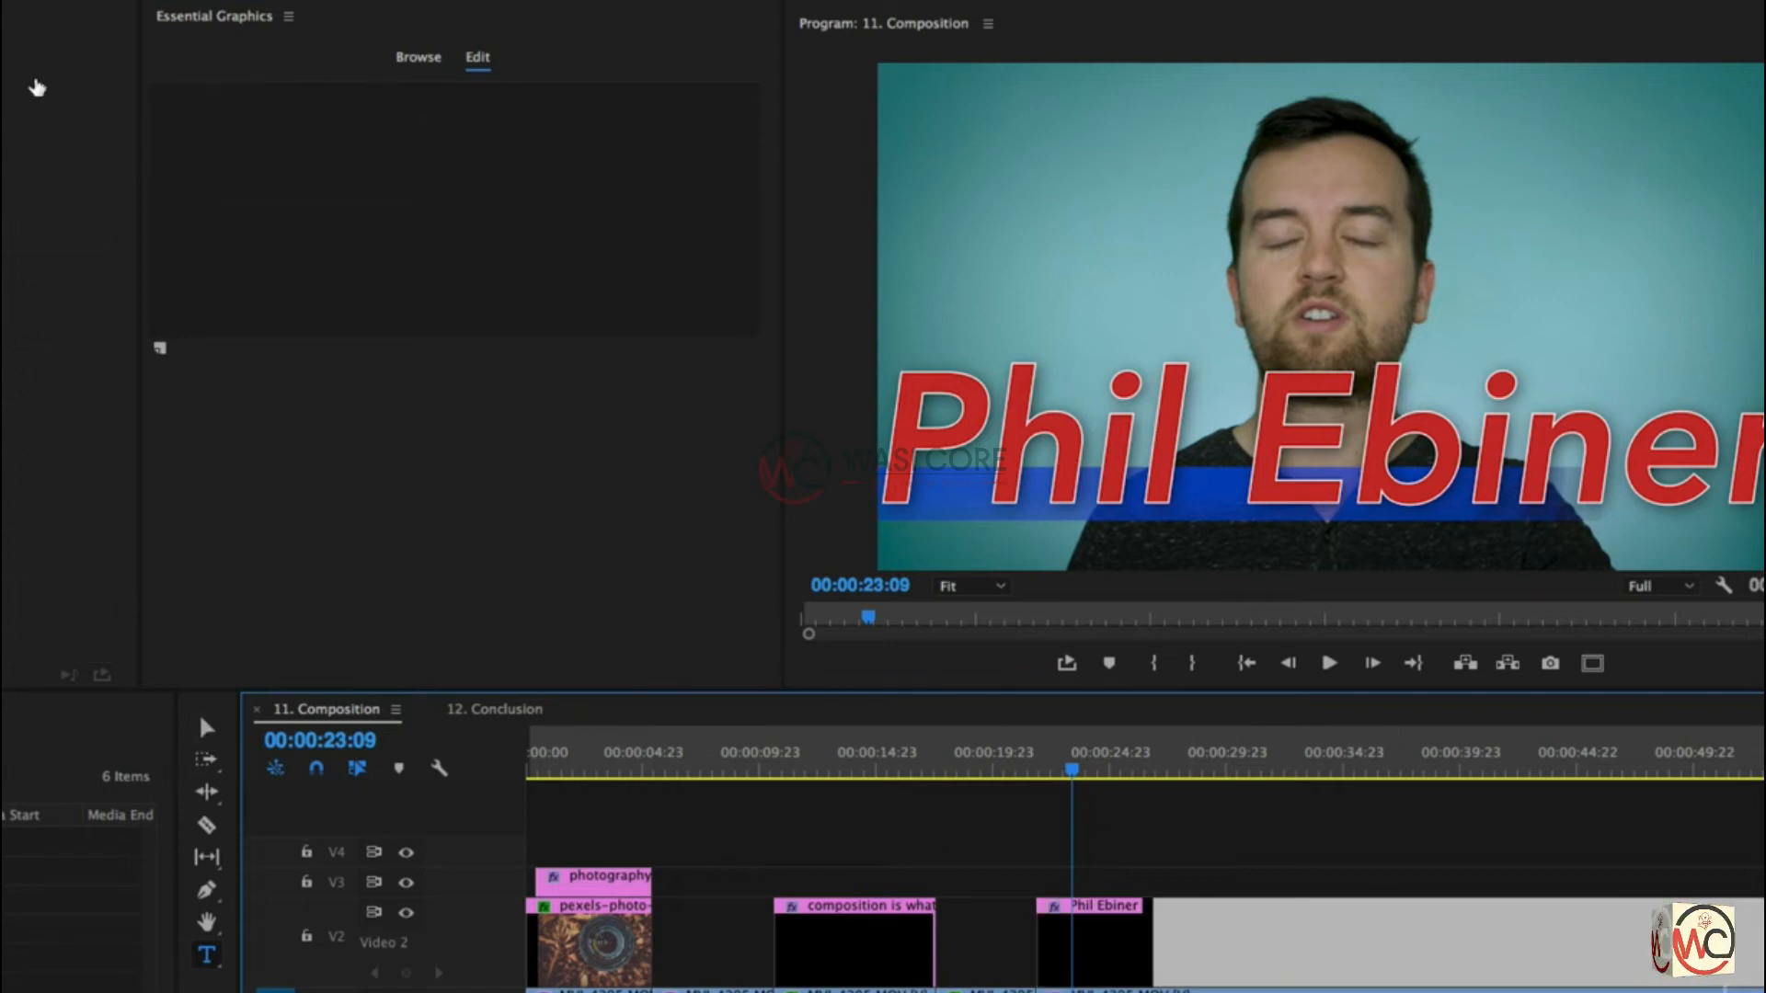
{"action": "left_click", "coordinate": [1126, 936]}
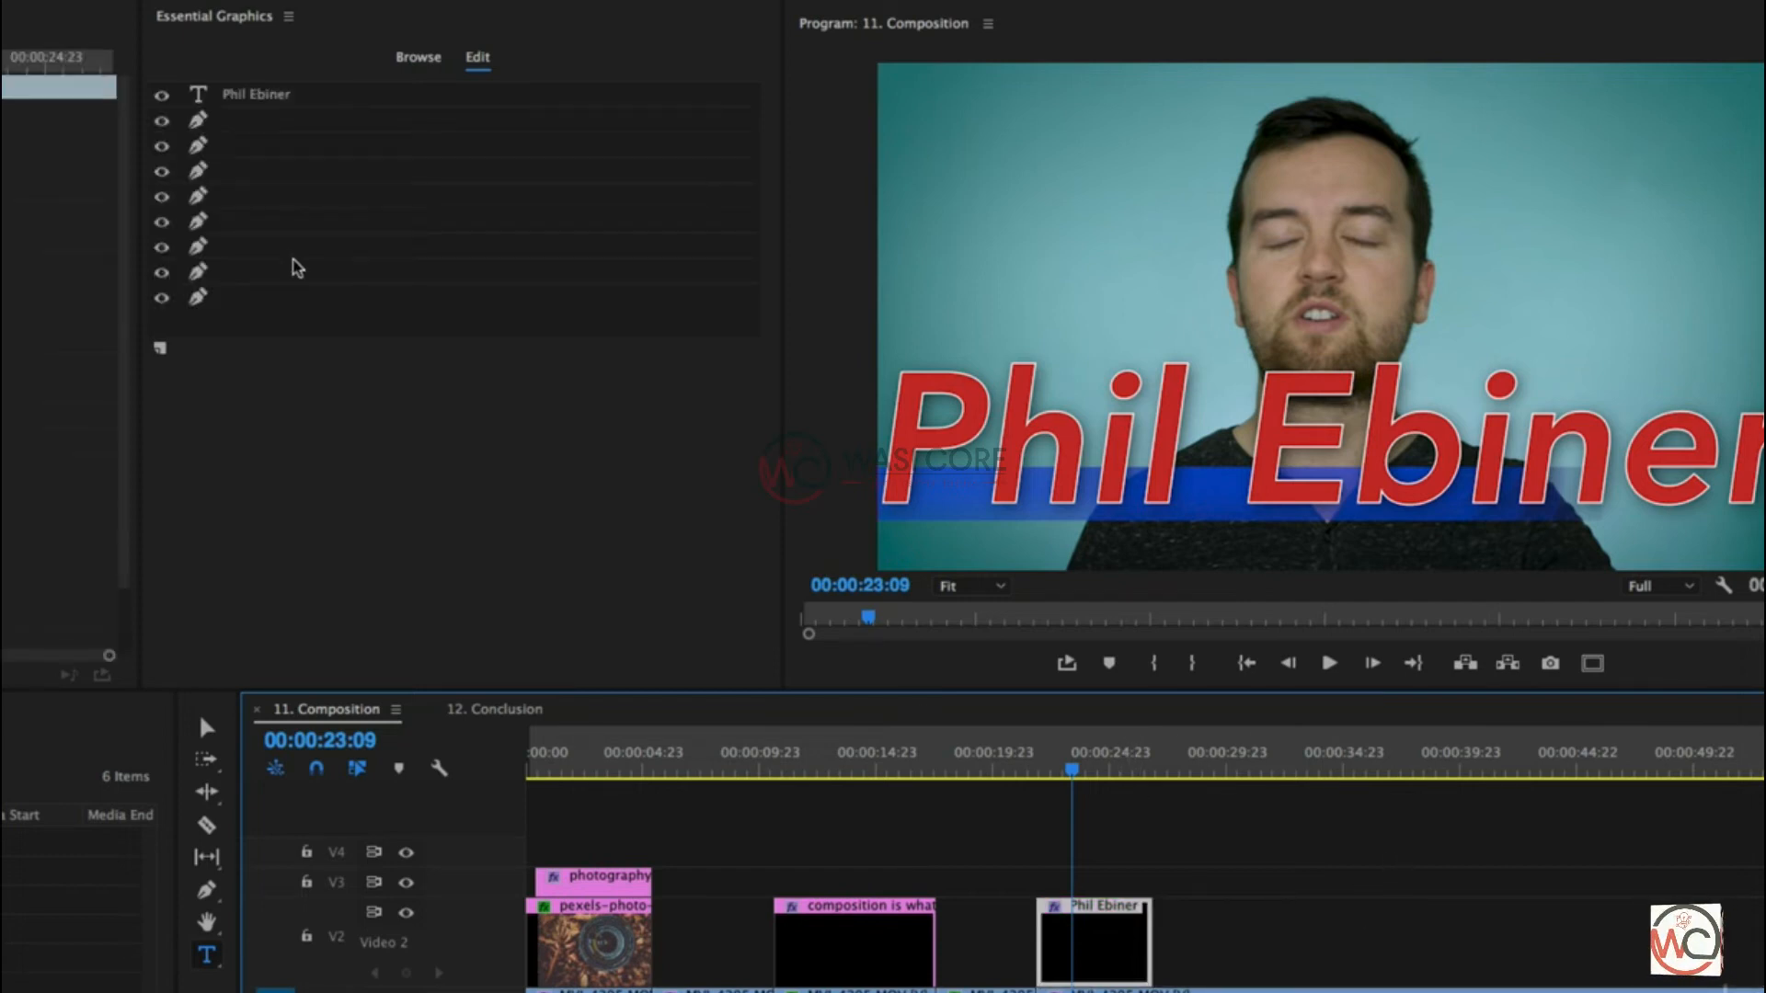
{"action": "left_click", "coordinate": [1032, 757]}
{"action": "left_click_drag", "start_coordinate": [1037, 756], "coordinate": [1051, 746]}
{"action": "key", "text": "space"}
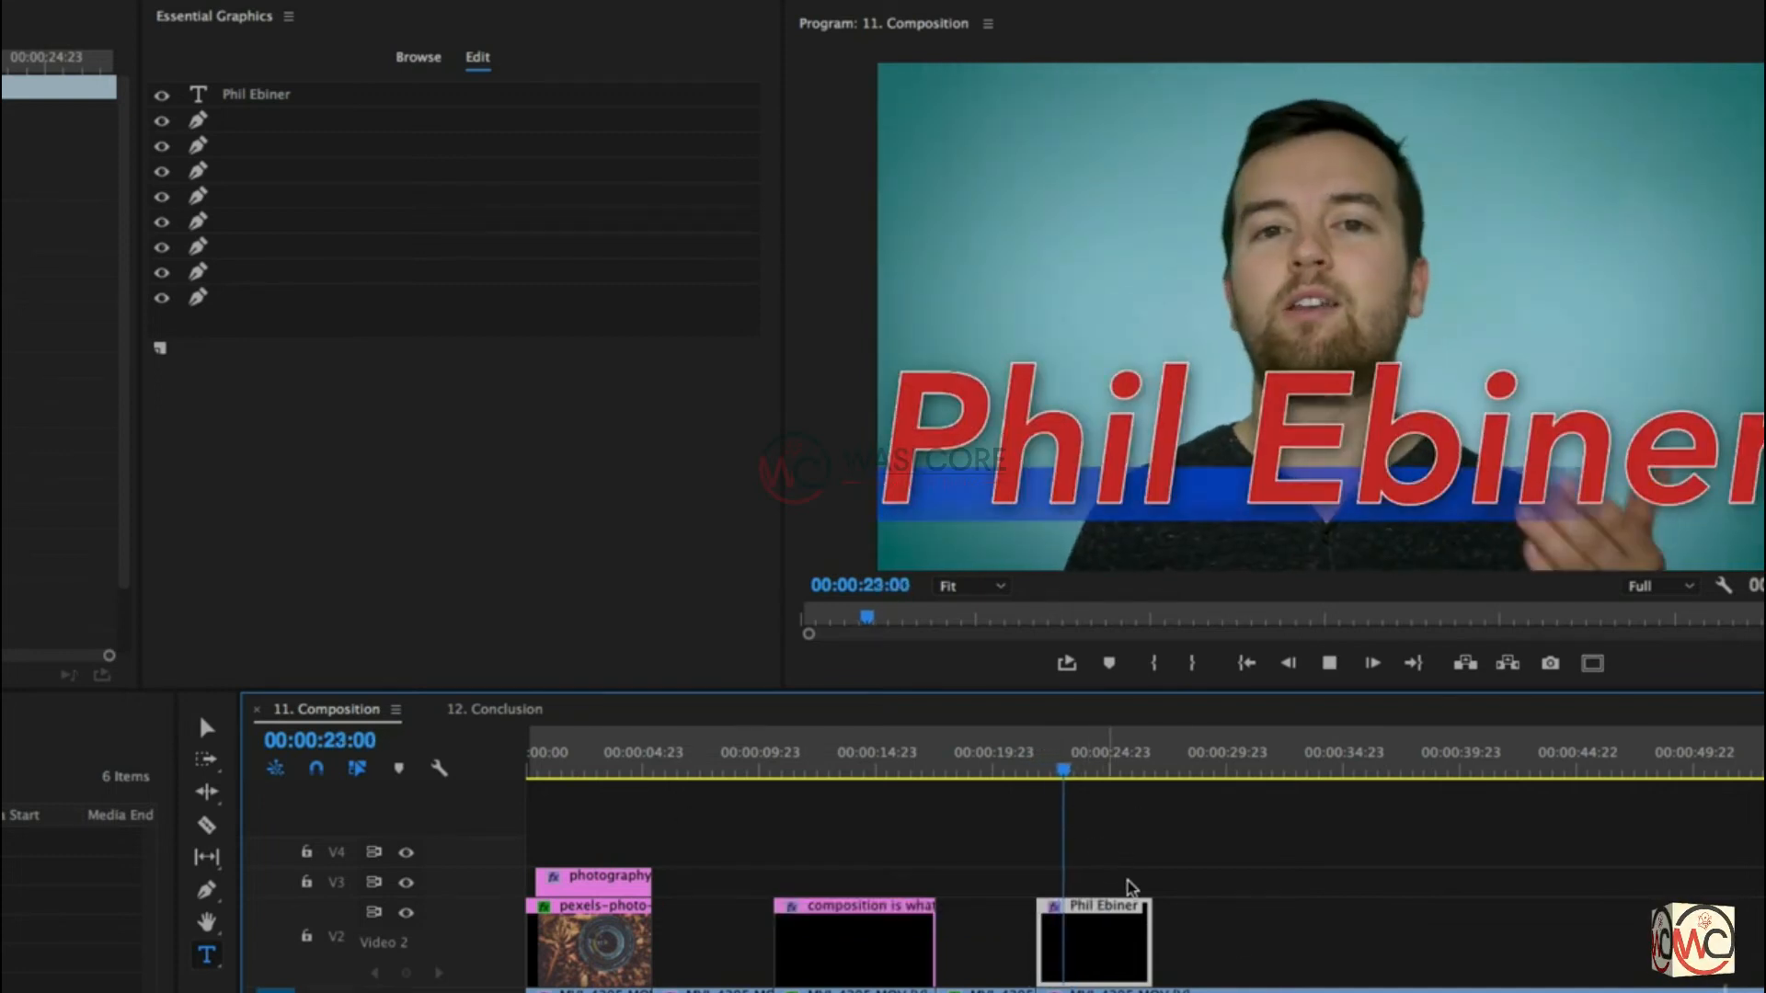
{"action": "key", "text": "space"}
Step: Try duplicating the lower third clip by copying it and pasting it at 00:00:30:20, deleting the pasted copy
{"action": "key", "text": "super"}
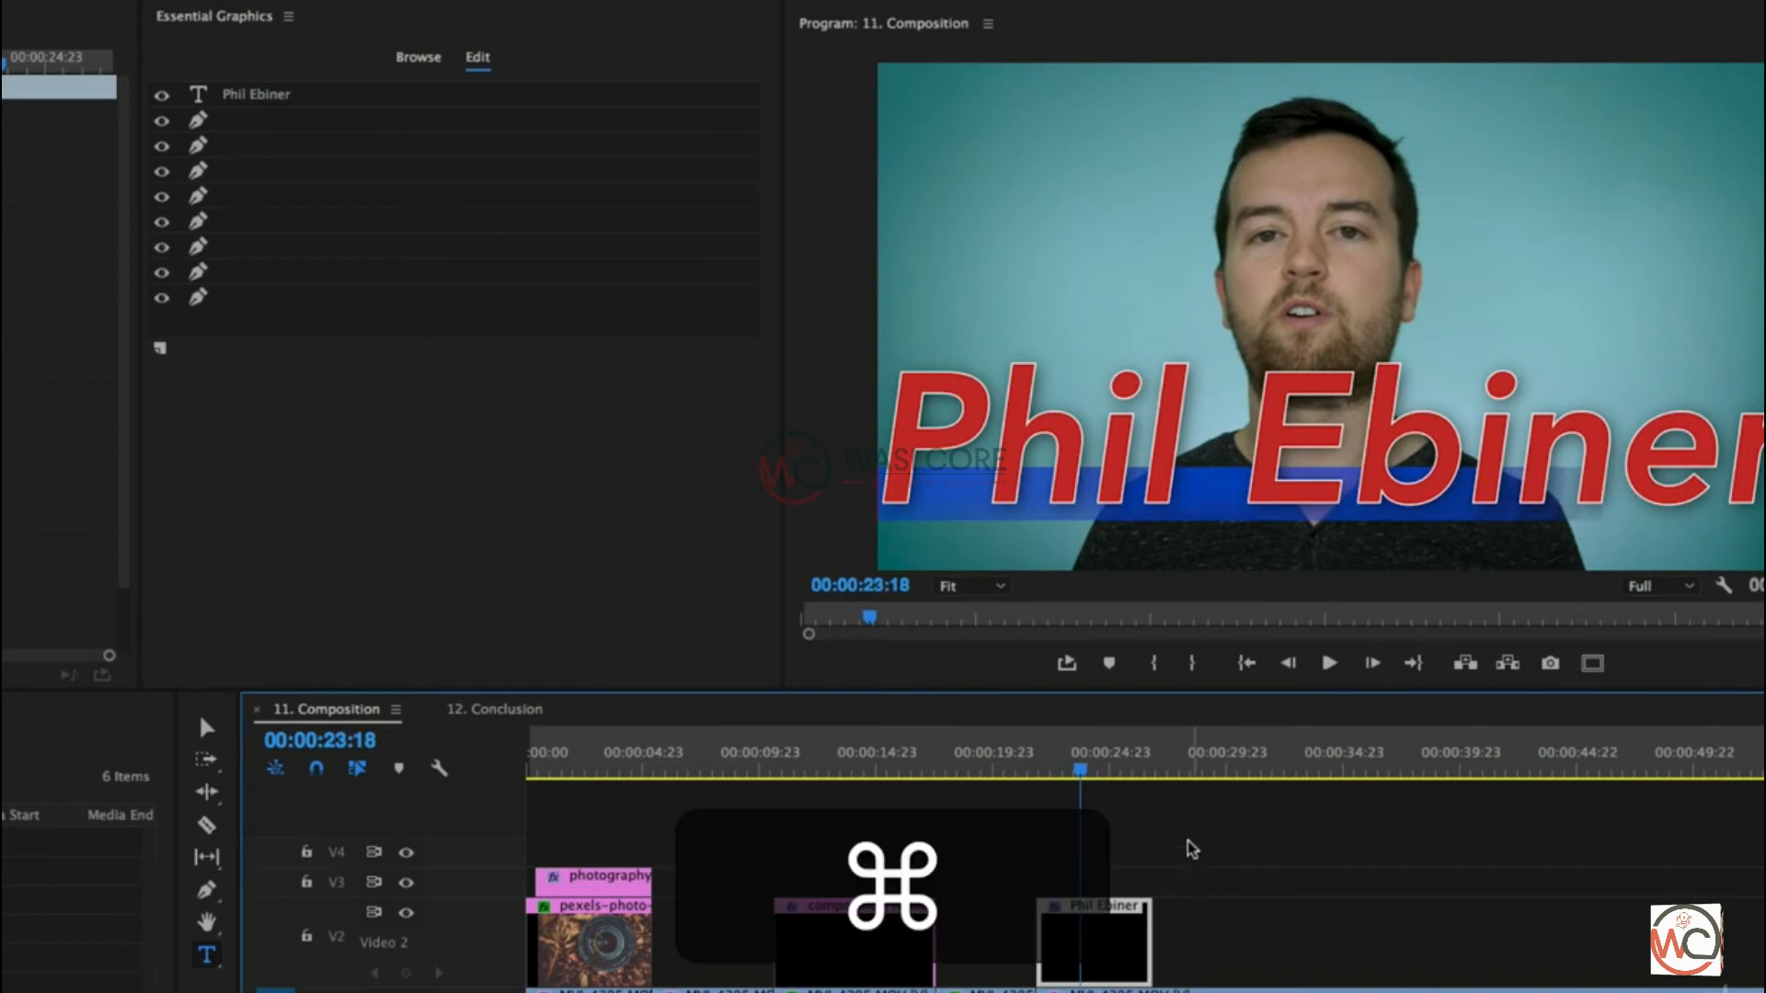
{"action": "key", "text": "super+c"}
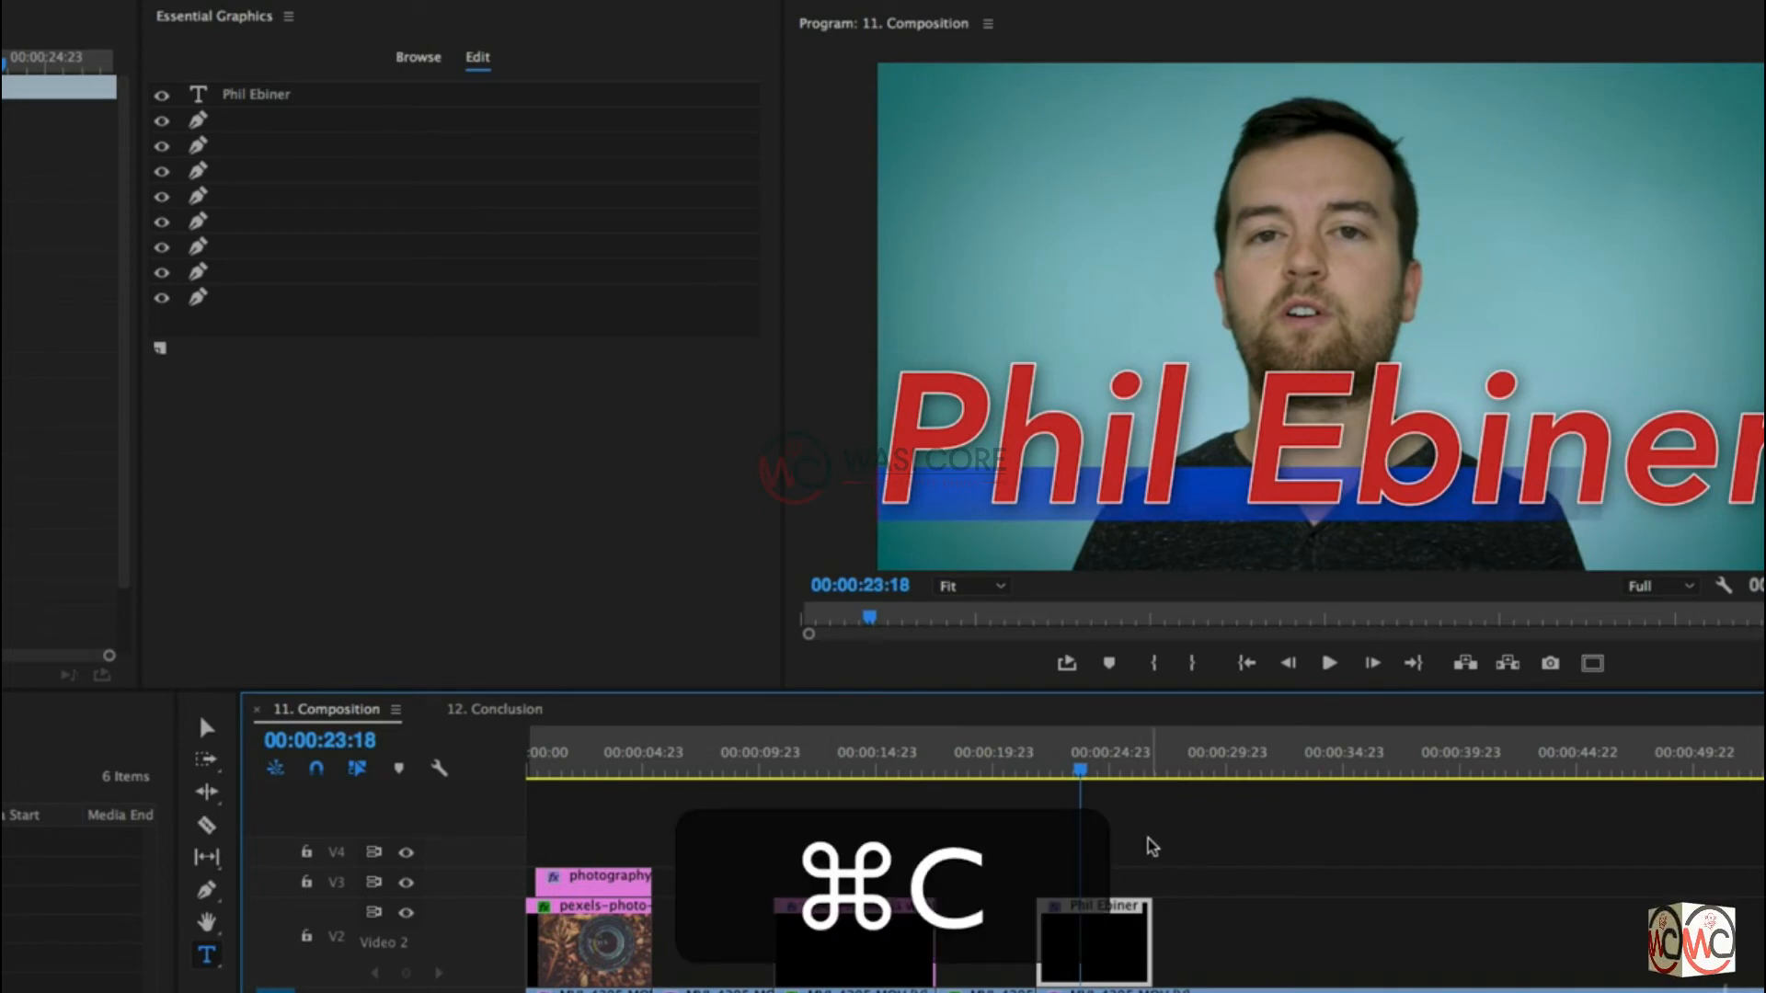
{"action": "left_click", "coordinate": [1247, 768]}
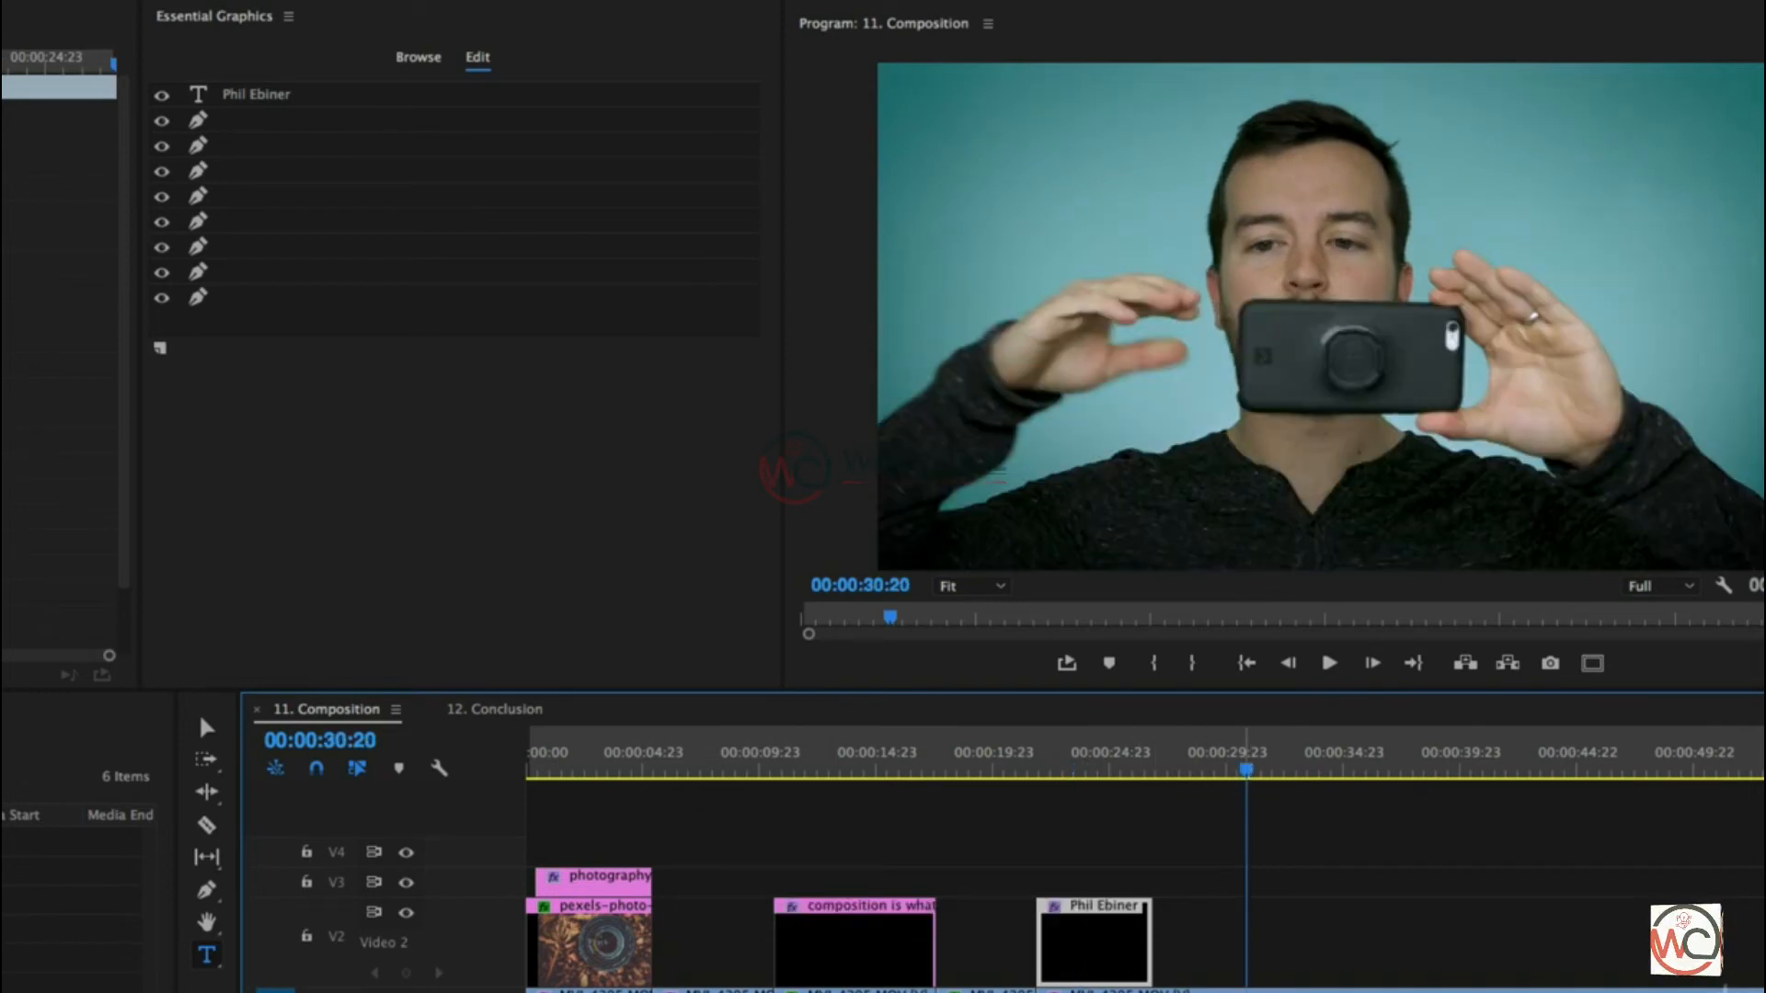
{"action": "key", "text": "super+v"}
{"action": "left_click", "coordinate": [1267, 768]}
{"action": "left_click_drag", "start_coordinate": [1269, 762], "coordinate": [1303, 765]}
{"action": "key", "text": "BackSpace"}
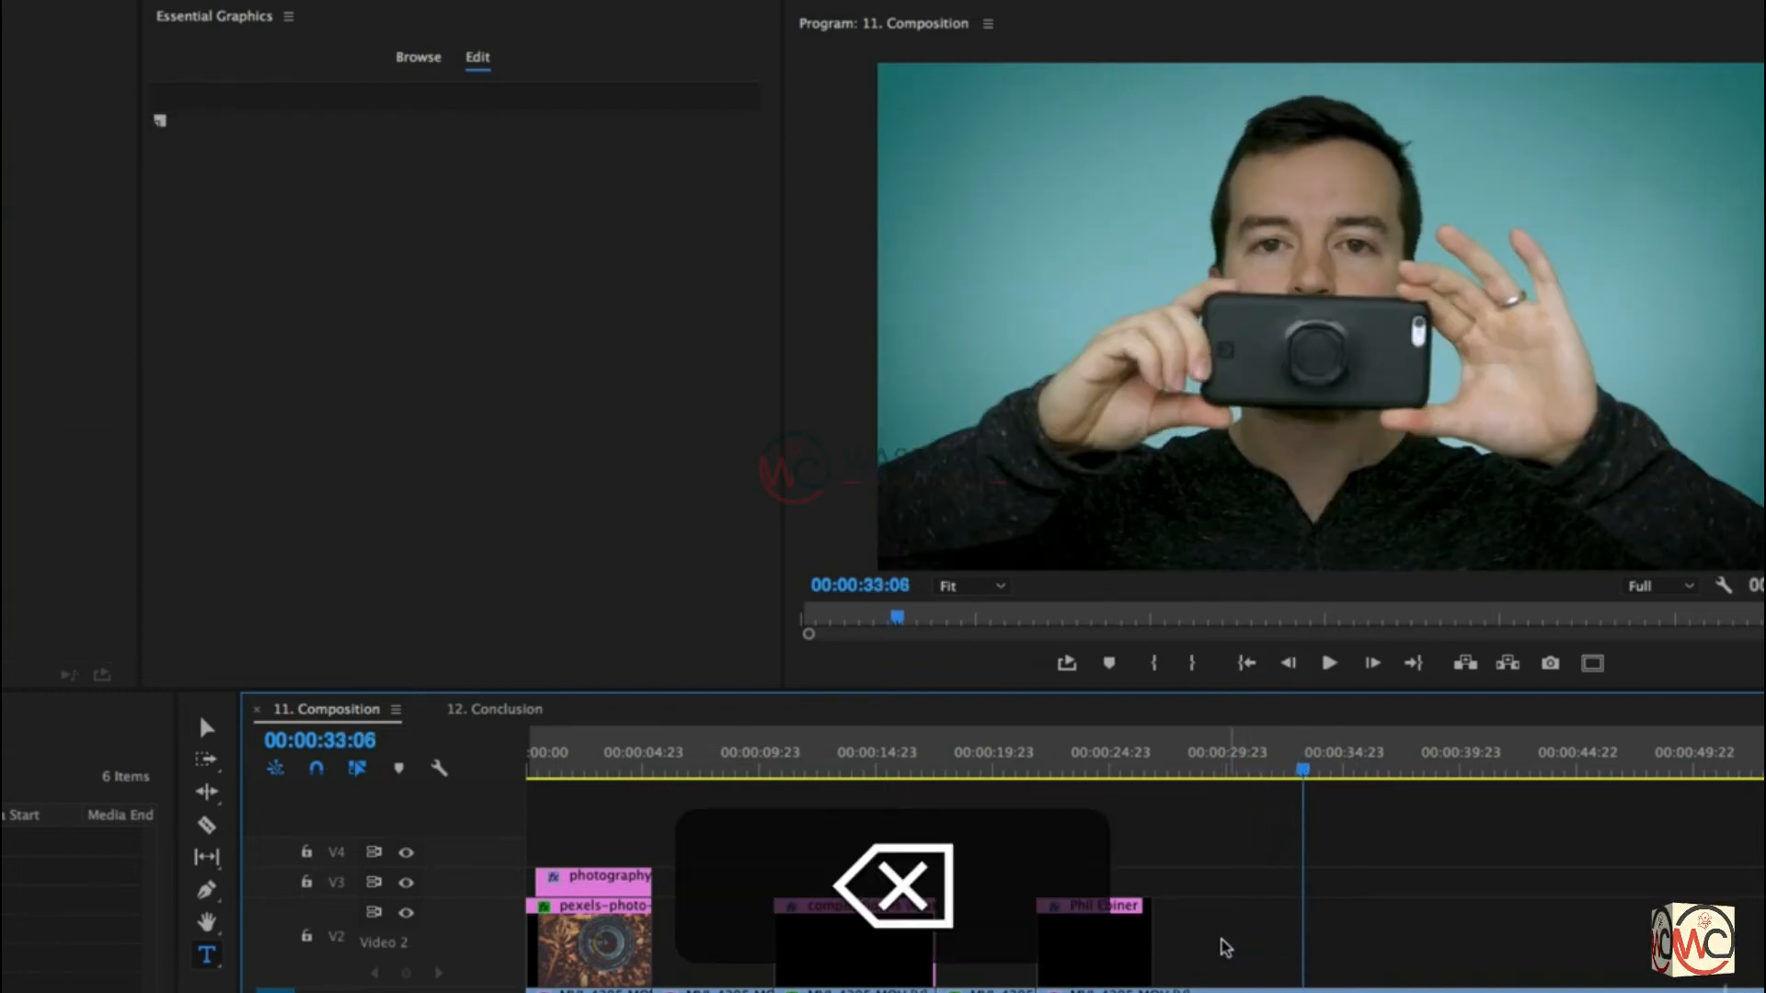
Step: Duplicate the lower third clip further along Video 2 to start at about 00:00:31, and preview the copy
{"action": "left_click_drag", "start_coordinate": [1120, 950], "coordinate": [1338, 933]}
{"action": "left_click_drag", "start_coordinate": [1304, 768], "coordinate": [1261, 786]}
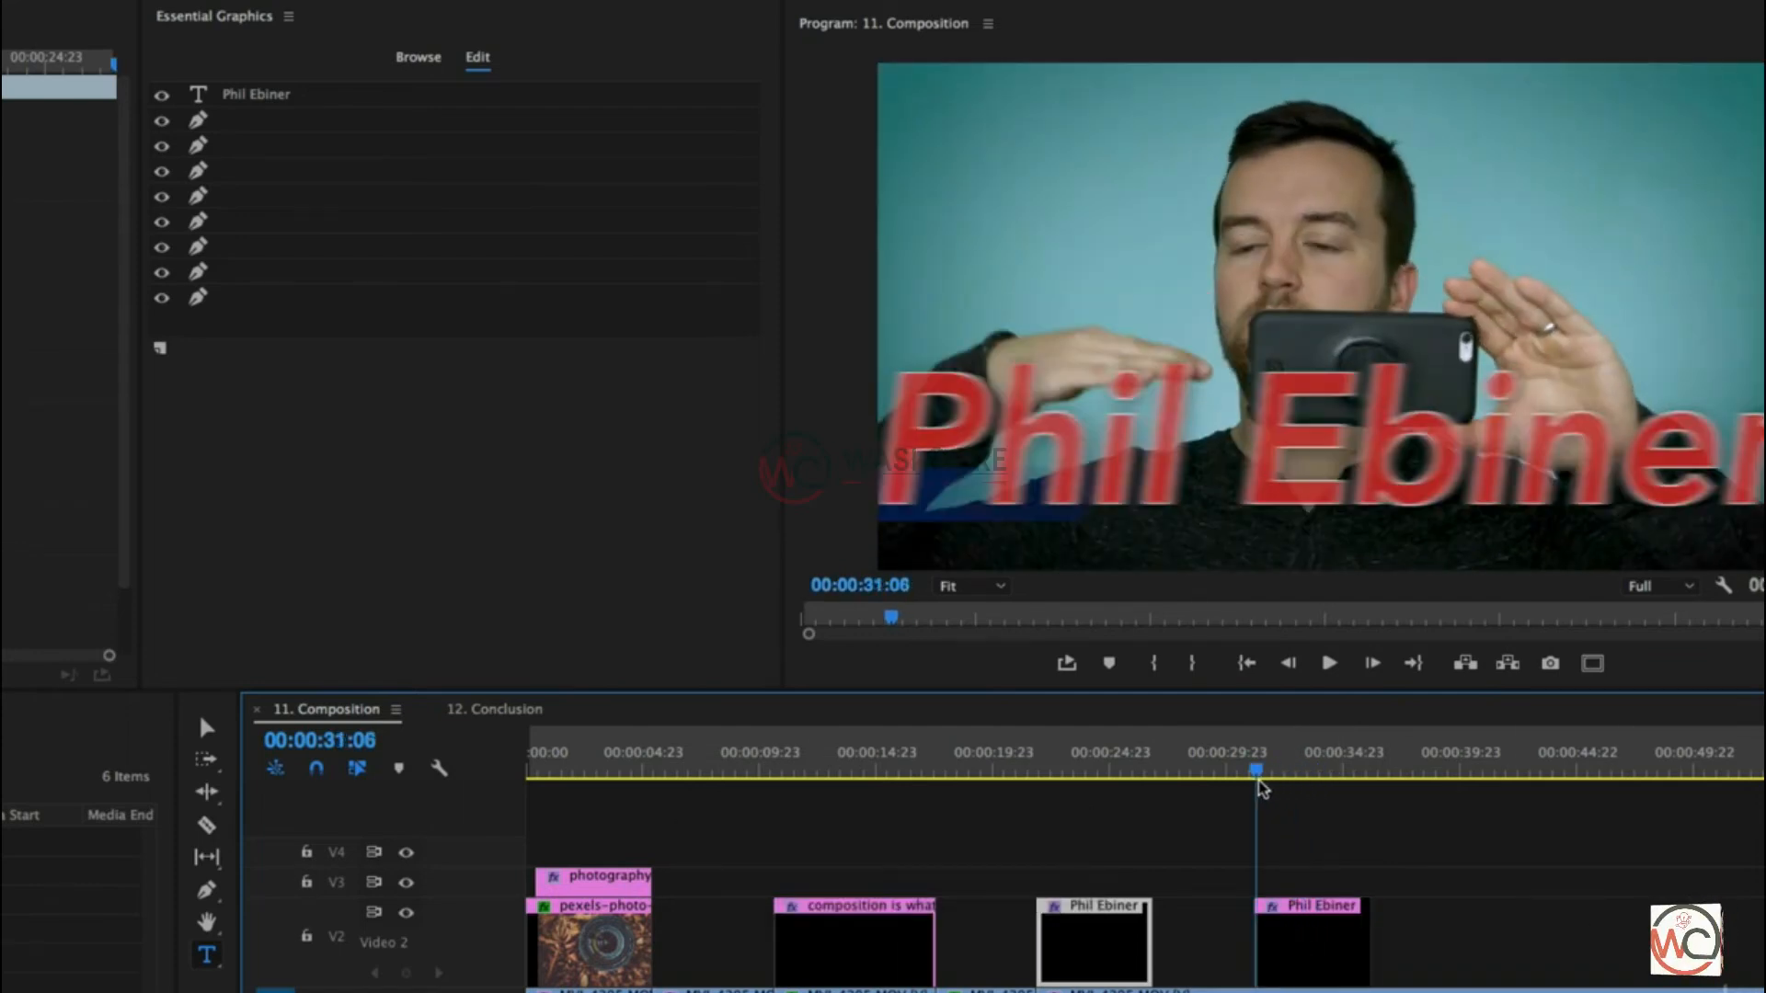
{"action": "key", "text": "space"}
{"action": "left_click_drag", "start_coordinate": [1088, 772], "coordinate": [1284, 756]}
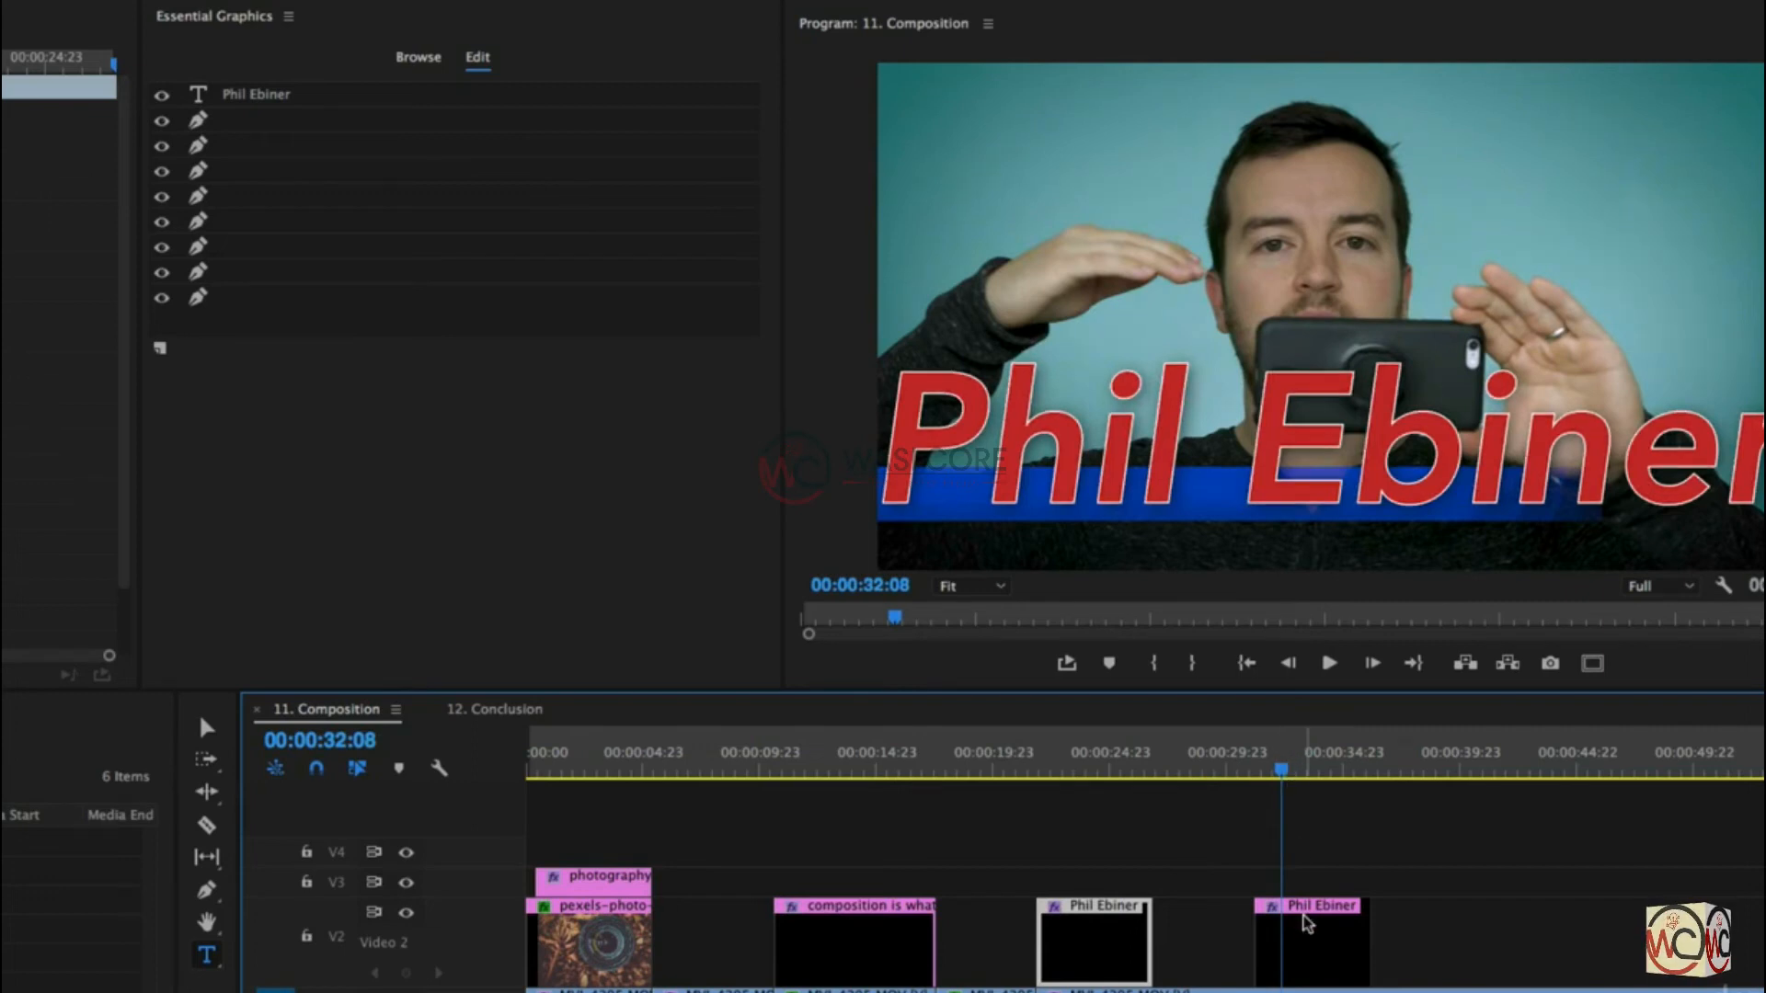
{"action": "mouse_move", "coordinate": [1283, 773]}
{"action": "left_mouse_down"}
{"action": "mouse_move", "coordinate": [1258, 774]}
{"action": "mouse_move", "coordinate": [1295, 772]}
{"action": "left_mouse_up"}
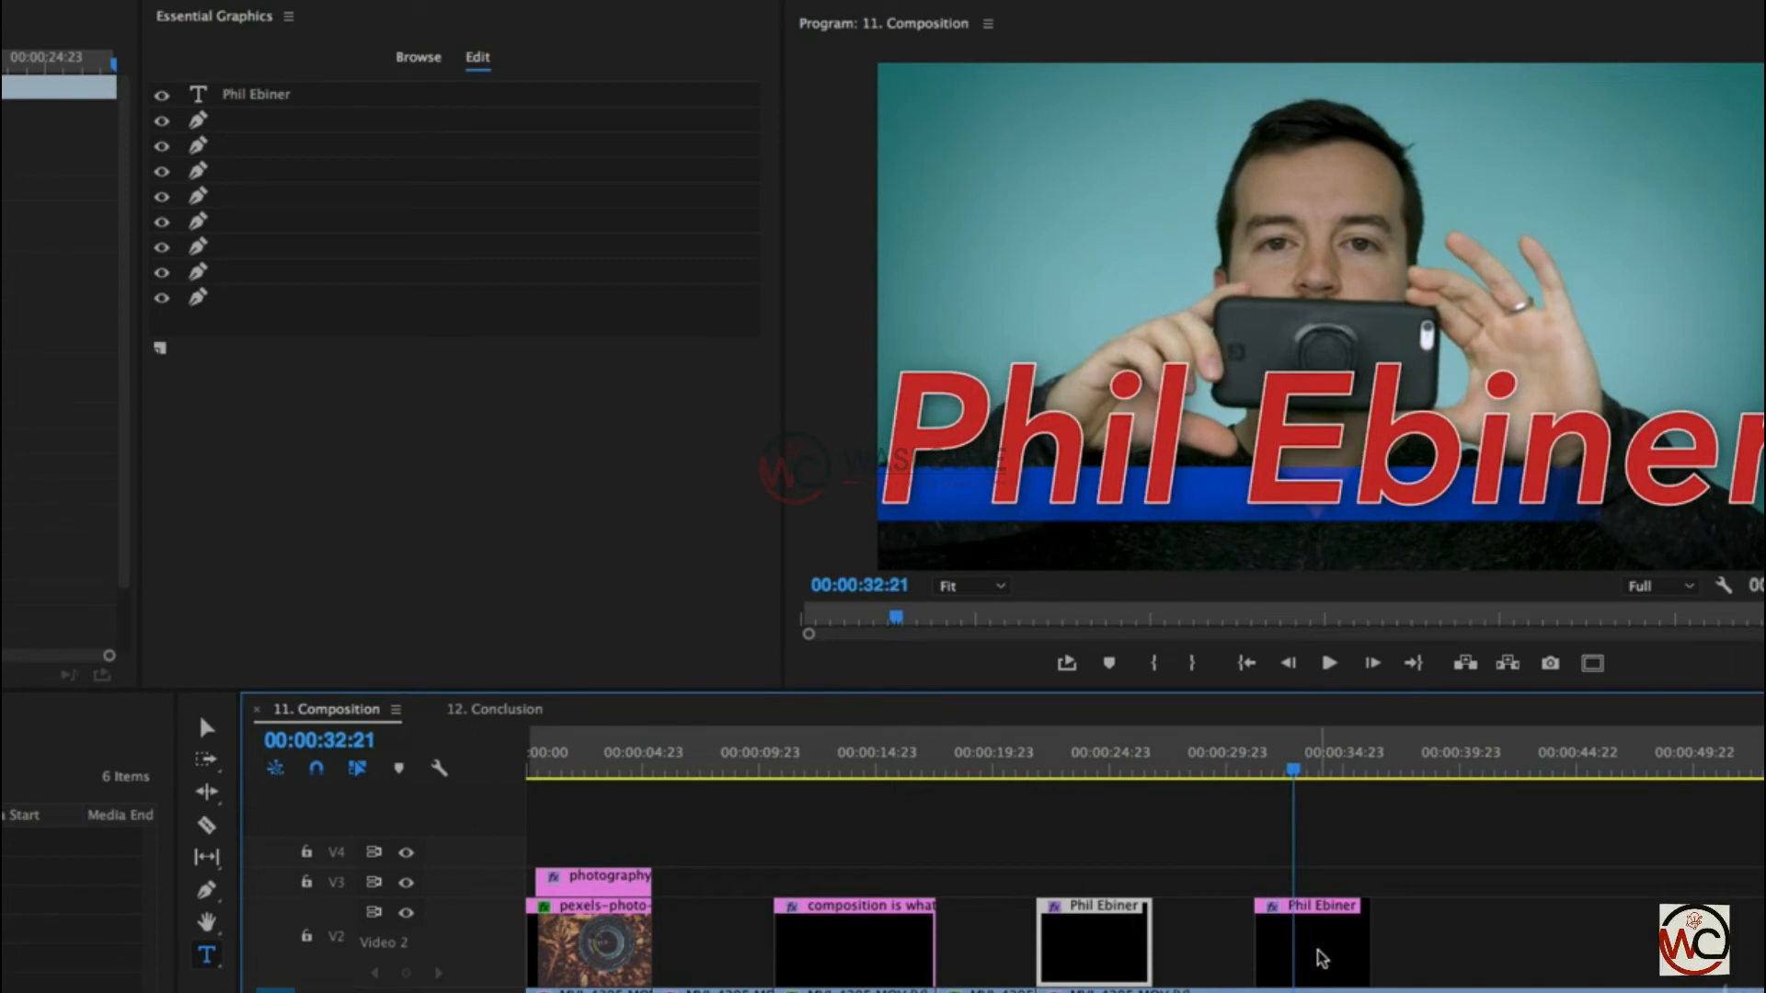
Step: Replace the duplicated lower third's text with "camera" and return the playhead to the original clip at 00:00:23:06
{"action": "left_click", "coordinate": [1129, 455]}
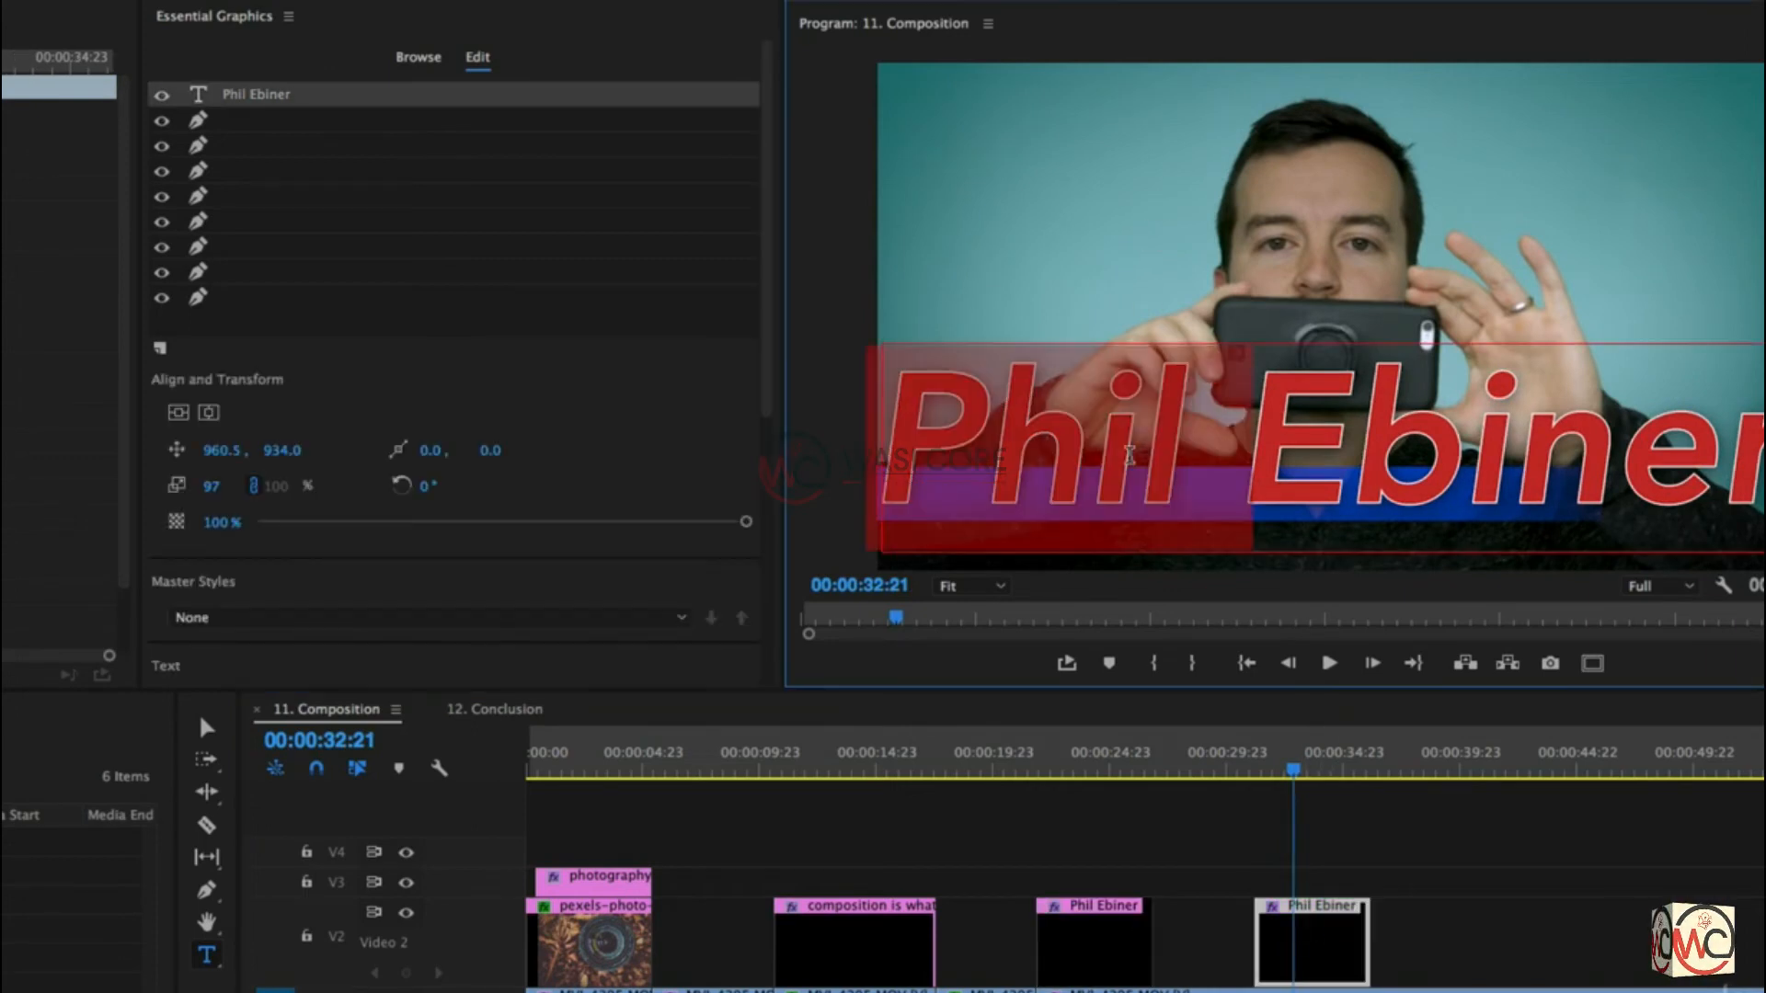
{"action": "key", "text": "super+a"}
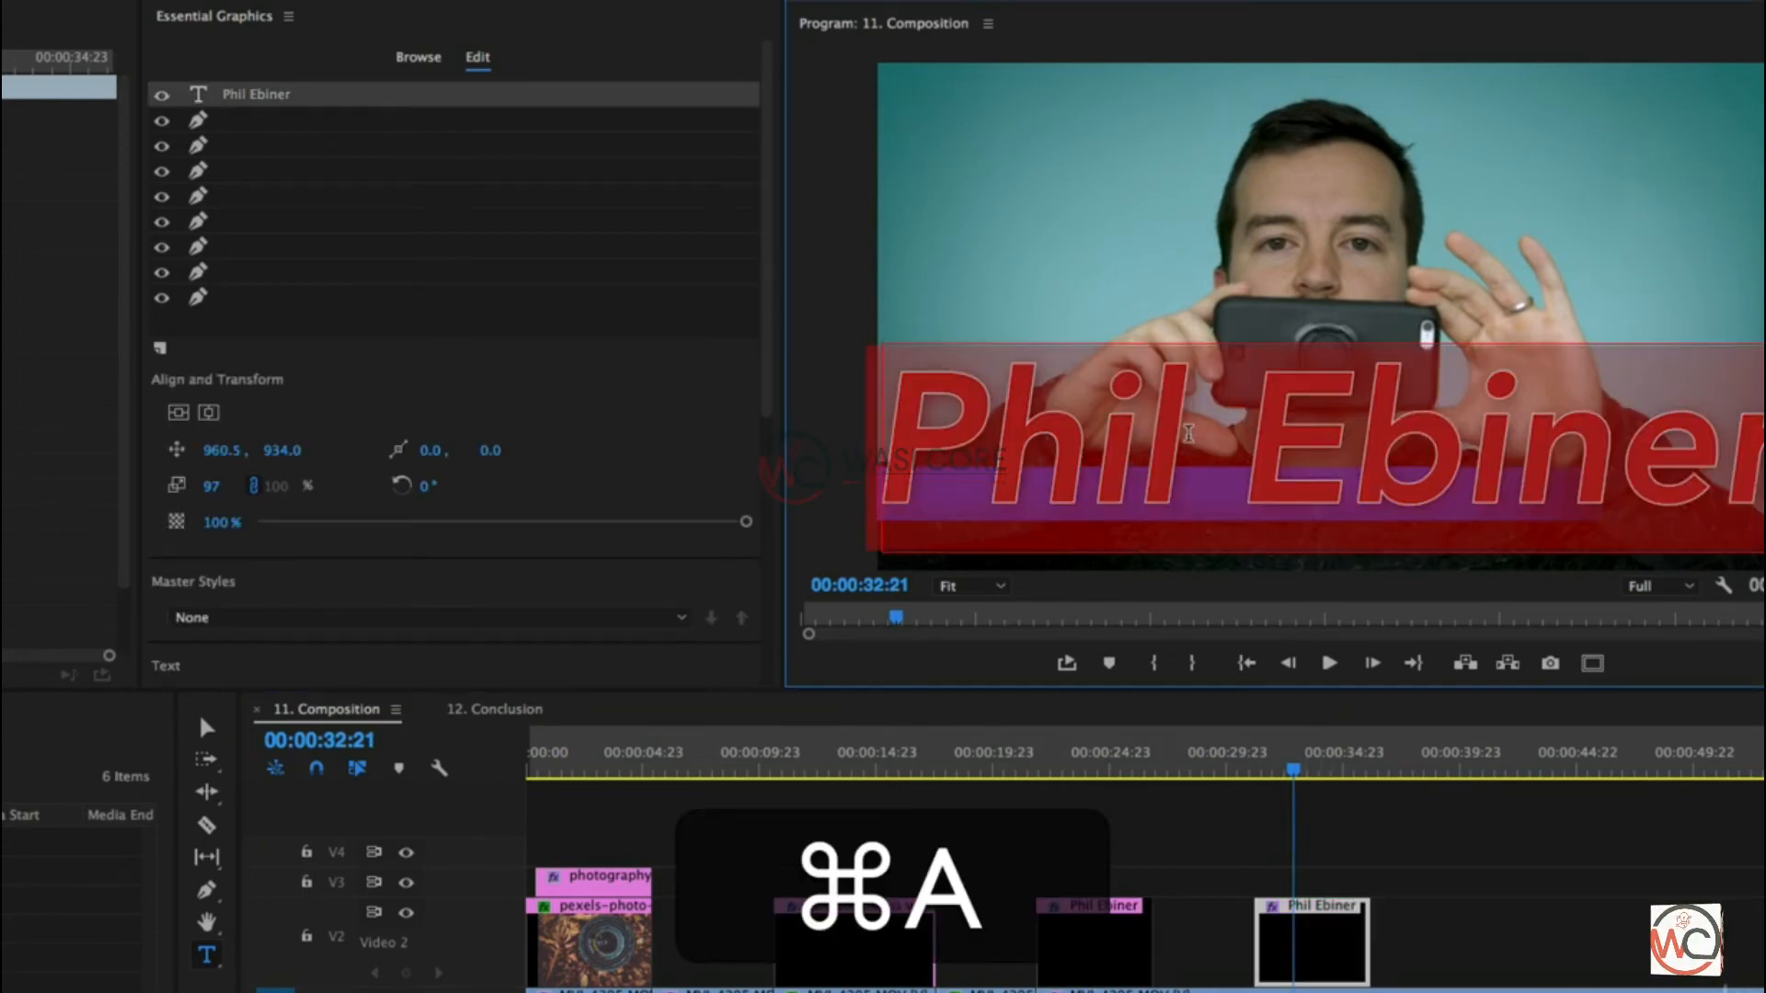
{"action": "type", "text": "camera"}
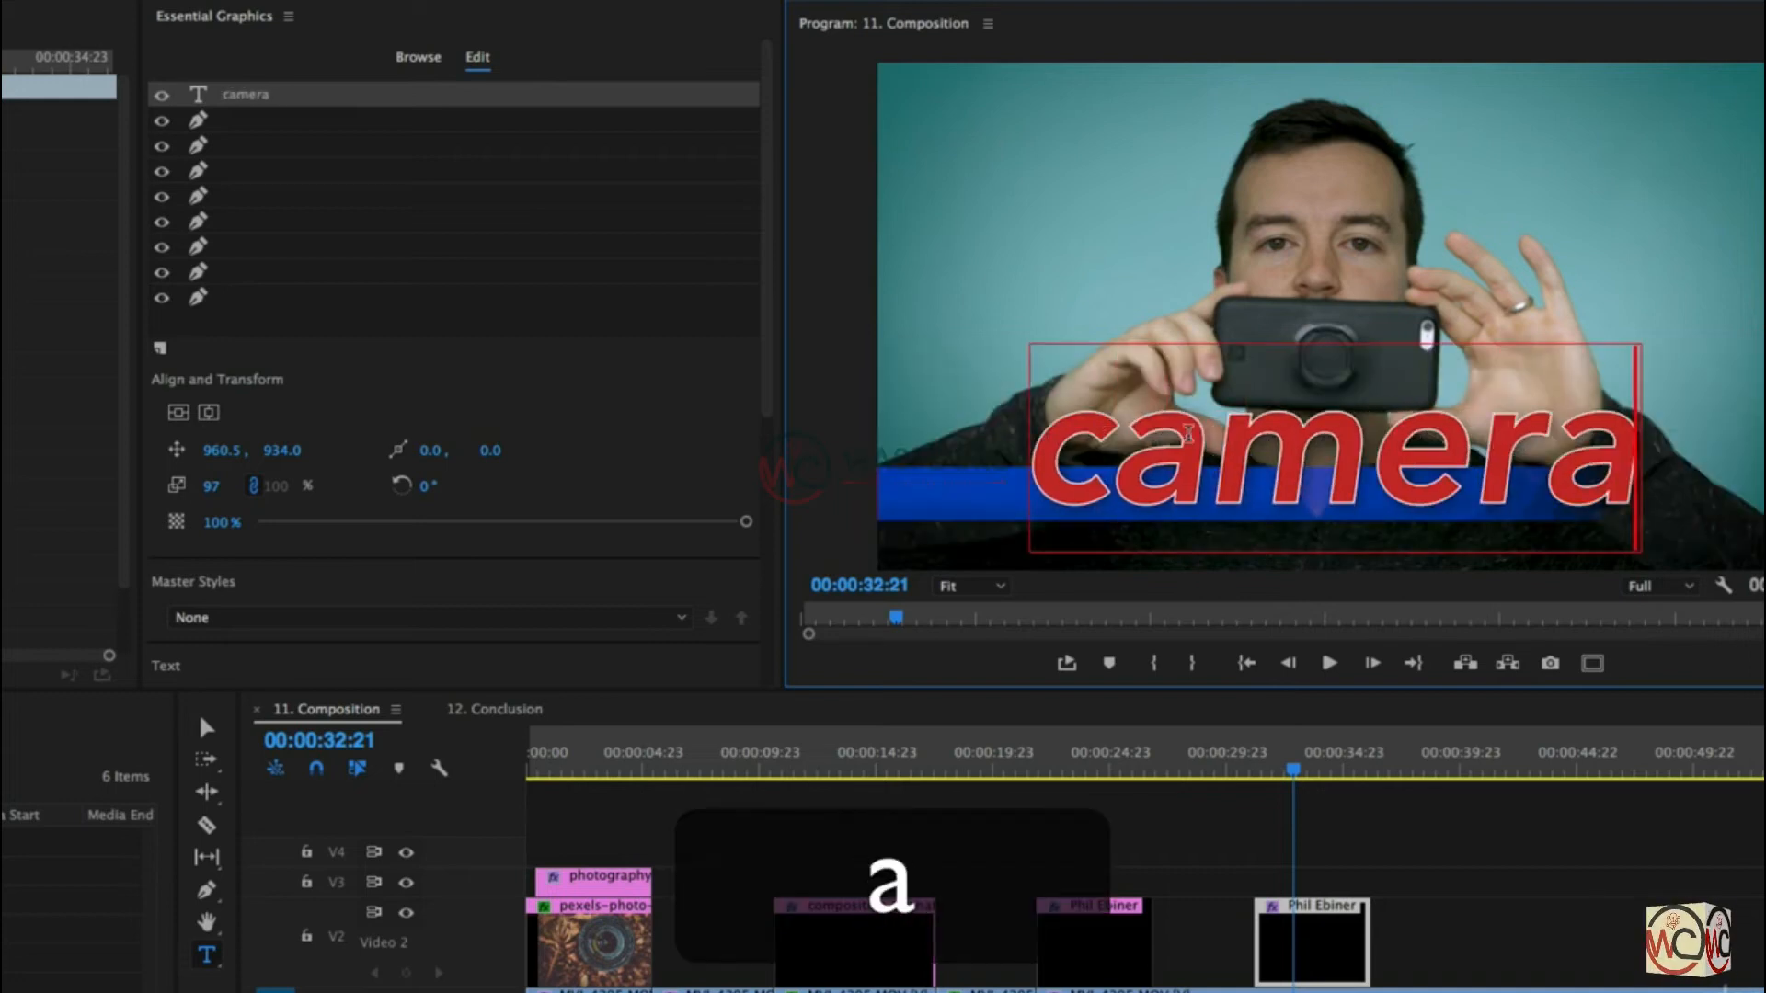
{"action": "left_click", "coordinate": [1308, 833]}
{"action": "left_click_drag", "start_coordinate": [1085, 769], "coordinate": [1070, 763]}
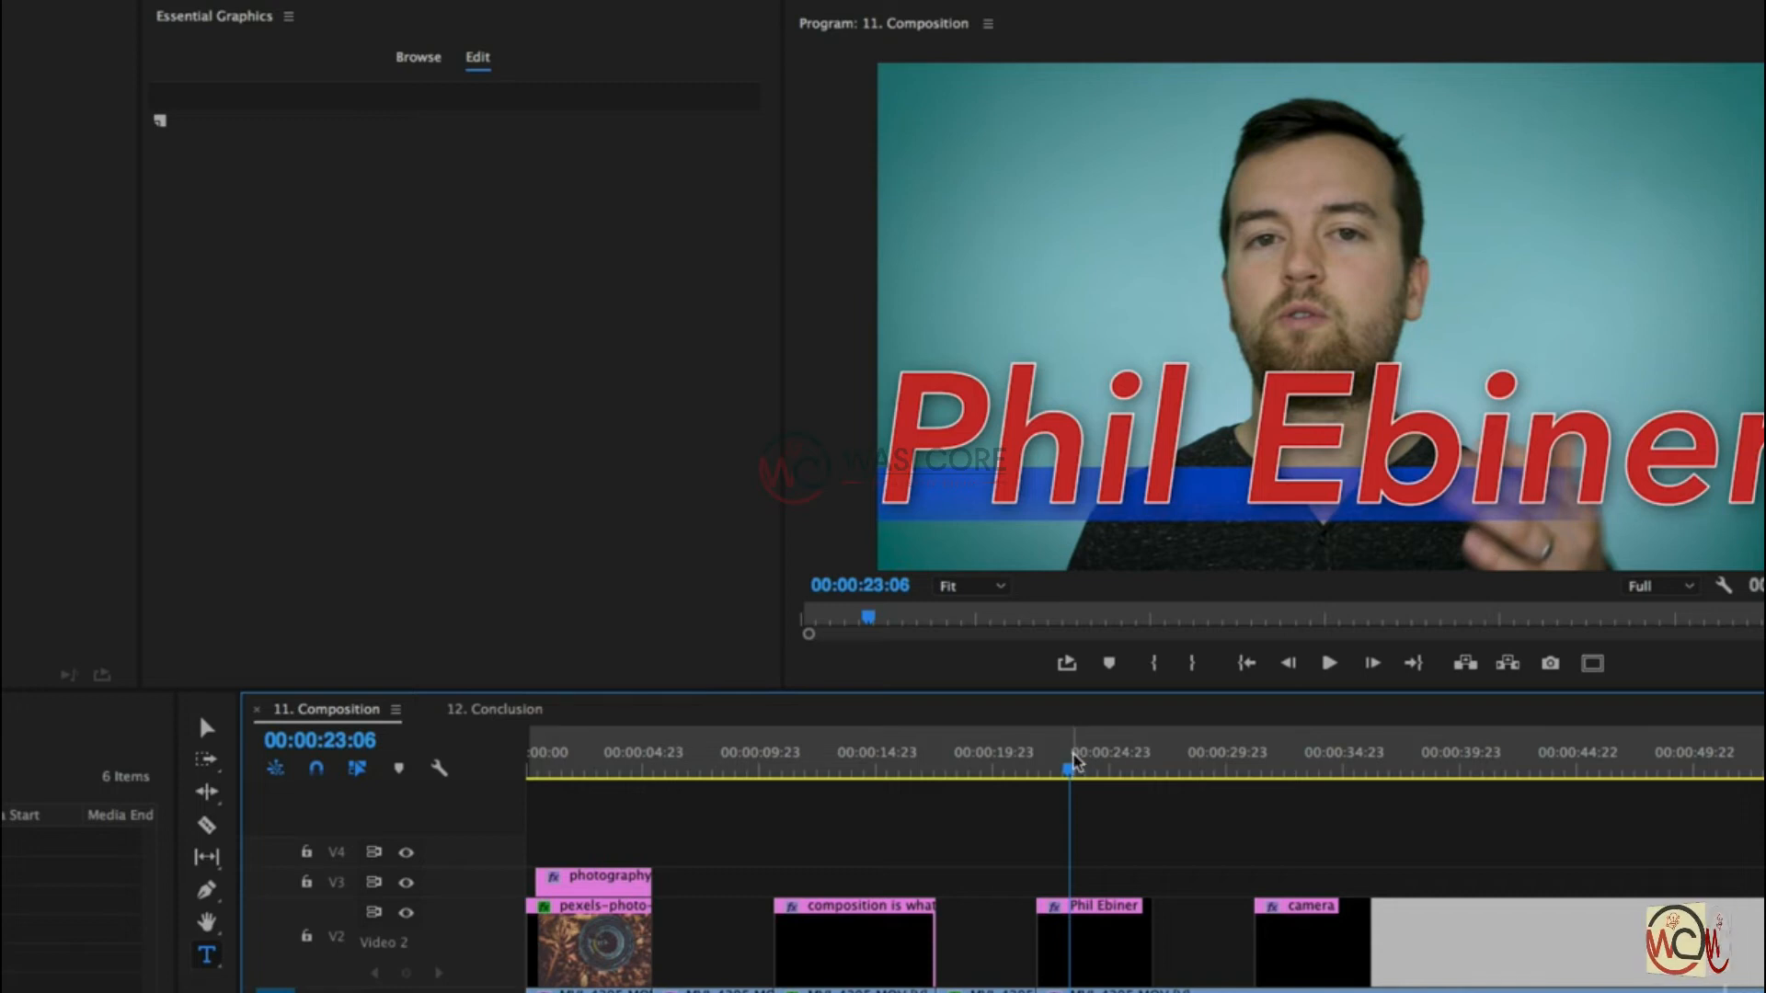
Step: Compare the original lower third and its "camera" duplicate by viewing the sequence at about 00:00:33 and 00:00:23
{"action": "key", "text": "super+z"}
{"action": "left_click", "coordinate": [1304, 759]}
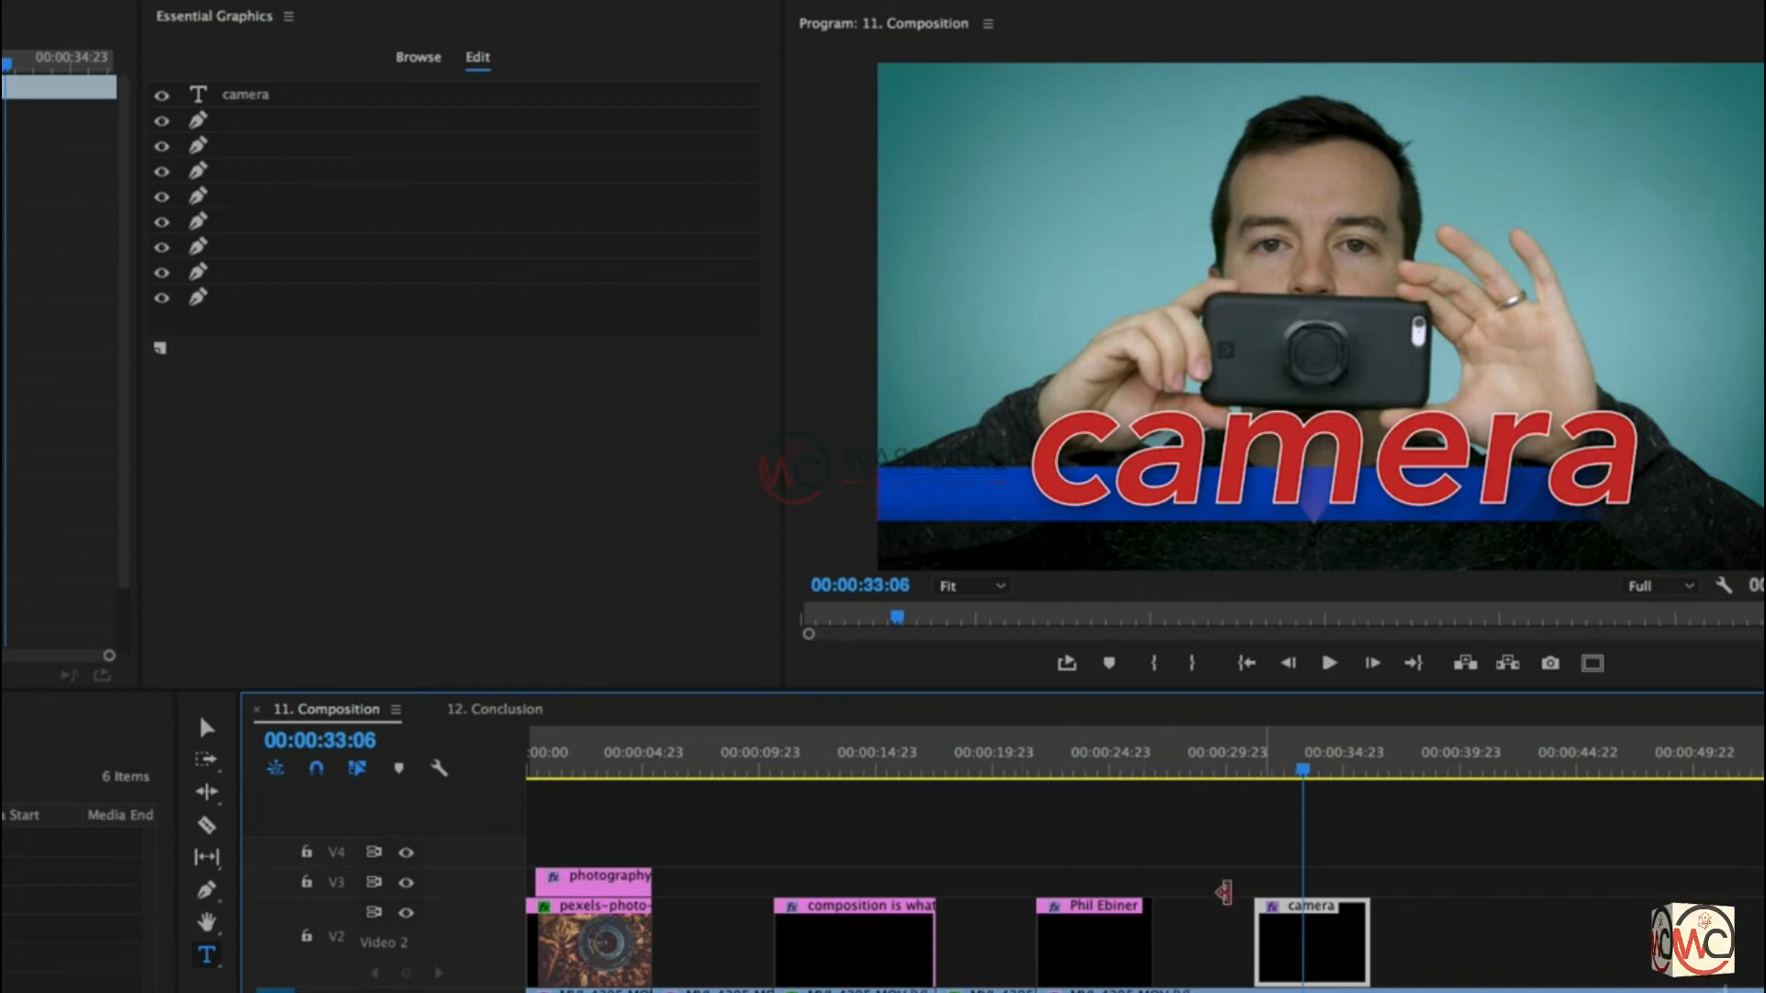
{"action": "left_click", "coordinate": [1064, 762]}
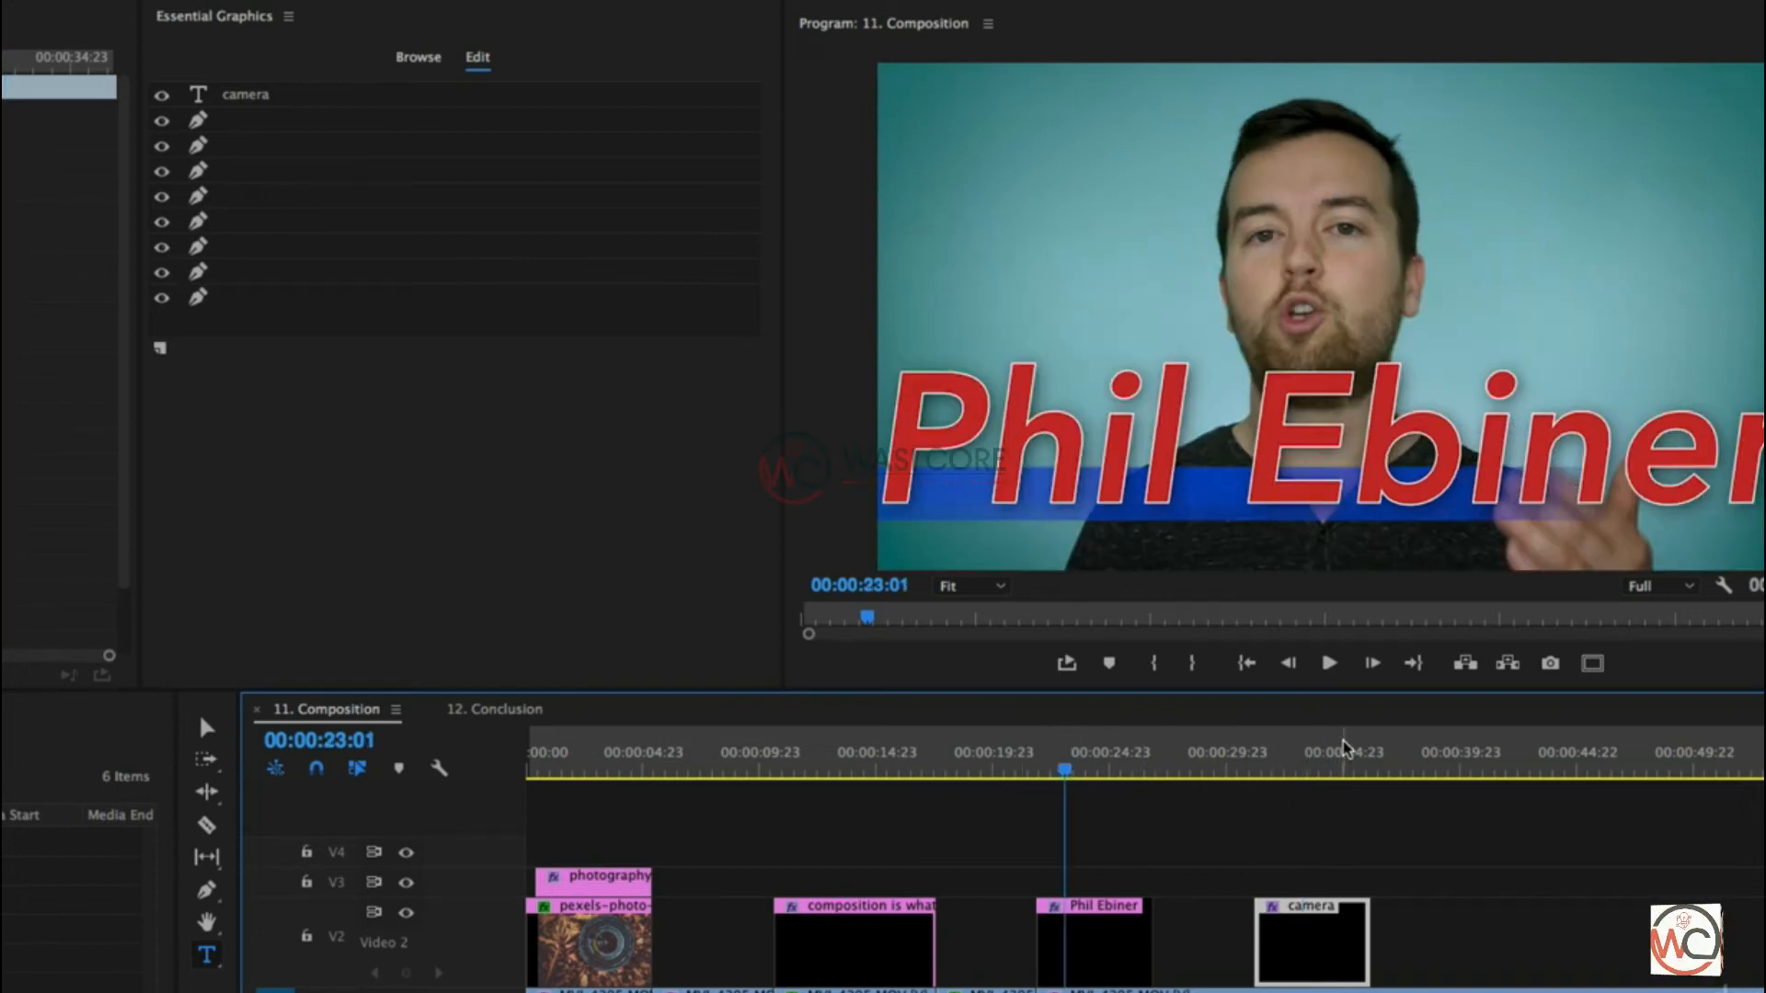
{"action": "left_click", "coordinate": [1318, 764]}
{"action": "left_click", "coordinate": [1067, 761]}
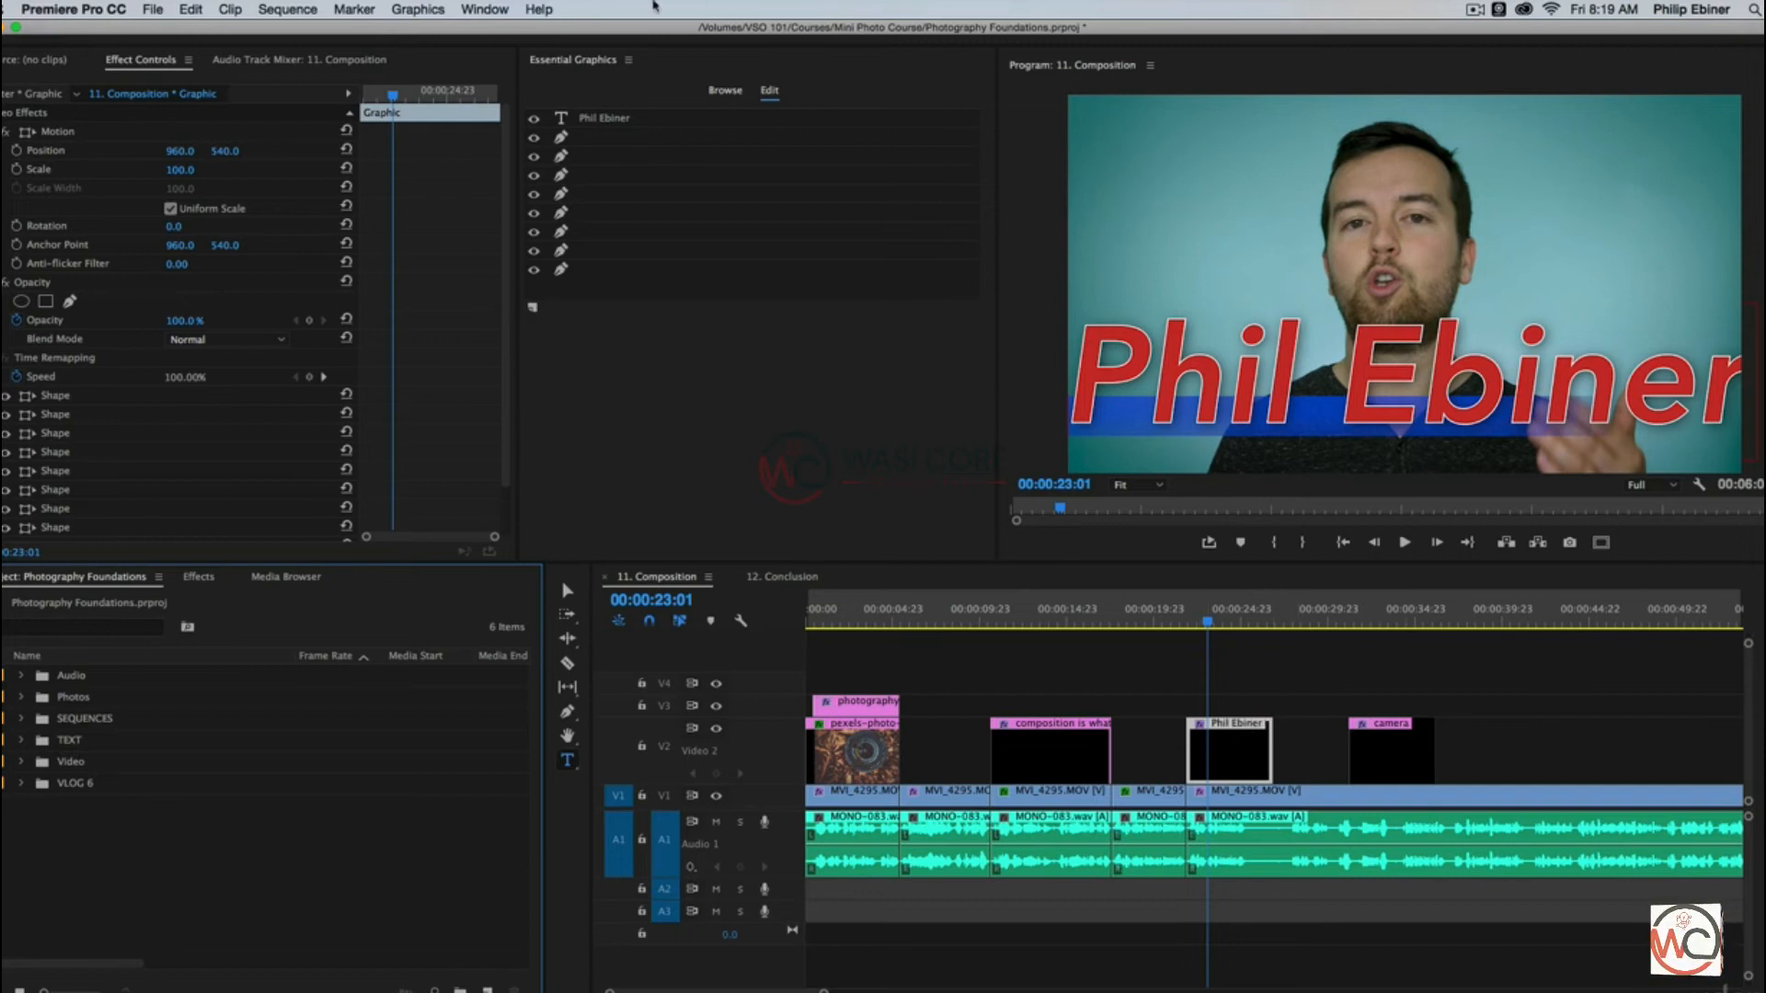
Step: Return to the Lower Thirds template library and delete both lower third clips from Video 2
{"action": "left_click", "coordinate": [719, 91]}
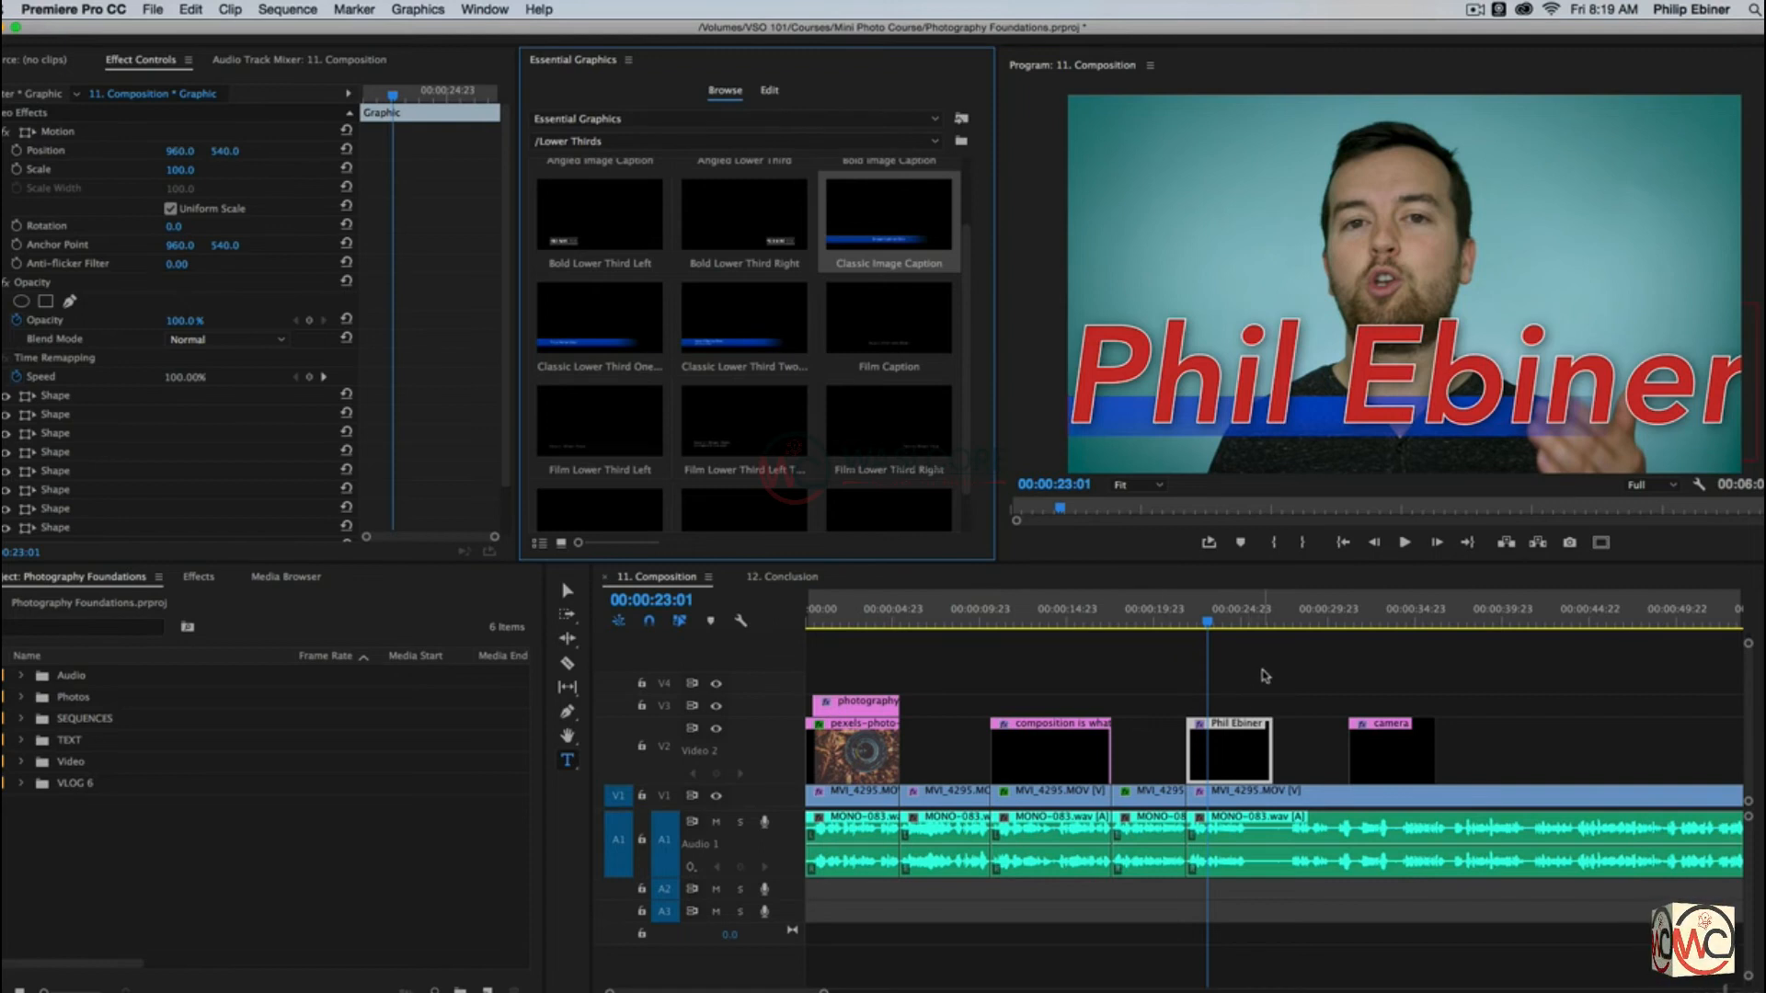
{"action": "left_click_drag", "start_coordinate": [1407, 704], "coordinate": [1195, 745]}
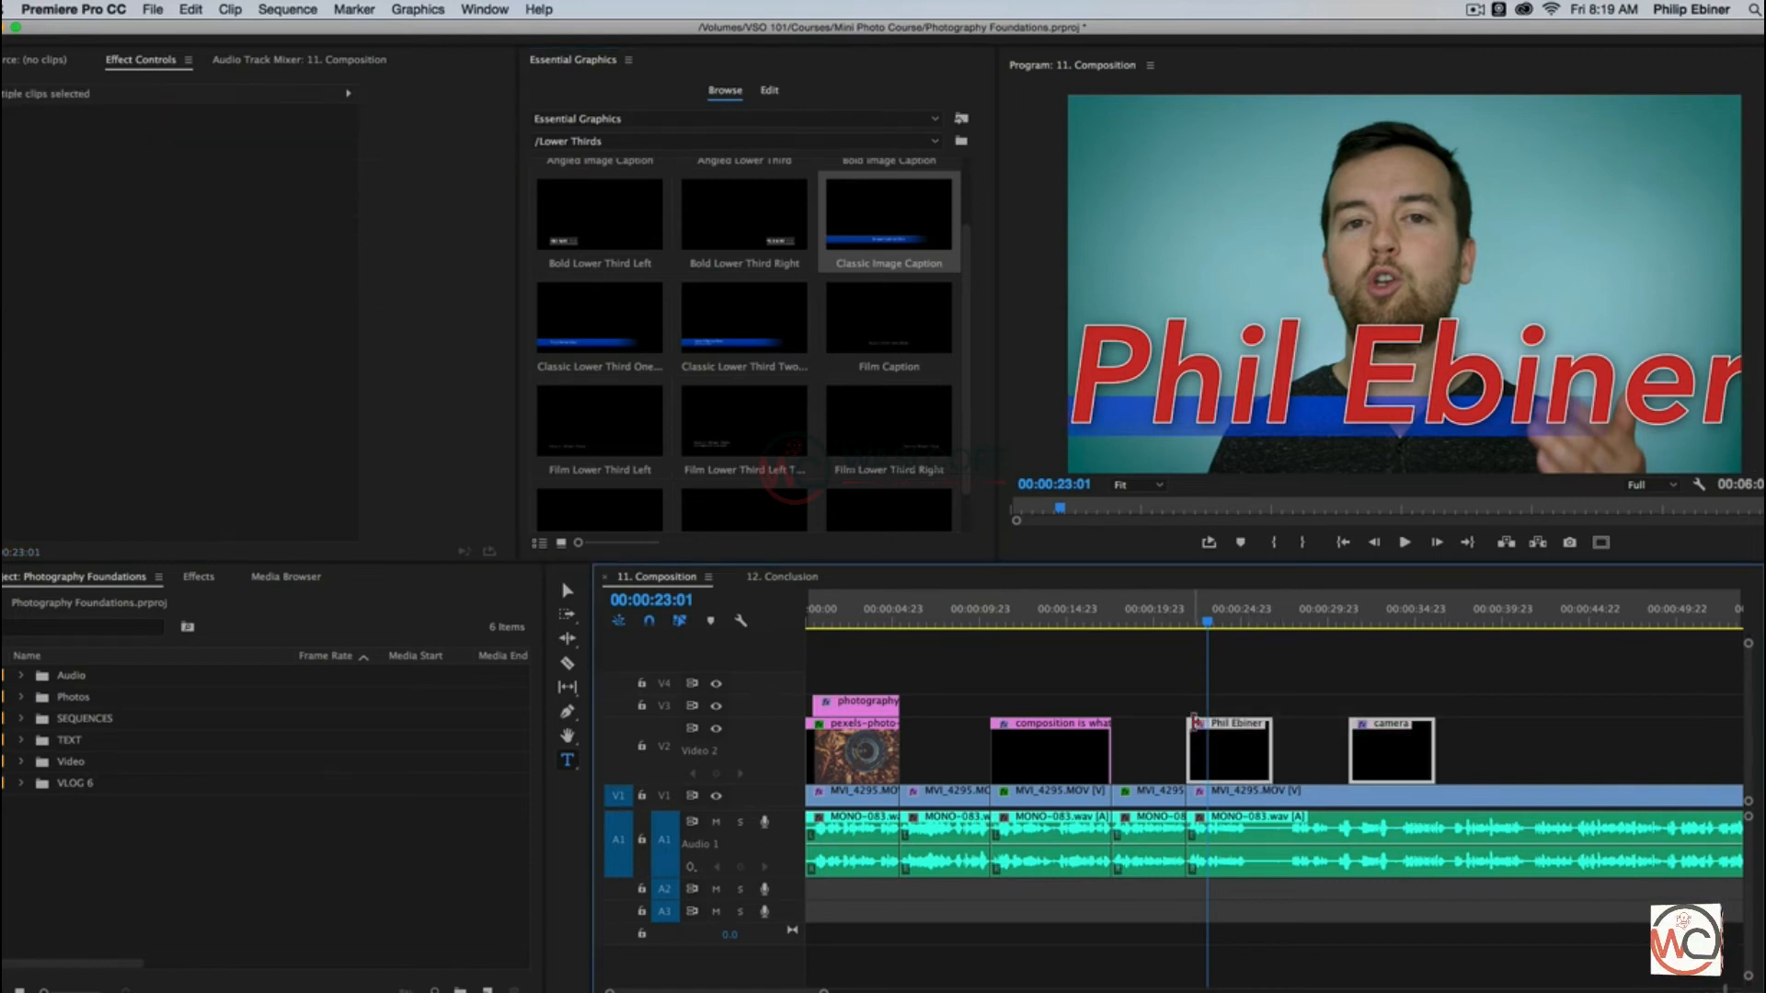
{"action": "key", "text": "BackSpace"}
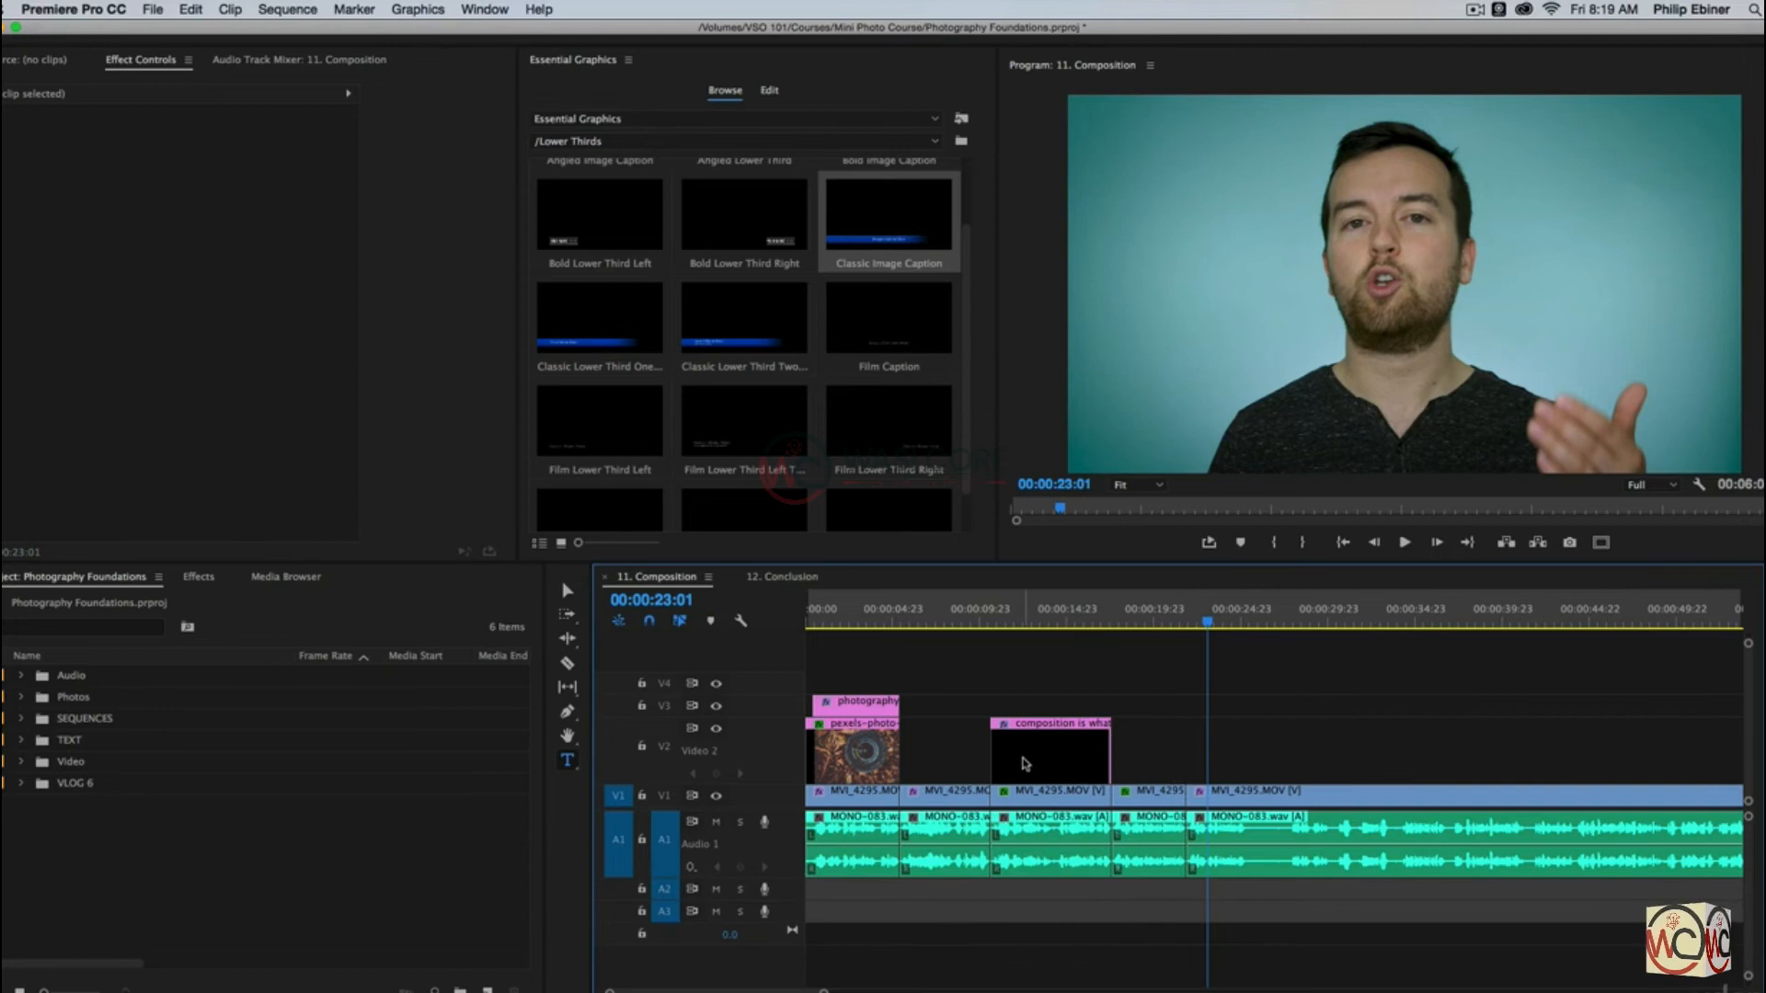
Step: Add a new text graphic reading "Hello" over the man's chest at 00:00:23:01 with the Type tool
{"action": "key", "text": "v"}
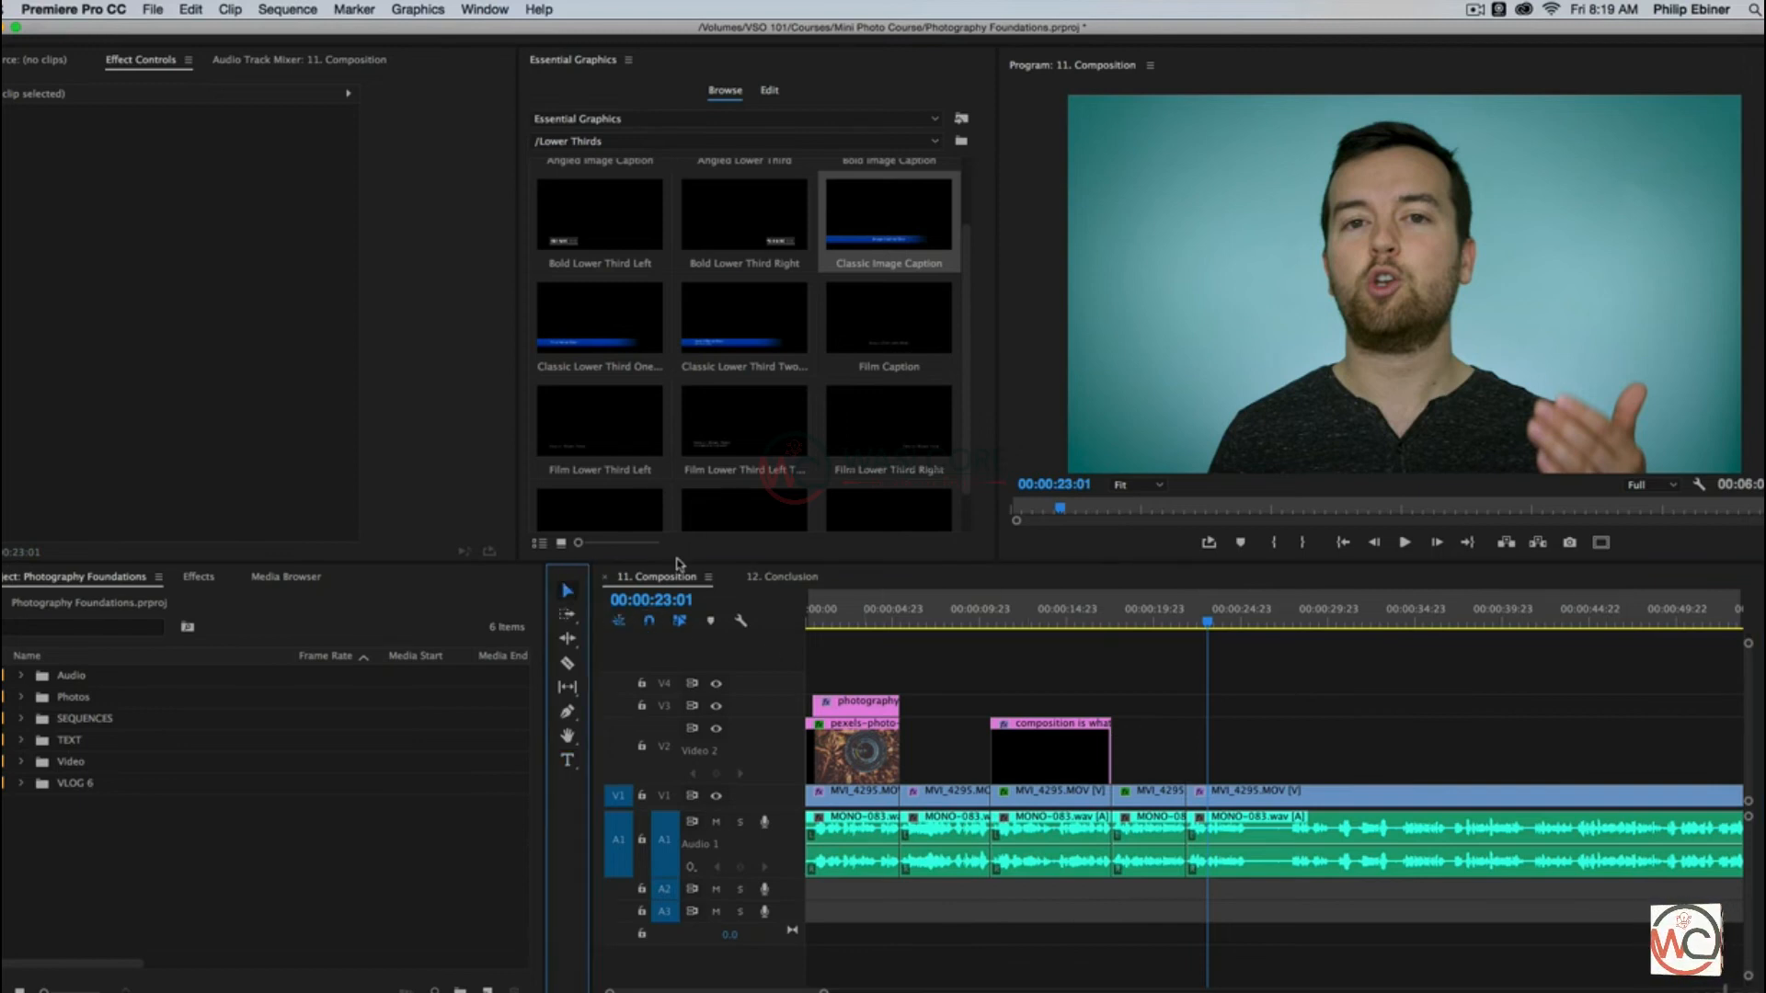
{"action": "left_click", "coordinate": [568, 762]}
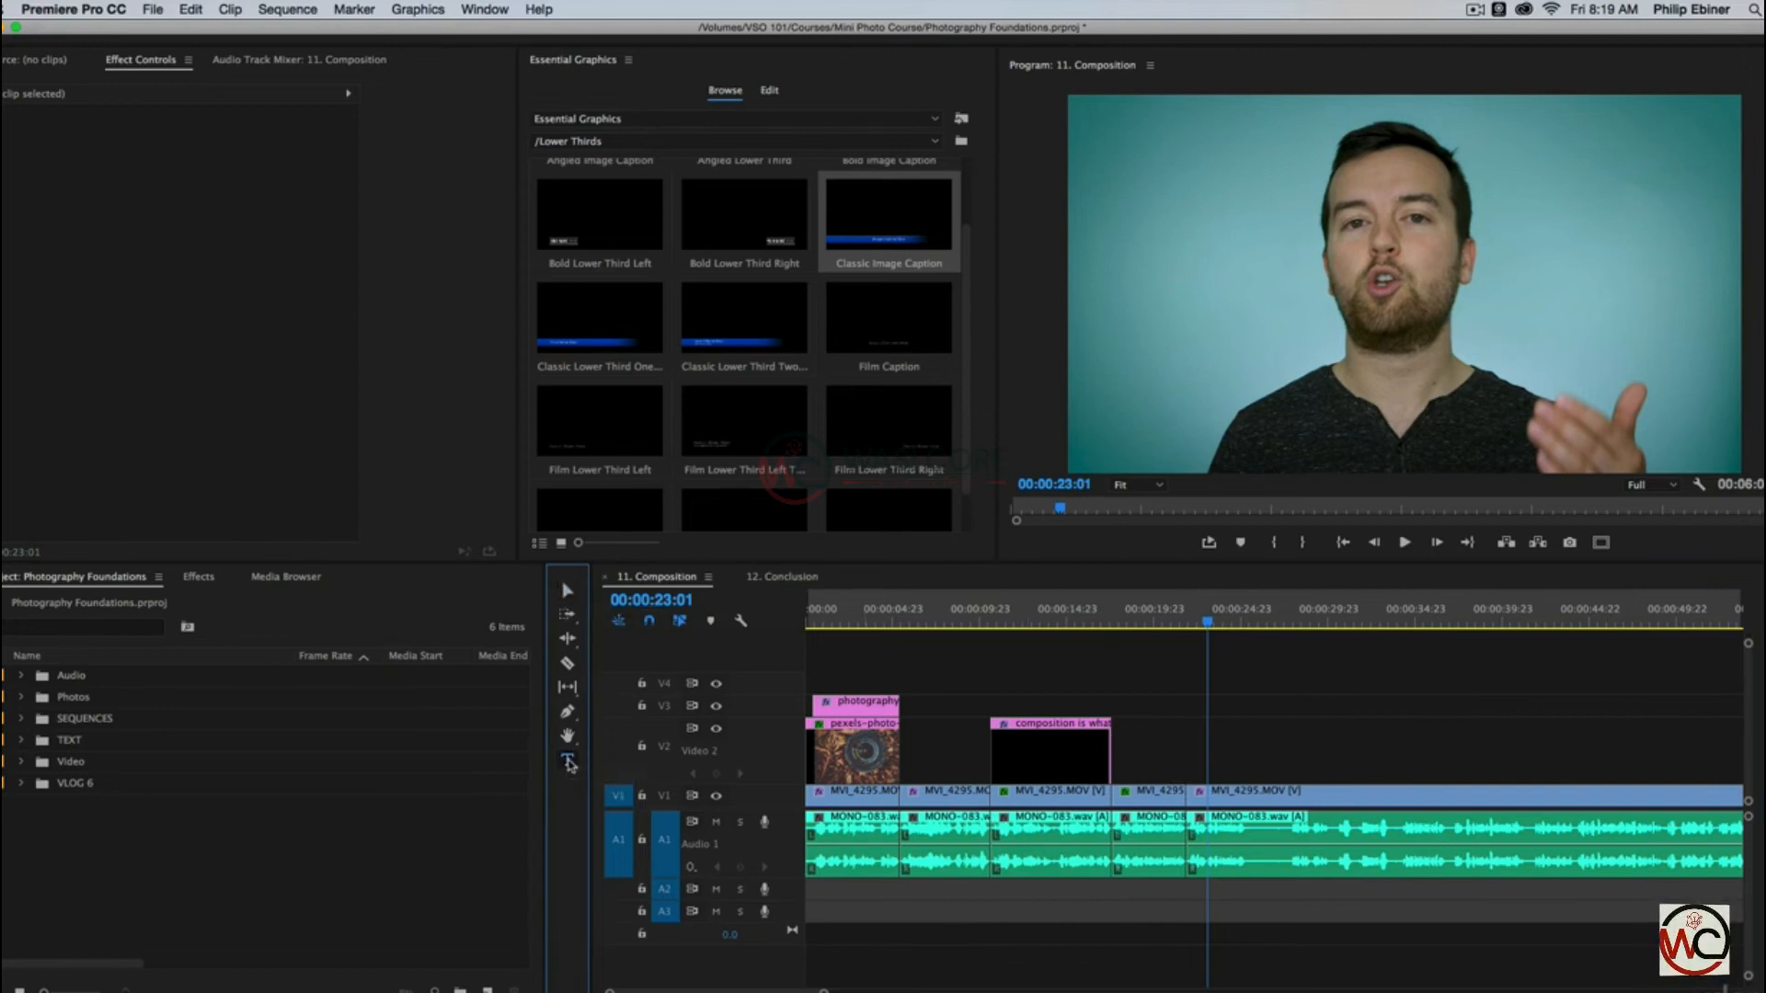
{"action": "left_click", "coordinate": [1216, 395]}
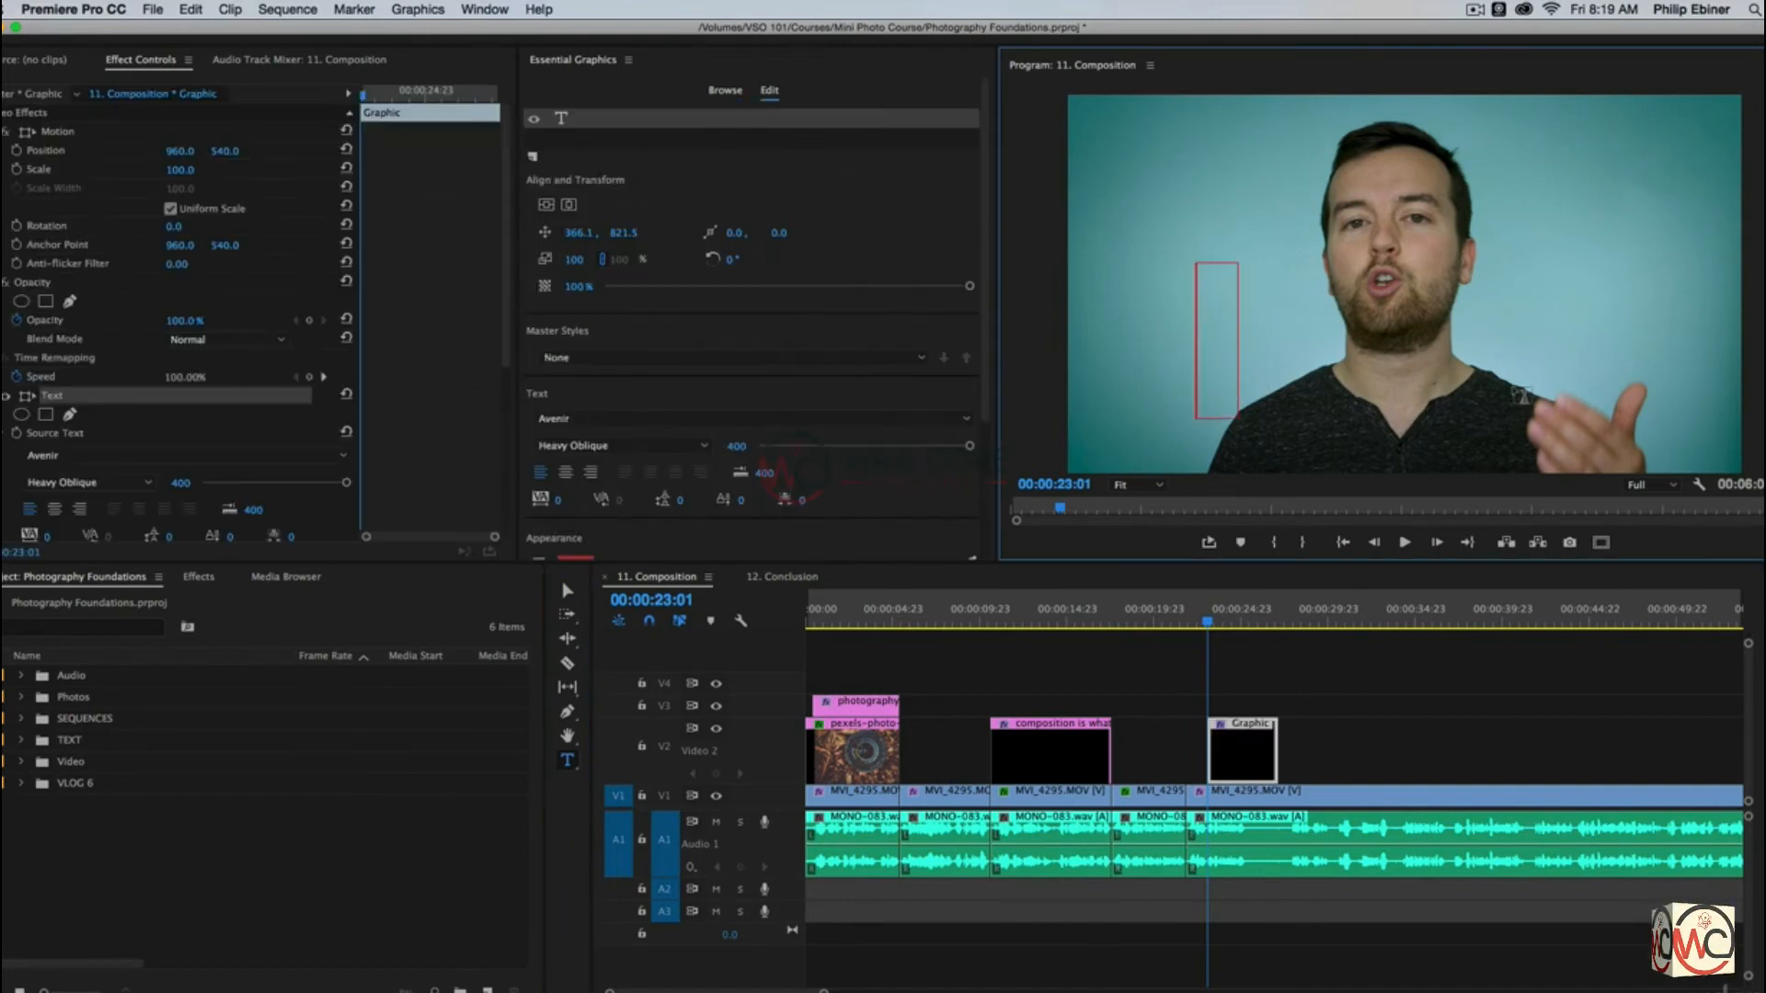
{"action": "type", "text": "Hello"}
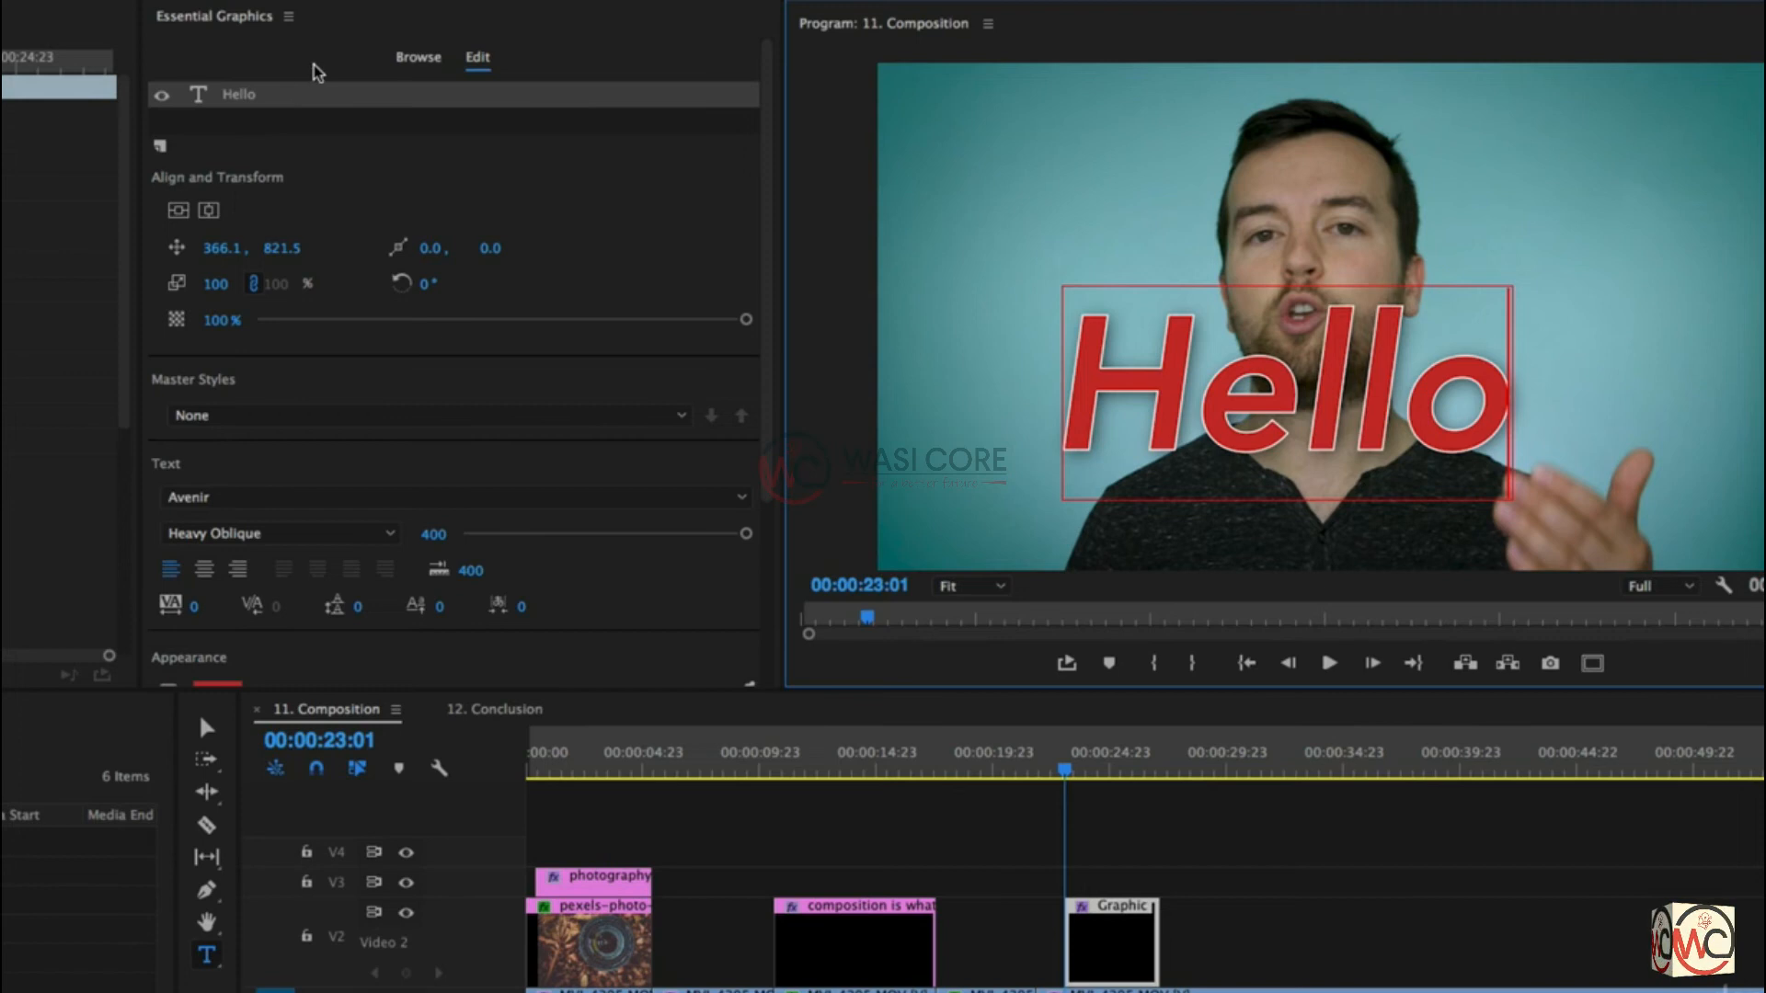
Step: Review the Hello text's transform, master style, font and appearance settings, starting a new text style and cancelling it
{"action": "scroll", "coordinate": [684, 184], "scroll_direction": "down", "scroll_amount": 5}
{"action": "scroll", "coordinate": [690, 190], "scroll_direction": "up", "scroll_amount": 1}
{"action": "left_click", "coordinate": [685, 183]}
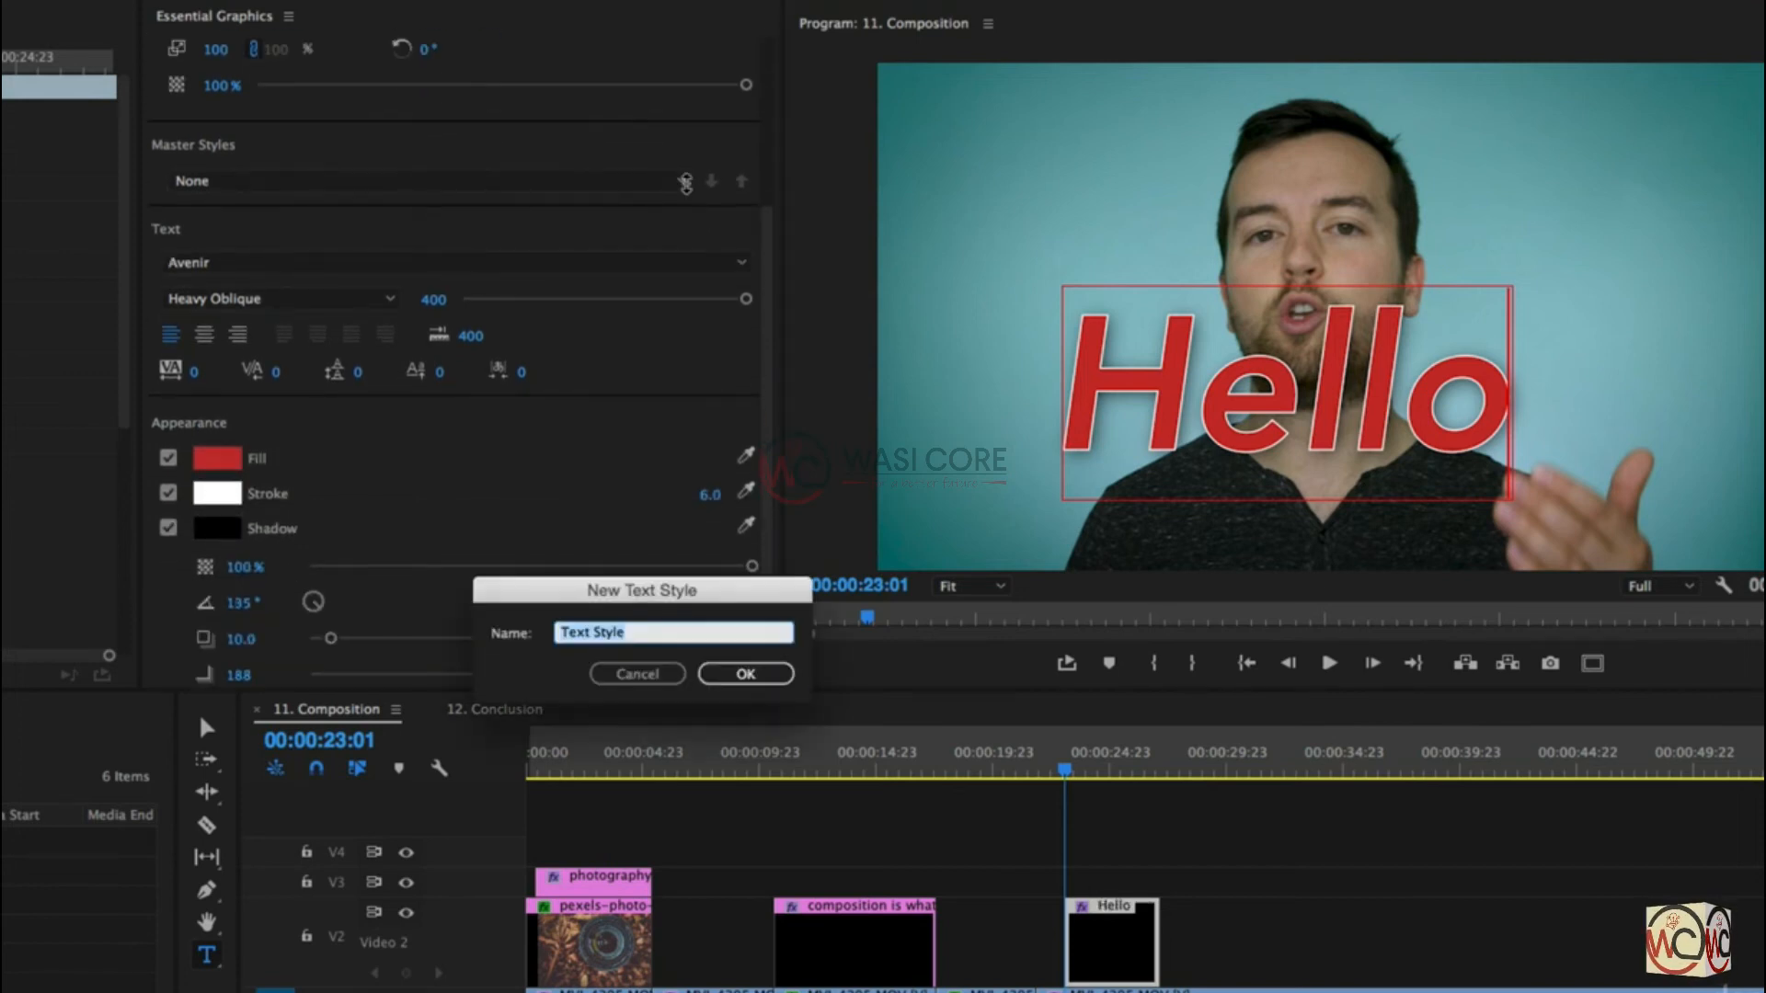
{"action": "left_click", "coordinate": [636, 674]}
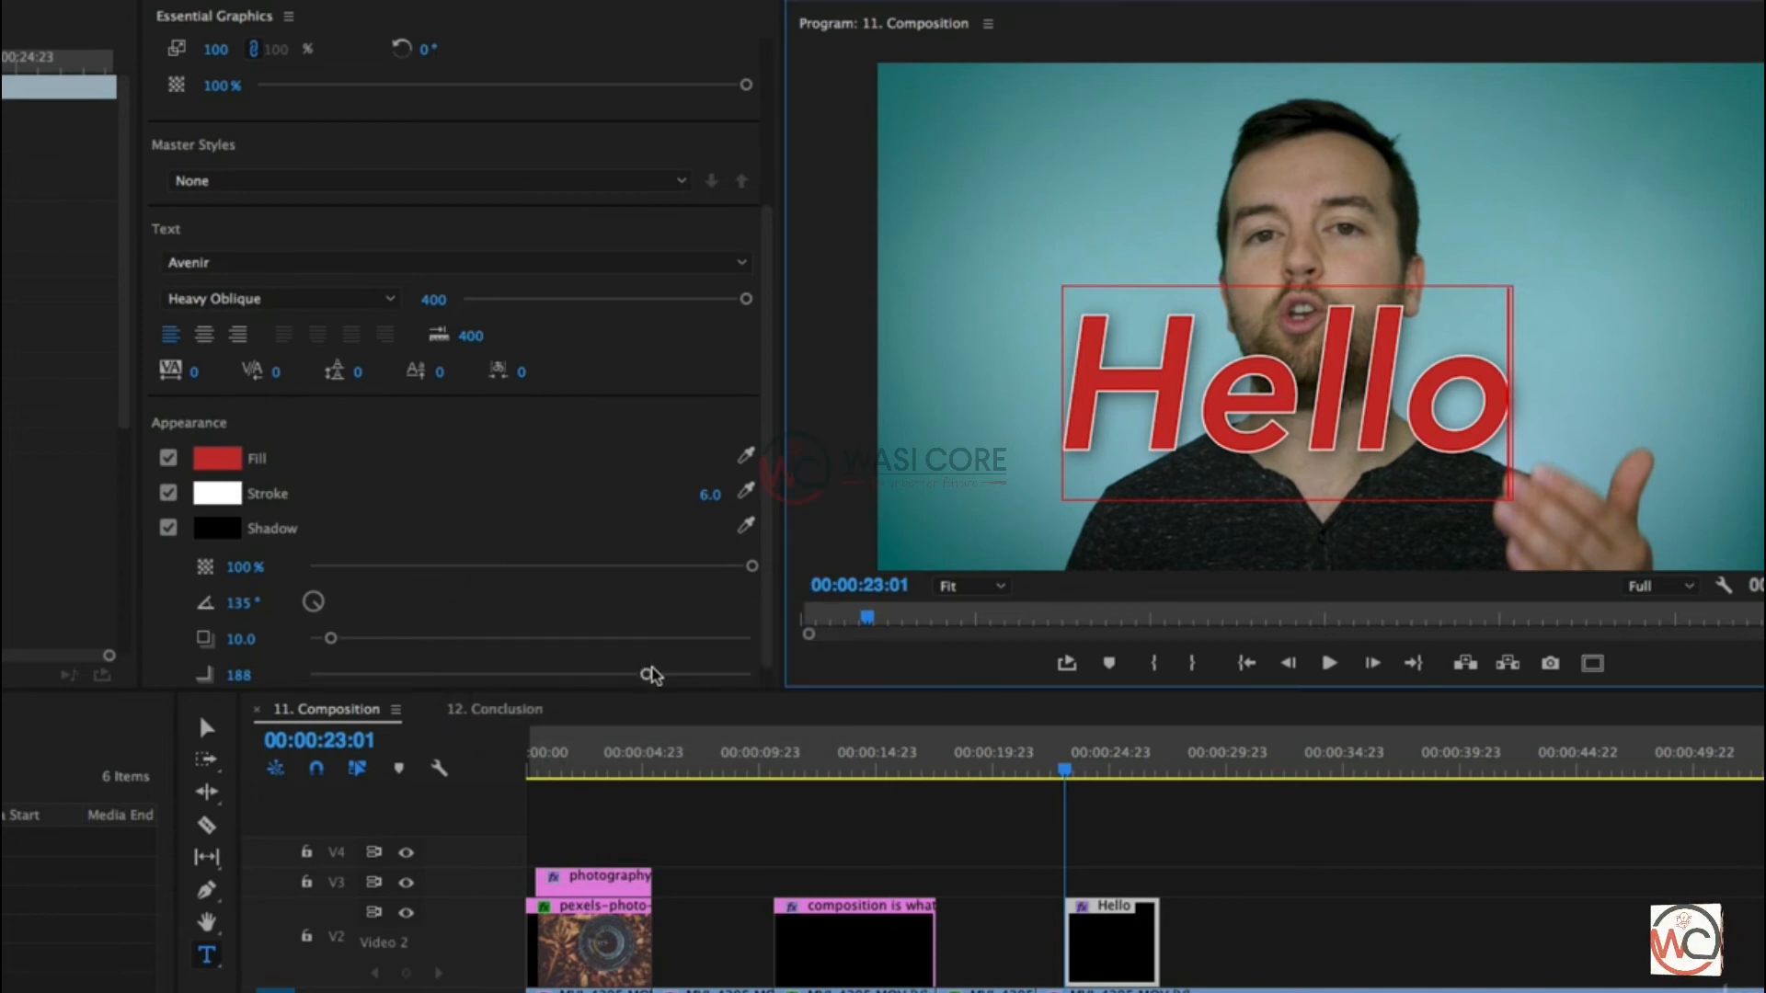
{"action": "scroll", "coordinate": [575, 548], "scroll_direction": "up", "scroll_amount": 5}
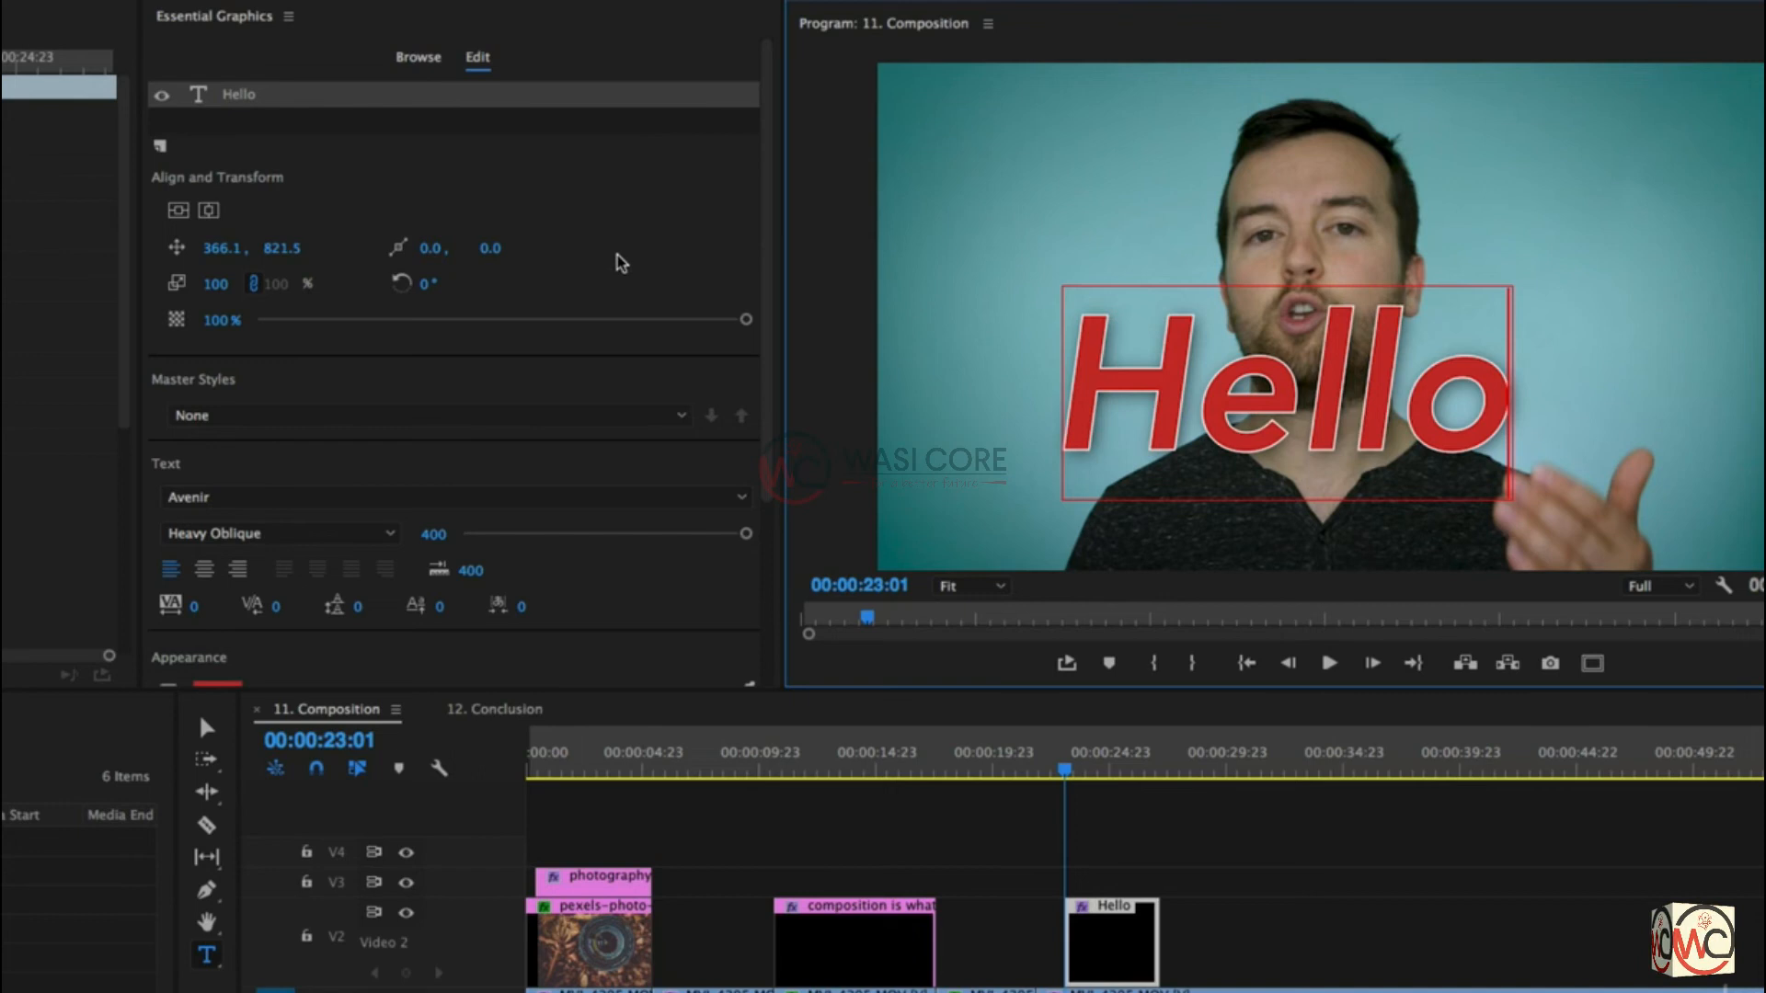
{"action": "scroll", "coordinate": [622, 263], "scroll_direction": "down", "scroll_amount": 2}
{"action": "scroll", "coordinate": [623, 263], "scroll_direction": "down", "scroll_amount": 2}
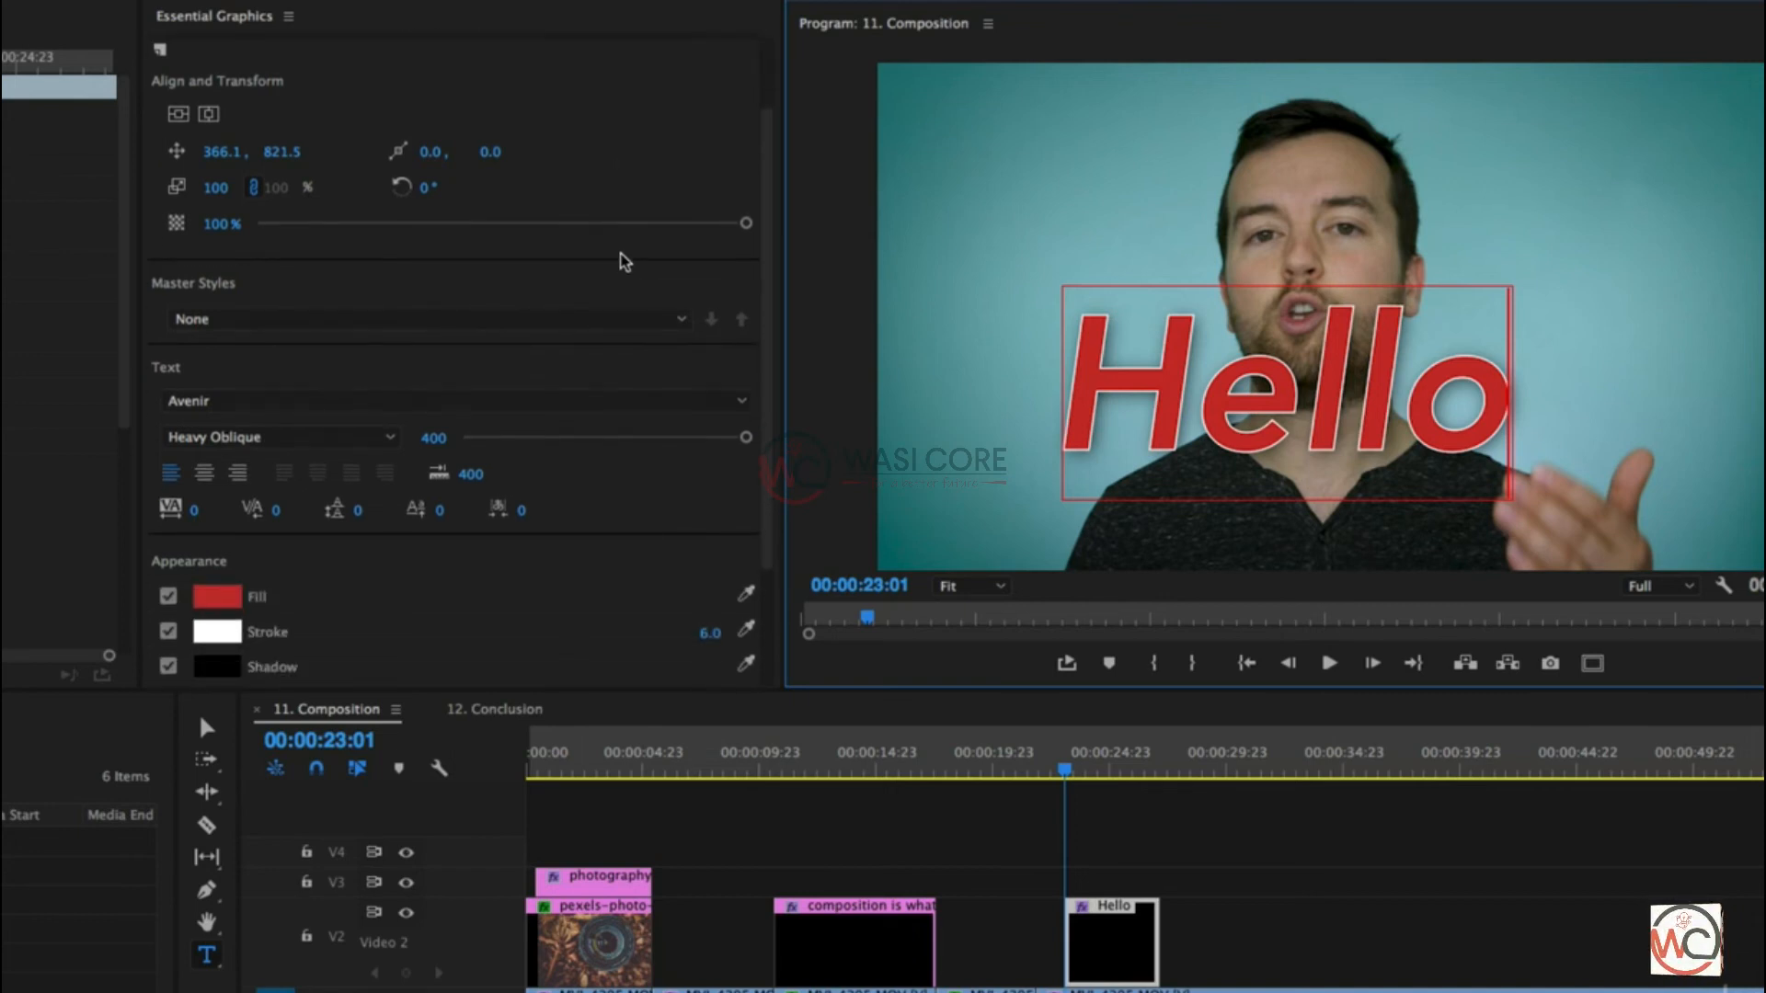
{"action": "scroll", "coordinate": [622, 262], "scroll_direction": "up", "scroll_amount": 4}
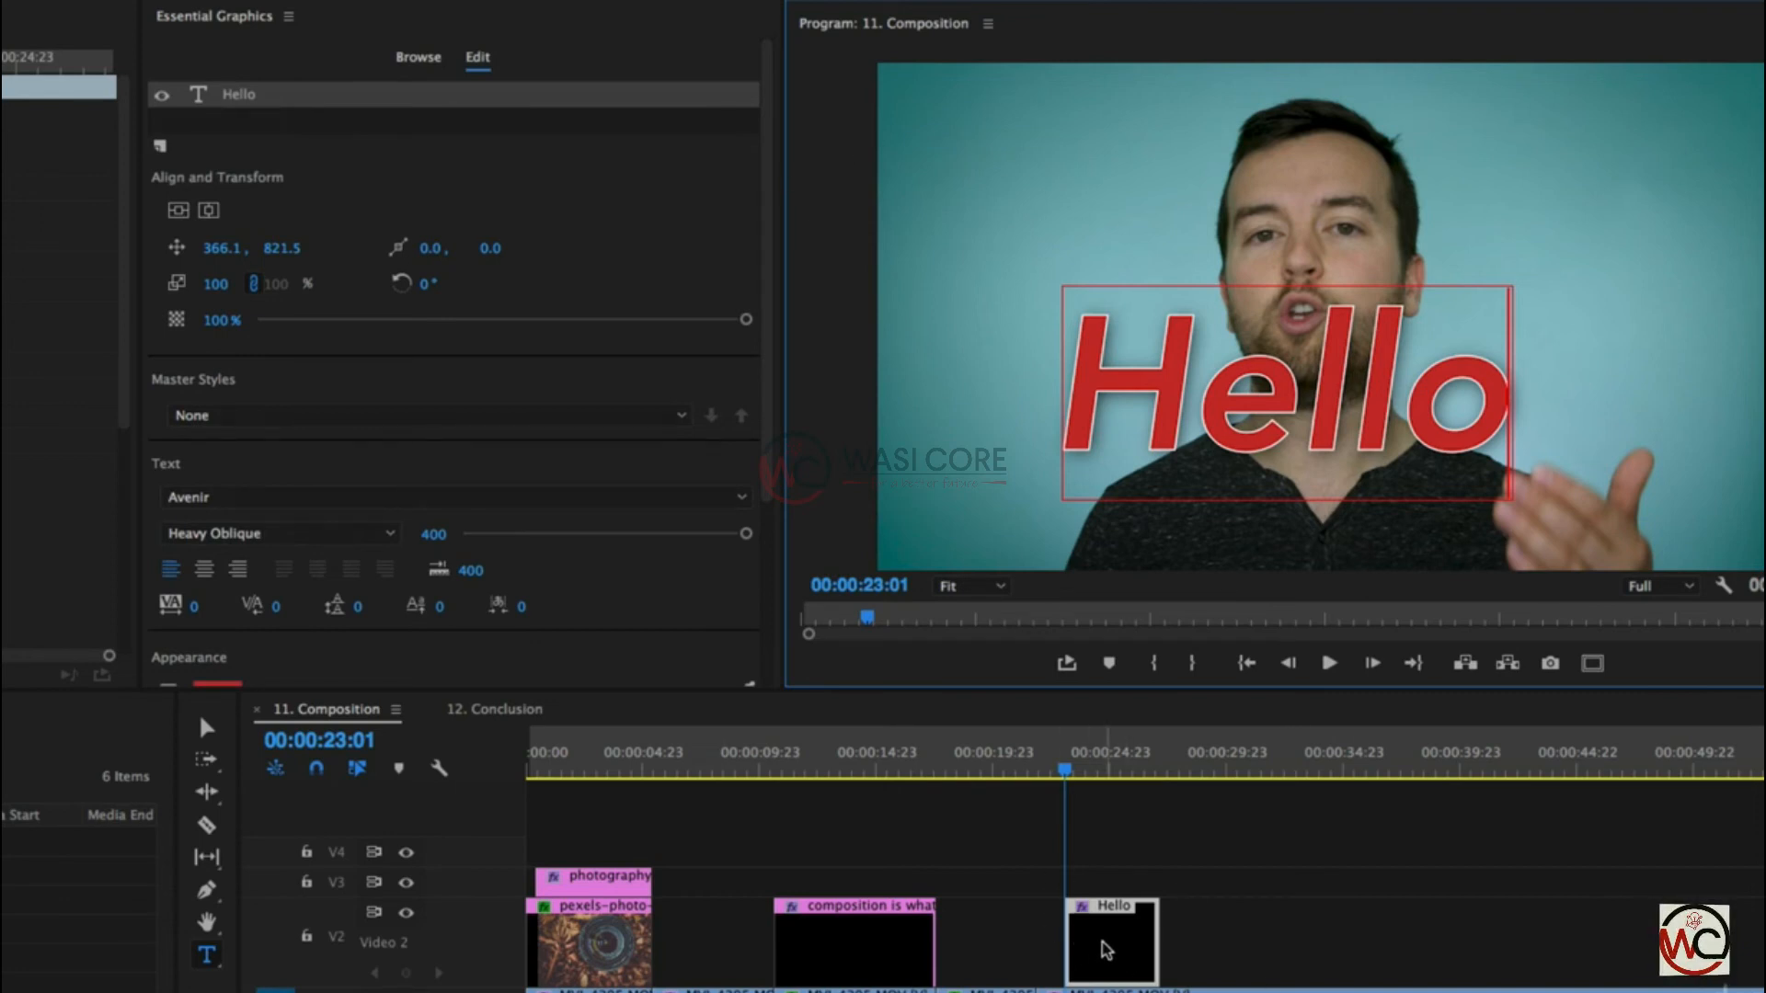
Step: Add a second text layer reading "Hi" beside the man's head in the same graphic, and select the two layers in turn
{"action": "left_click", "coordinate": [1530, 234]}
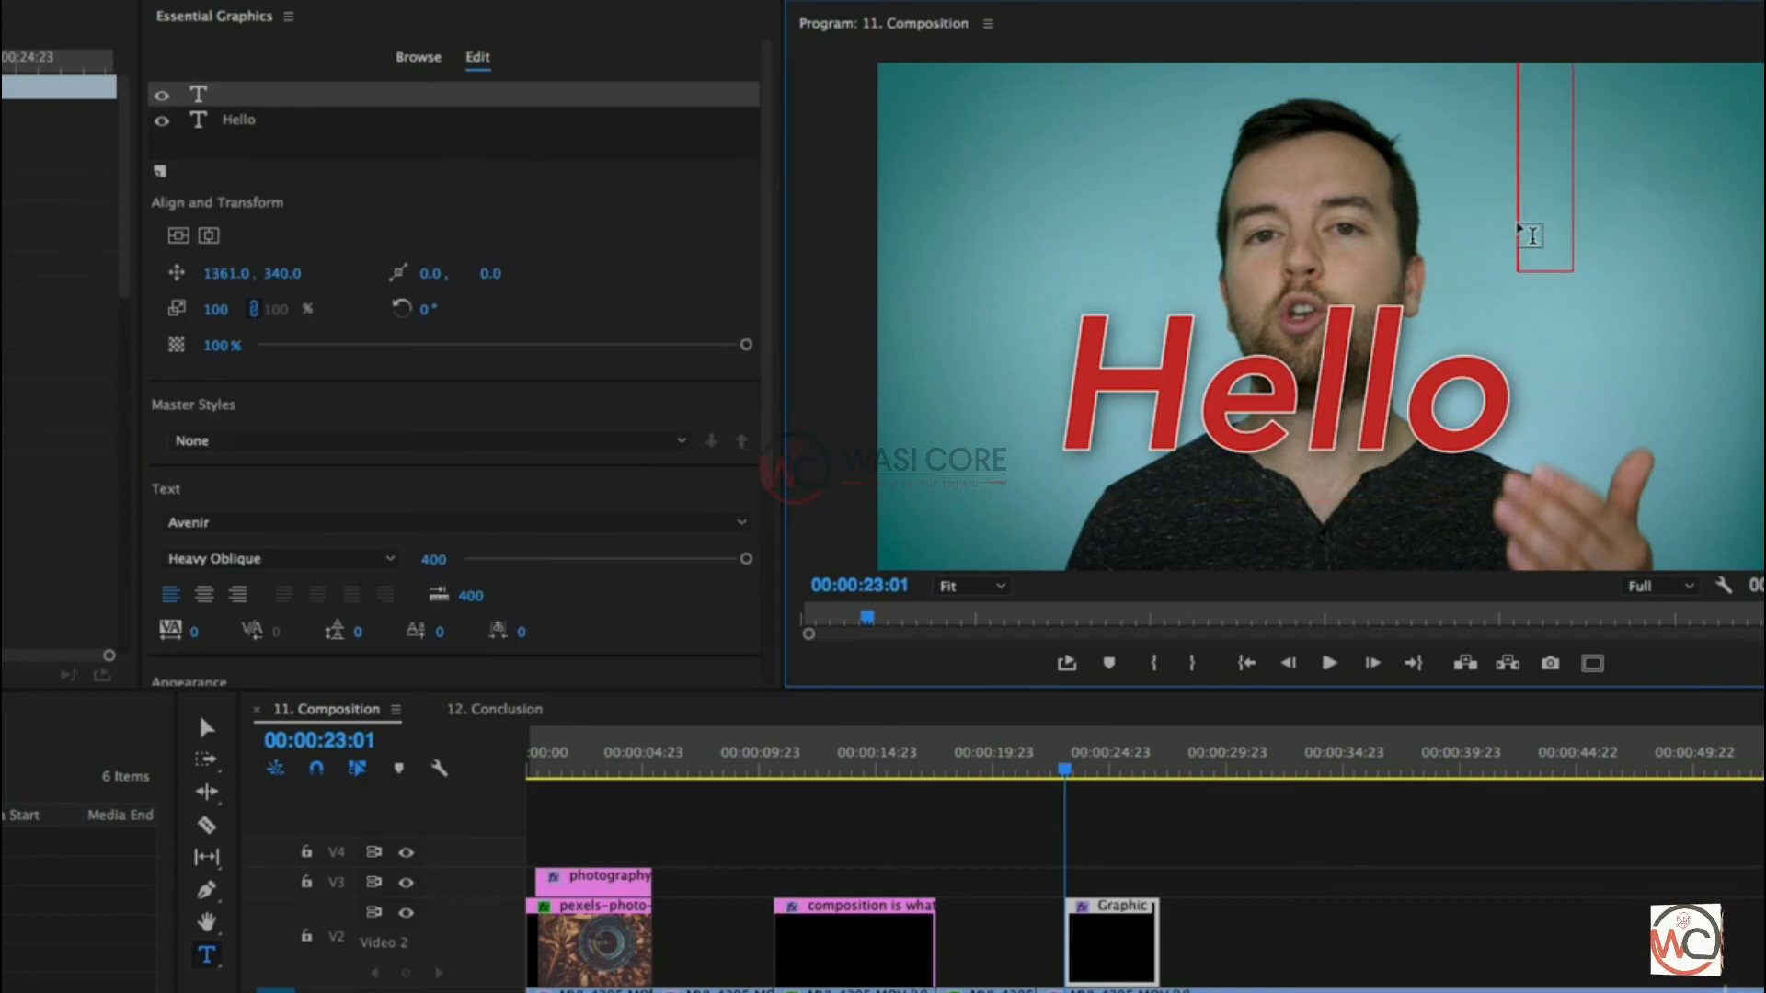
{"action": "type", "text": "Hi"}
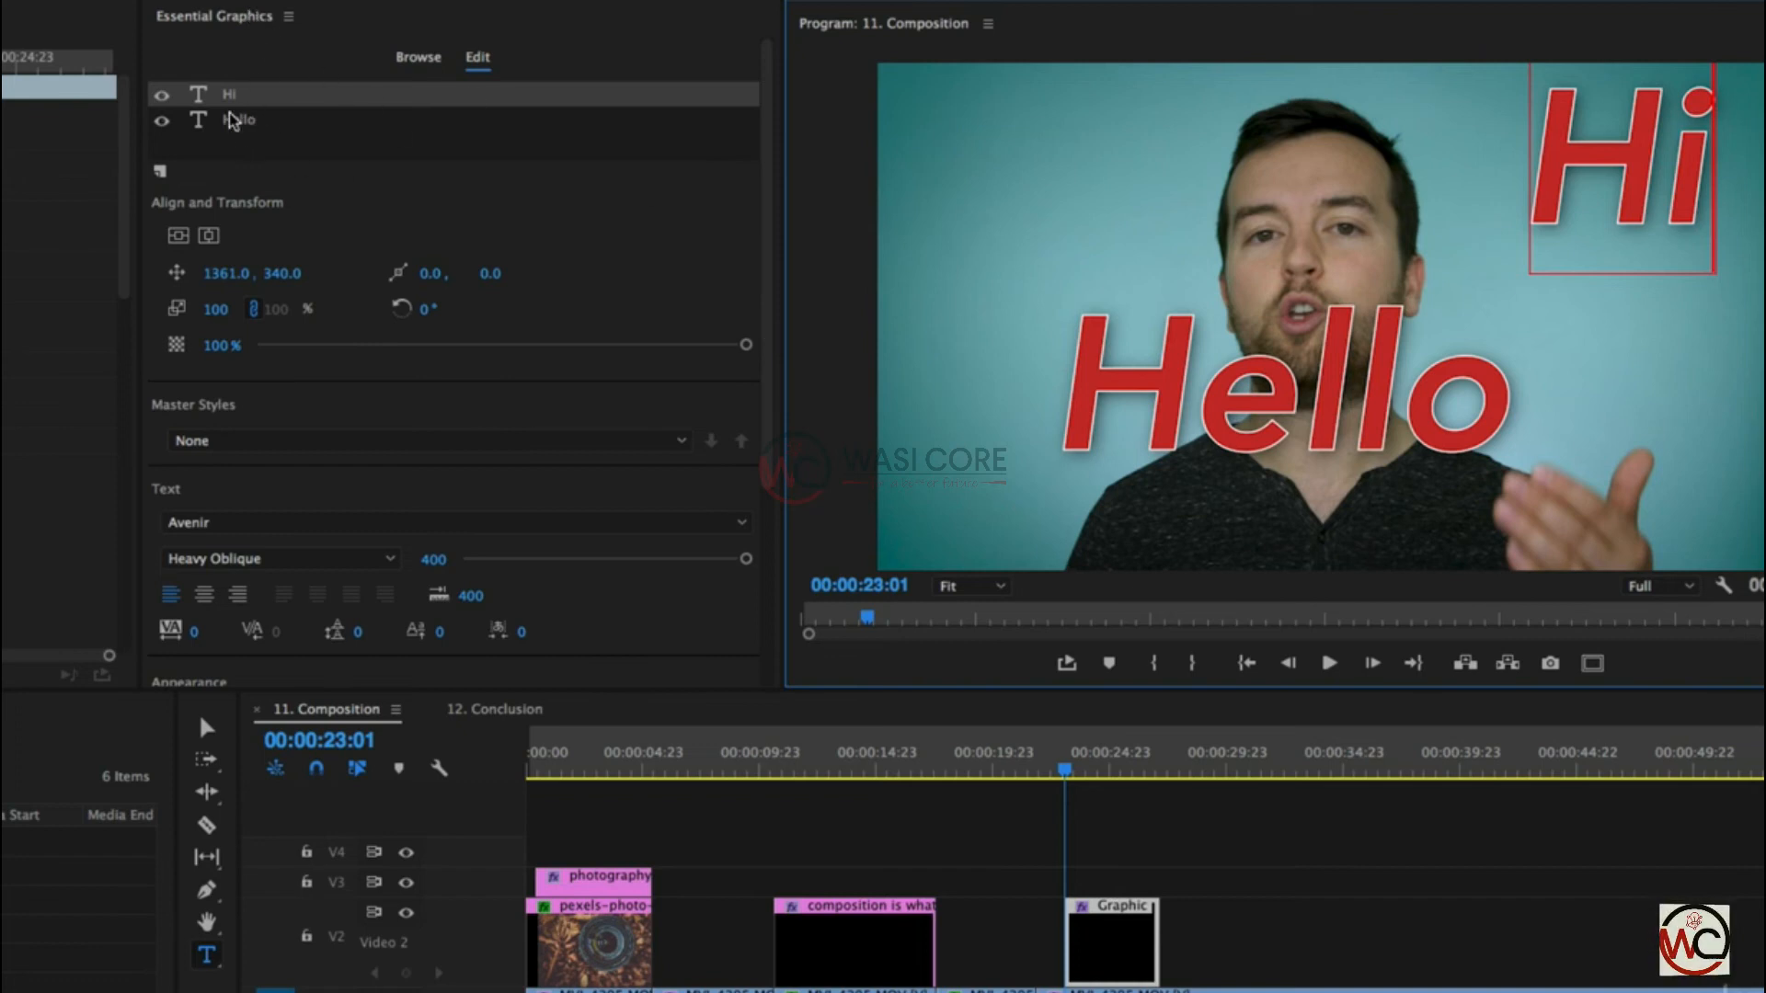
{"action": "left_click", "coordinate": [272, 117]}
{"action": "left_click", "coordinate": [257, 96]}
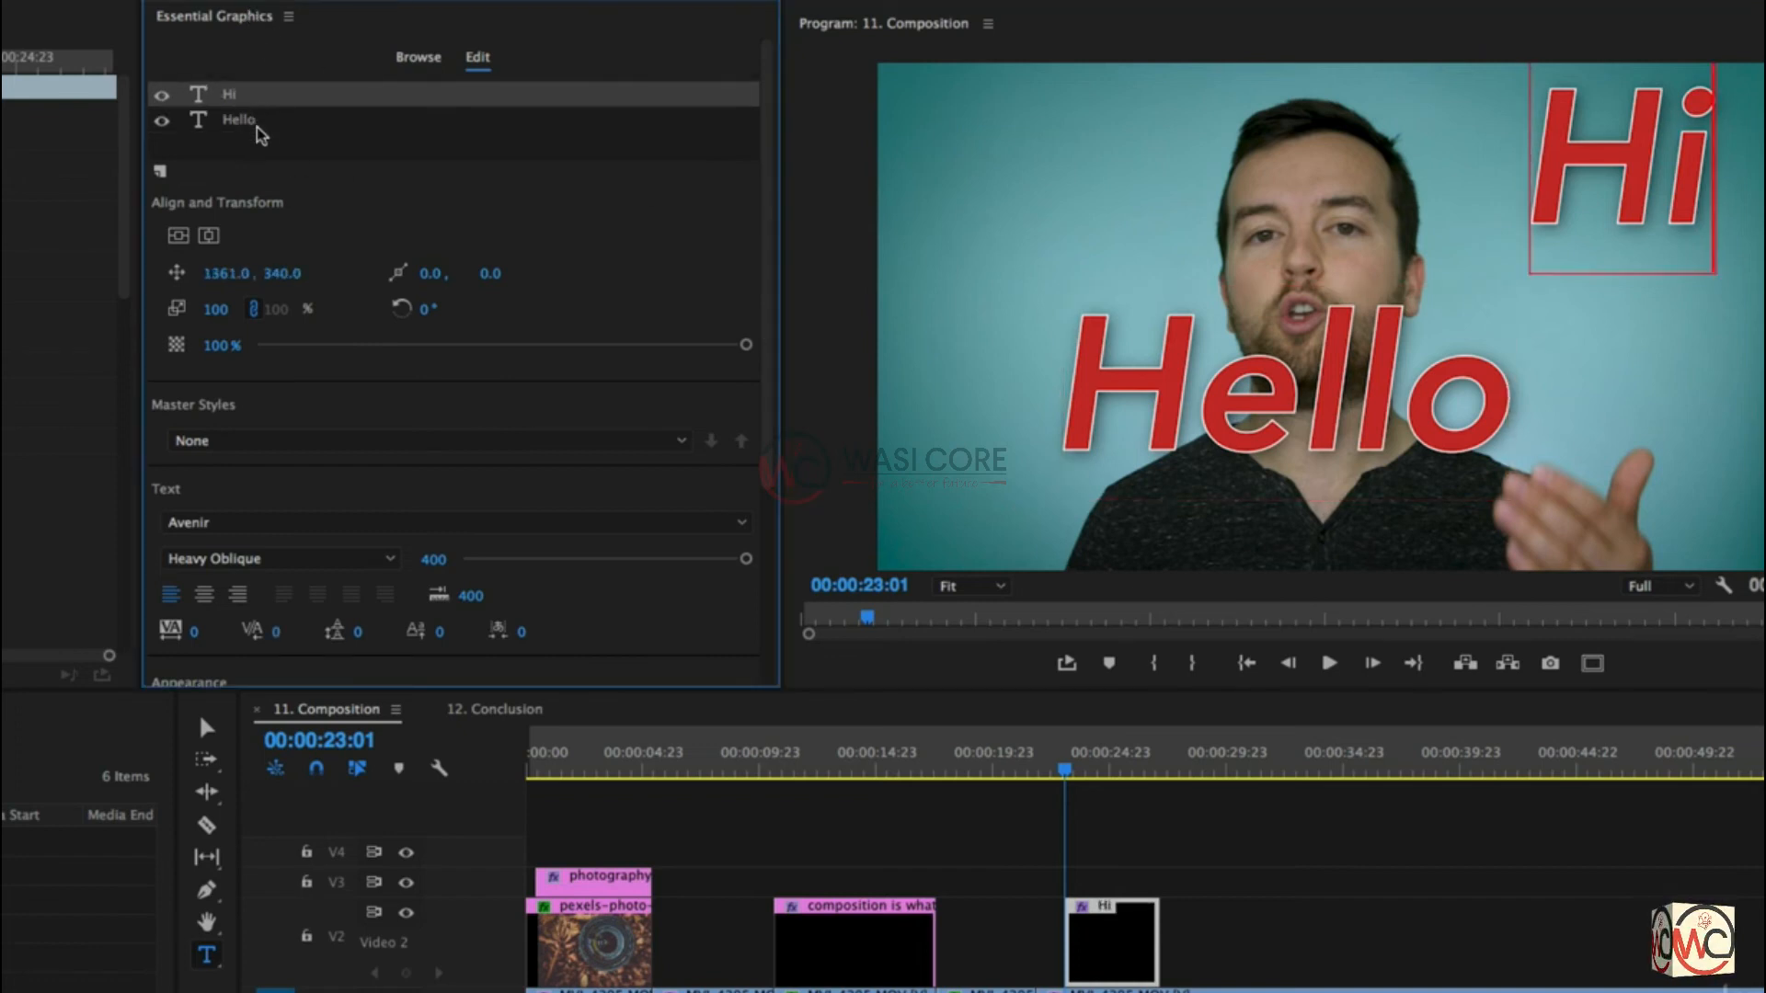
{"action": "left_click", "coordinate": [255, 118]}
{"action": "left_click", "coordinate": [252, 105]}
{"action": "left_click", "coordinate": [243, 95]}
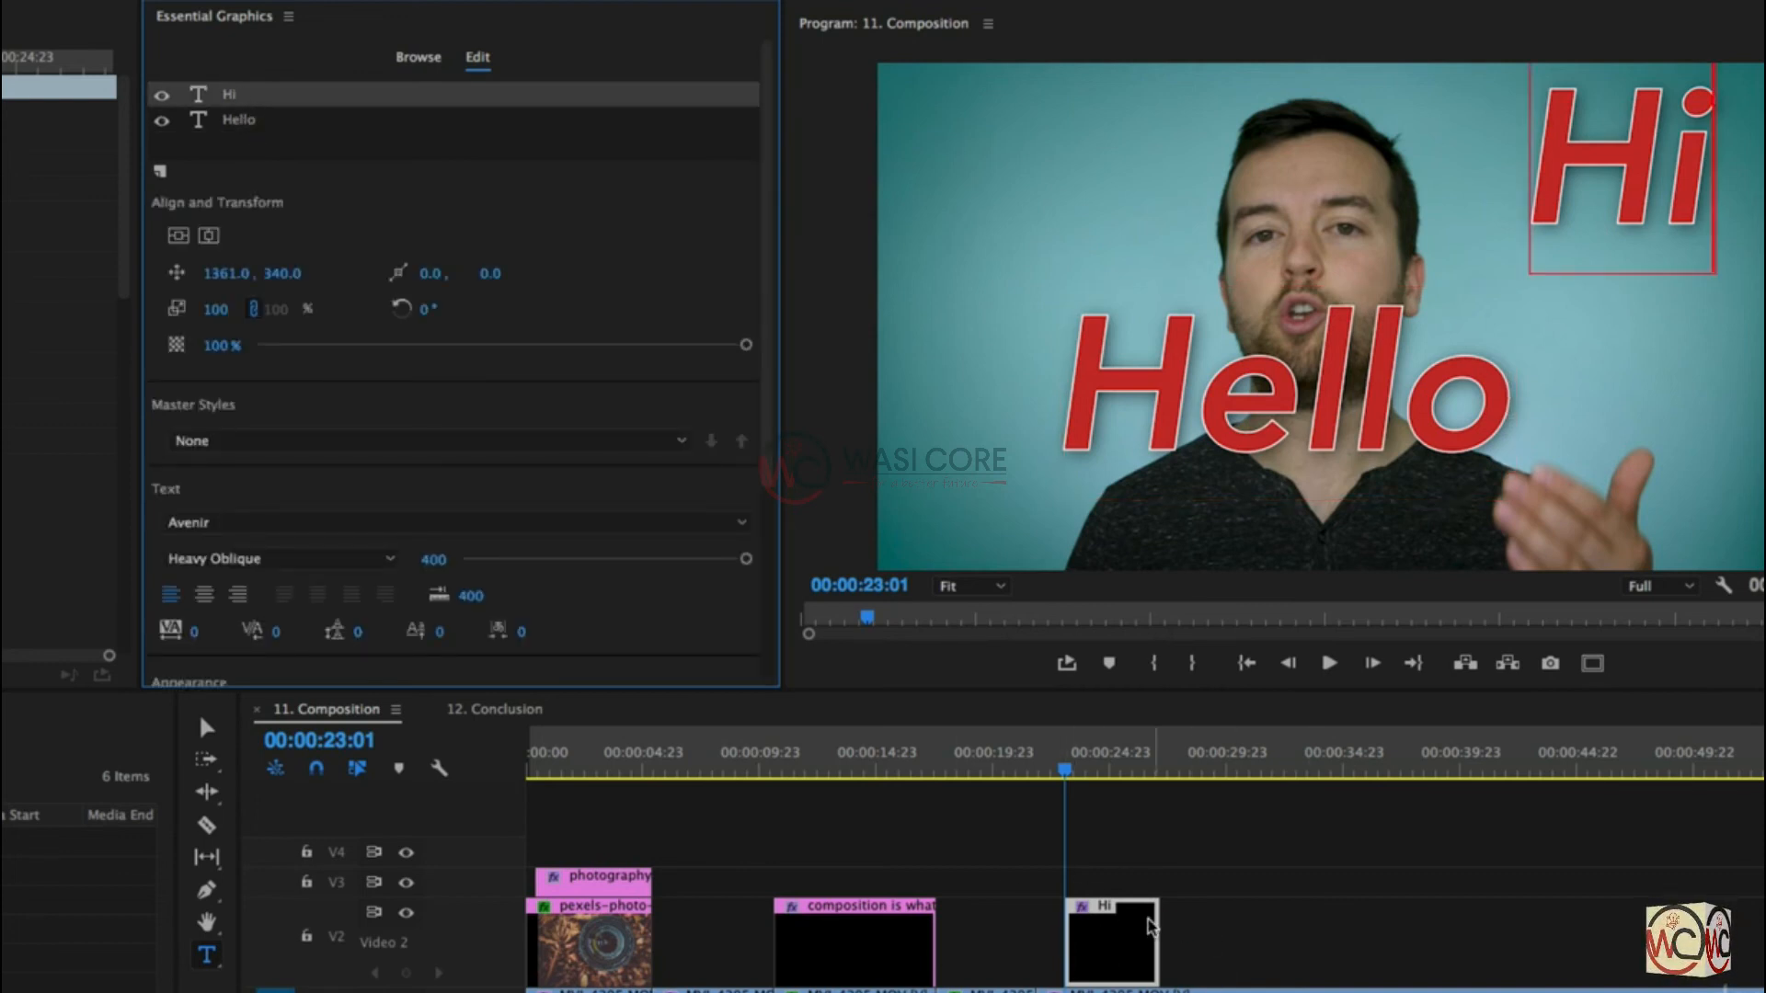
Step: Shift the graphic clip earlier on Video 2 to start at about 00:00:22, and select its Hi text layer
{"action": "mouse_move", "coordinate": [1108, 936]}
{"action": "left_mouse_down"}
{"action": "mouse_move", "coordinate": [1132, 966]}
{"action": "mouse_move", "coordinate": [1091, 958]}
{"action": "left_mouse_up"}
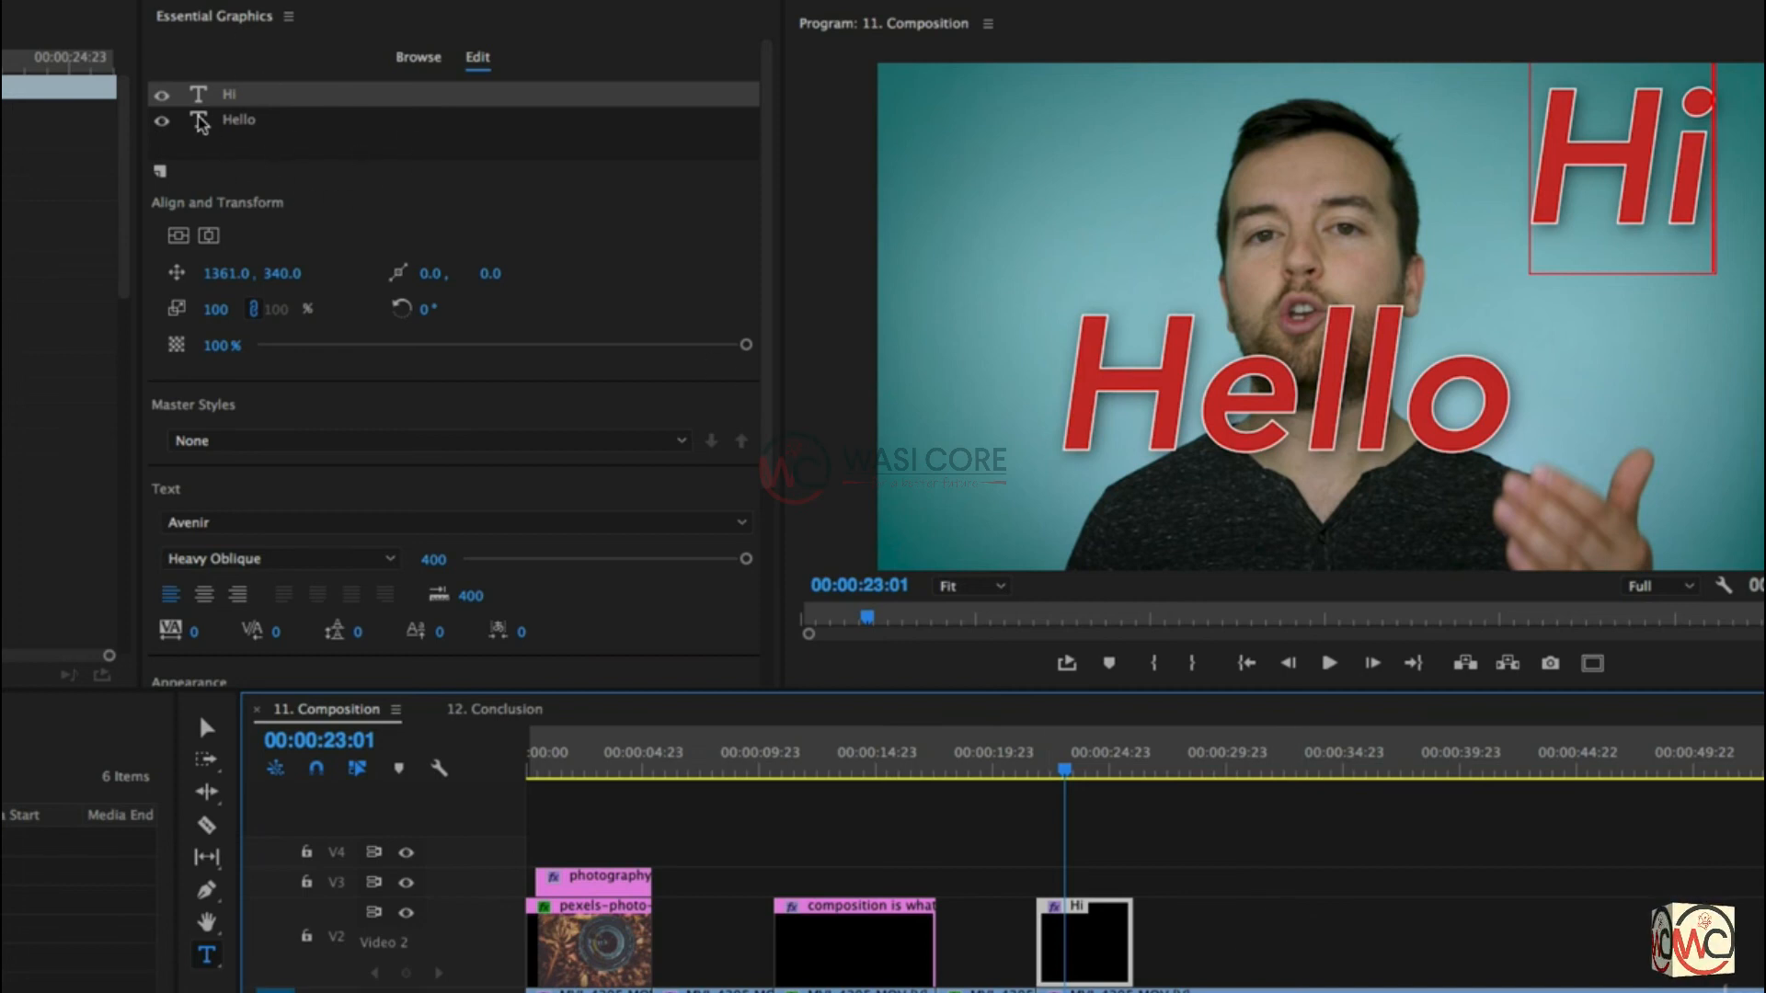
{"action": "left_click", "coordinate": [235, 127]}
{"action": "left_click", "coordinate": [233, 103]}
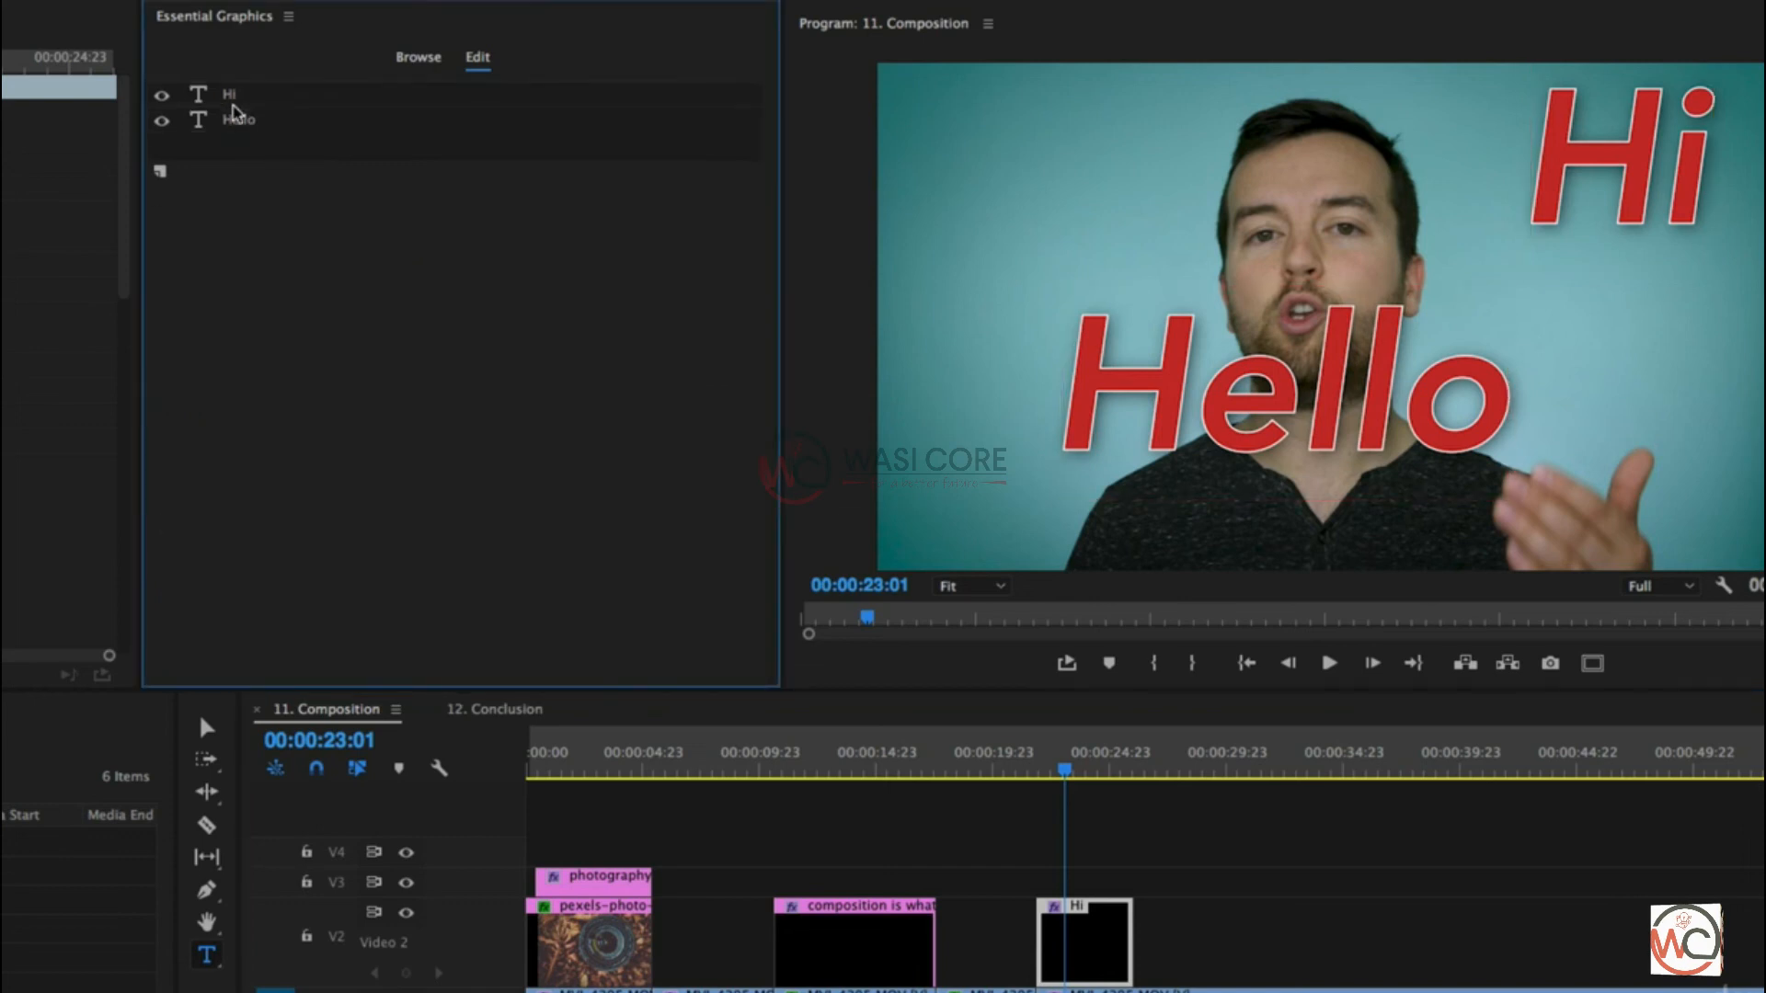
{"action": "left_click", "coordinate": [627, 528]}
{"action": "left_click", "coordinate": [331, 212]}
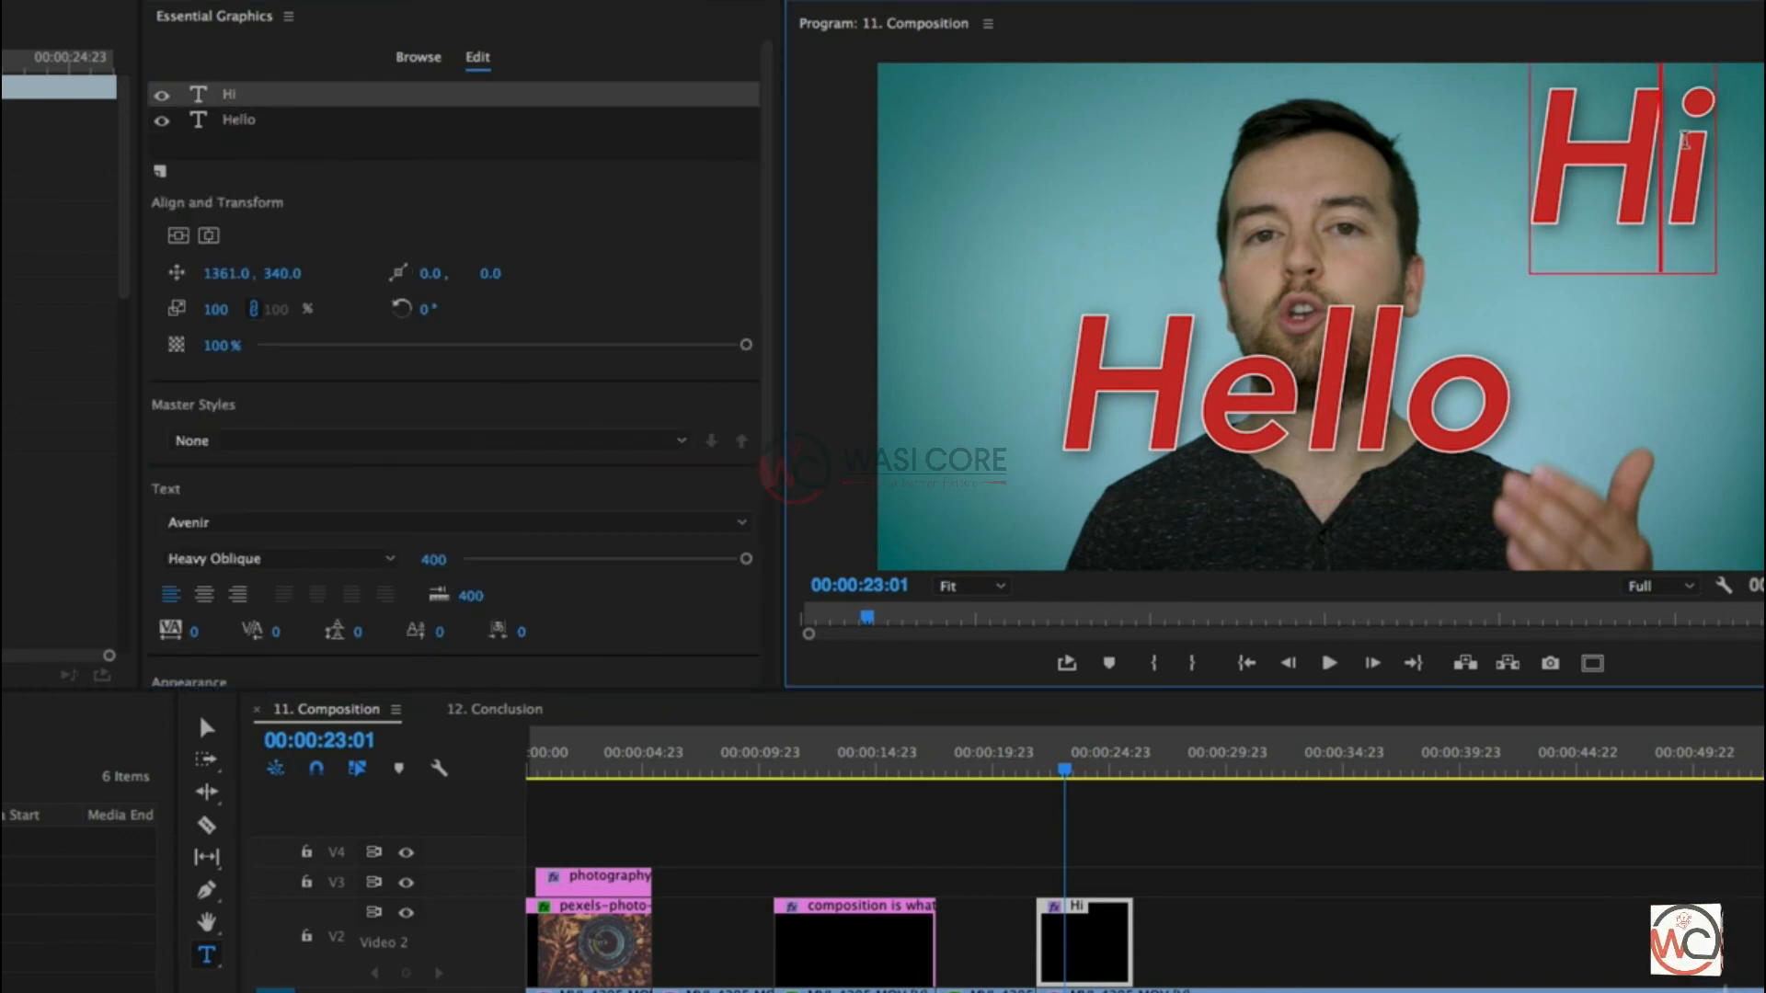
{"action": "left_click", "coordinate": [241, 121]}
{"action": "left_click", "coordinate": [237, 105]}
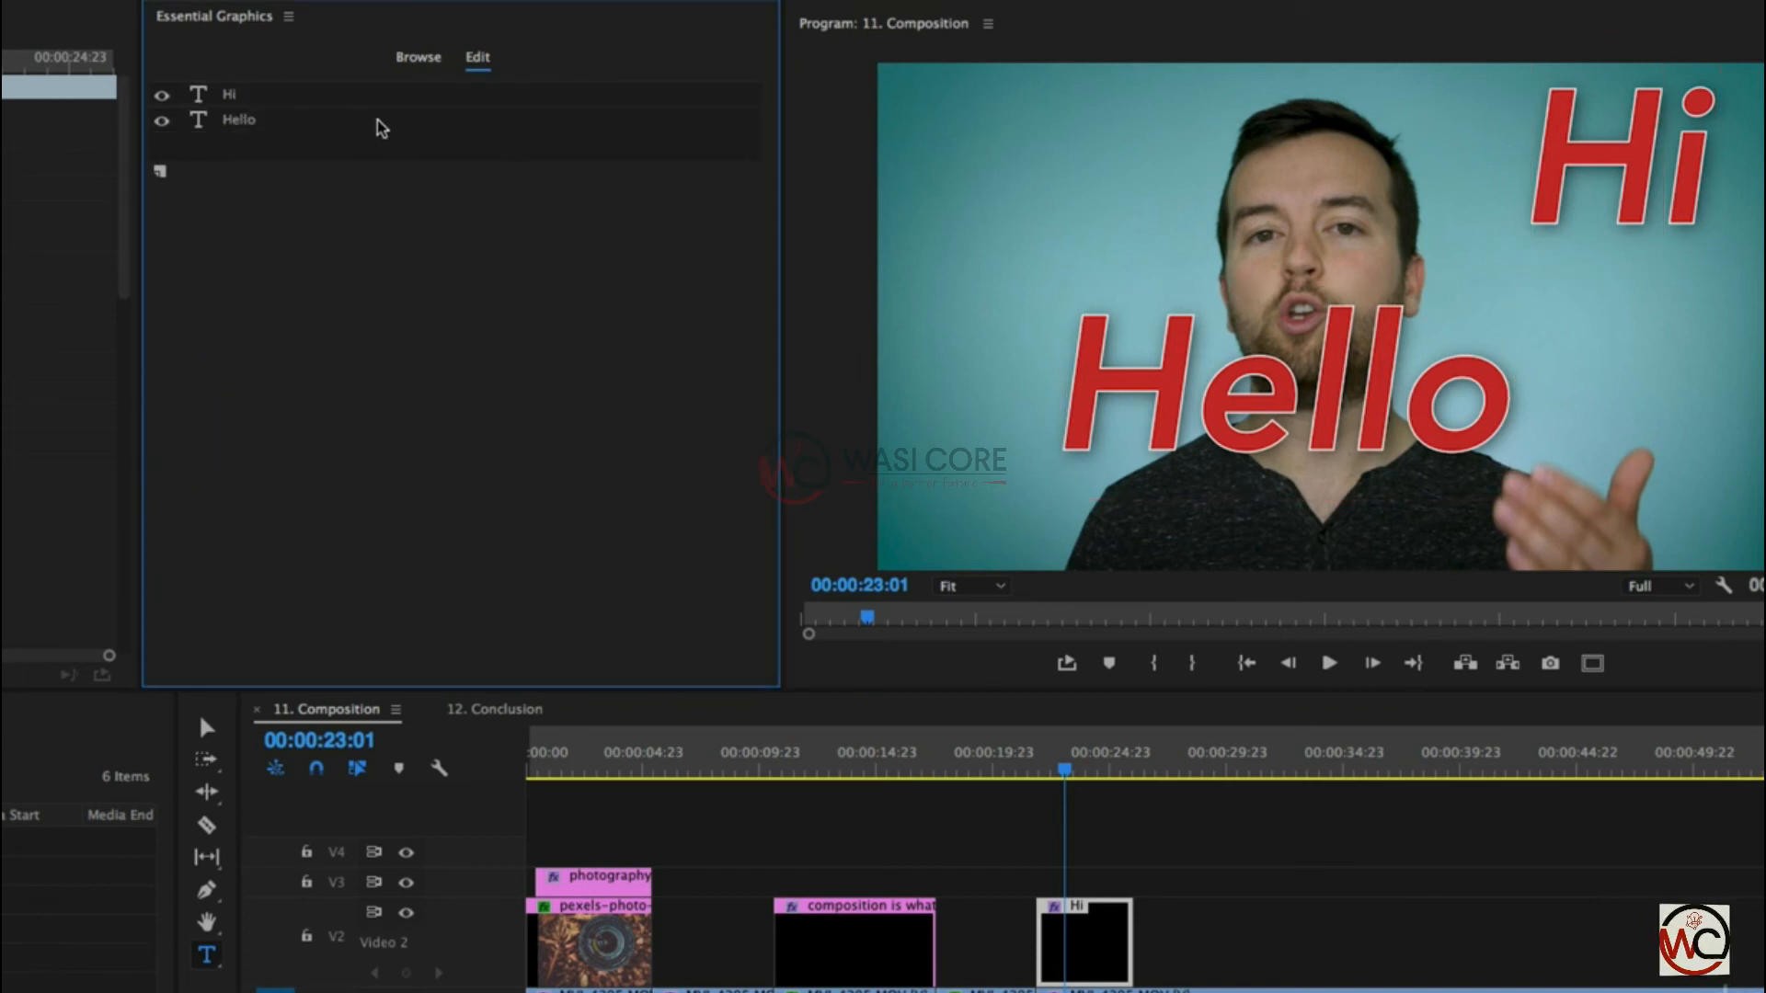
{"action": "left_click", "coordinate": [238, 94]}
{"action": "left_click", "coordinate": [1683, 173]}
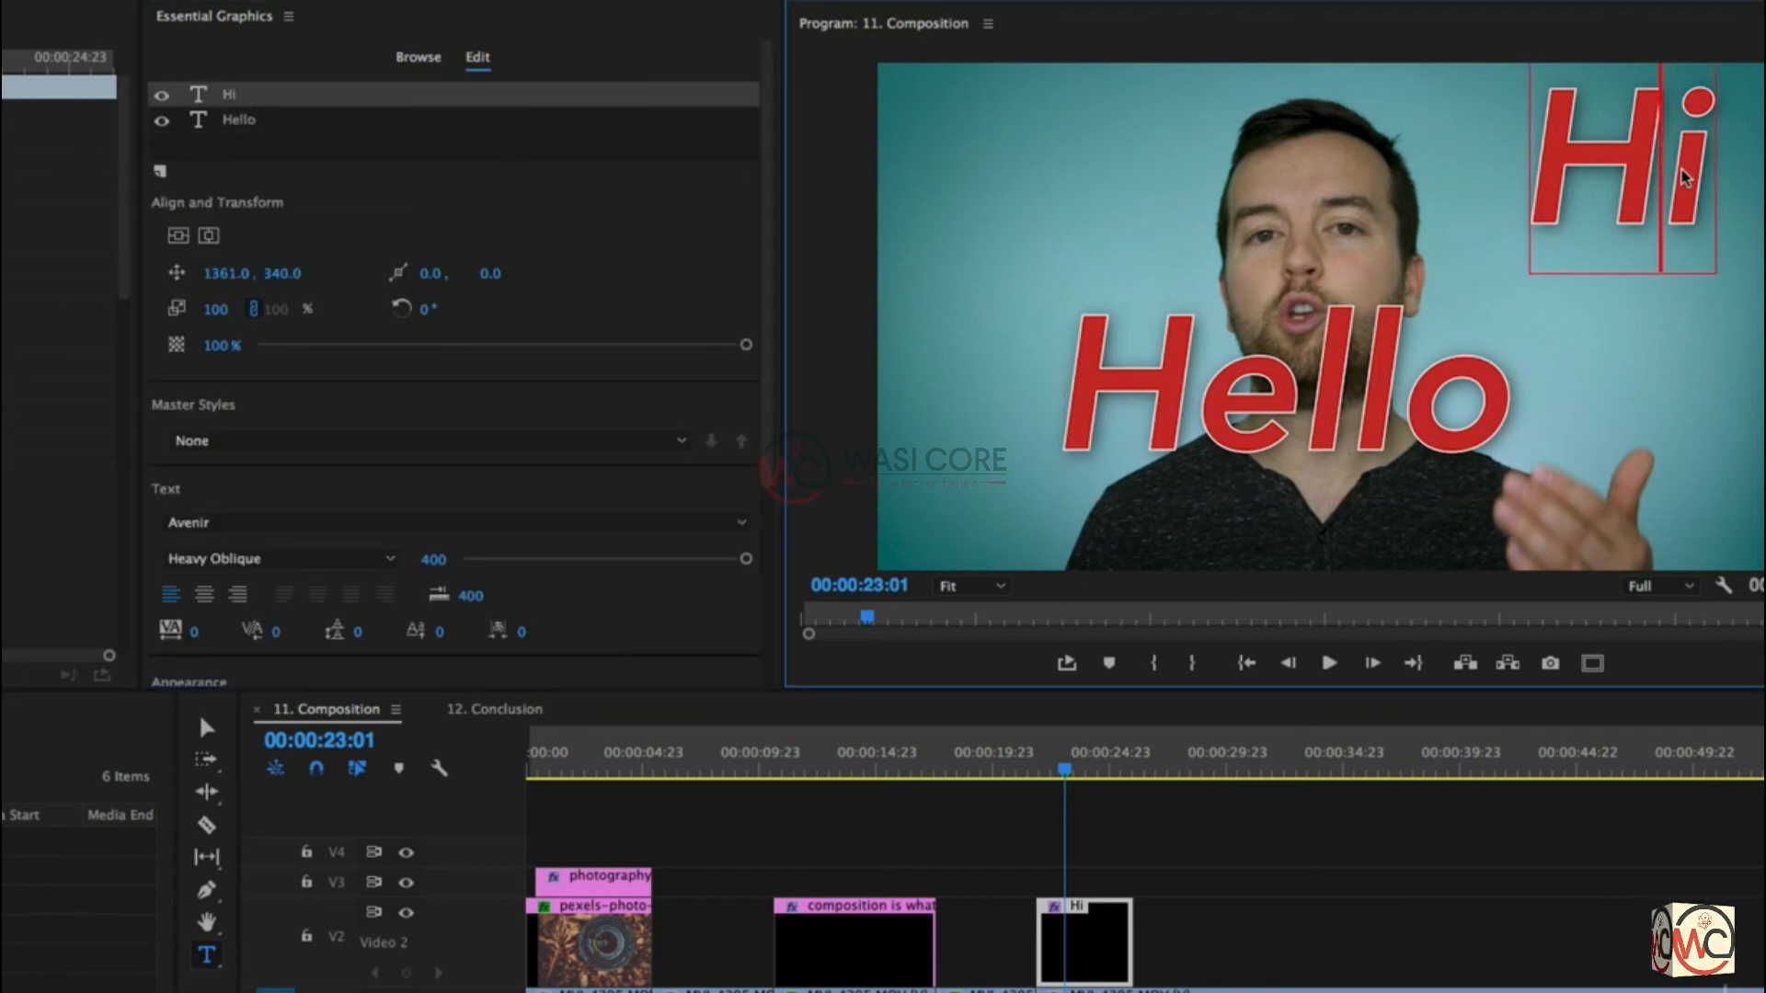
Step: Scale the Hi text to 40% and set its vertical position to 464
{"action": "key", "text": "super+a"}
{"action": "left_click_drag", "start_coordinate": [237, 308], "coordinate": [183, 308]}
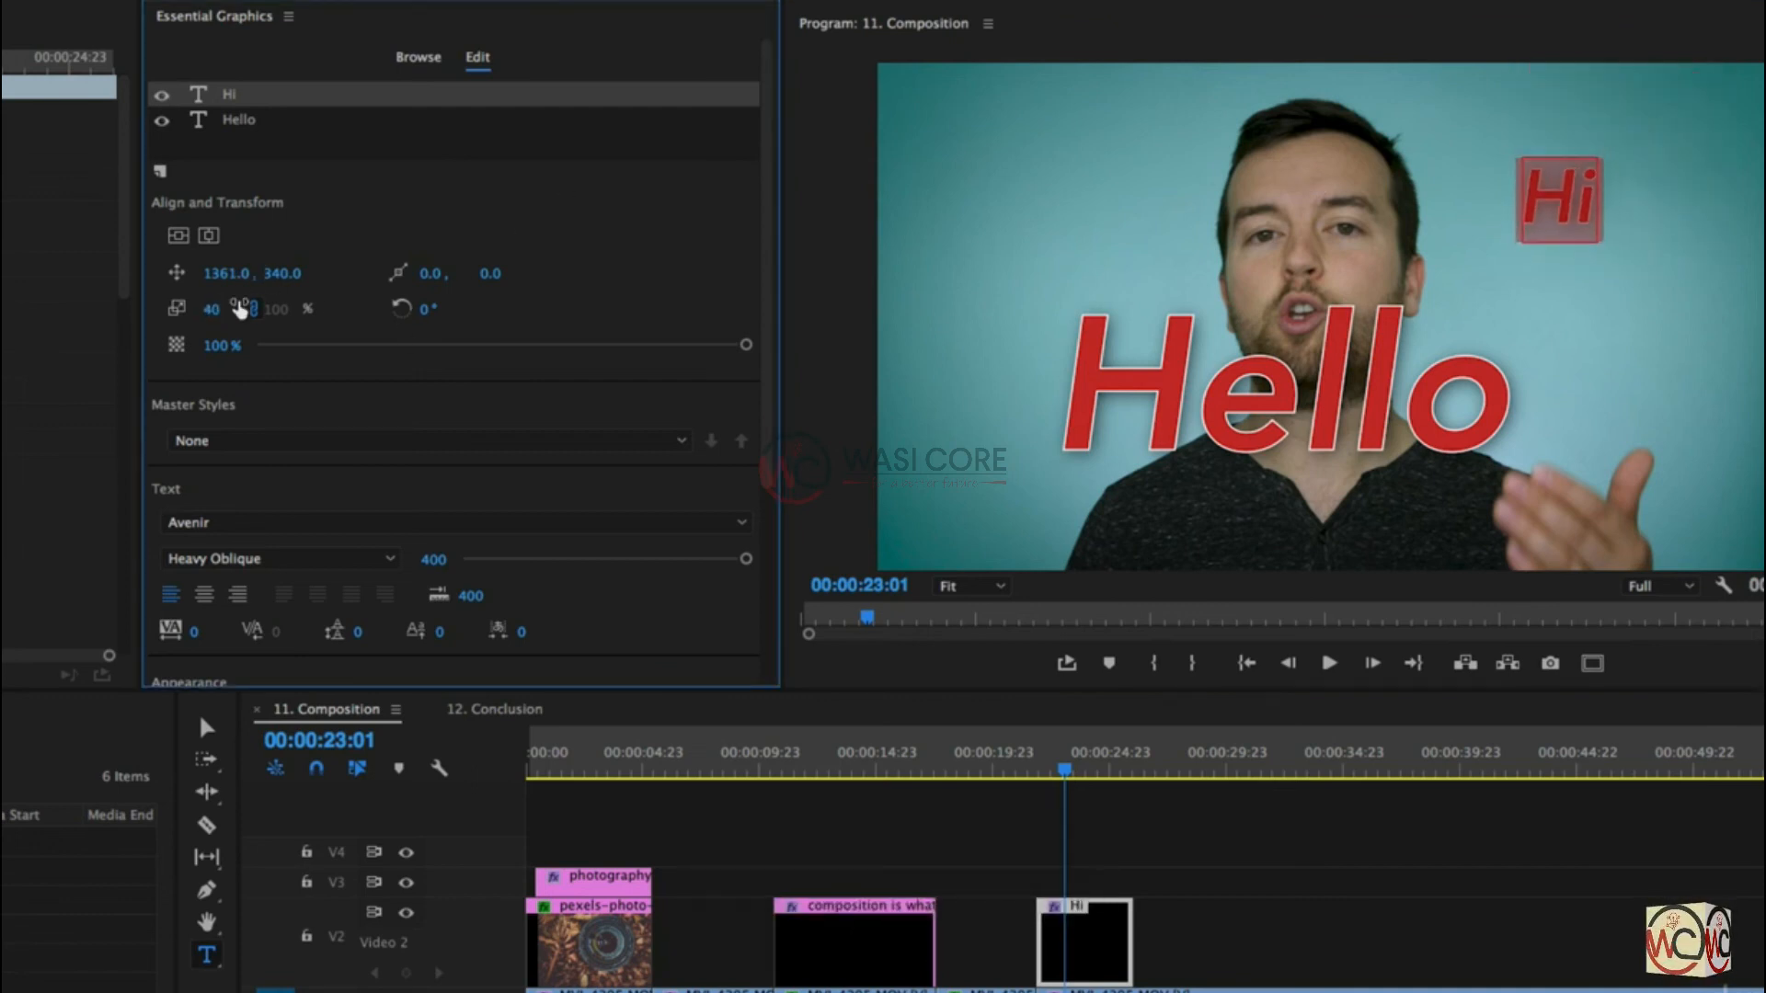
{"action": "left_click_drag", "start_coordinate": [282, 273], "coordinate": [396, 273]}
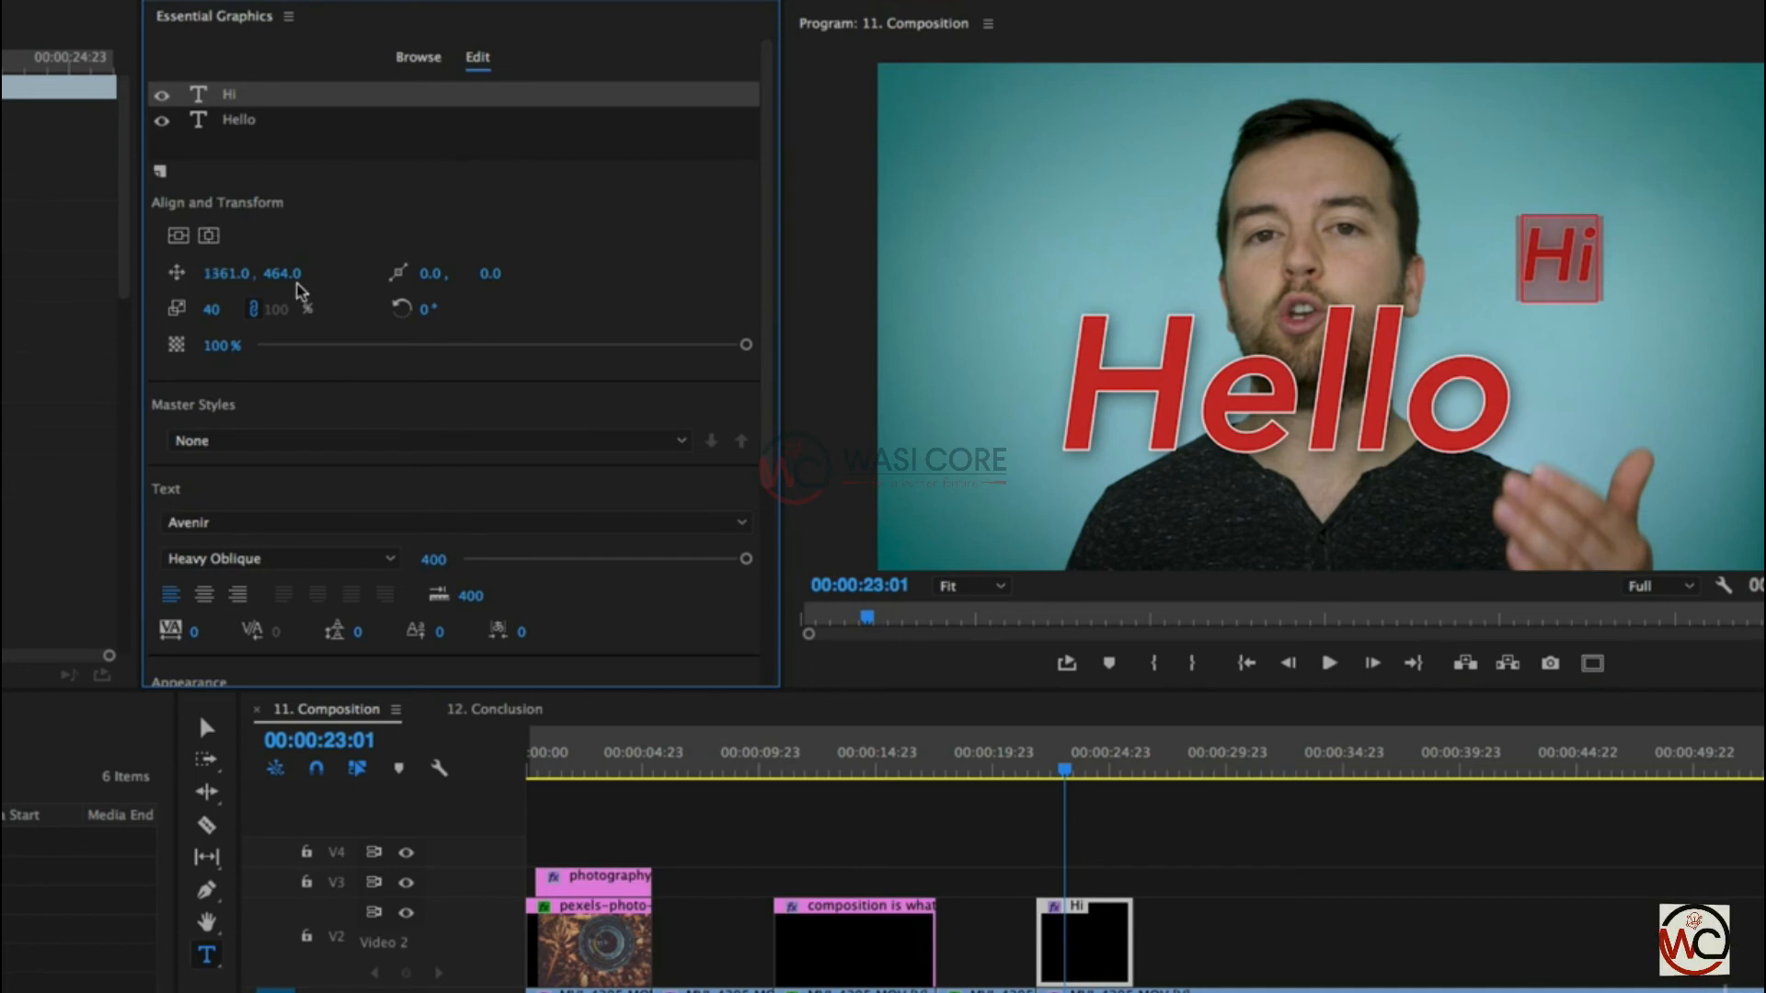
Step: Move the Hi text freehand to the other side of the man's face, at about 260, 523, and enlarge it to about 83%
{"action": "left_click", "coordinate": [208, 728]}
{"action": "left_click_drag", "start_coordinate": [1524, 257], "coordinate": [1185, 166]}
{"action": "scroll", "coordinate": [615, 202], "scroll_direction": "down", "scroll_amount": 2}
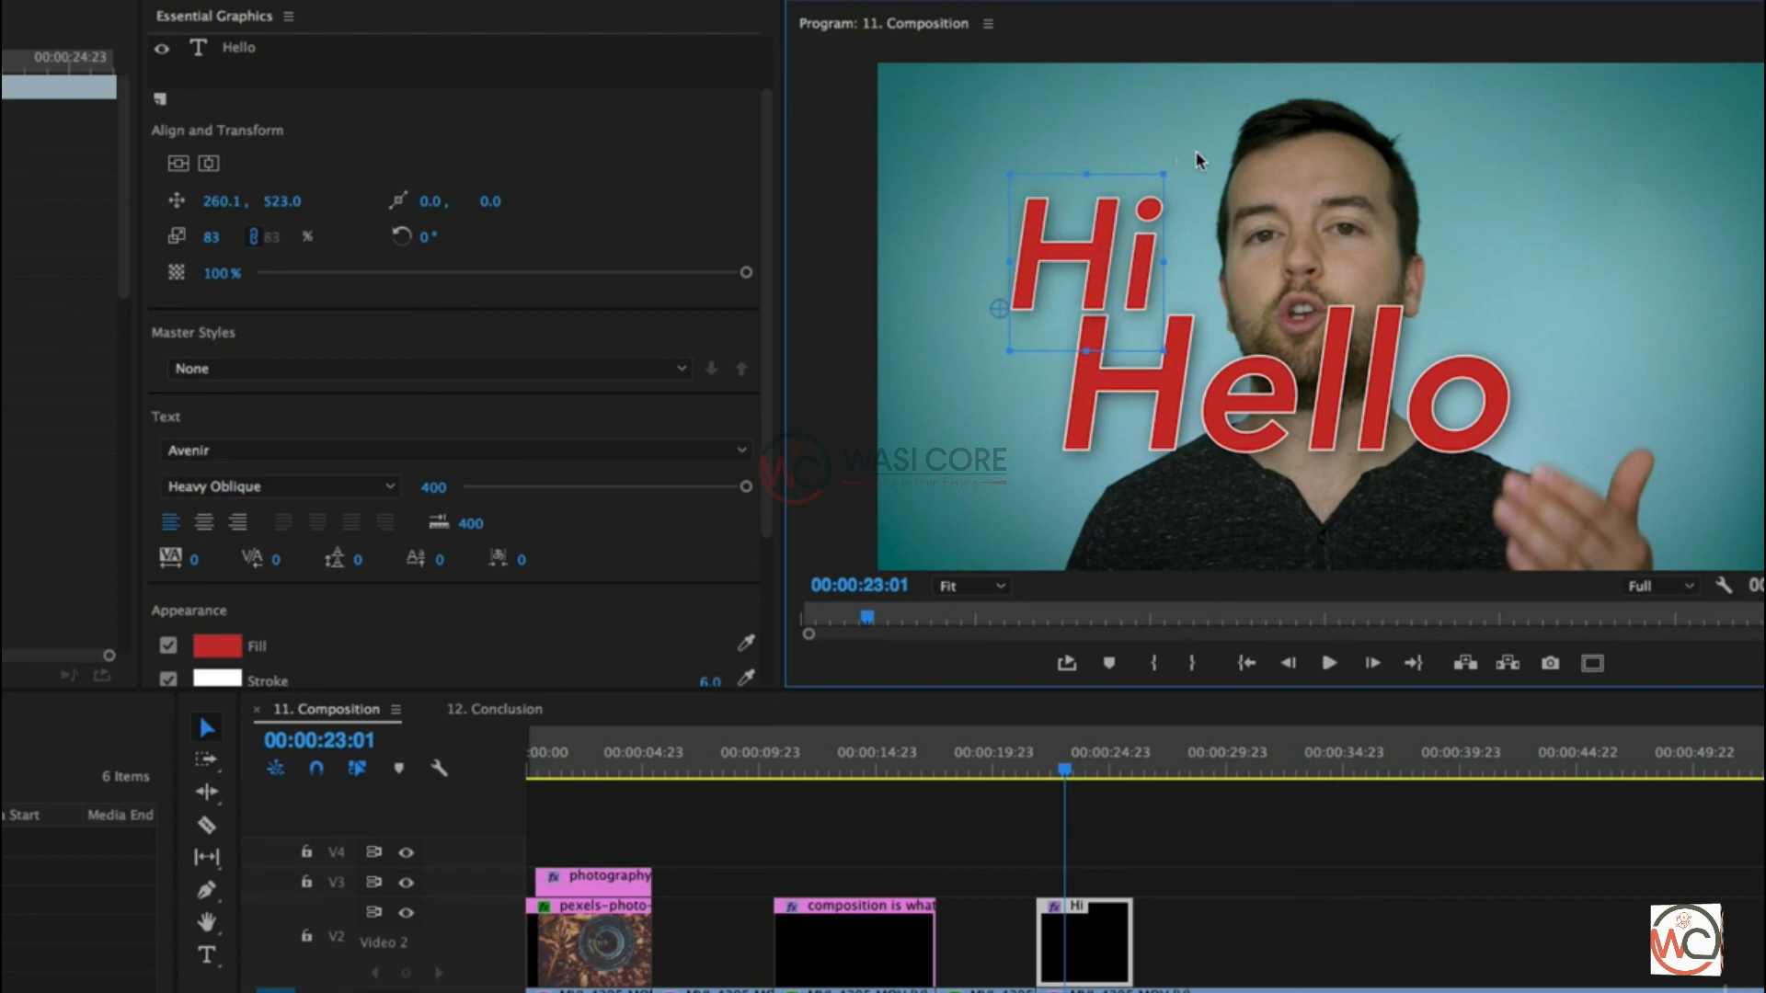
Step: Try a further freehand adjustment of the Hi text at its upper-right corner, and undo it
{"action": "left_click_drag", "start_coordinate": [1175, 155], "coordinate": [1208, 205]}
{"action": "key", "text": "super"}
{"action": "key", "text": "super+z"}
{"action": "key", "text": "super+z"}
{"action": "key", "text": "super+z"}
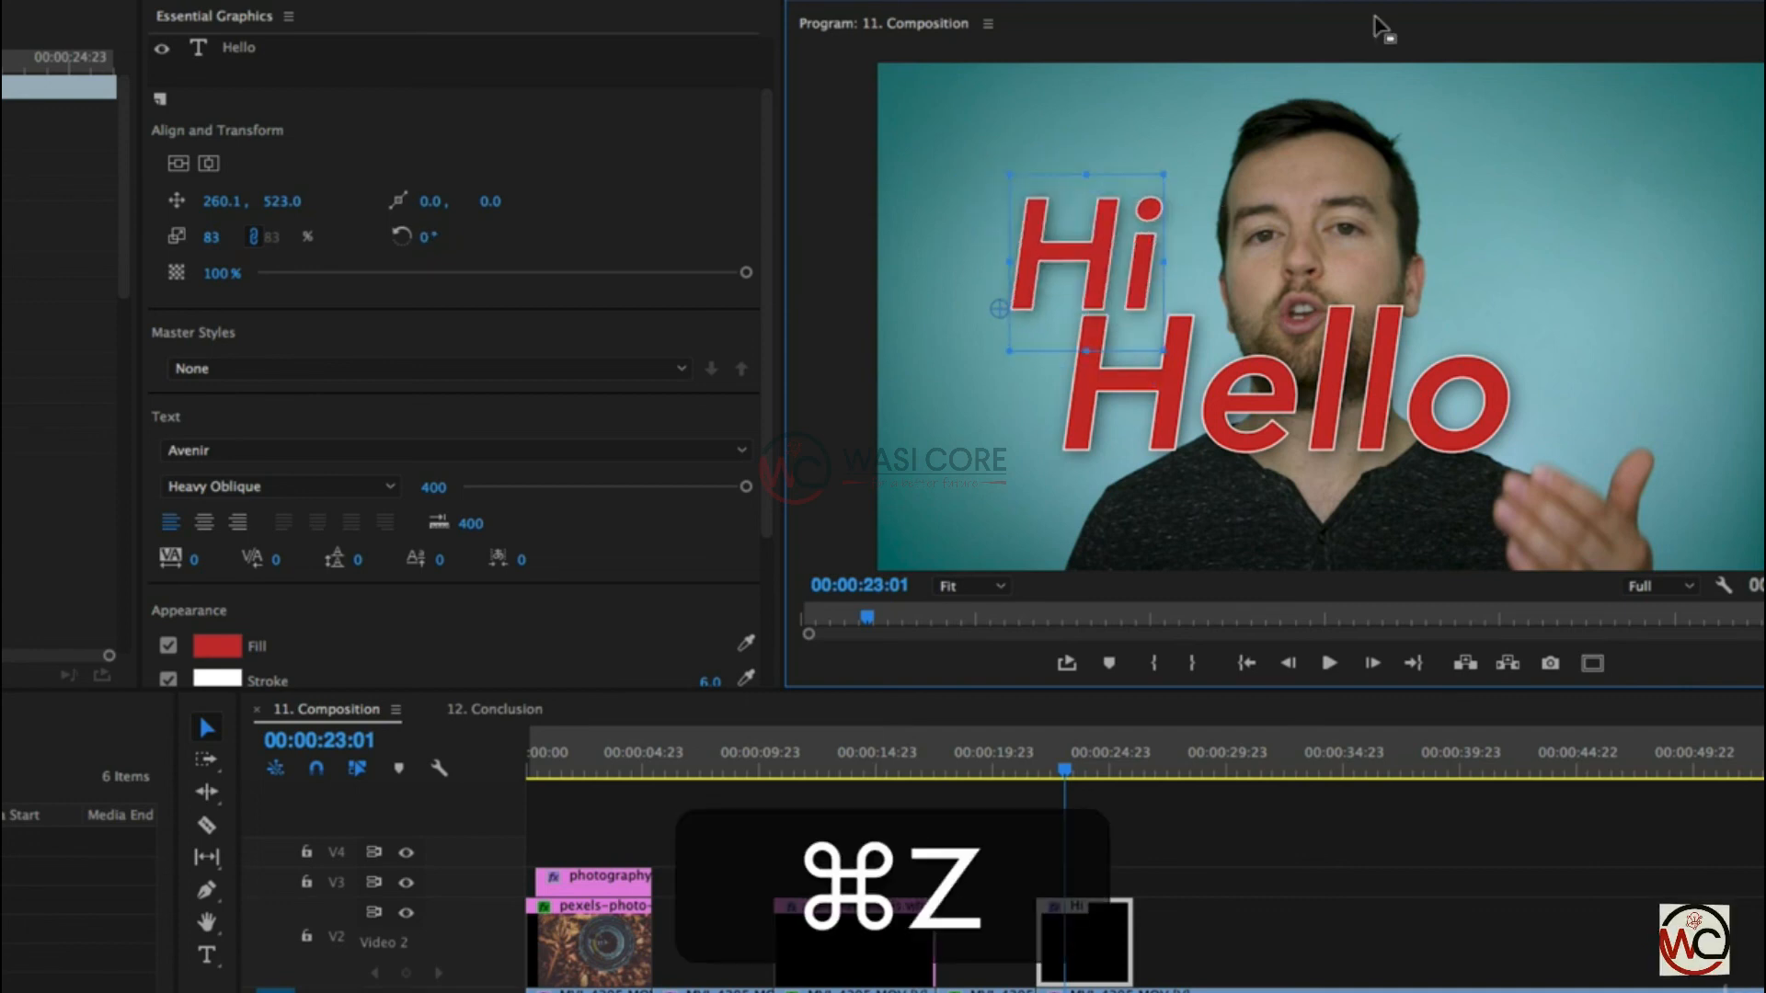
Step: Shrink the Hello text to about 68% near the frame's lower-left corner at about 149, 956, and move Hi to the frame's right side
{"action": "left_click", "coordinate": [1191, 393]}
{"action": "left_click_drag", "start_coordinate": [1192, 394], "coordinate": [1081, 472]}
{"action": "left_click_drag", "start_coordinate": [1406, 360], "coordinate": [1248, 424]}
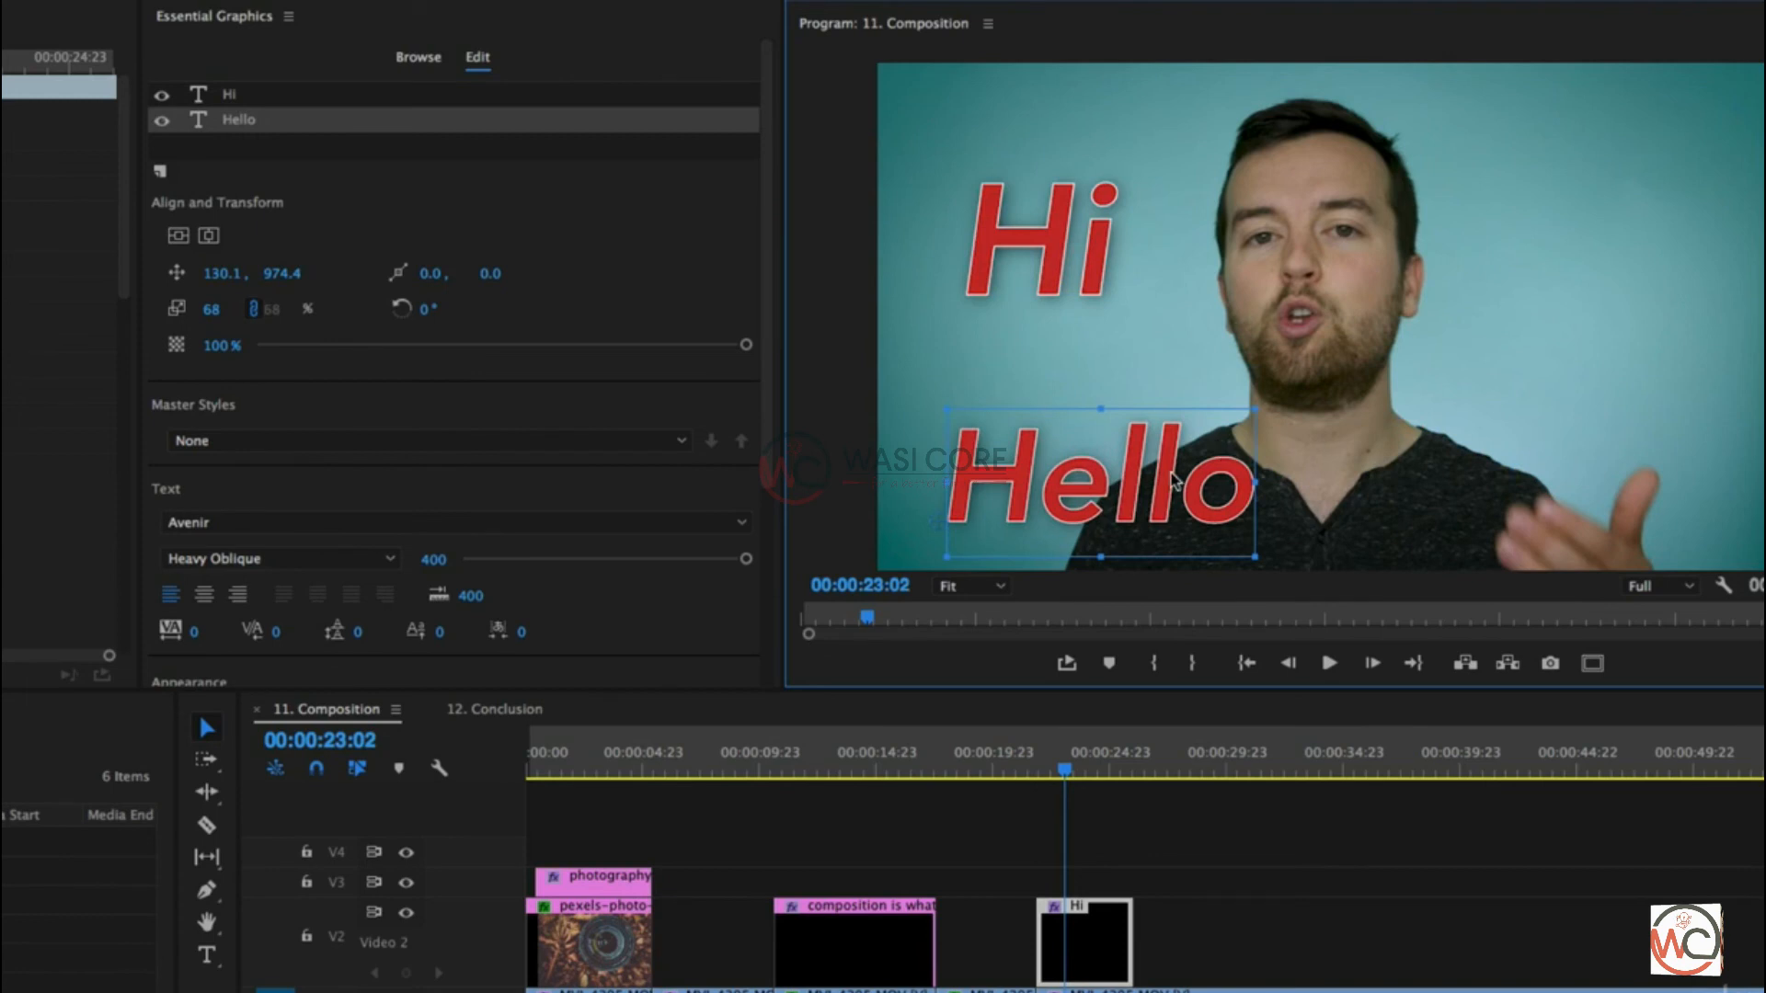
{"action": "left_click_drag", "start_coordinate": [1152, 462], "coordinate": [1194, 451]}
{"action": "left_click_drag", "start_coordinate": [1068, 271], "coordinate": [1665, 357]}
{"action": "left_click_drag", "start_coordinate": [1217, 500], "coordinate": [1185, 498]}
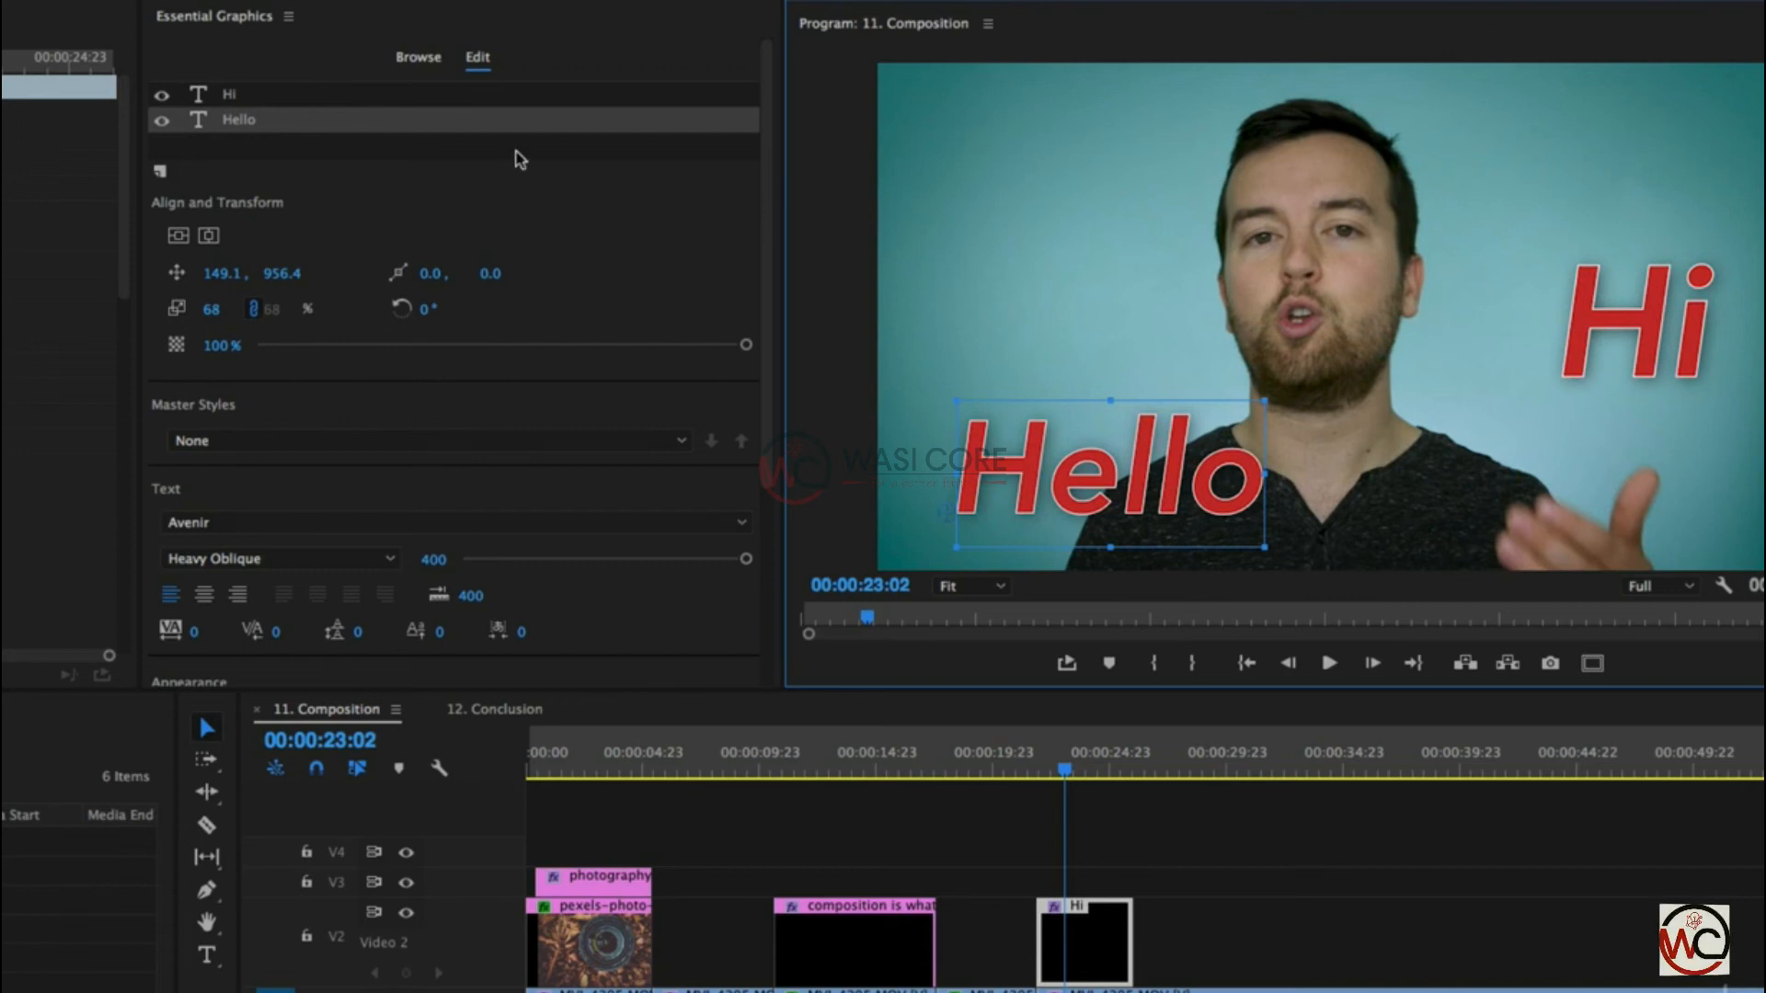
Step: Add a rectangle shape to the graphic, and undo a trial move of it past the frame's left edge
{"action": "left_click", "coordinate": [160, 175]}
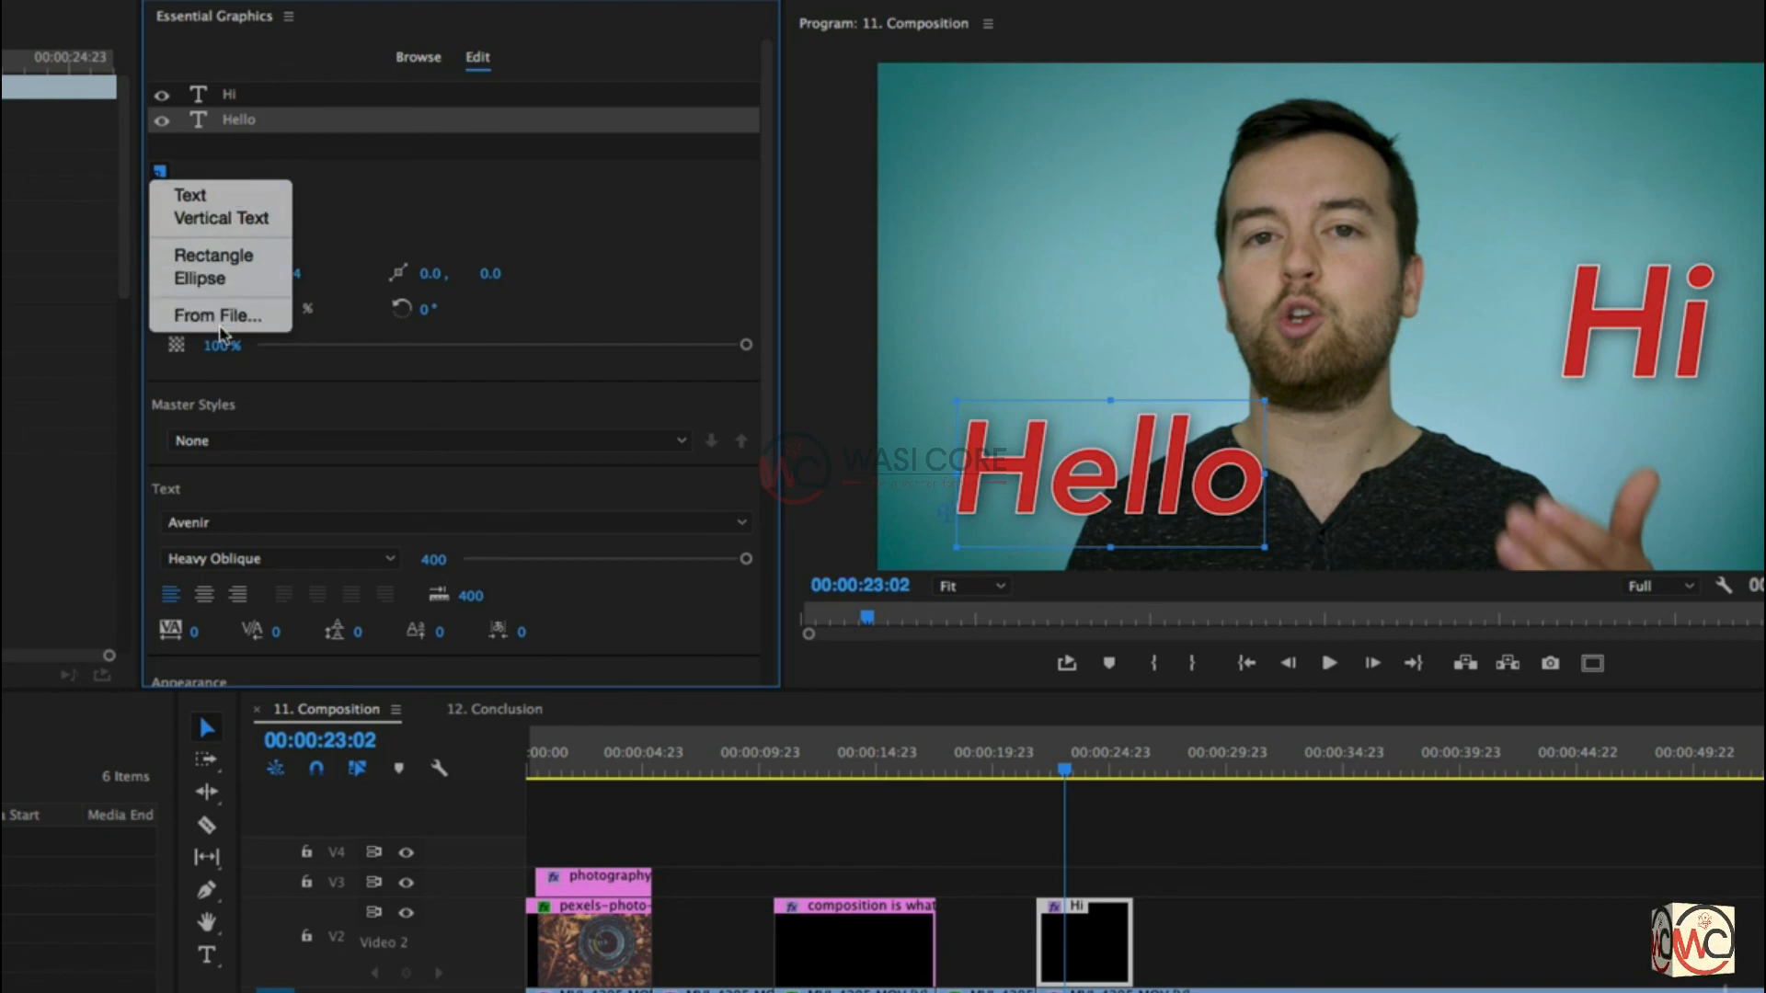
{"action": "left_click", "coordinate": [207, 257]}
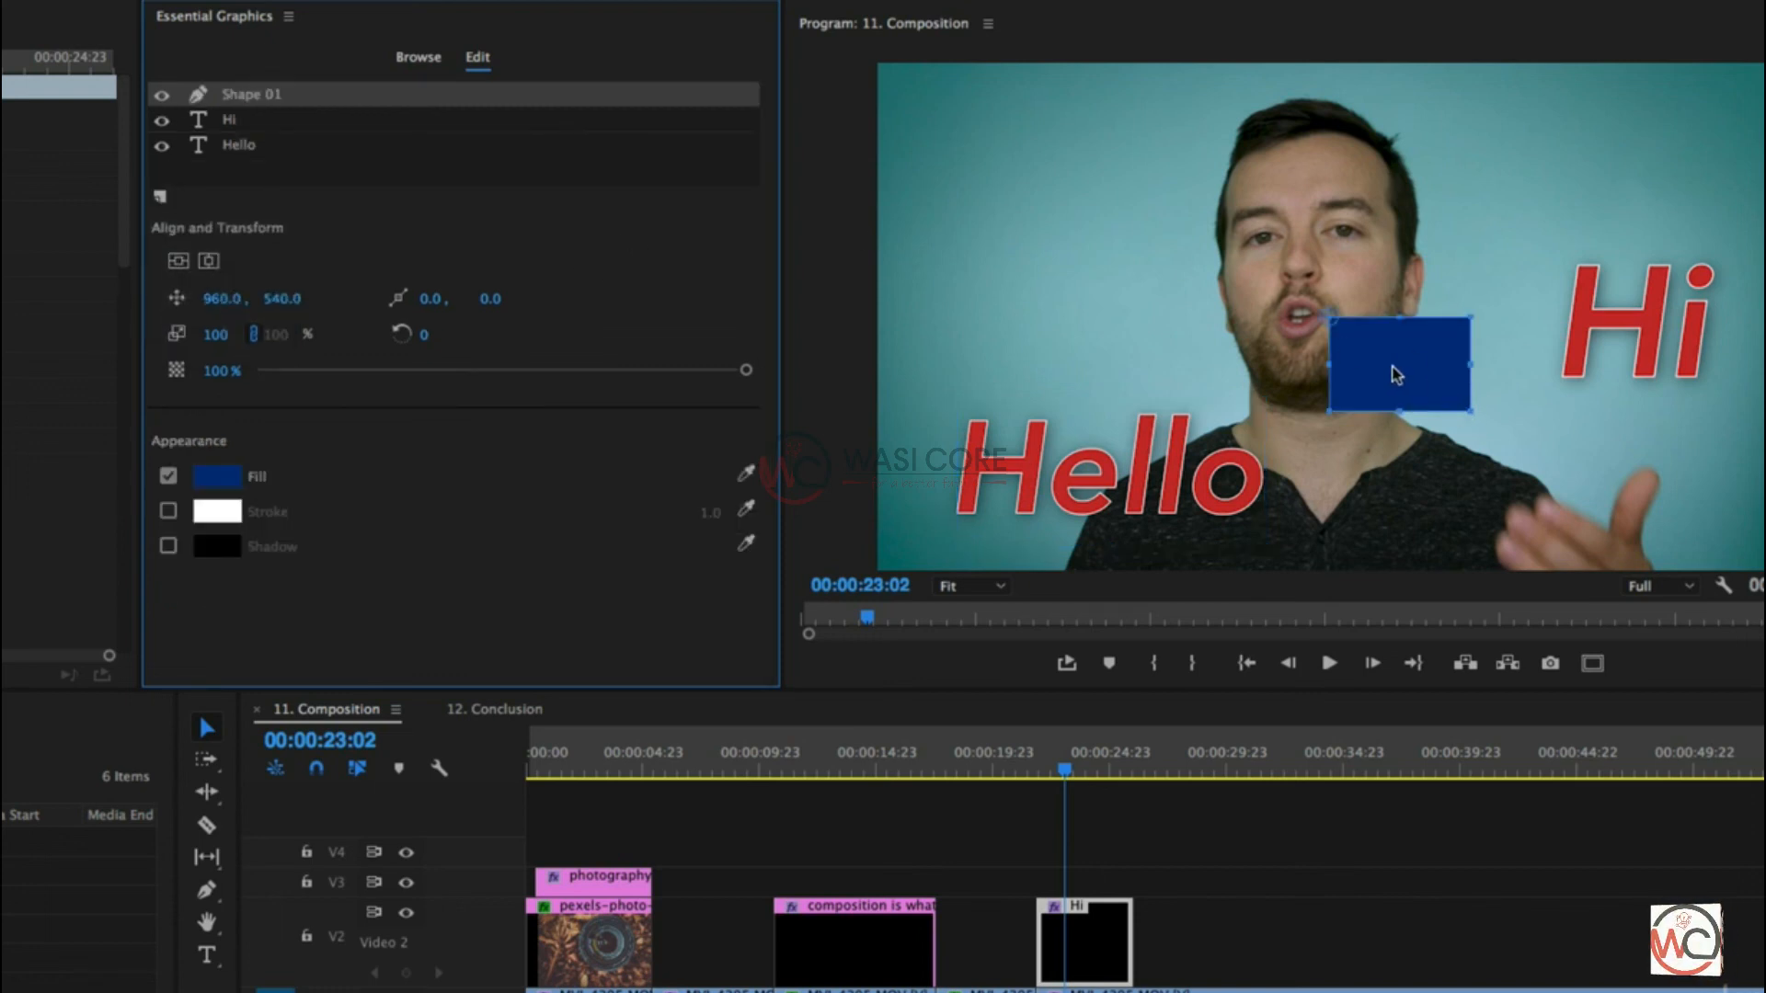
{"action": "left_click_drag", "start_coordinate": [1398, 373], "coordinate": [768, 433]}
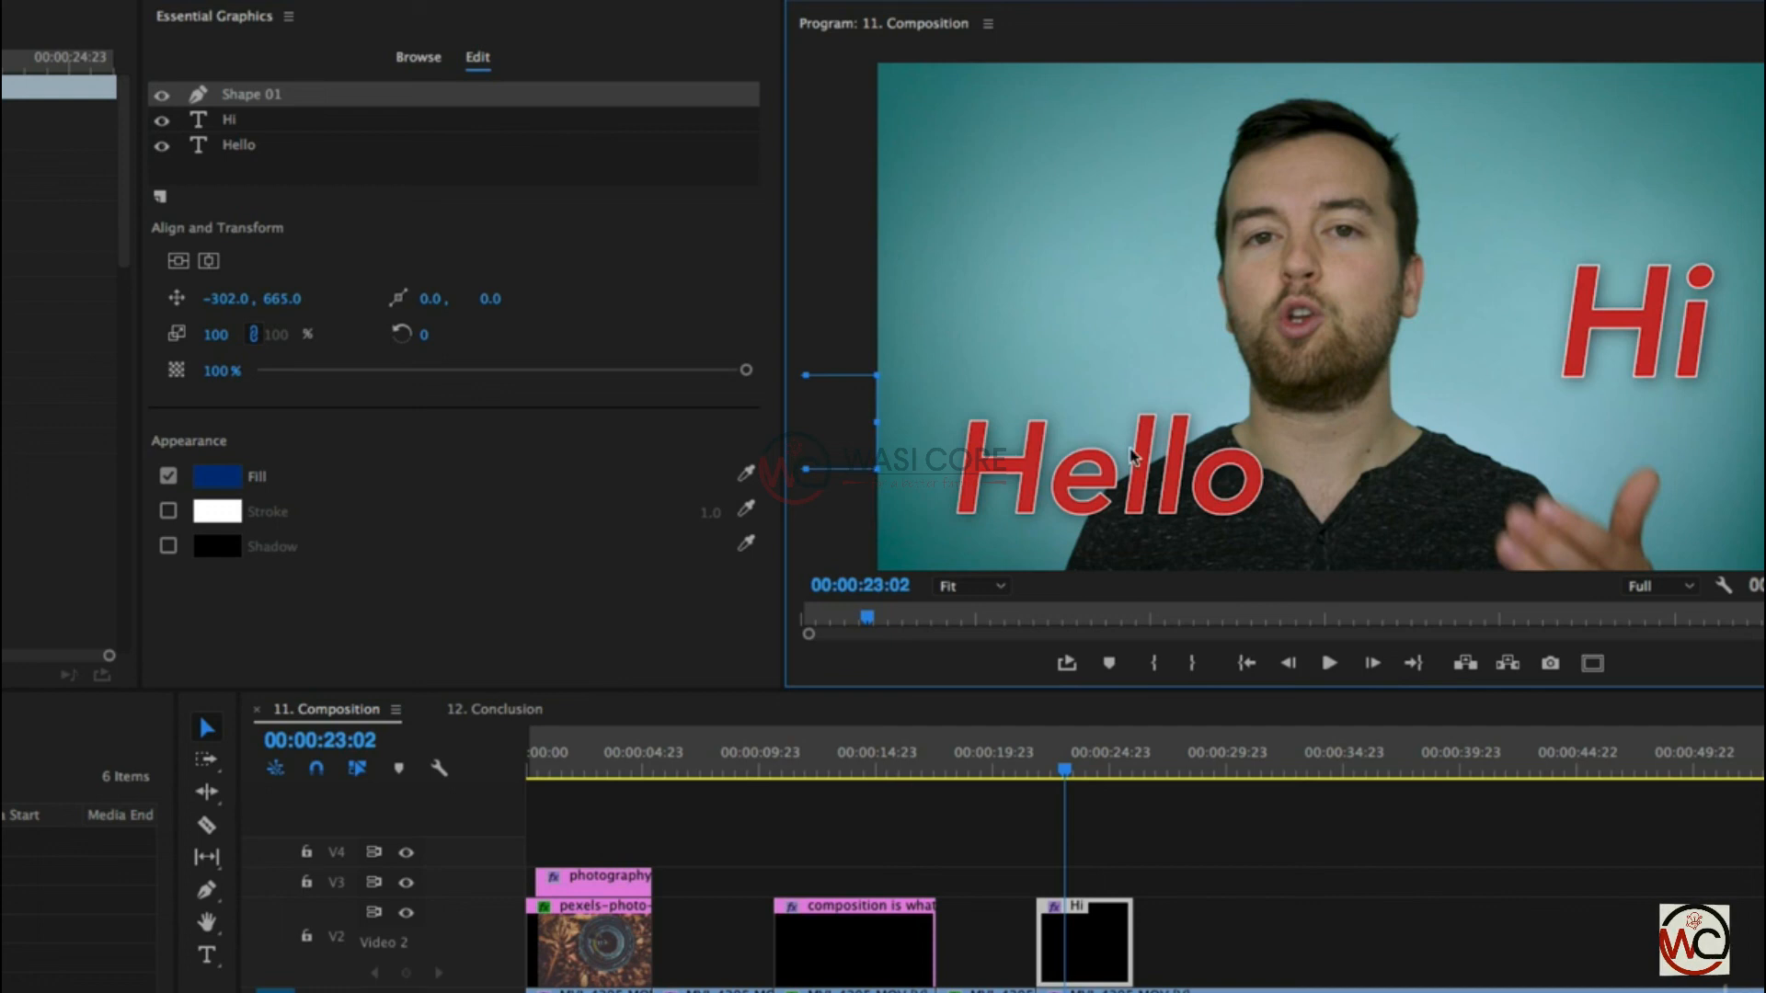
{"action": "key", "text": "super+z"}
Step: Enlarge and place the rectangle over the Hello text at about -69, 707, and move its layer beneath both text layers
{"action": "left_click_drag", "start_coordinate": [1424, 368], "coordinate": [1370, 434]}
{"action": "left_click_drag", "start_coordinate": [1138, 475], "coordinate": [1118, 506]}
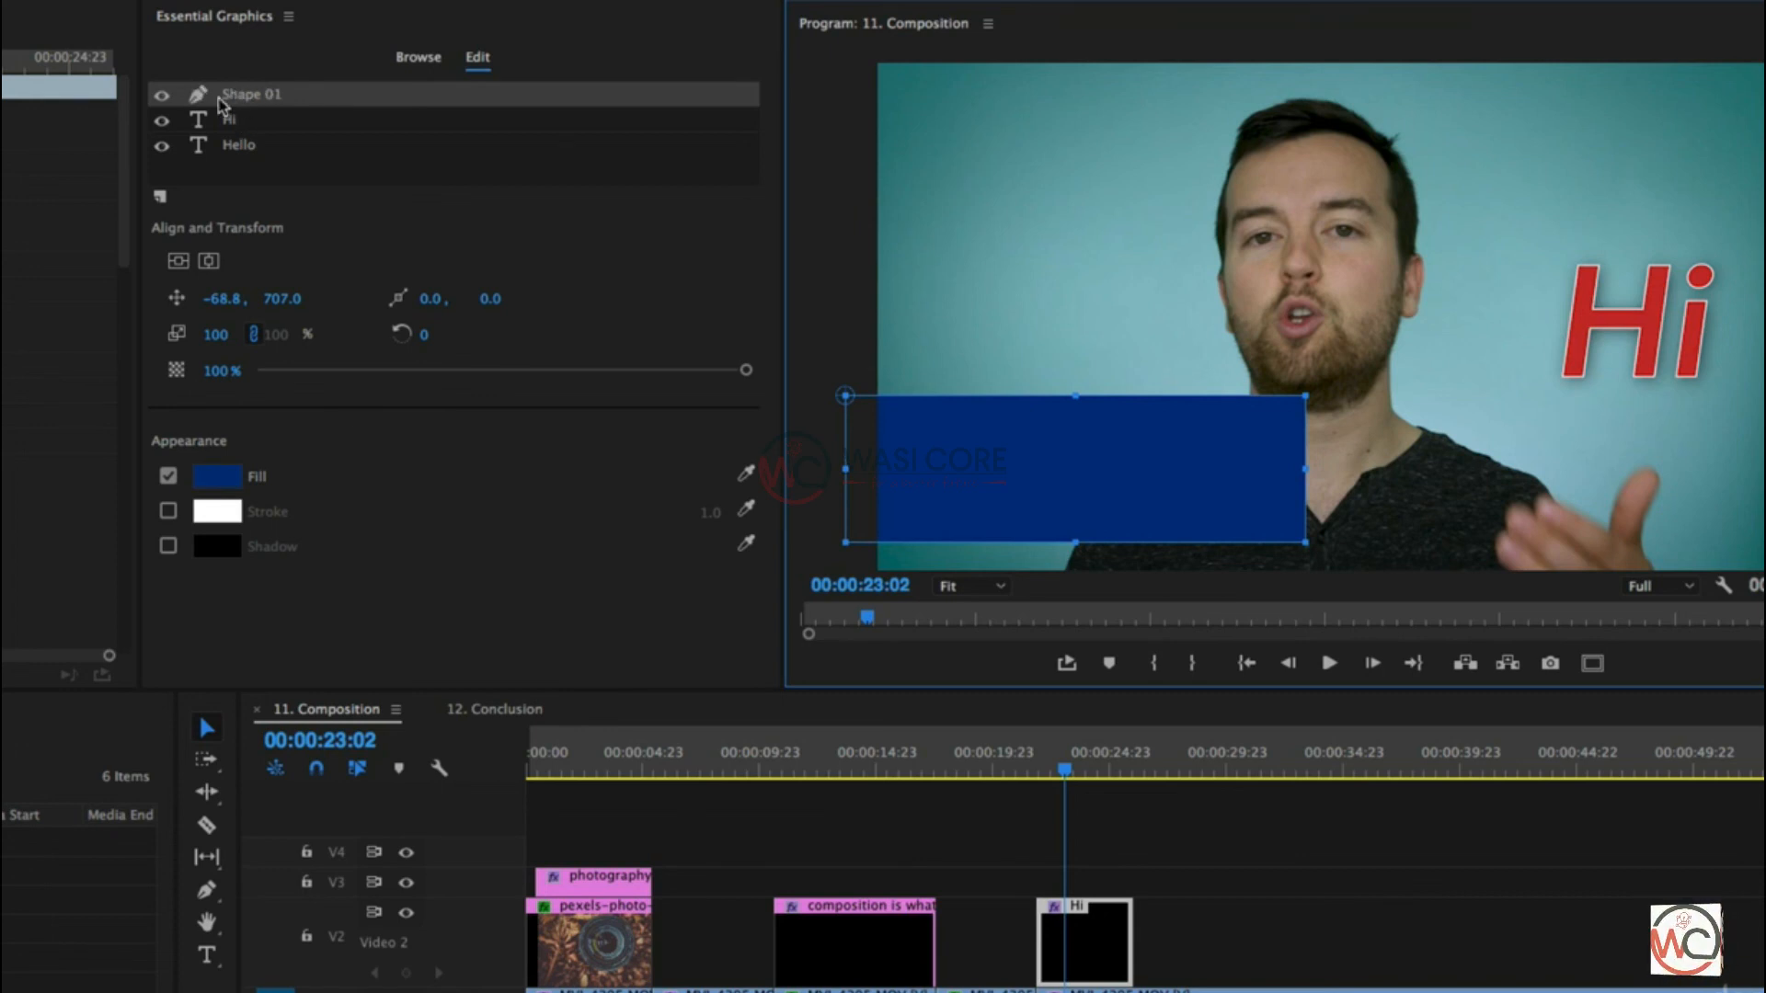
{"action": "left_click", "coordinate": [248, 103]}
{"action": "left_click_drag", "start_coordinate": [248, 103], "coordinate": [247, 161]}
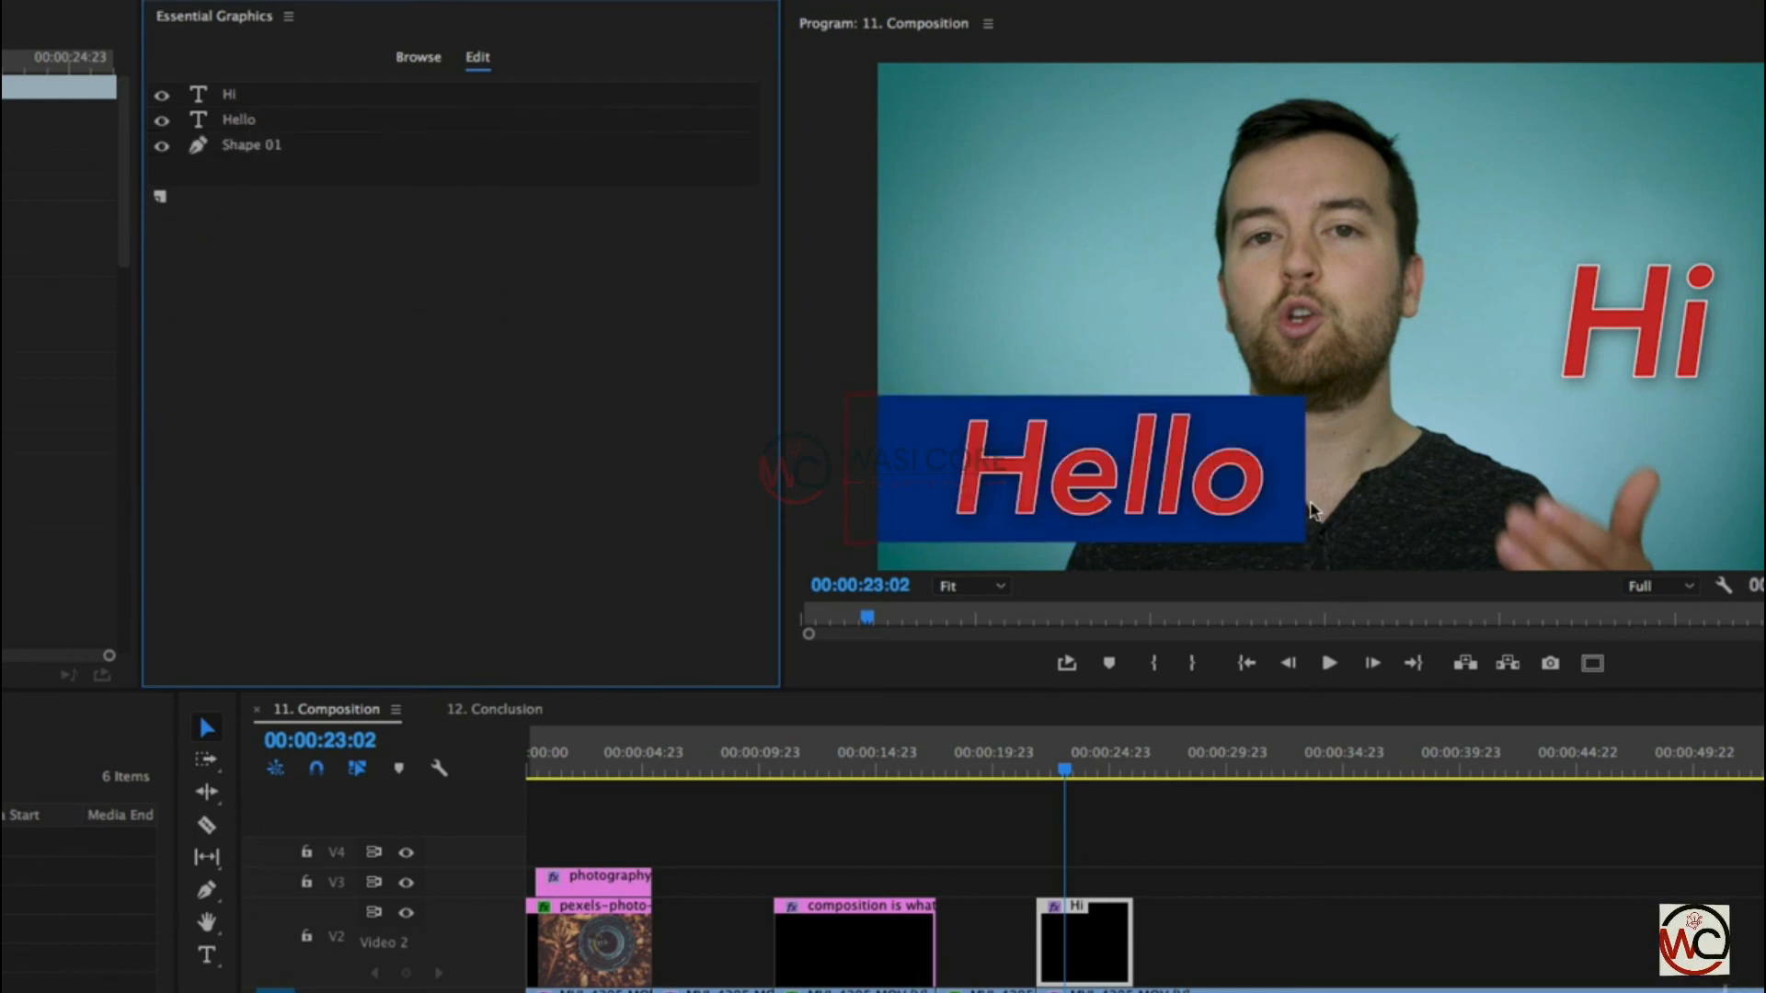
Step: Change the background rectangle's fill colour to light grey
{"action": "left_click", "coordinate": [264, 159]}
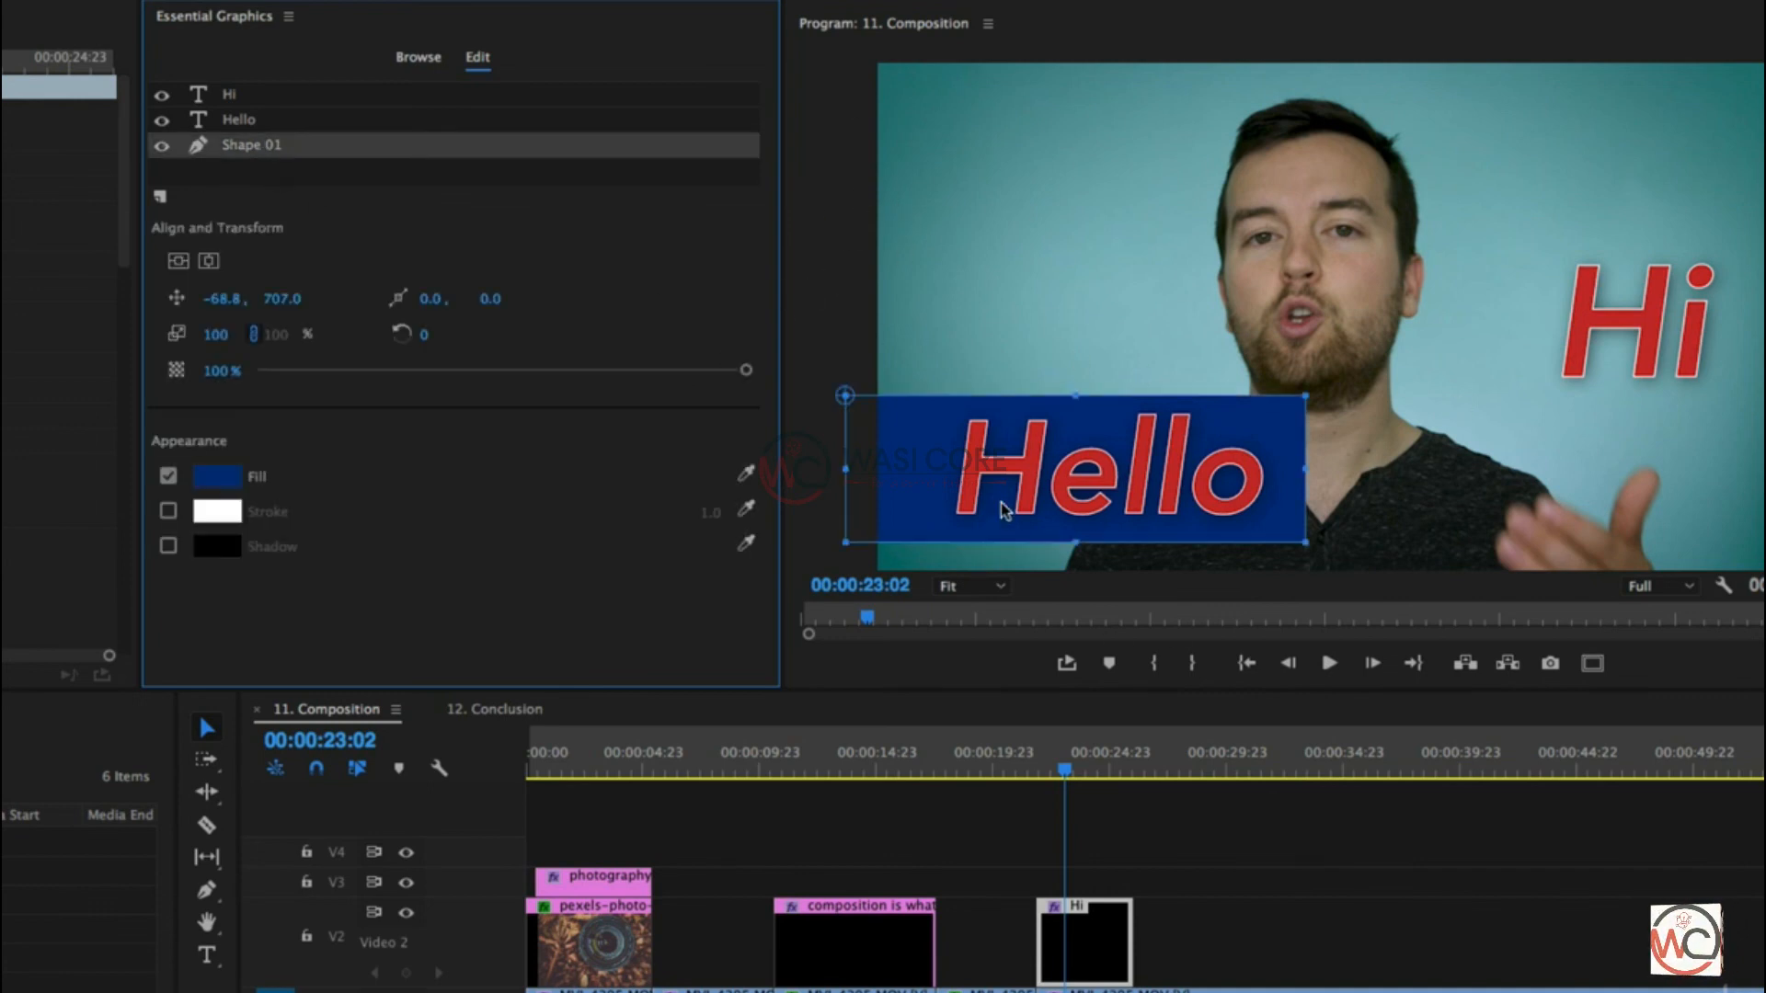
{"action": "left_click", "coordinate": [217, 478]}
{"action": "mouse_move", "coordinate": [453, 435]}
{"action": "left_mouse_down"}
{"action": "mouse_move", "coordinate": [469, 457]}
{"action": "mouse_move", "coordinate": [374, 524]}
{"action": "mouse_move", "coordinate": [281, 535]}
{"action": "left_mouse_up"}
{"action": "left_click", "coordinate": [916, 255]}
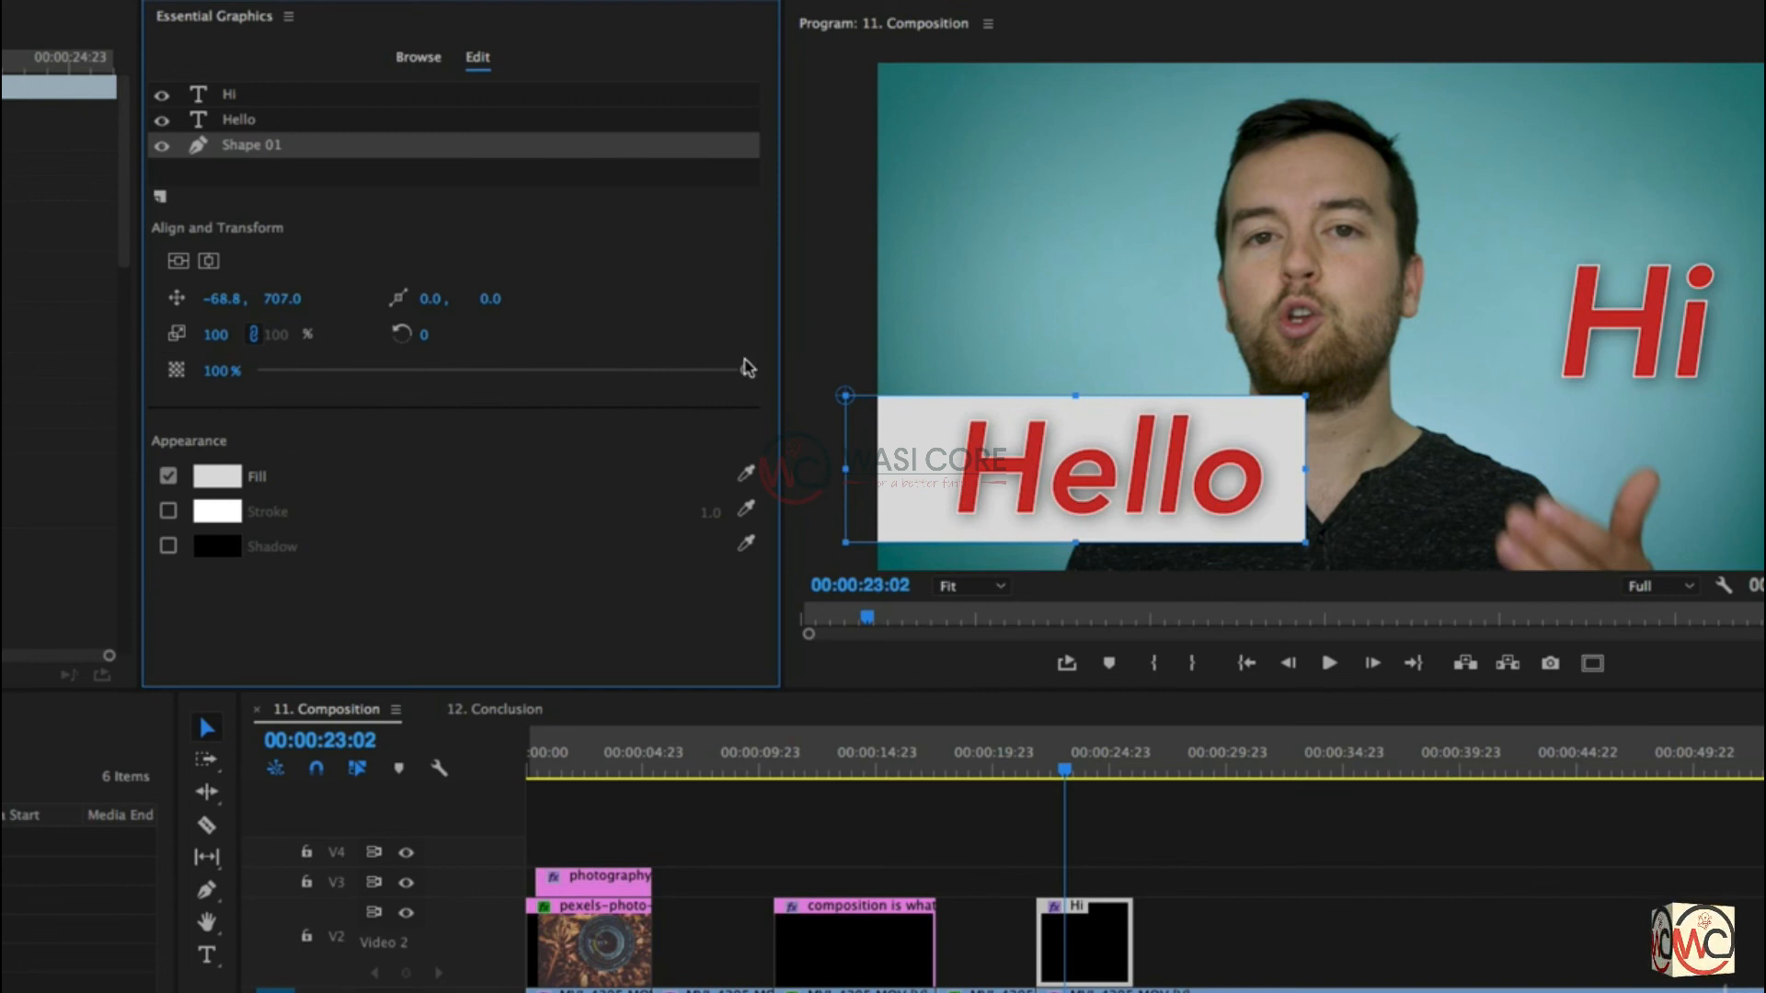
Step: Lower the rectangle's opacity to 26%, and reduce its height for a closer fit behind the Hello text
{"action": "left_click_drag", "start_coordinate": [745, 375], "coordinate": [385, 375]}
{"action": "mouse_move", "coordinate": [229, 303]}
{"action": "left_mouse_down"}
{"action": "mouse_move", "coordinate": [181, 303]}
{"action": "mouse_move", "coordinate": [233, 302]}
{"action": "left_mouse_up"}
{"action": "left_click", "coordinate": [1080, 402]}
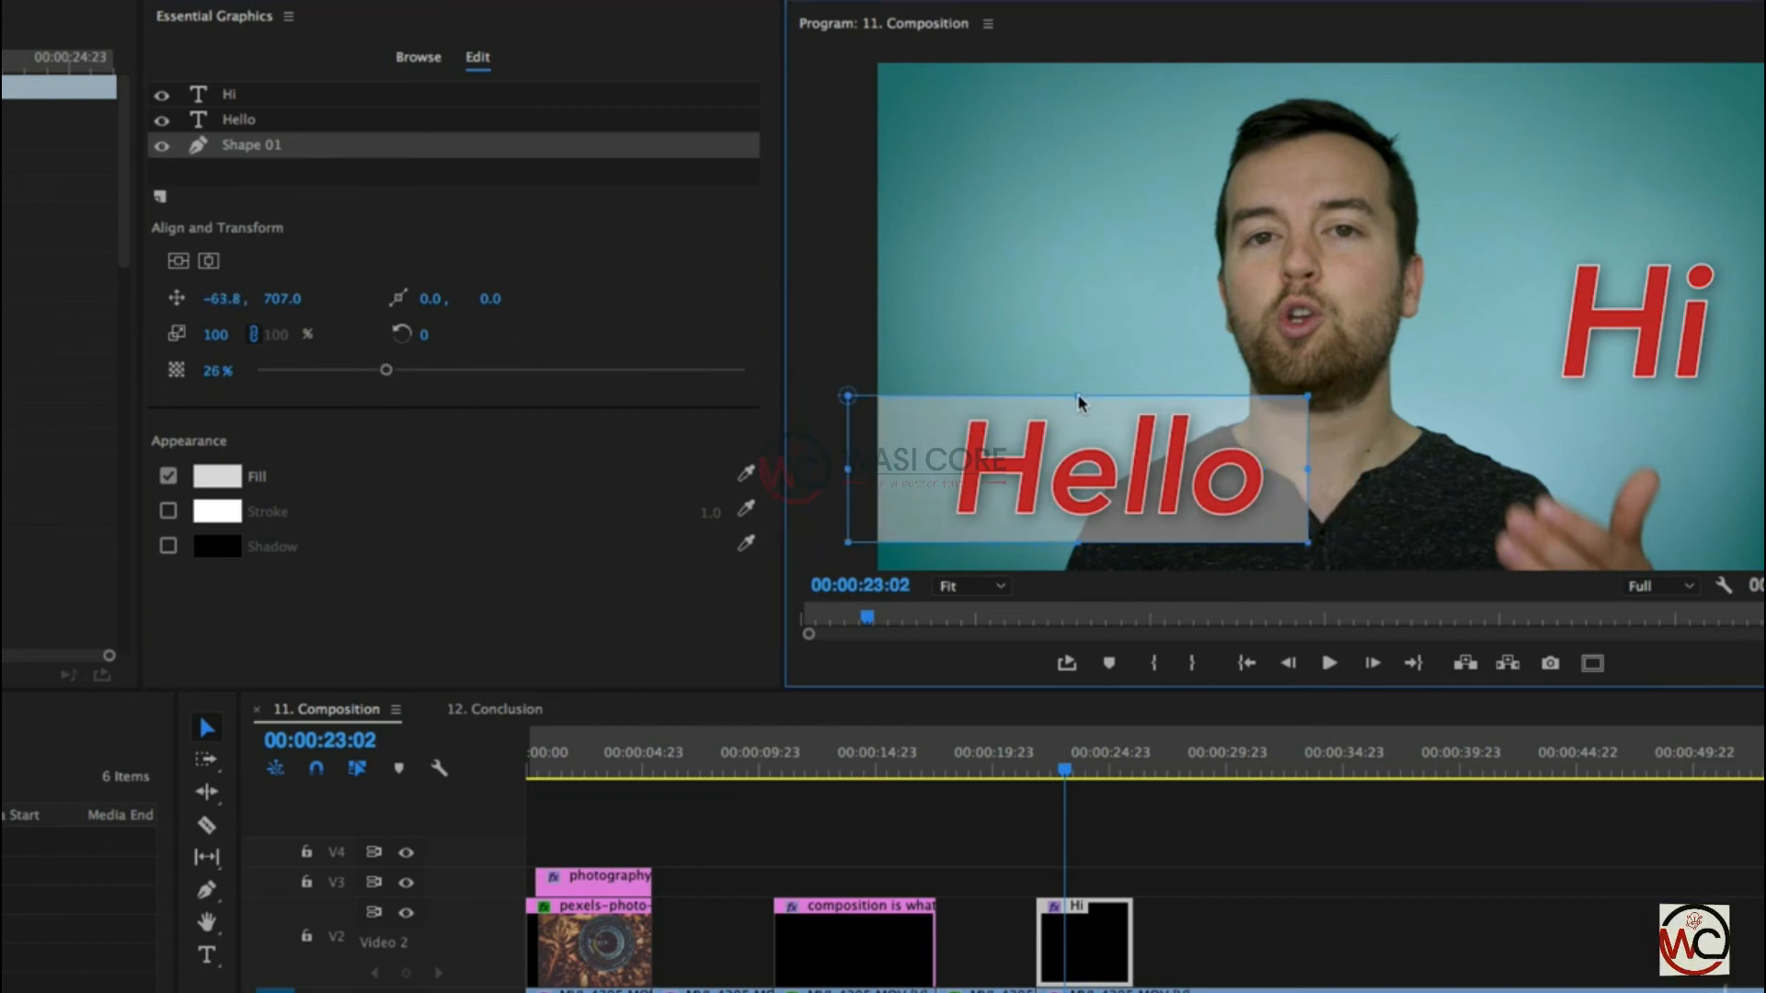
{"action": "left_click_drag", "start_coordinate": [1080, 392], "coordinate": [1079, 419]}
{"action": "left_click_drag", "start_coordinate": [1166, 520], "coordinate": [1161, 505]}
{"action": "left_click", "coordinate": [512, 307]}
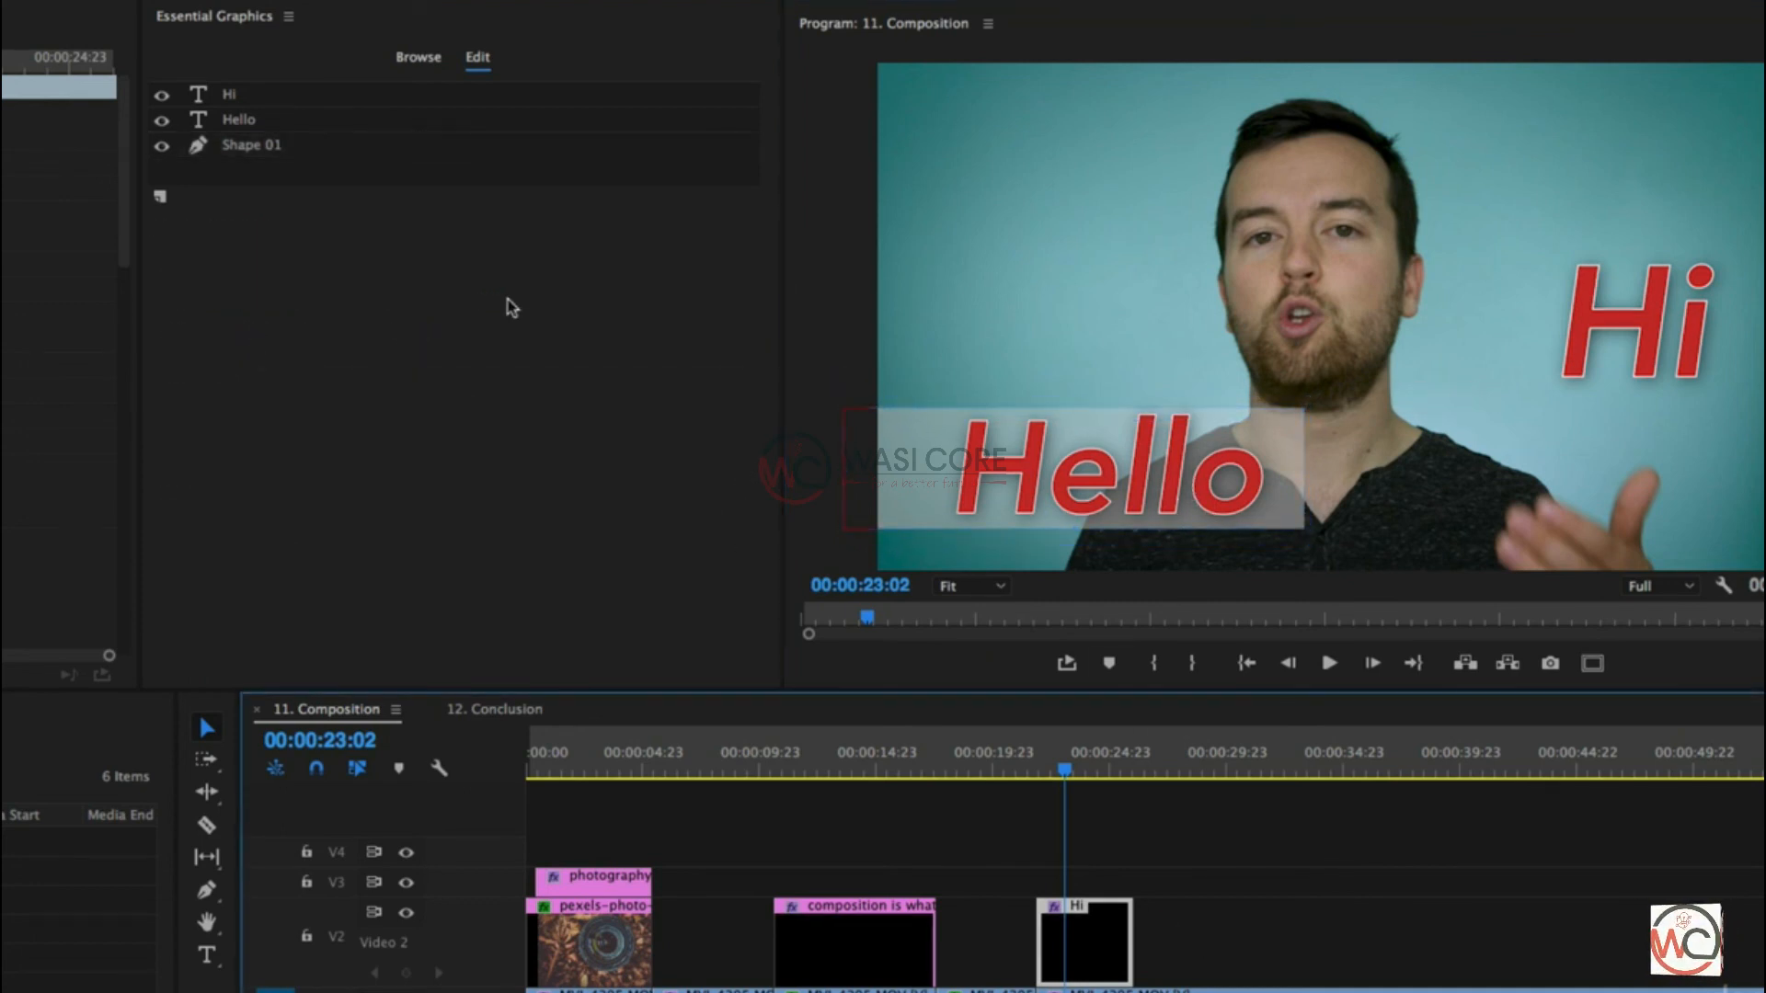
Step: Add another text layer to the graphic, set its font size to 116, and place it above Hello at about 353, 632
{"action": "left_click", "coordinate": [162, 197]}
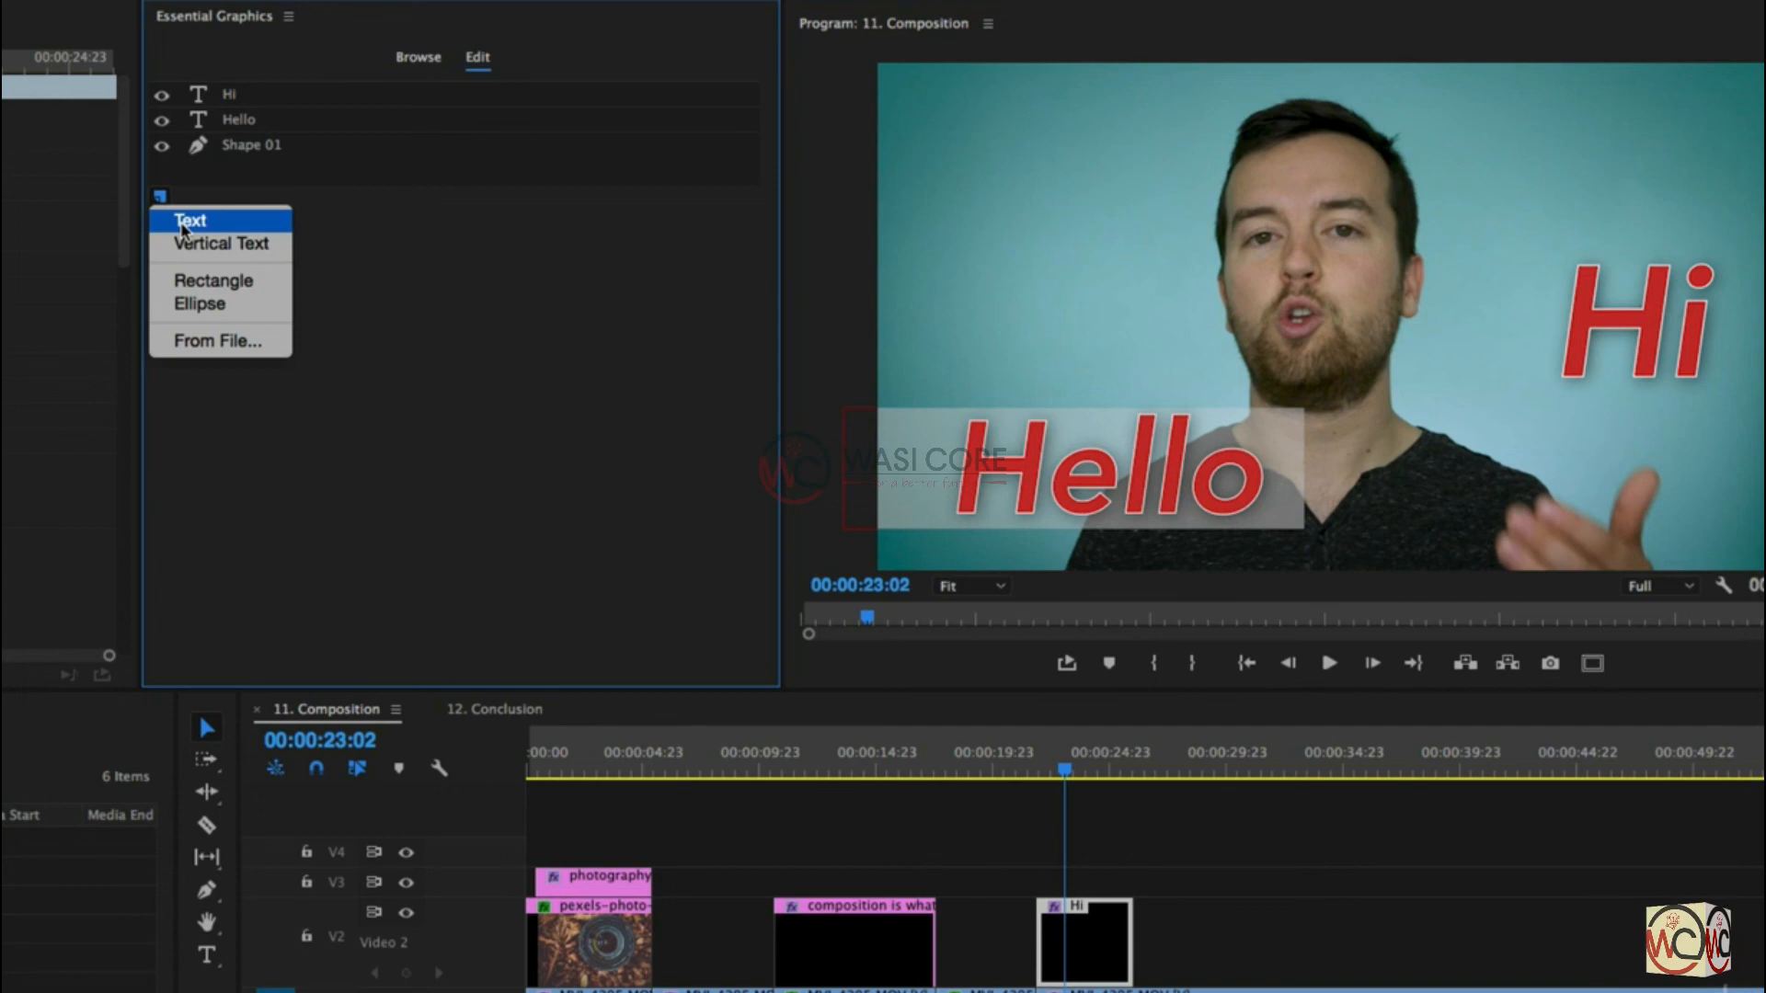
{"action": "left_click", "coordinate": [184, 221]}
{"action": "left_click_drag", "start_coordinate": [1643, 260], "coordinate": [564, 256]}
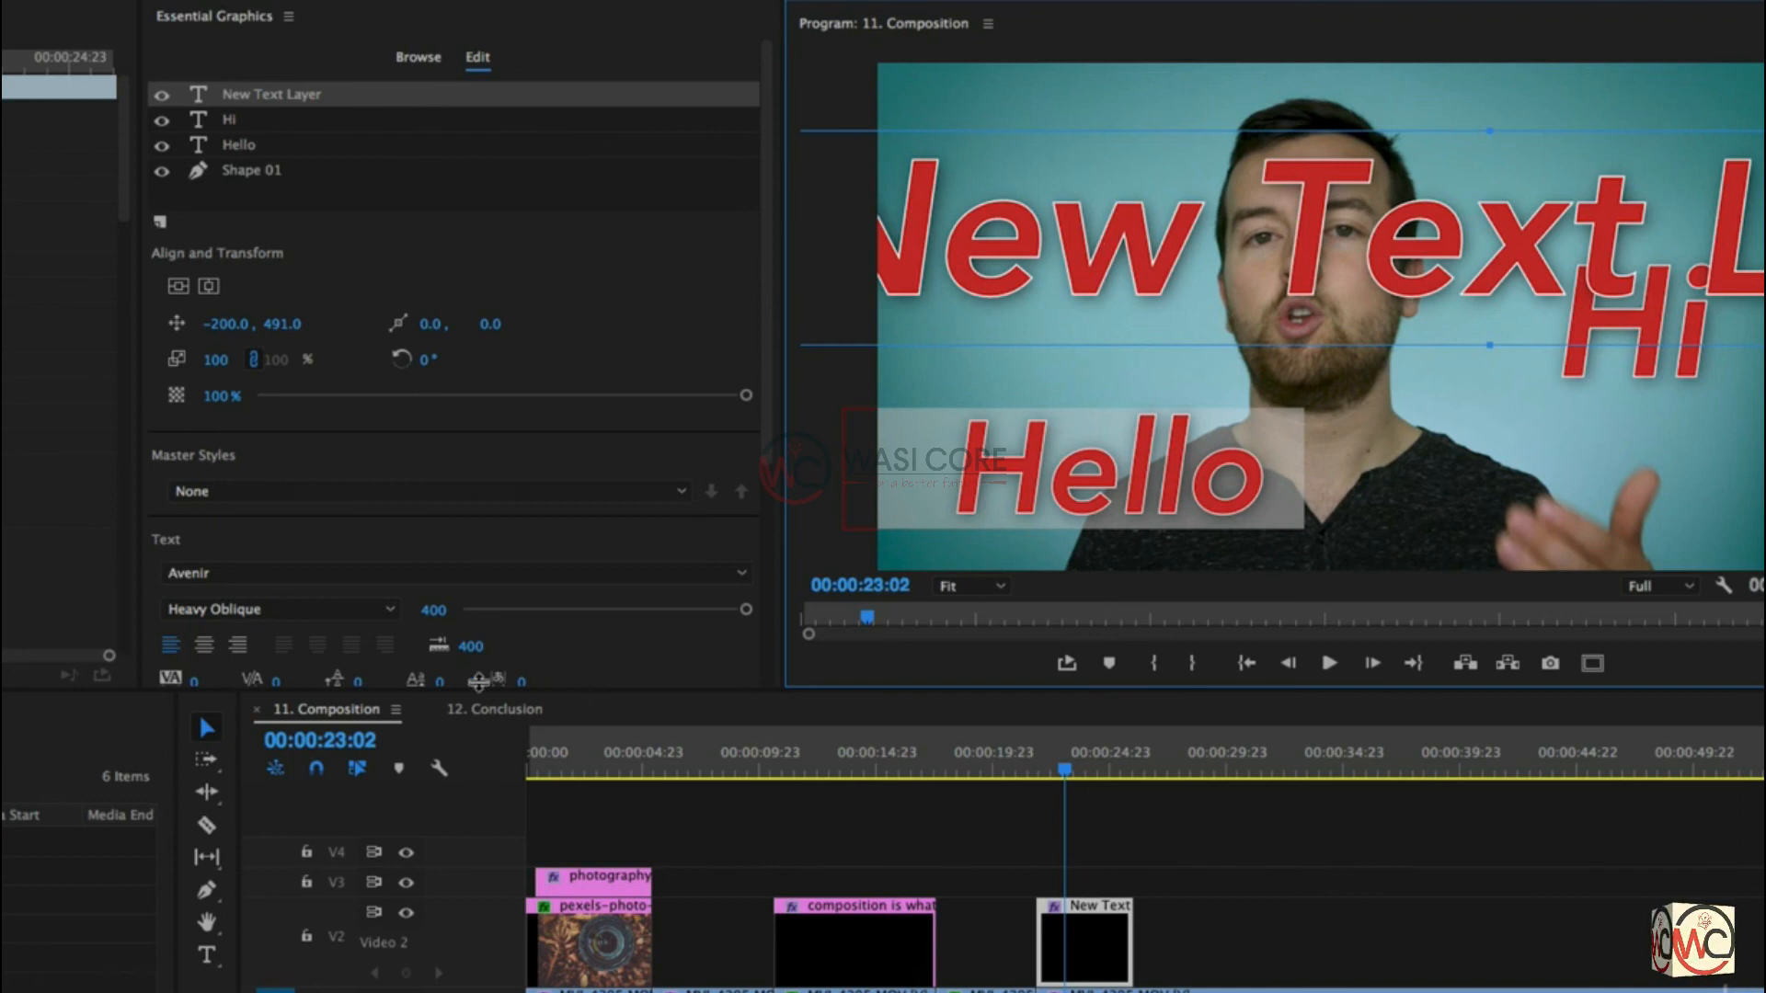
{"action": "left_click_drag", "start_coordinate": [746, 611], "coordinate": [545, 616]}
{"action": "left_click_drag", "start_coordinate": [1017, 286], "coordinate": [1274, 348]}
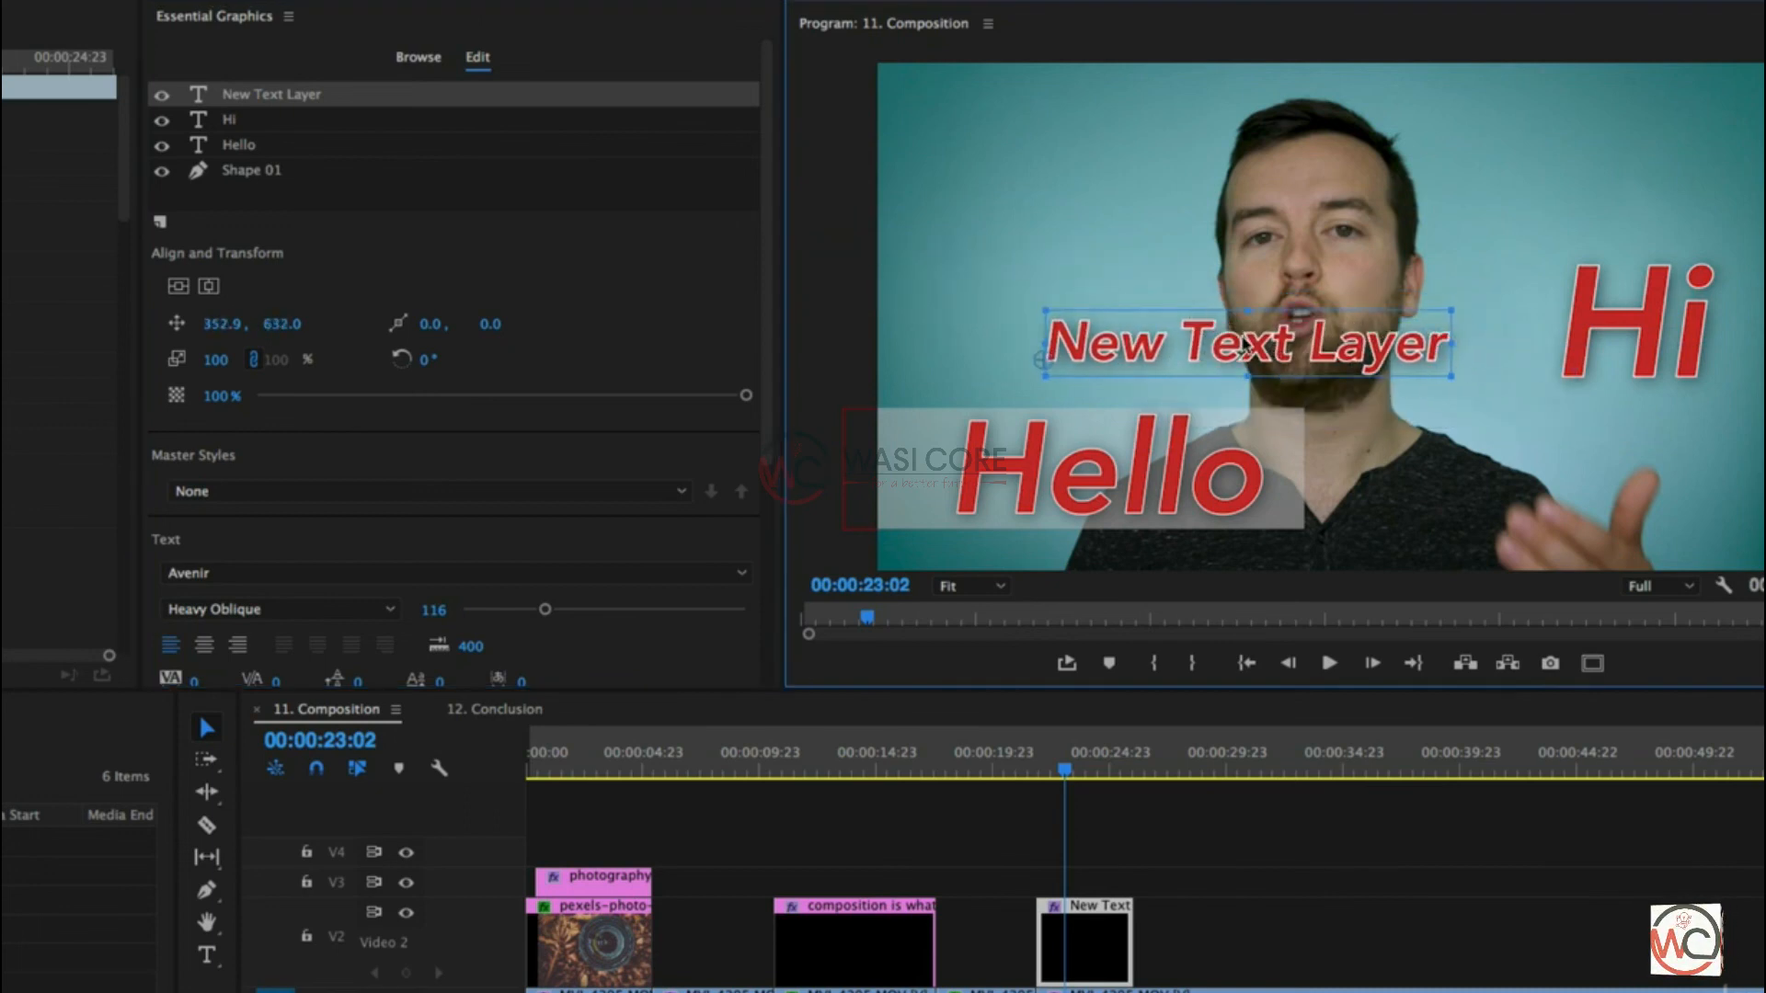
Step: Delete the New Text Layer from the graphic
{"action": "left_click", "coordinate": [403, 187]}
{"action": "left_click", "coordinate": [387, 191]}
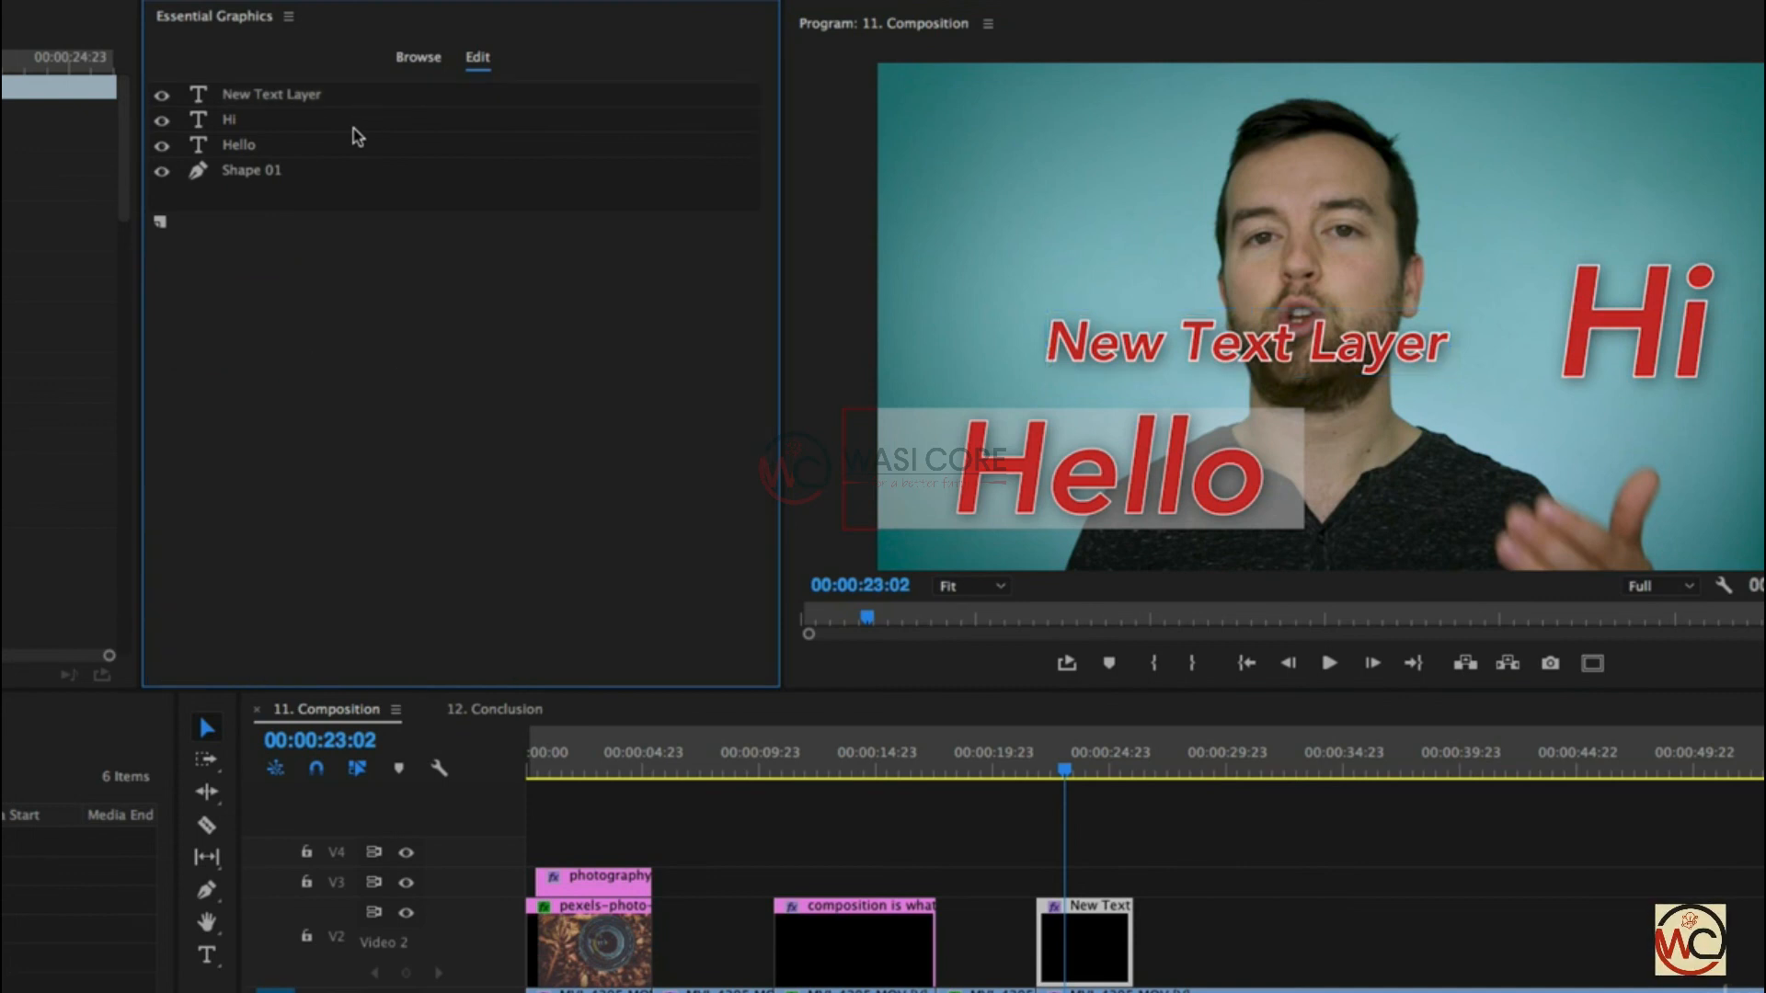
{"action": "left_click", "coordinate": [283, 96]}
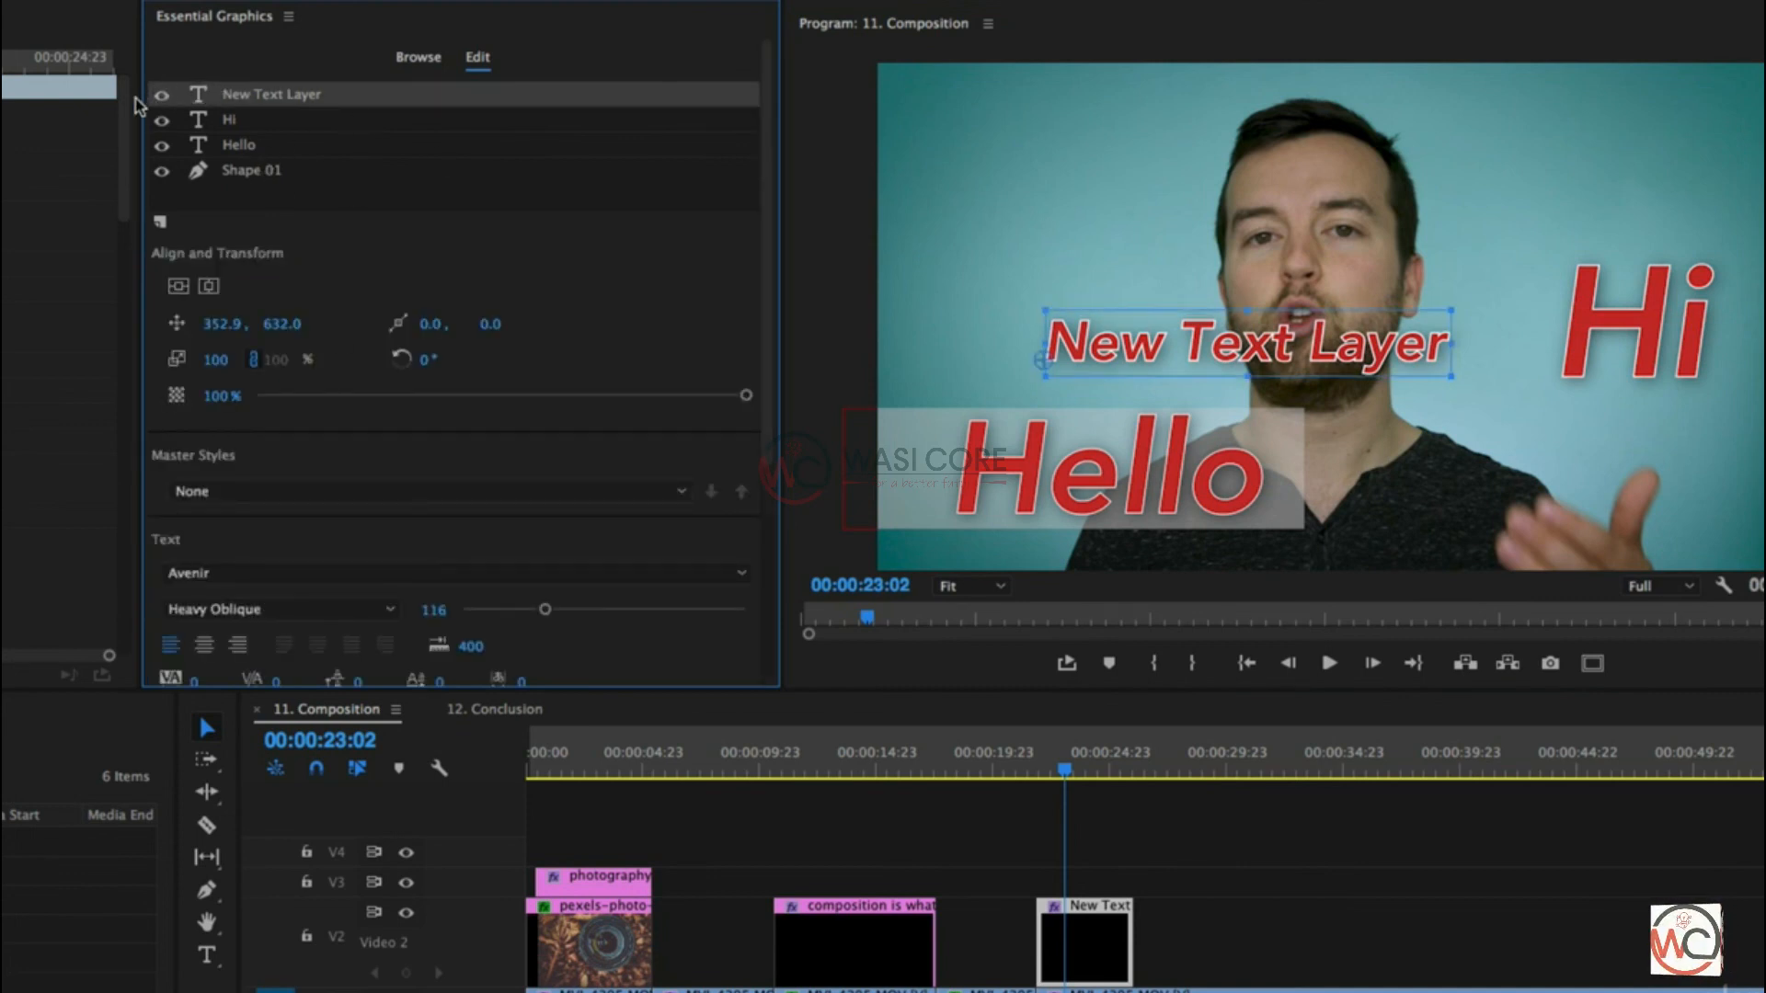
{"action": "key", "text": "BackSpace"}
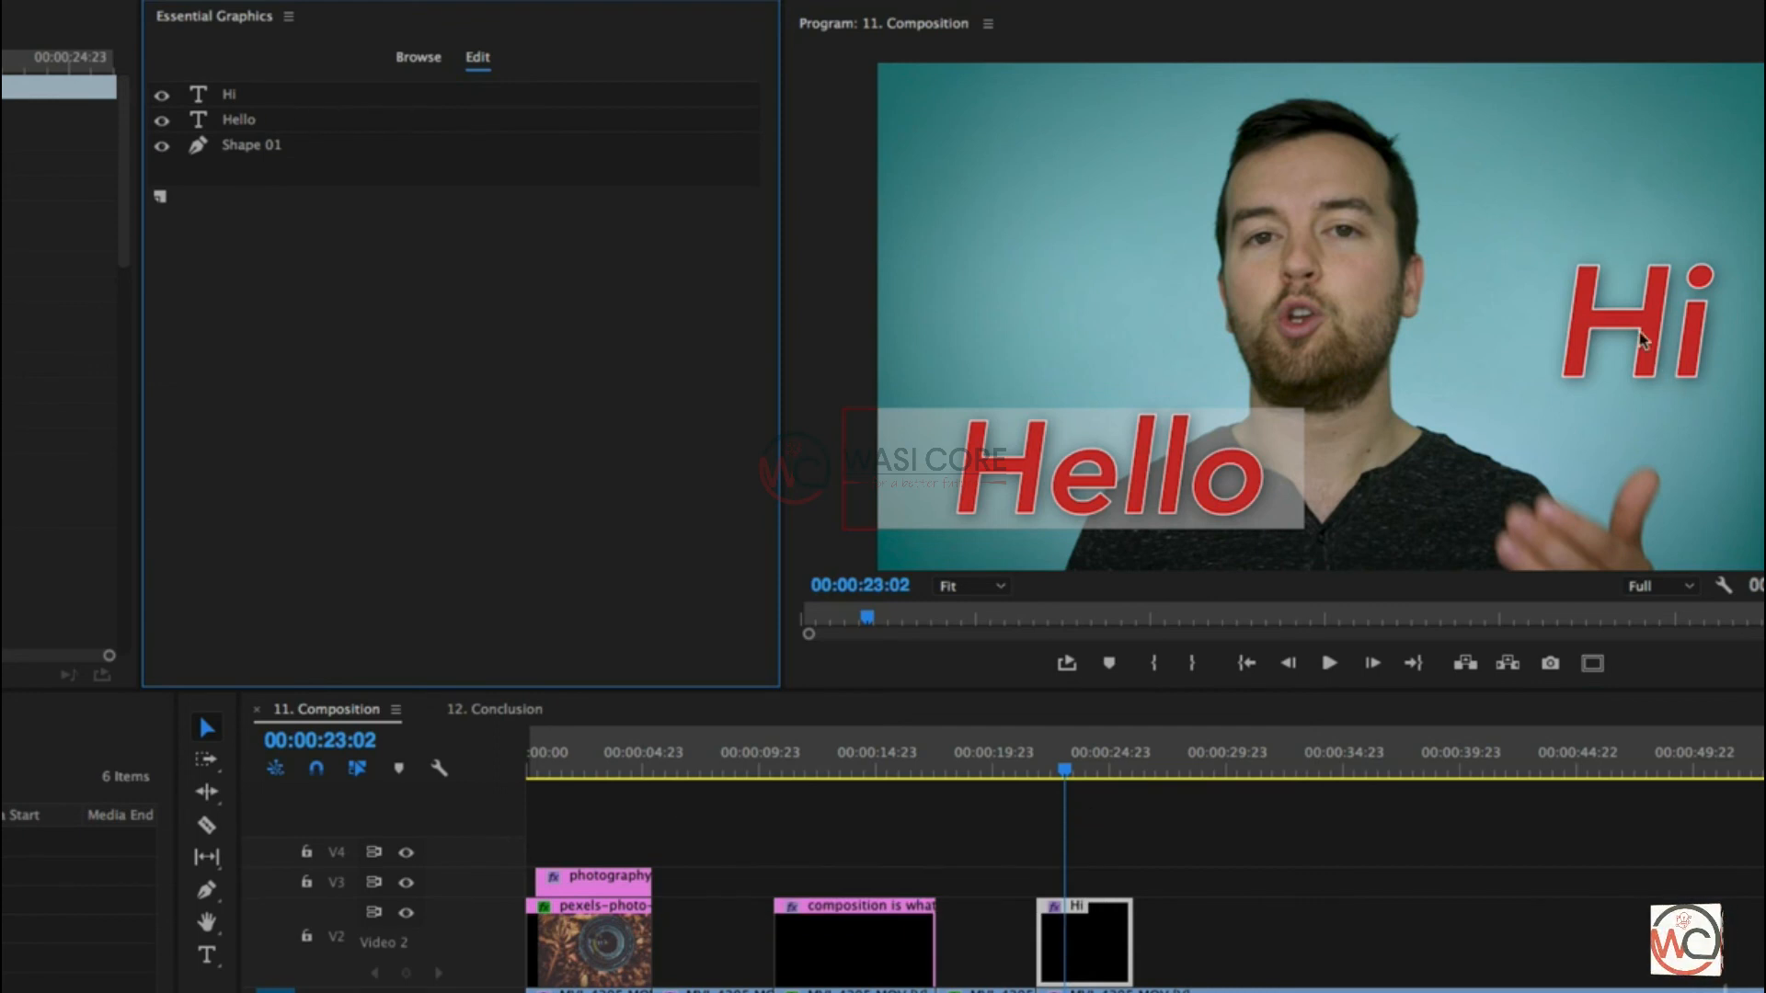
Step: Delete the Hi text layer from the graphic
{"action": "left_click", "coordinate": [1663, 297]}
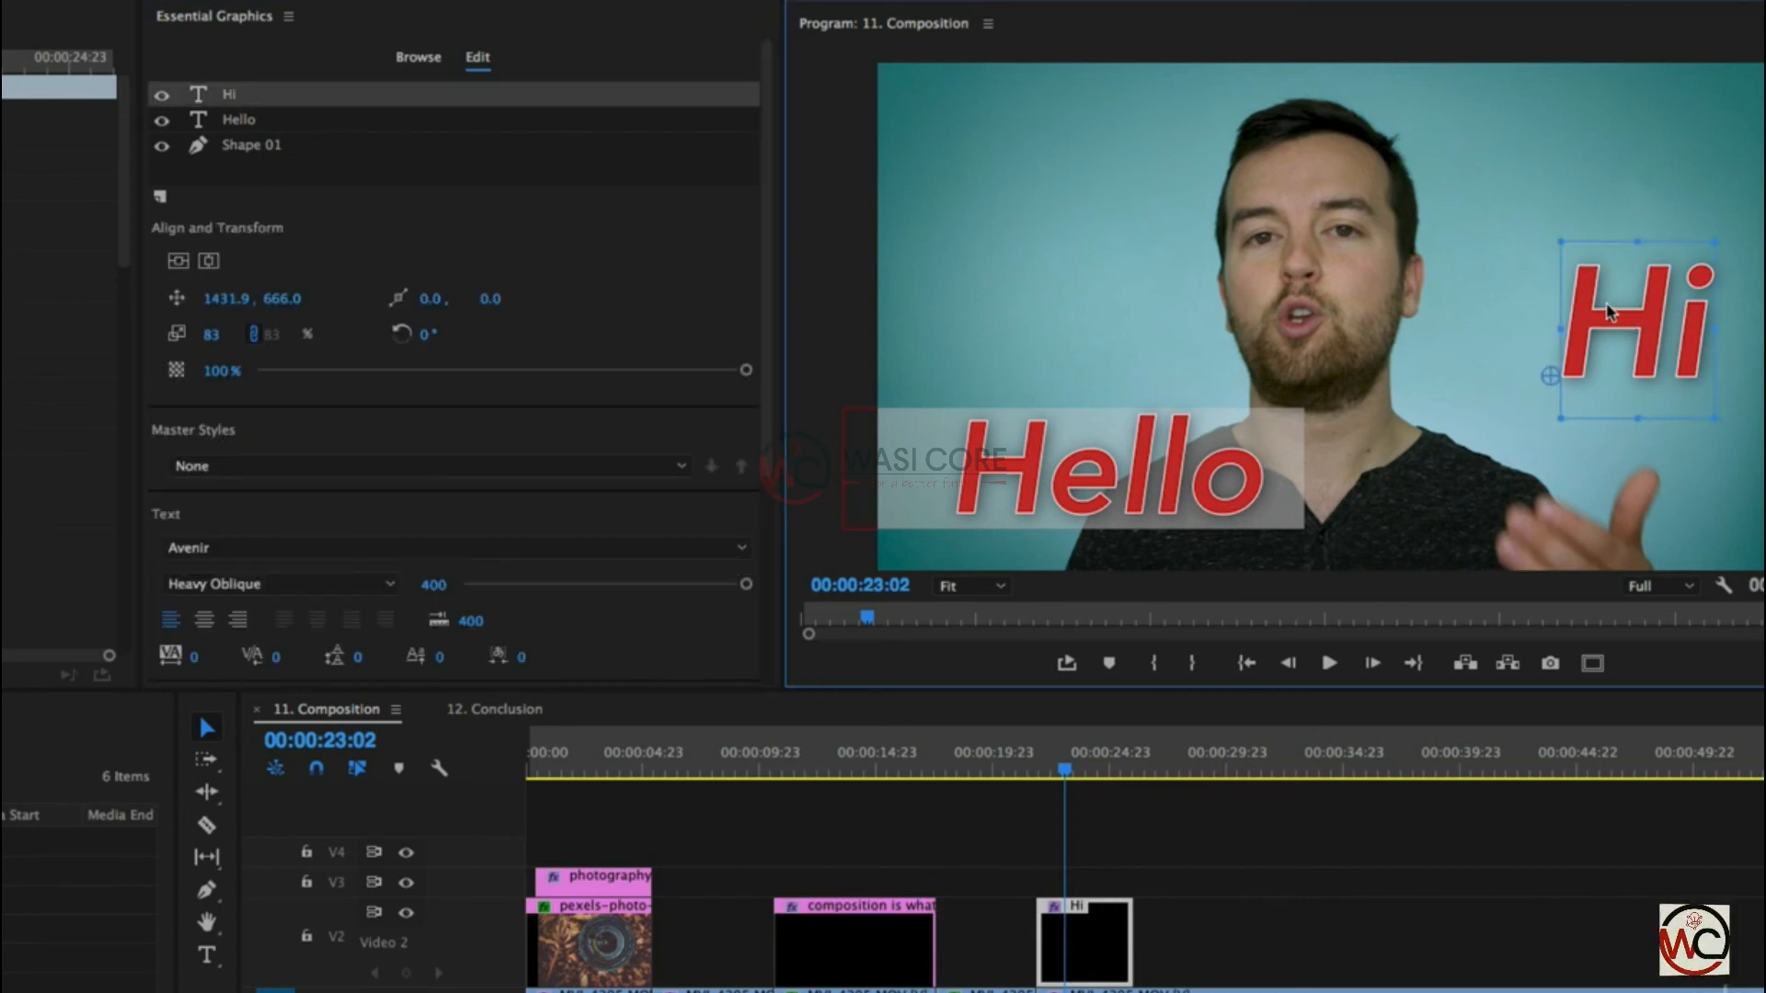
{"action": "left_click_drag", "start_coordinate": [1586, 324], "coordinate": [1476, 332]}
{"action": "key", "text": "BackSpace"}
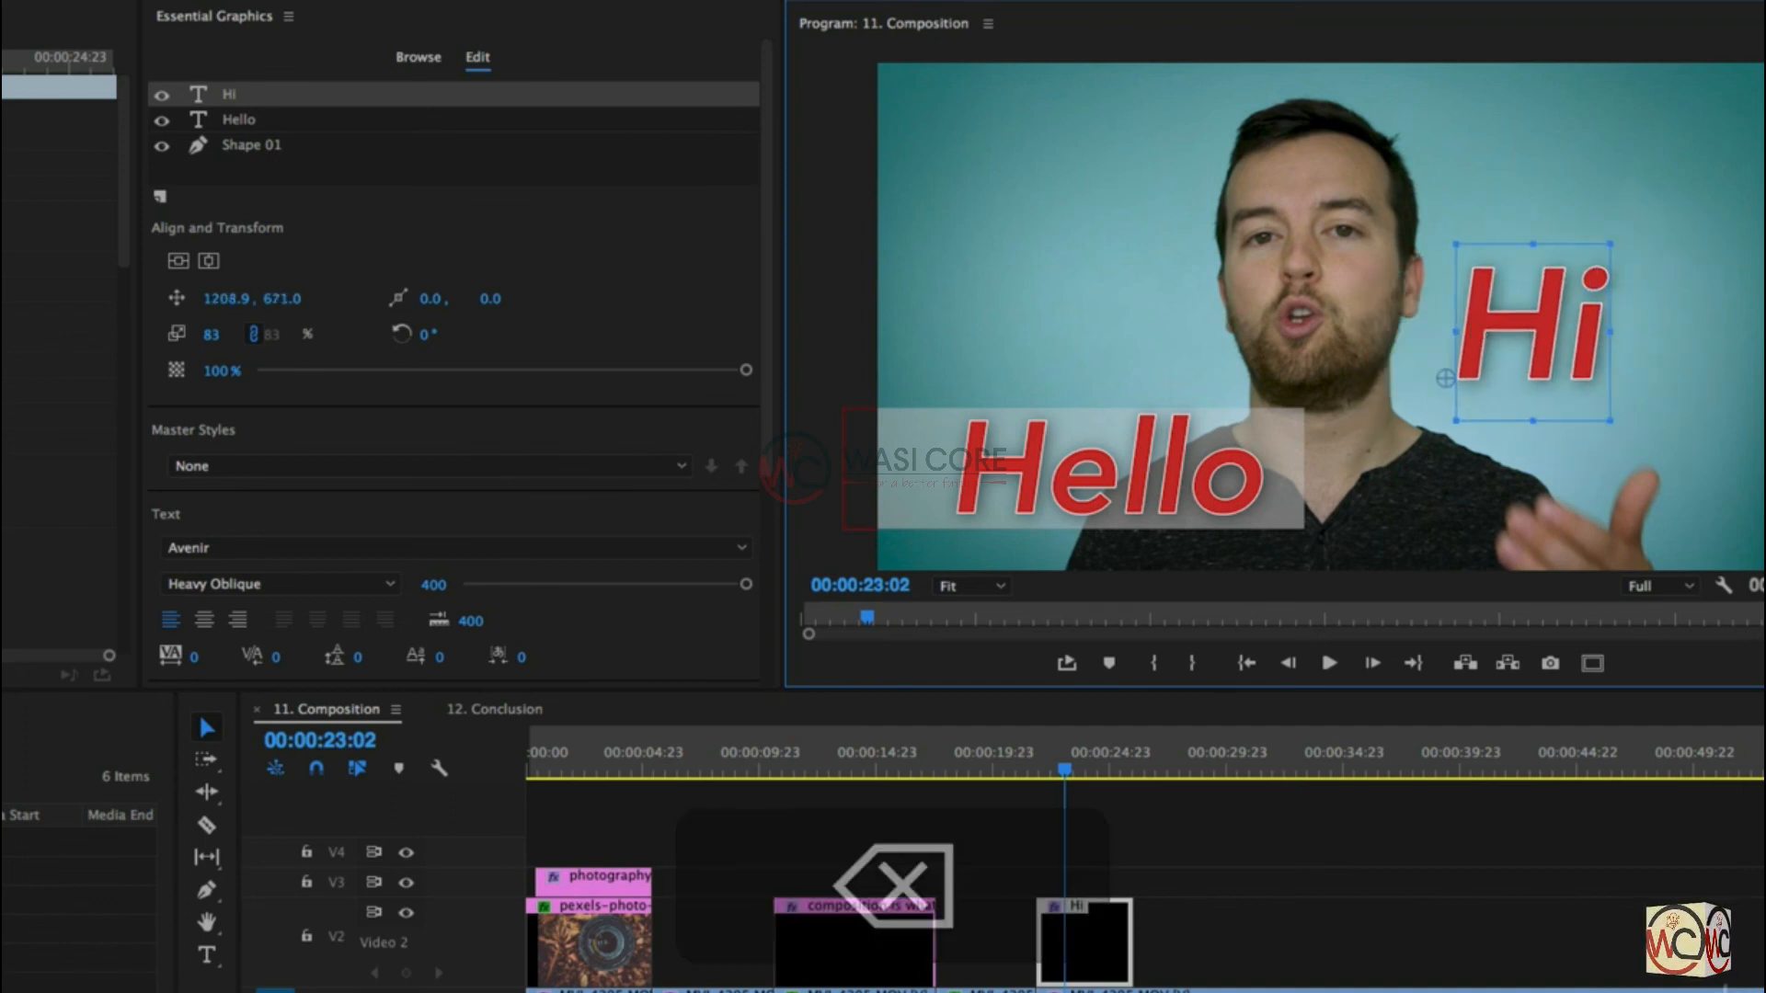
{"action": "left_click", "coordinate": [238, 95]}
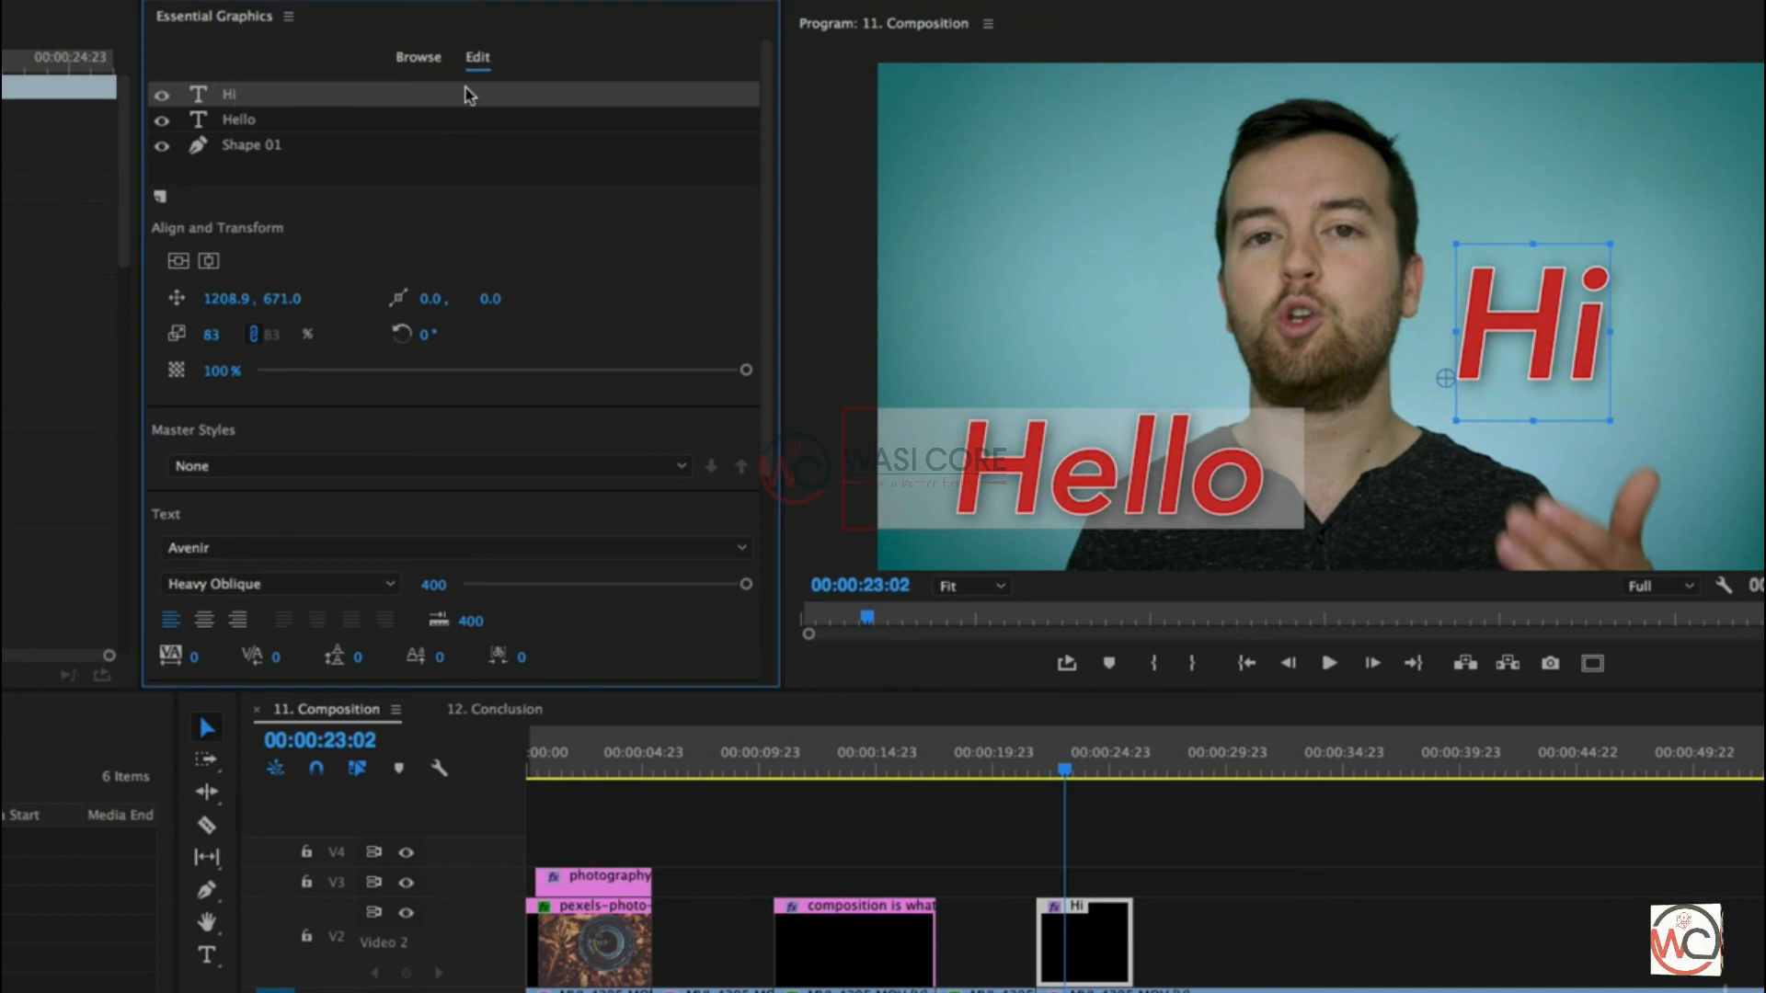
{"action": "key", "text": "BackSpace"}
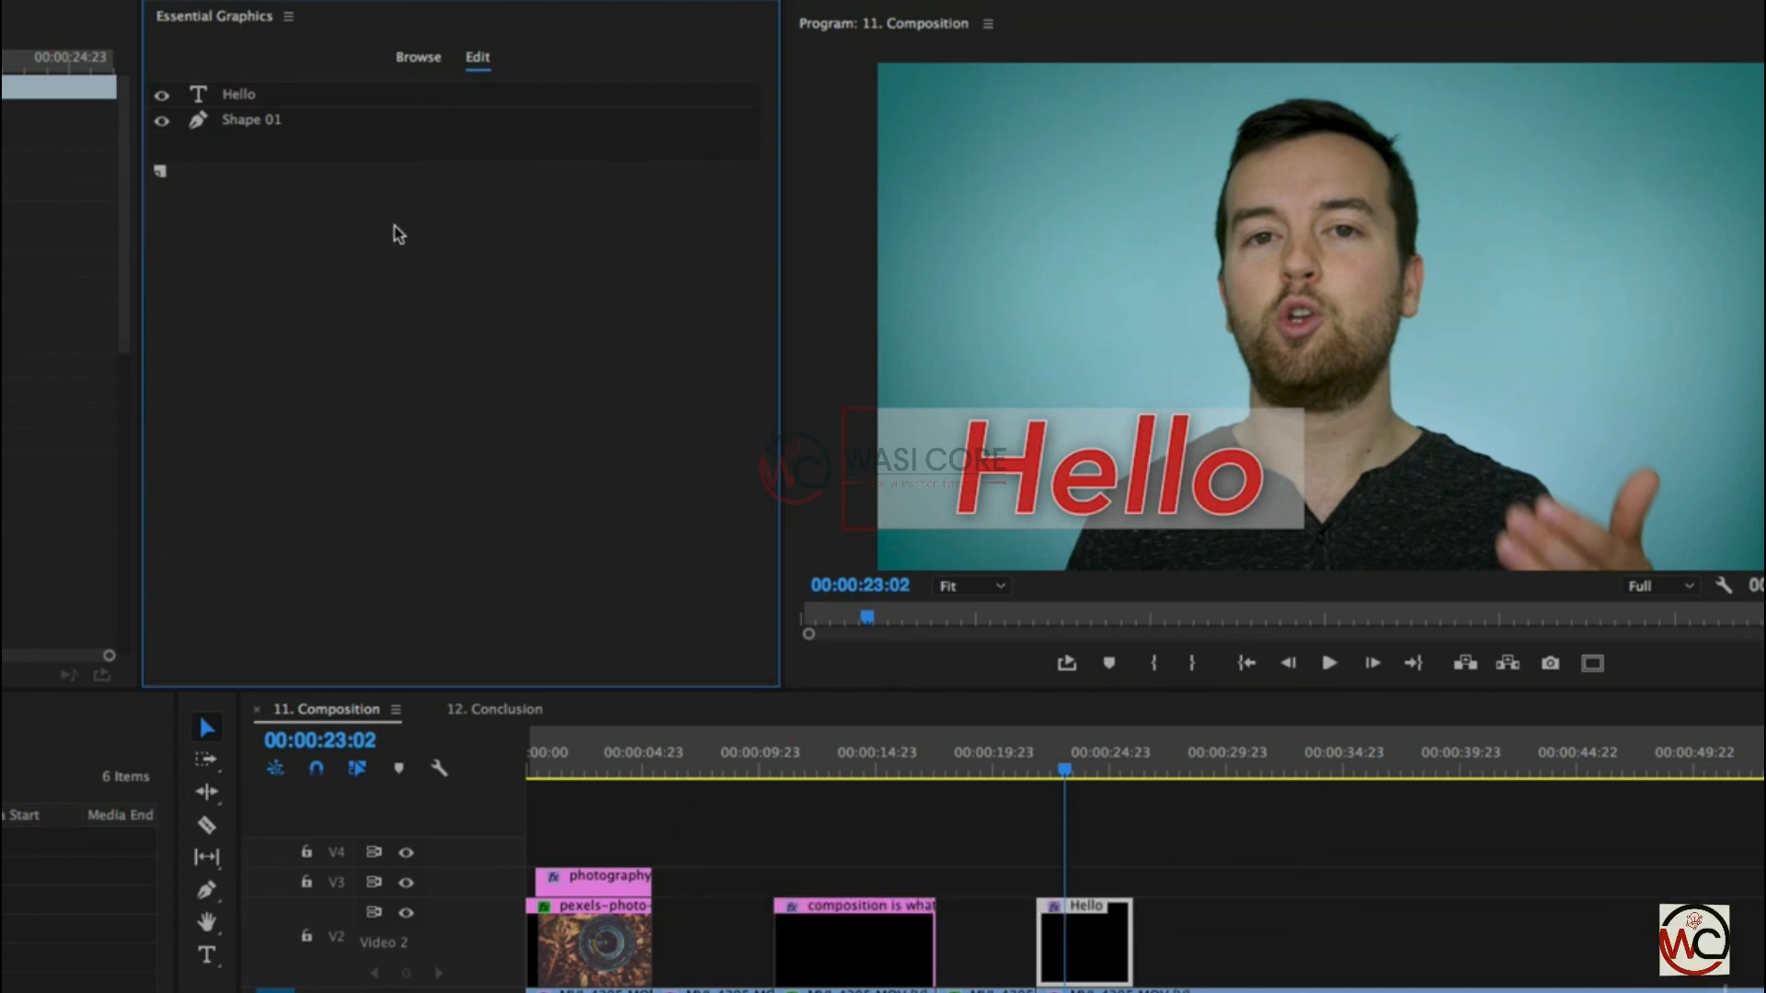
Step: Select the Hello text layer in the graphic for further editing
{"action": "left_click", "coordinate": [977, 426]}
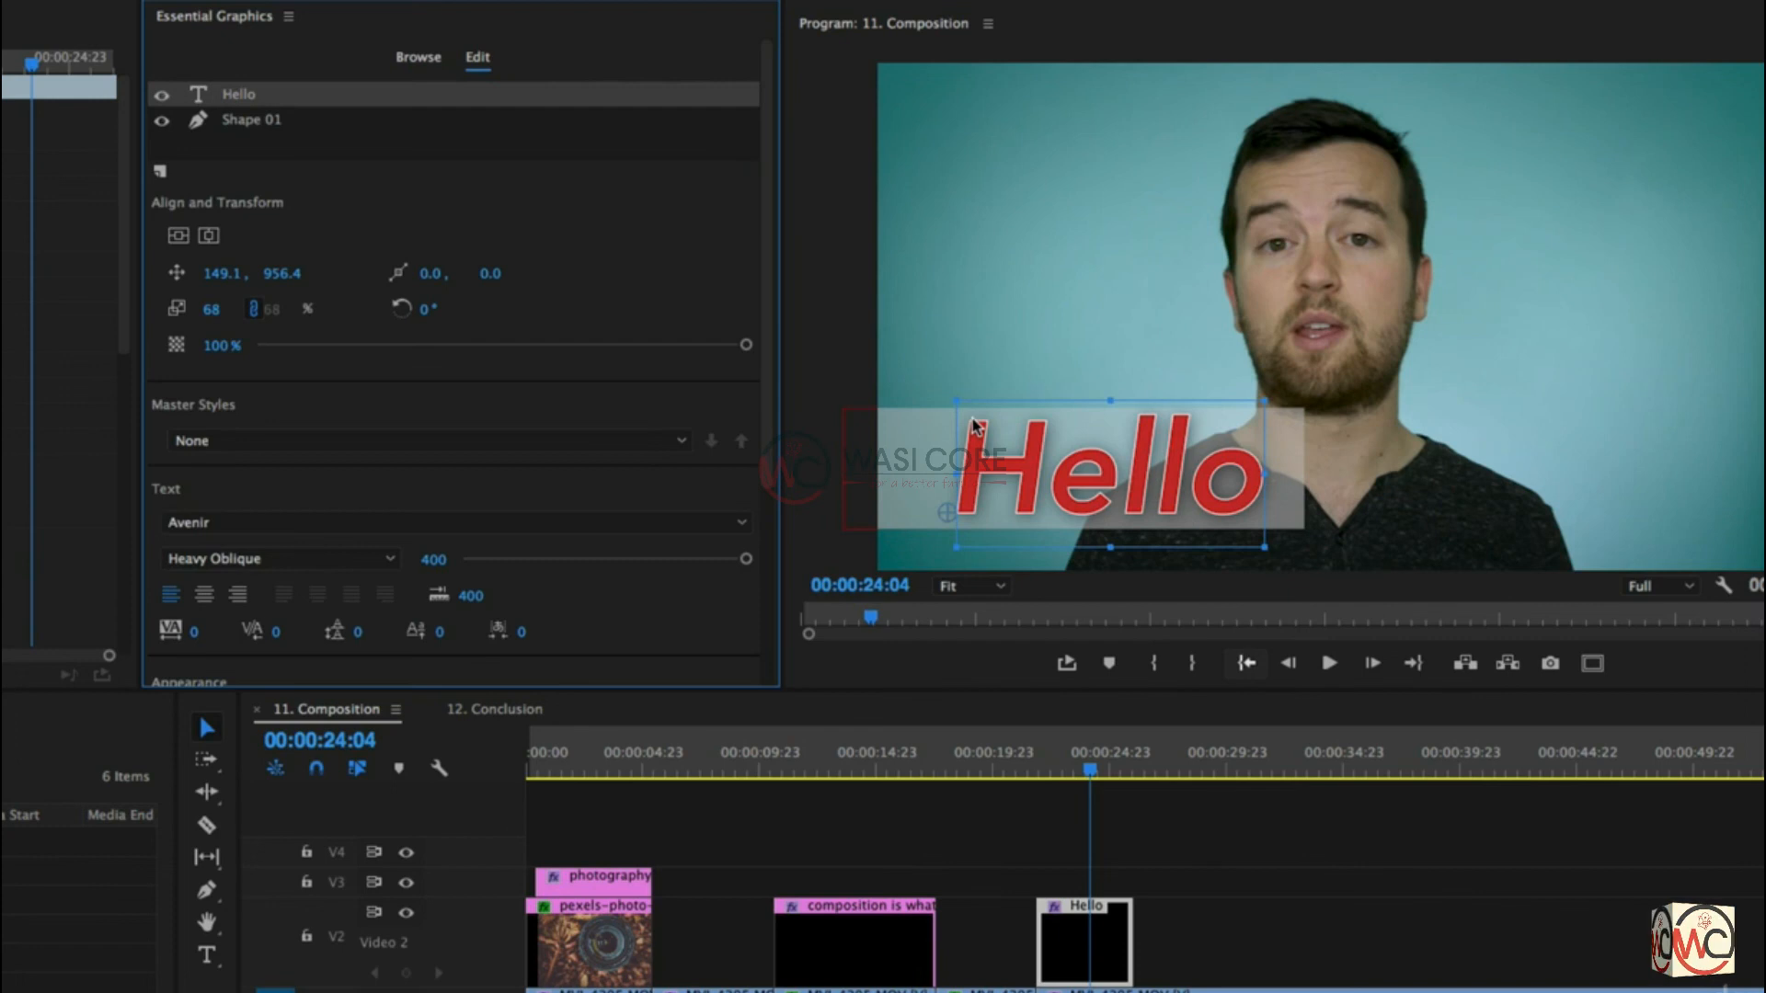